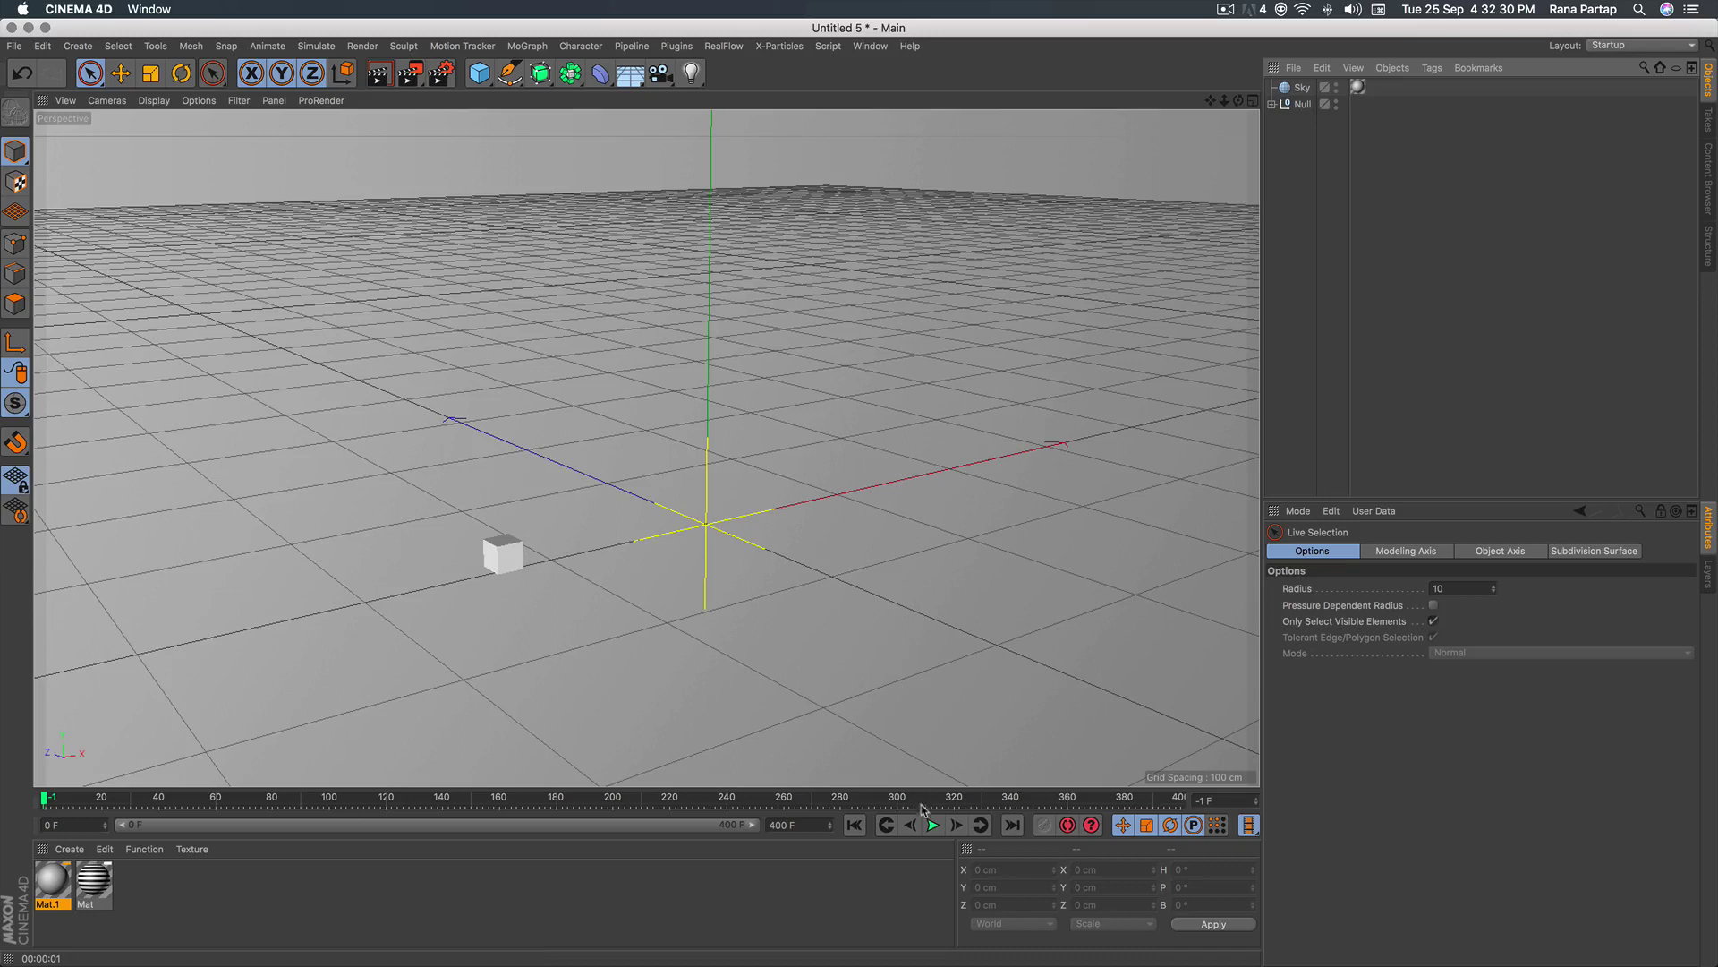
# Play the finished chain animation, stop it at frame 293, and zoom in on the view.
pyautogui.click(934, 824)
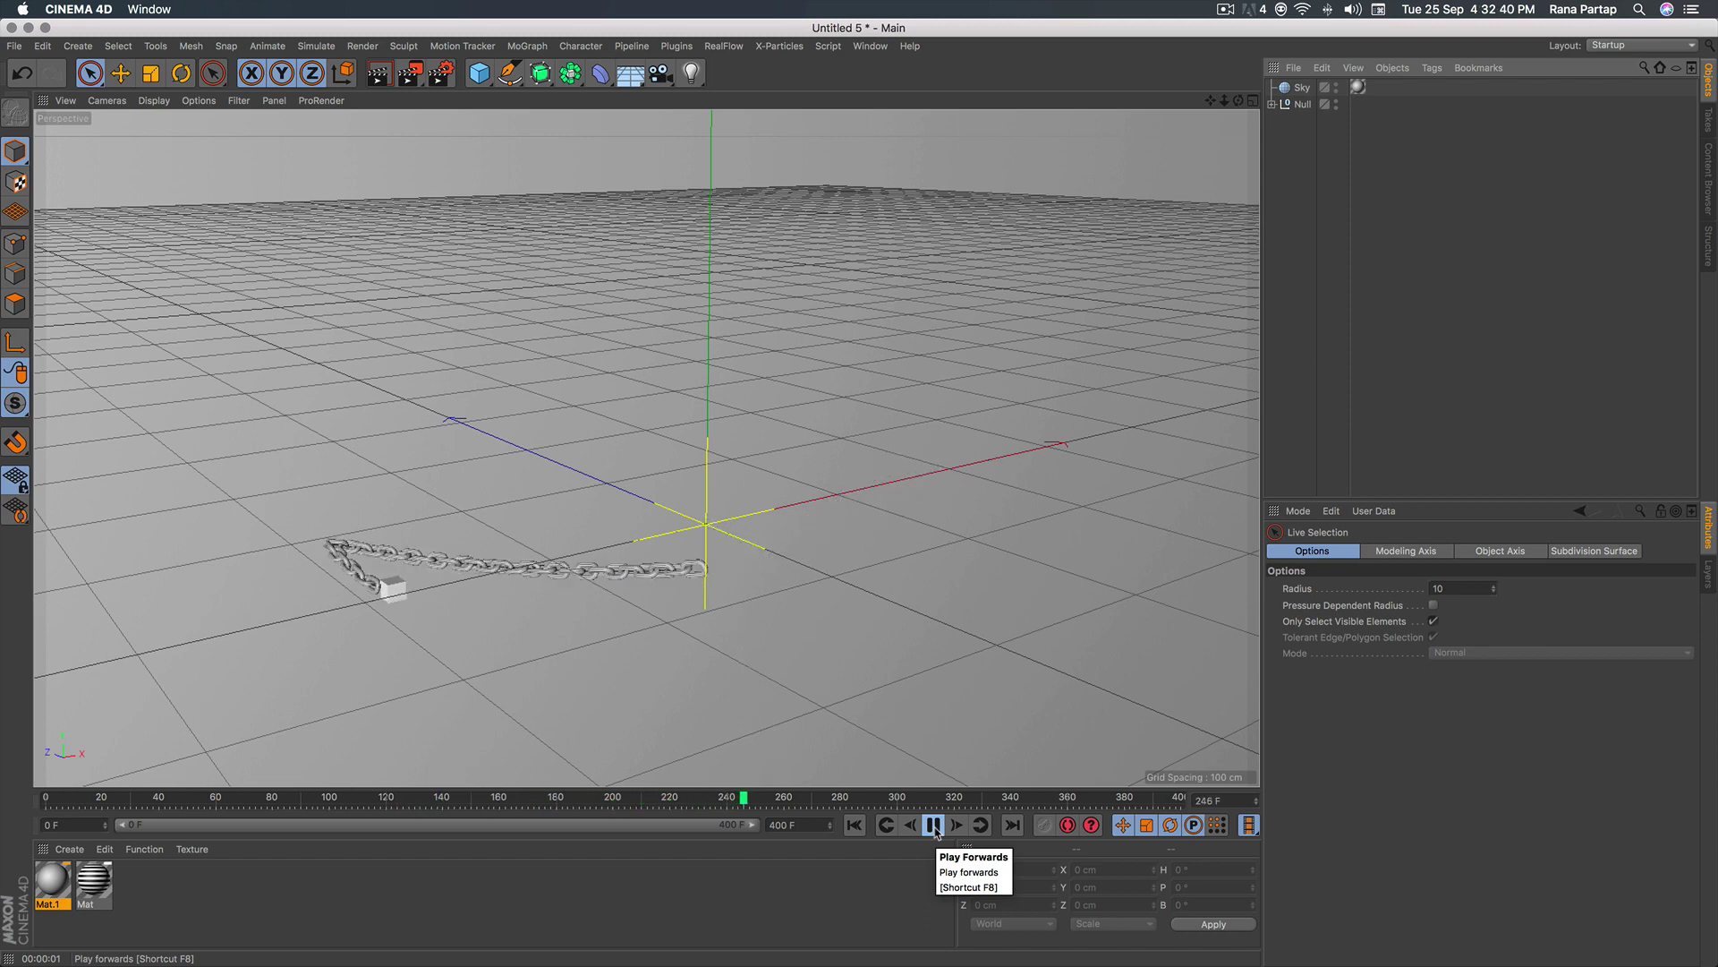
pyautogui.click(933, 826)
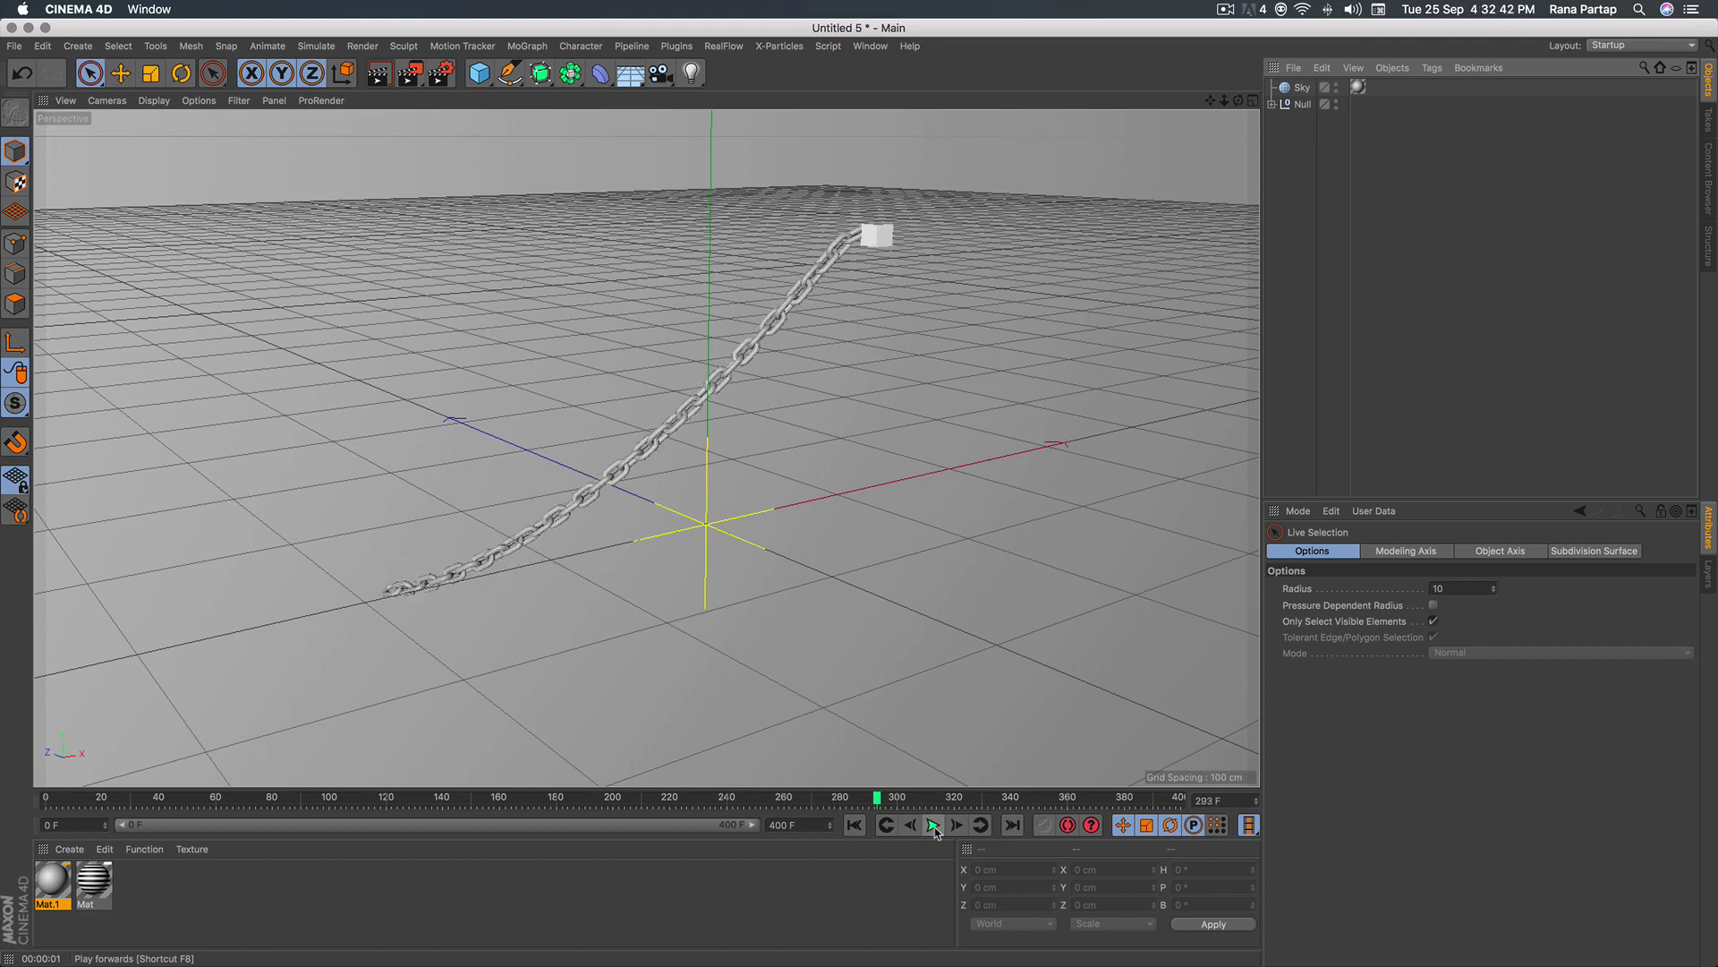
pyautogui.scroll(2, 674, 450)
pyautogui.scroll(3, 676, 449)
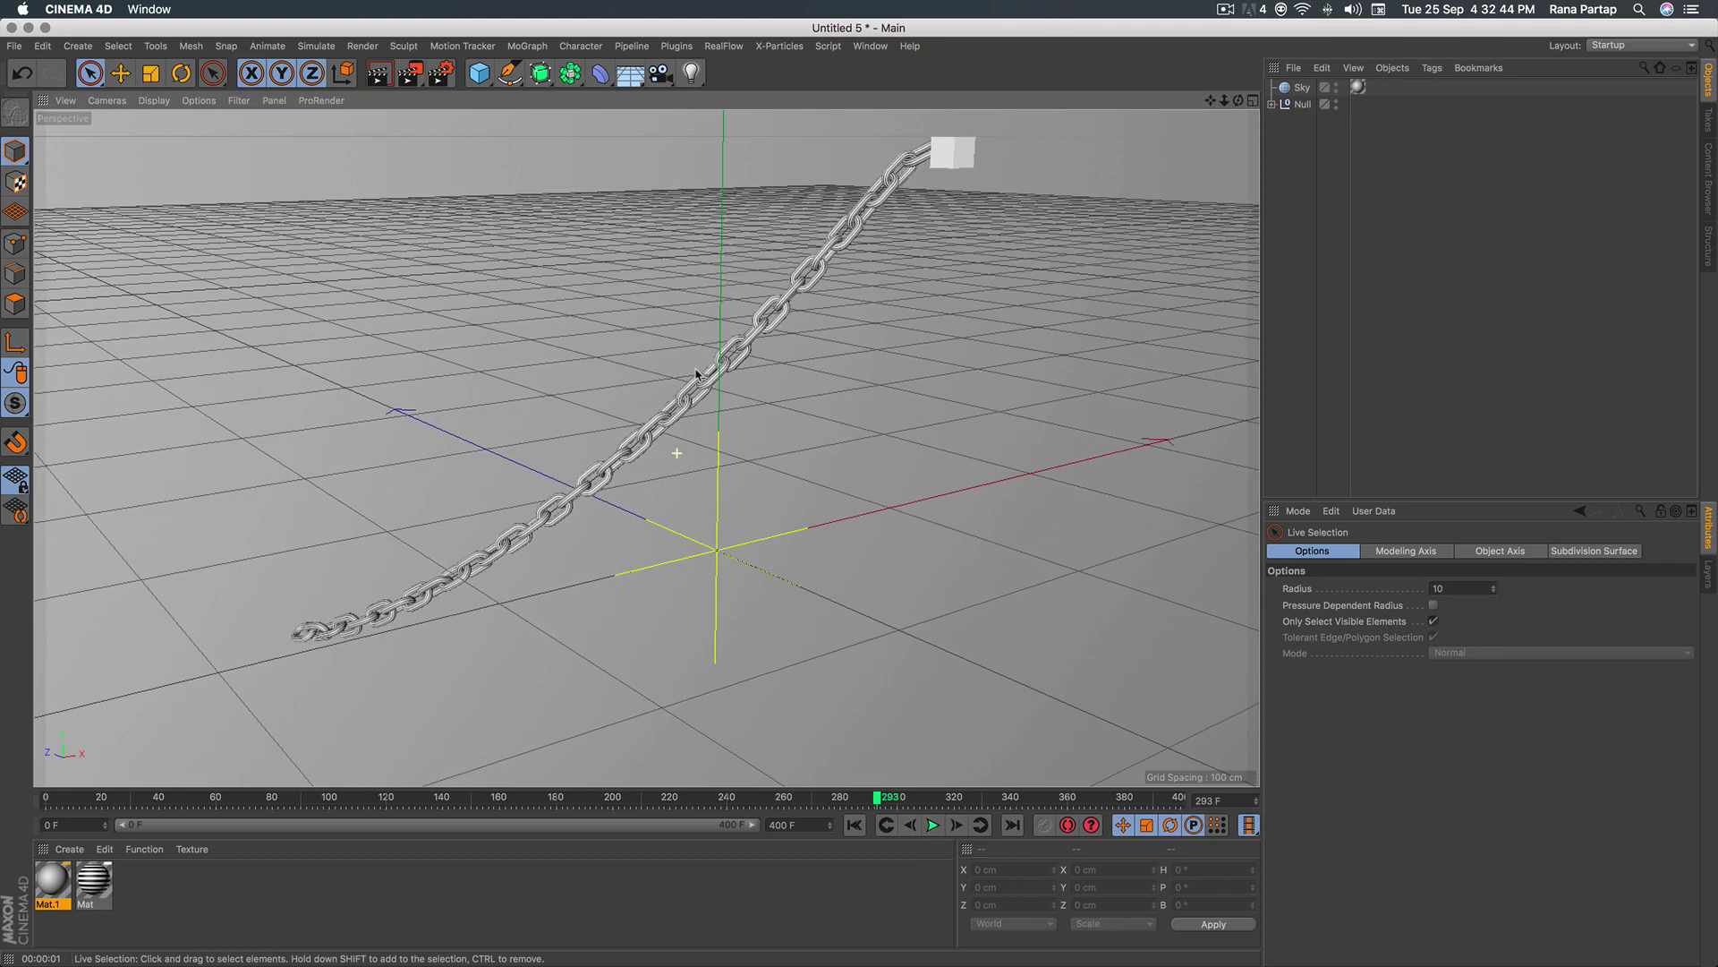
pyautogui.scroll(3, 676, 450)
pyautogui.scroll(2, 678, 448)
pyautogui.scroll(2, 677, 447)
pyautogui.scroll(2, 678, 447)
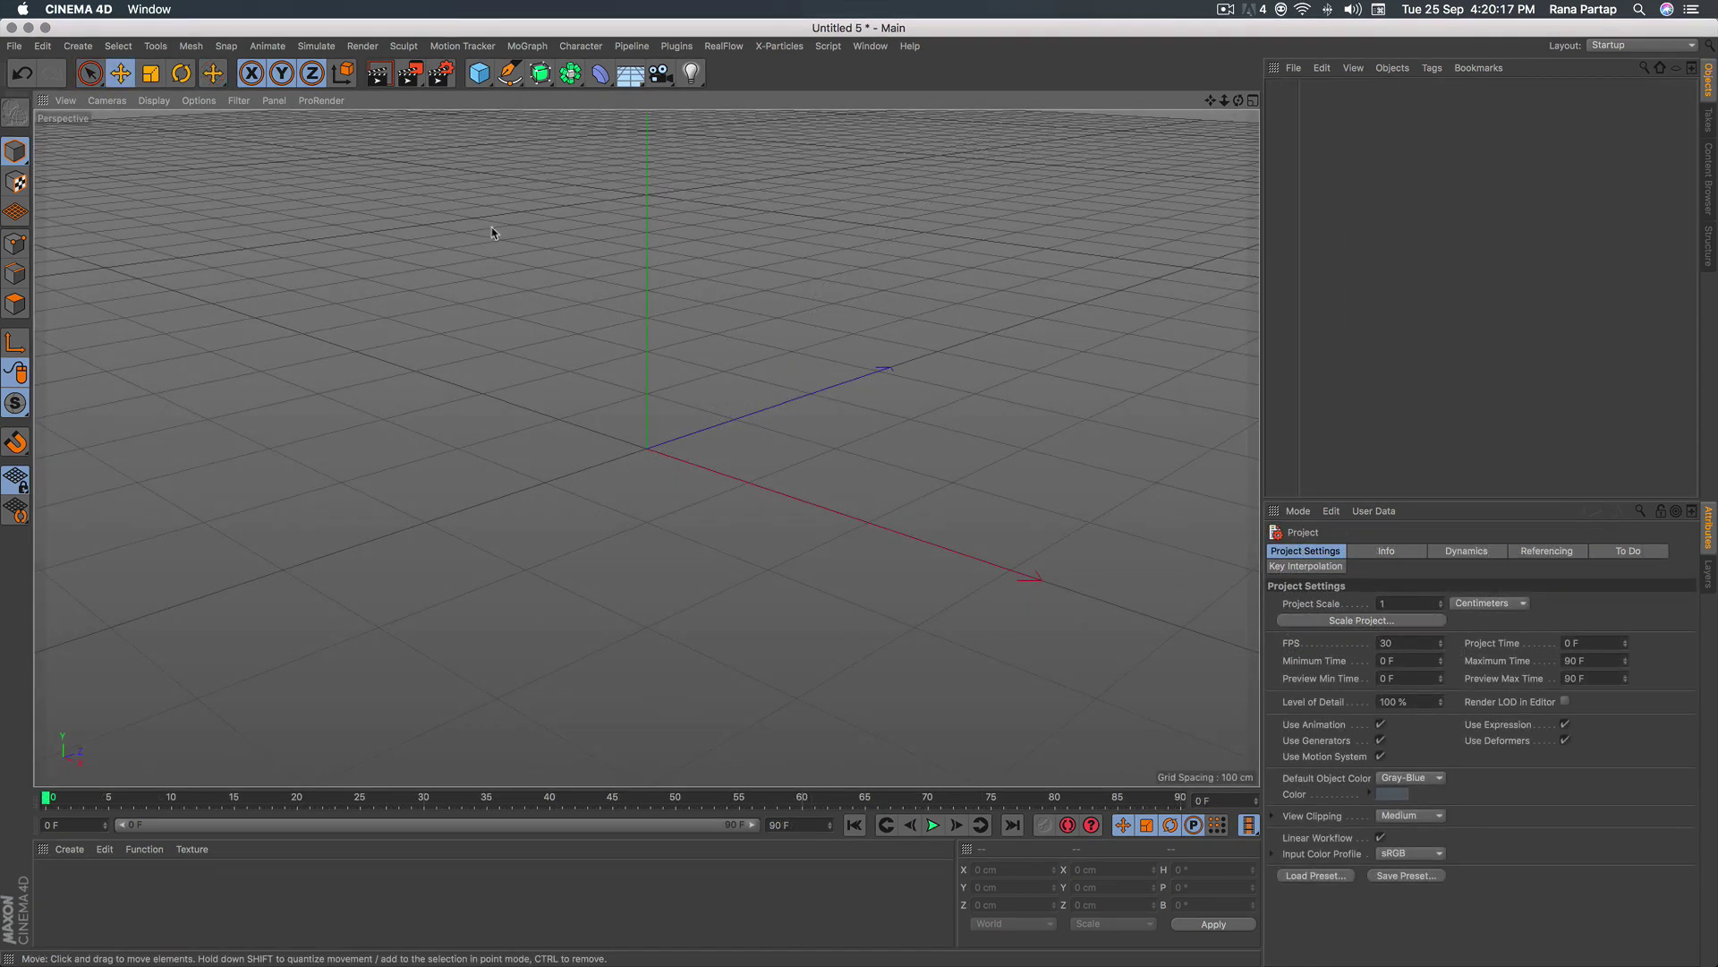
# Add a Cube primitive and scale it down to a tiny block at the origin.
pyautogui.click(480, 74)
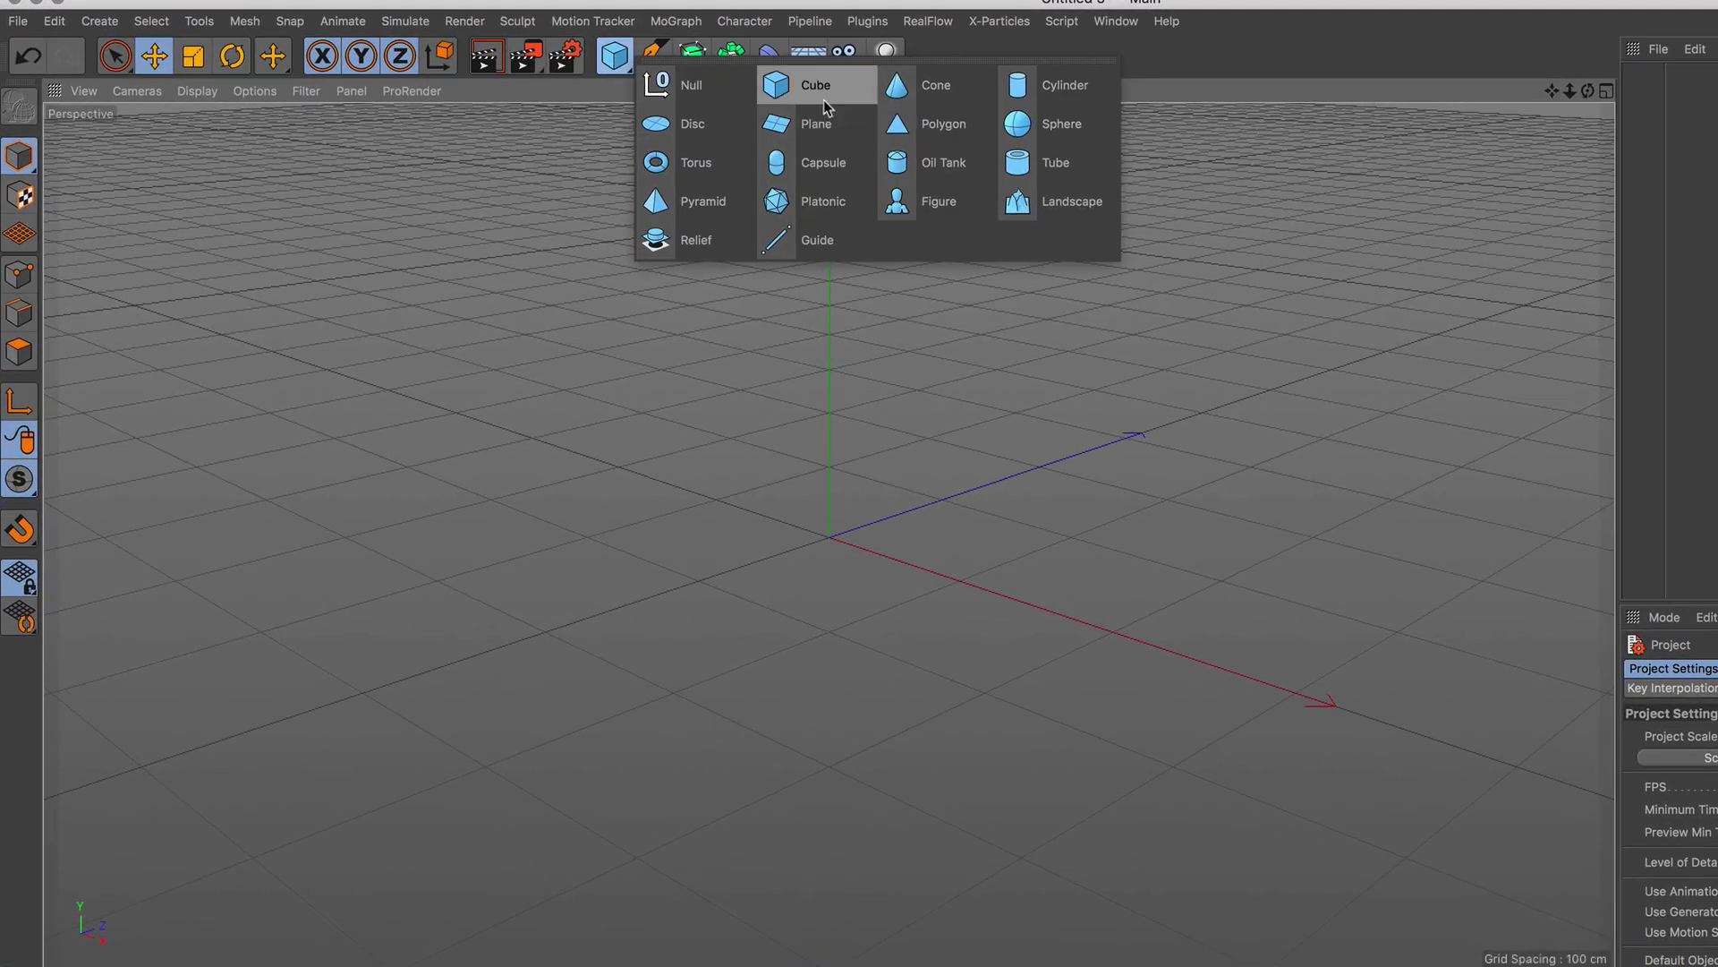
pyautogui.click(825, 107)
pyautogui.scroll(2, 841, 537)
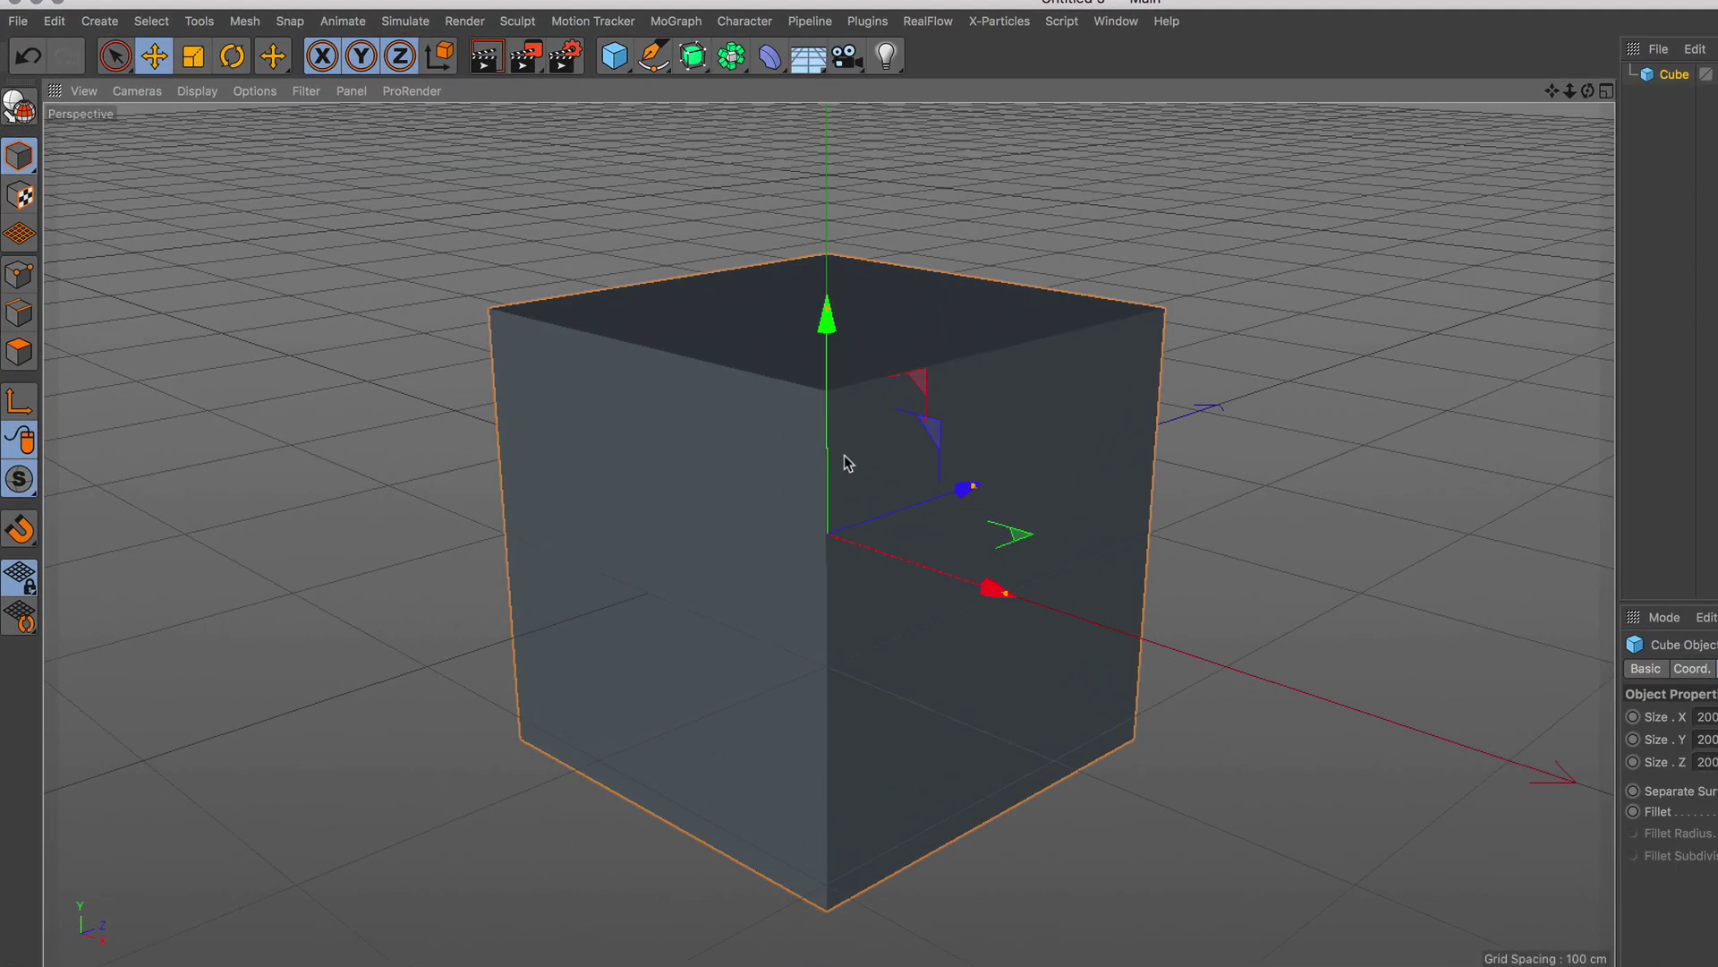
pyautogui.click(197, 57)
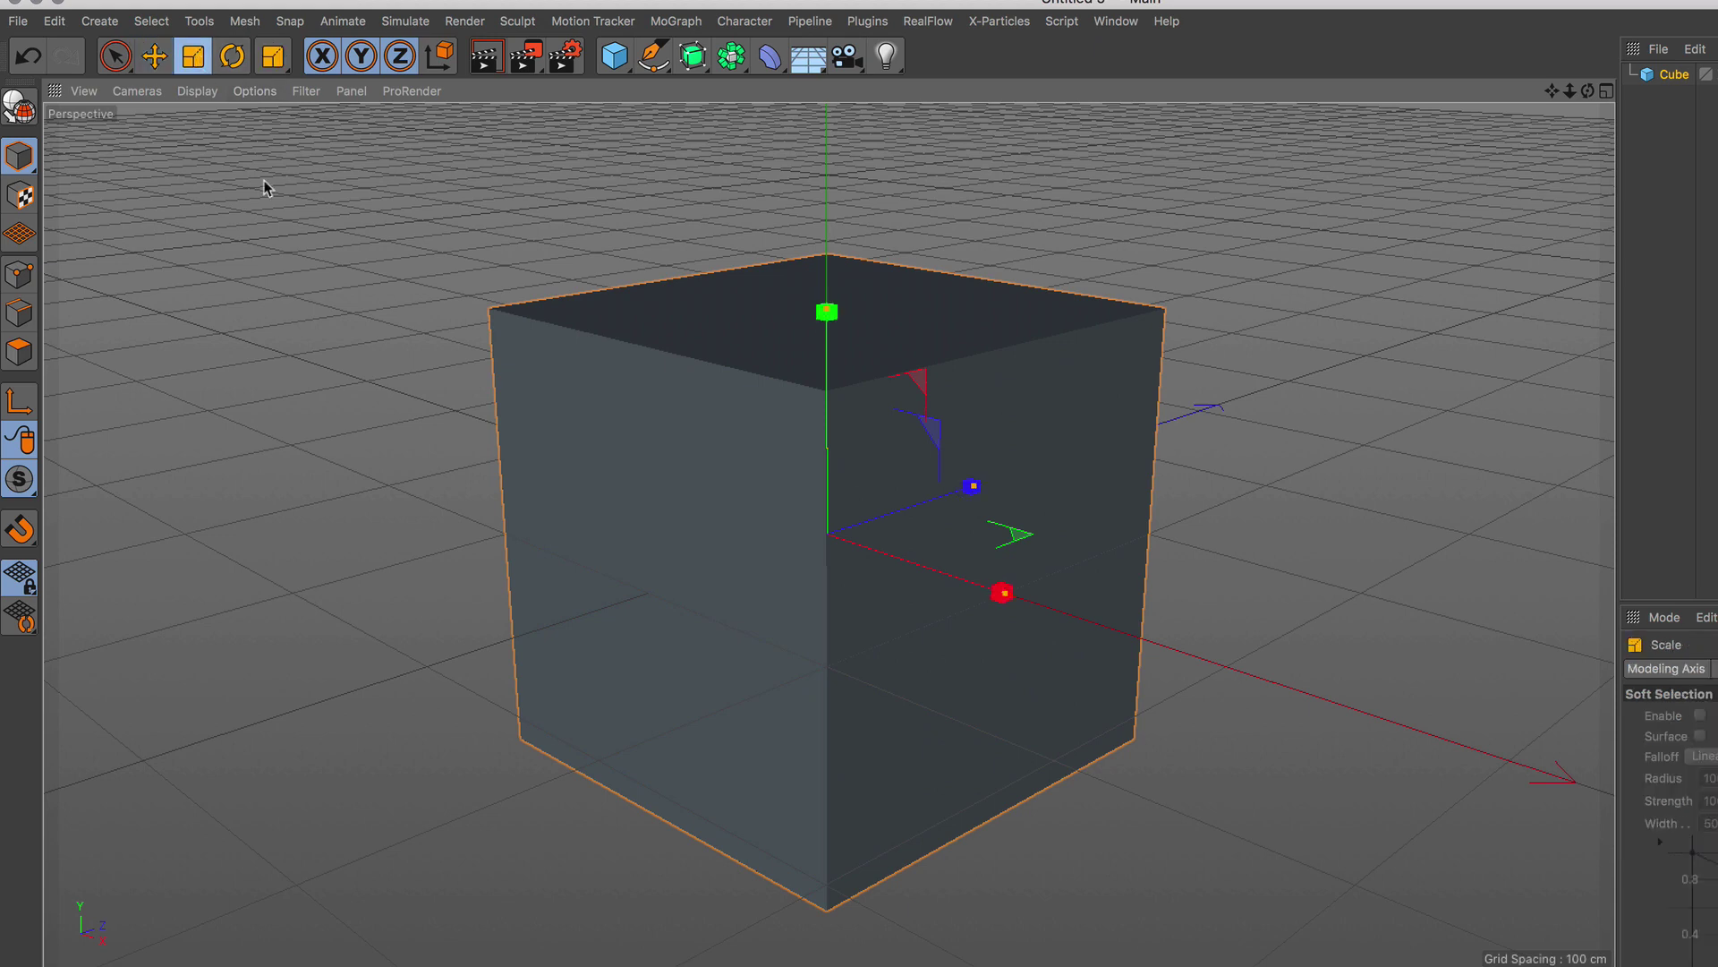
pyautogui.moveTo(1188, 281); pyautogui.dragTo(630, 732)
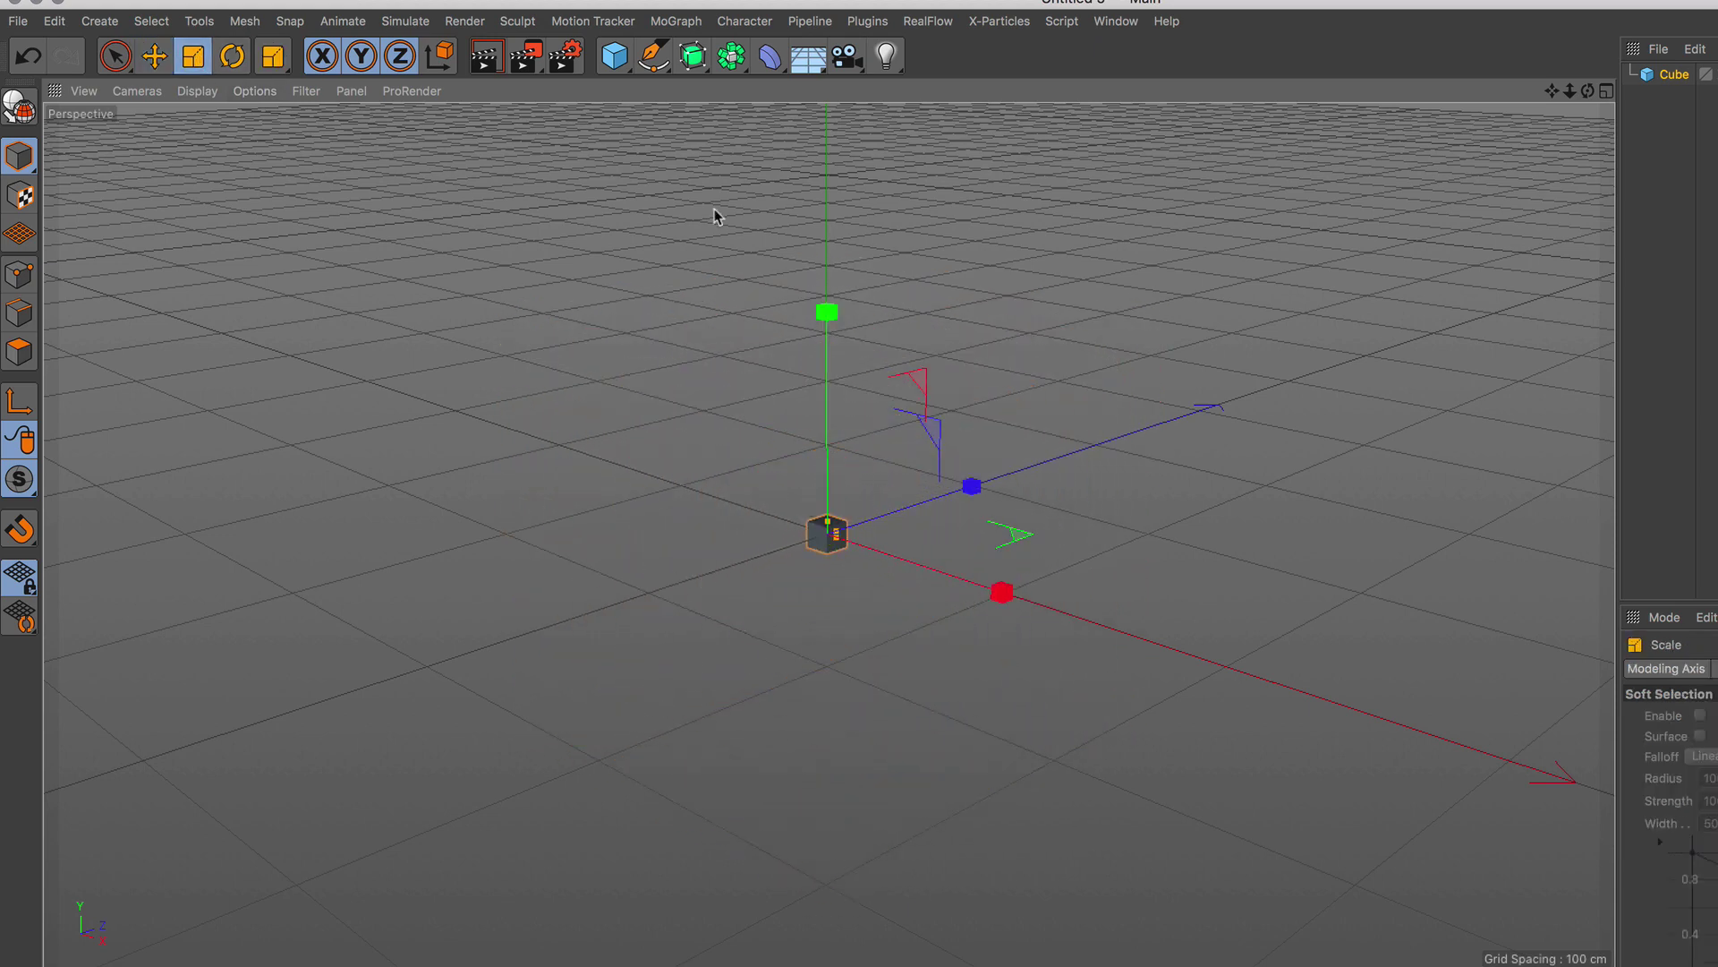
pyautogui.click(690, 27)
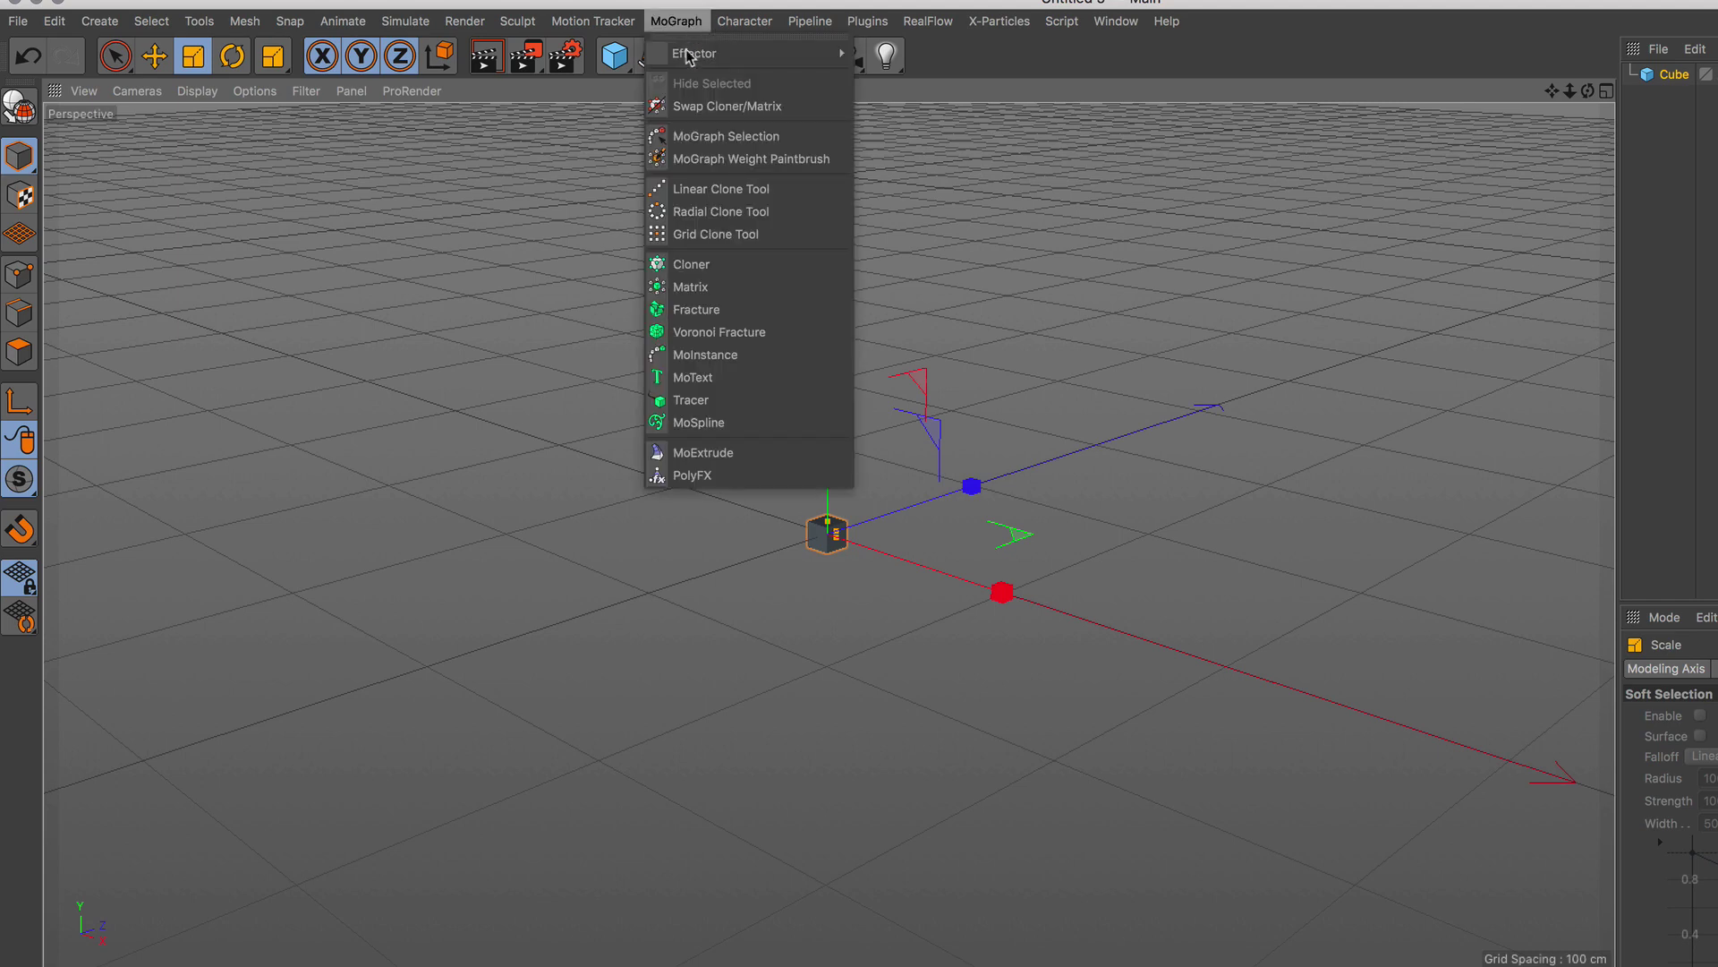
# Add a Fracture object, nest the Cube under it, and add a Random effector.
pyautogui.click(757, 309)
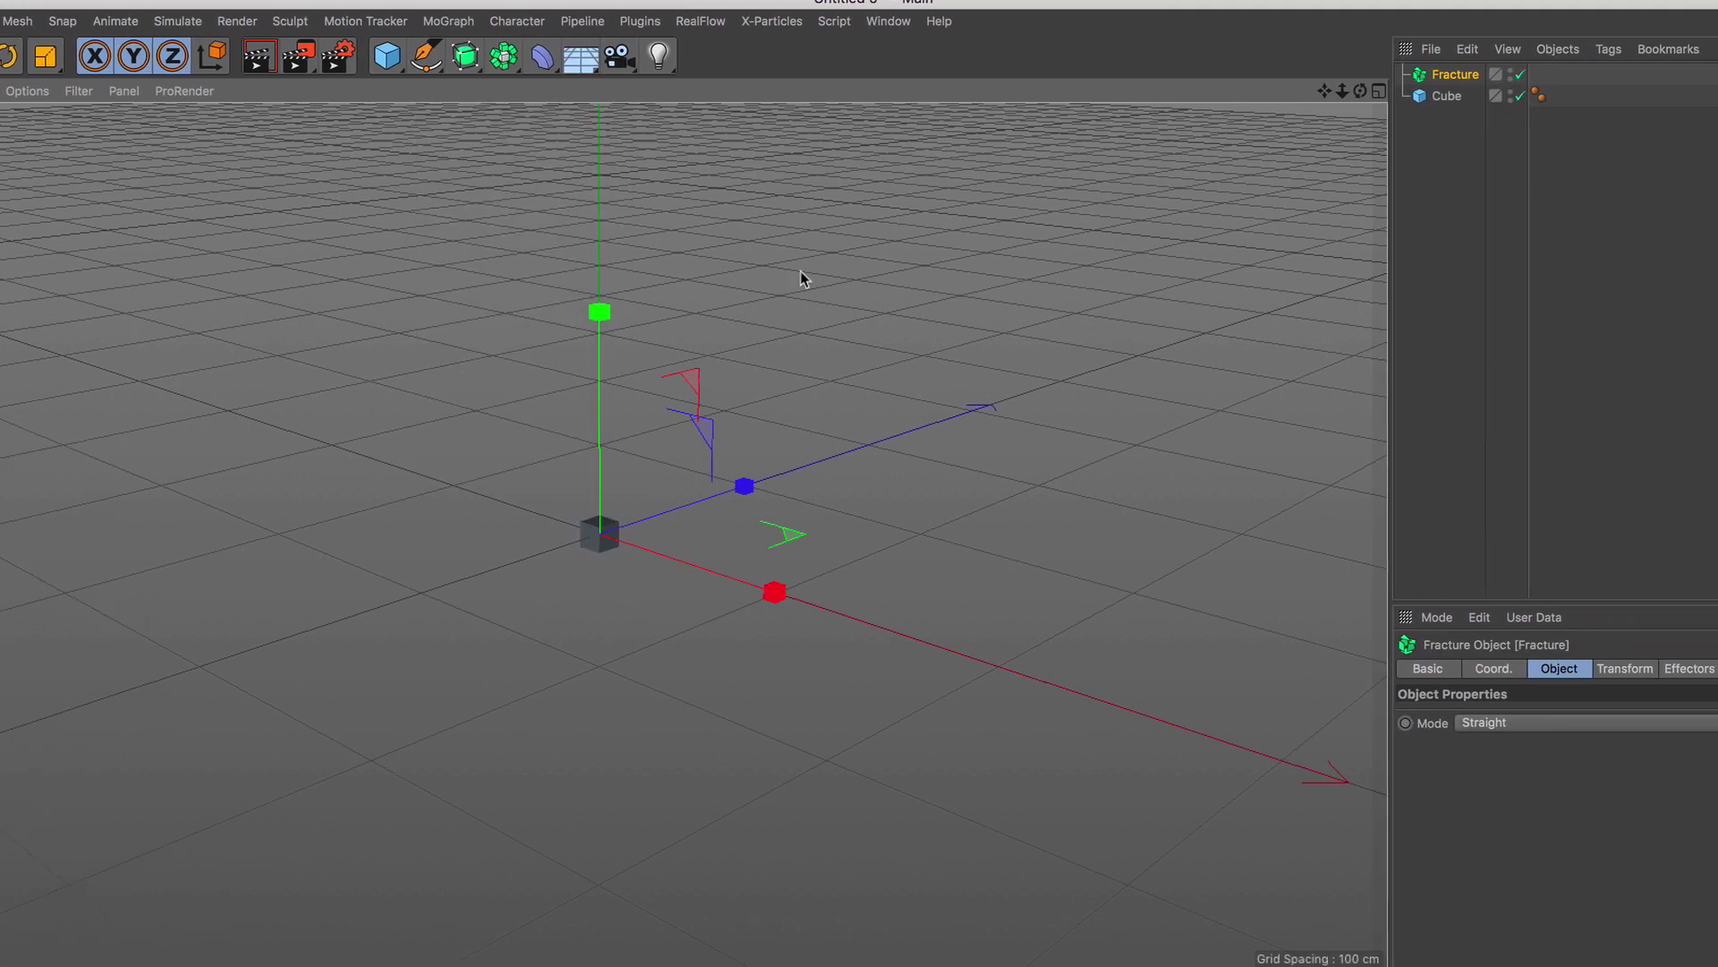
pyautogui.moveTo(1340, 105); pyautogui.dragTo(1374, 80)
pyautogui.click(1375, 81)
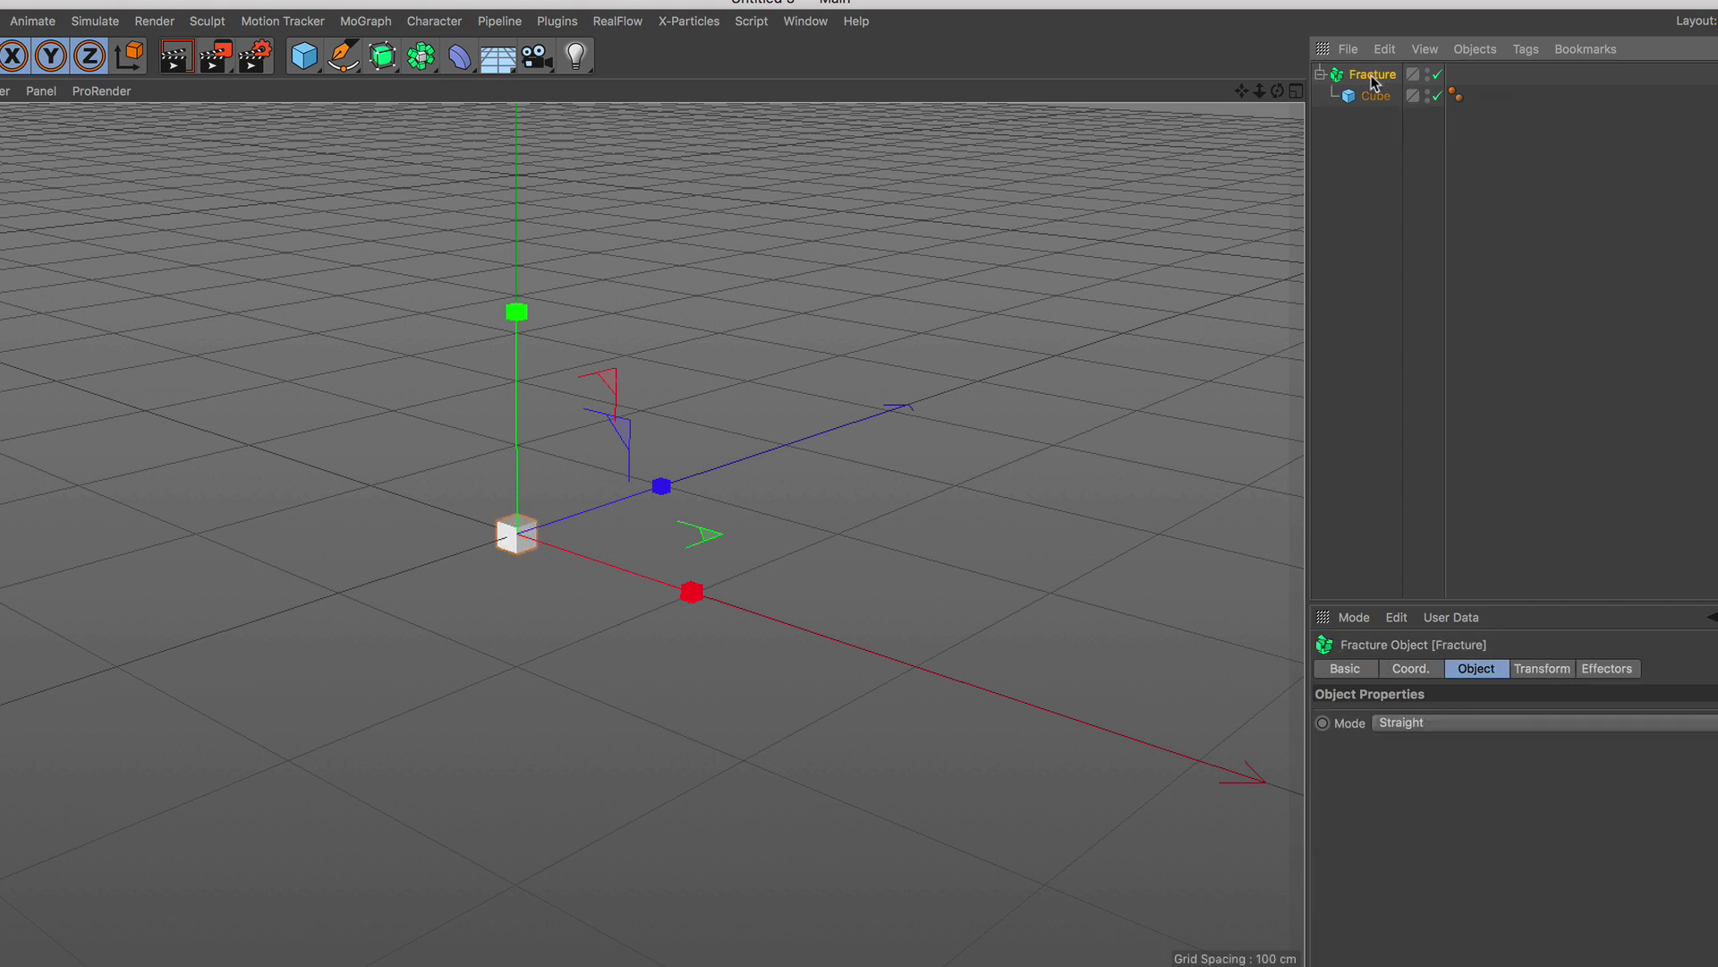
pyautogui.click(365, 20)
pyautogui.moveTo(403, 52)
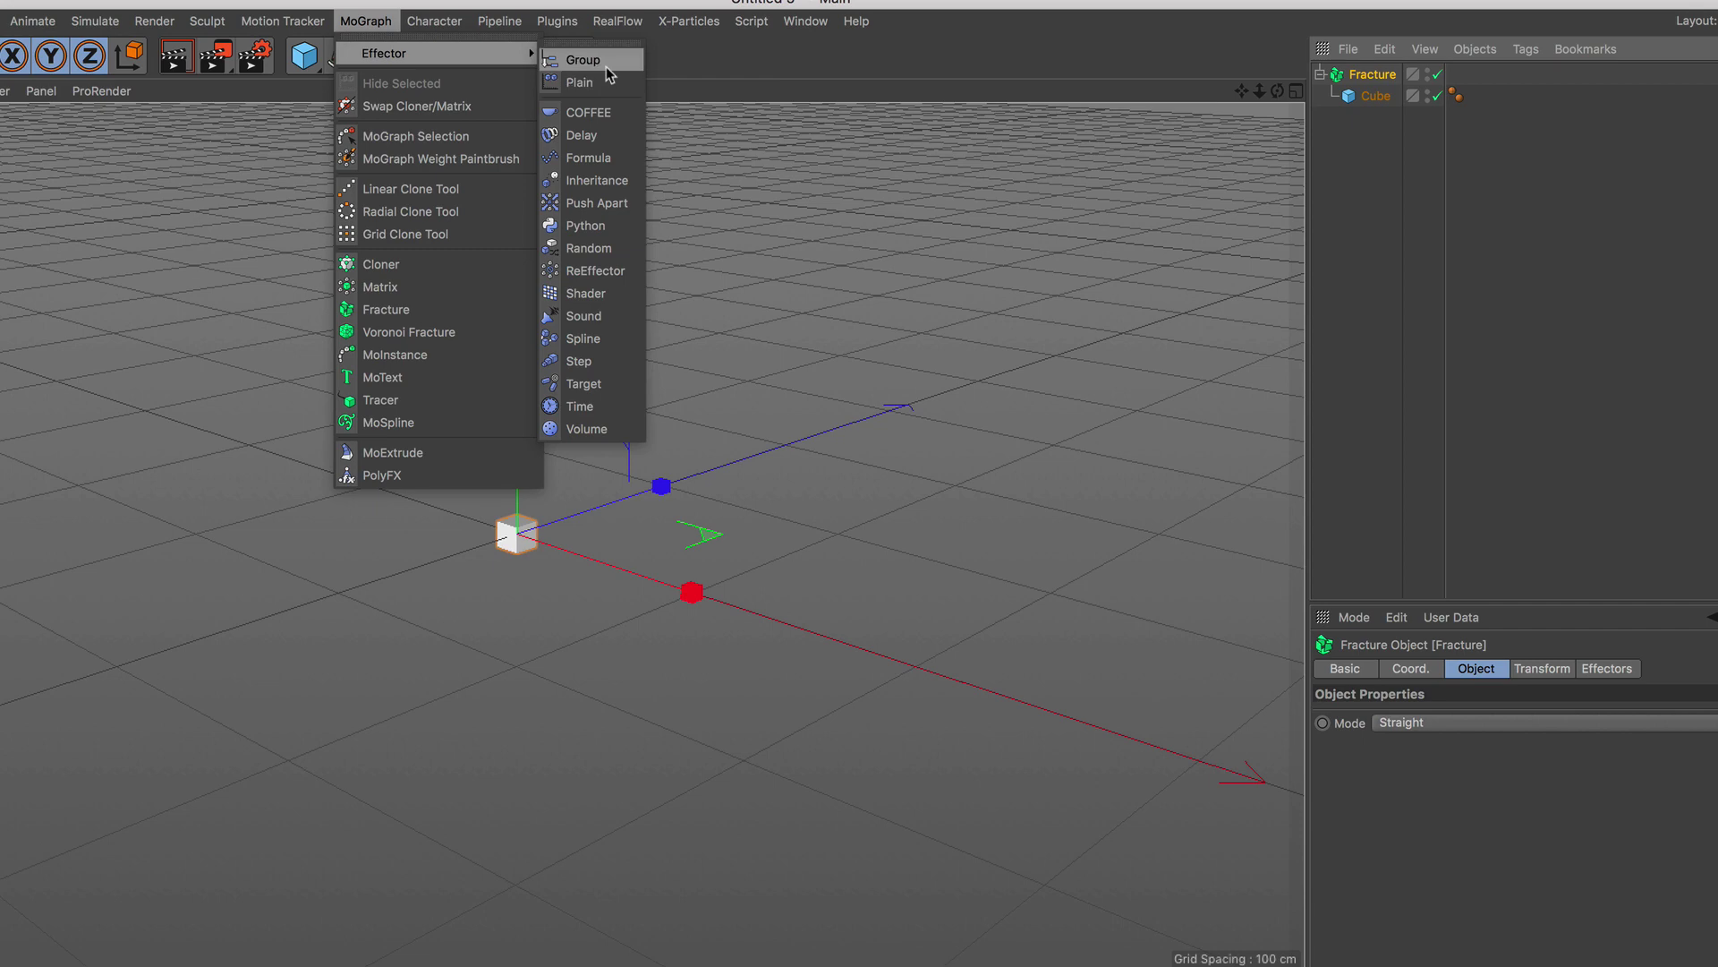
pyautogui.click(619, 250)
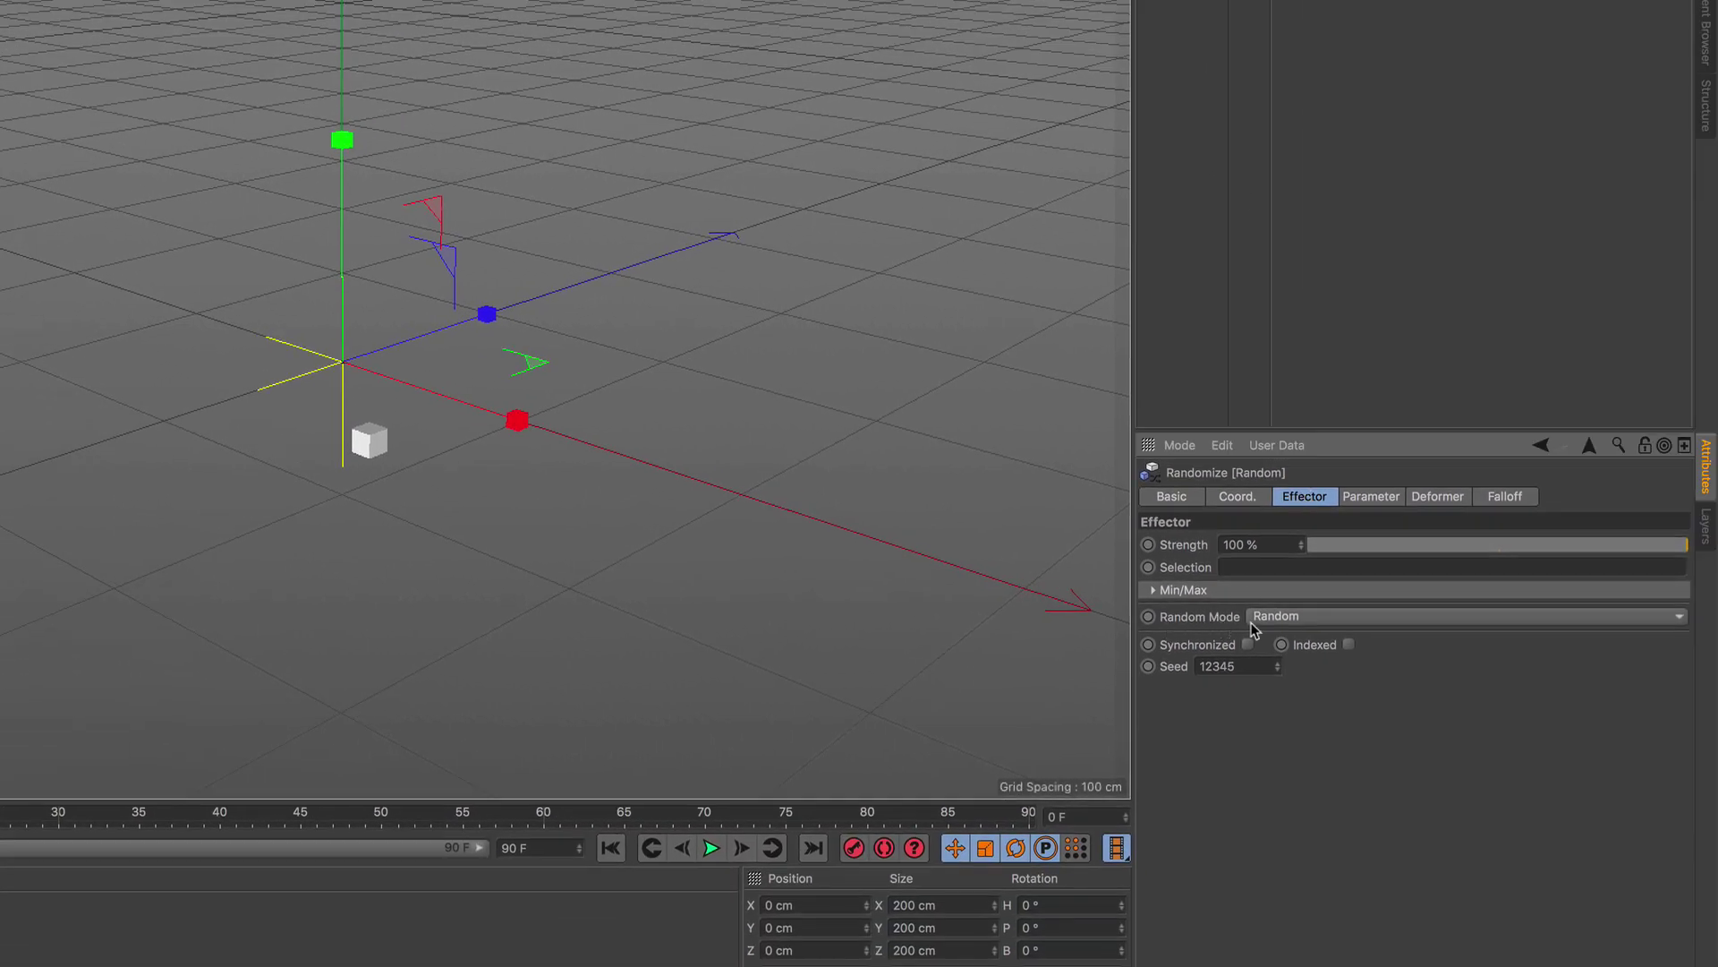
# Switch the Random effector's mode to Noise and preview the motion.
pyautogui.click(1345, 619)
pyautogui.click(1331, 679)
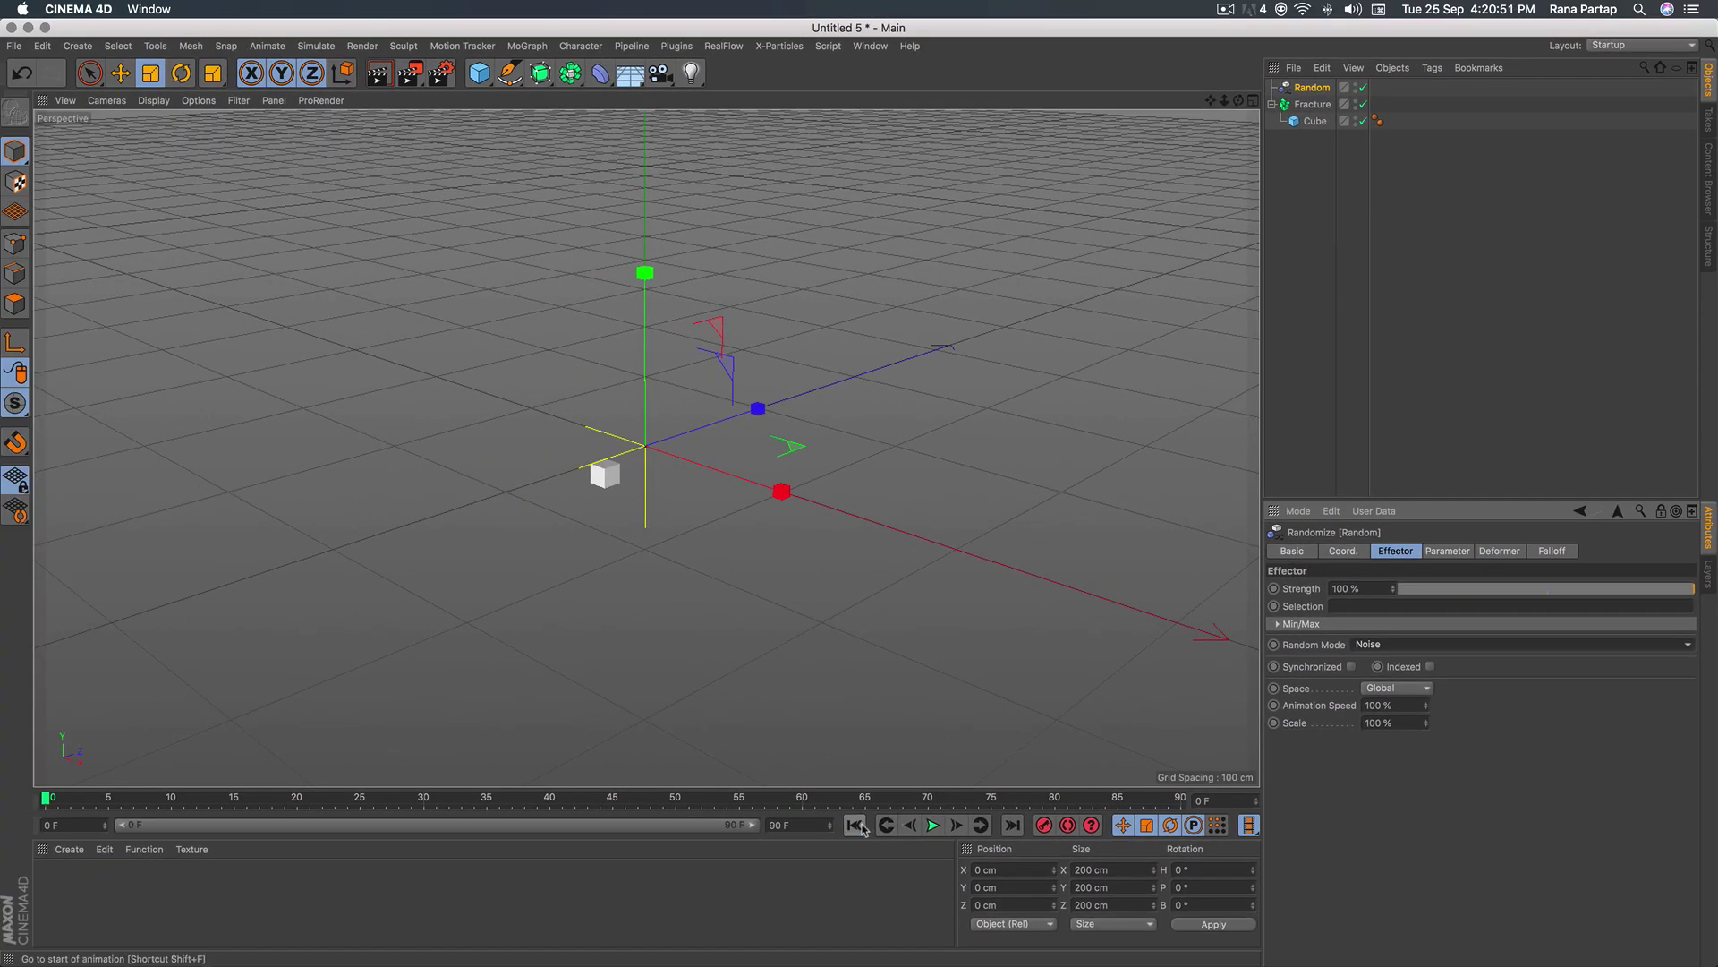
pyautogui.click(934, 824)
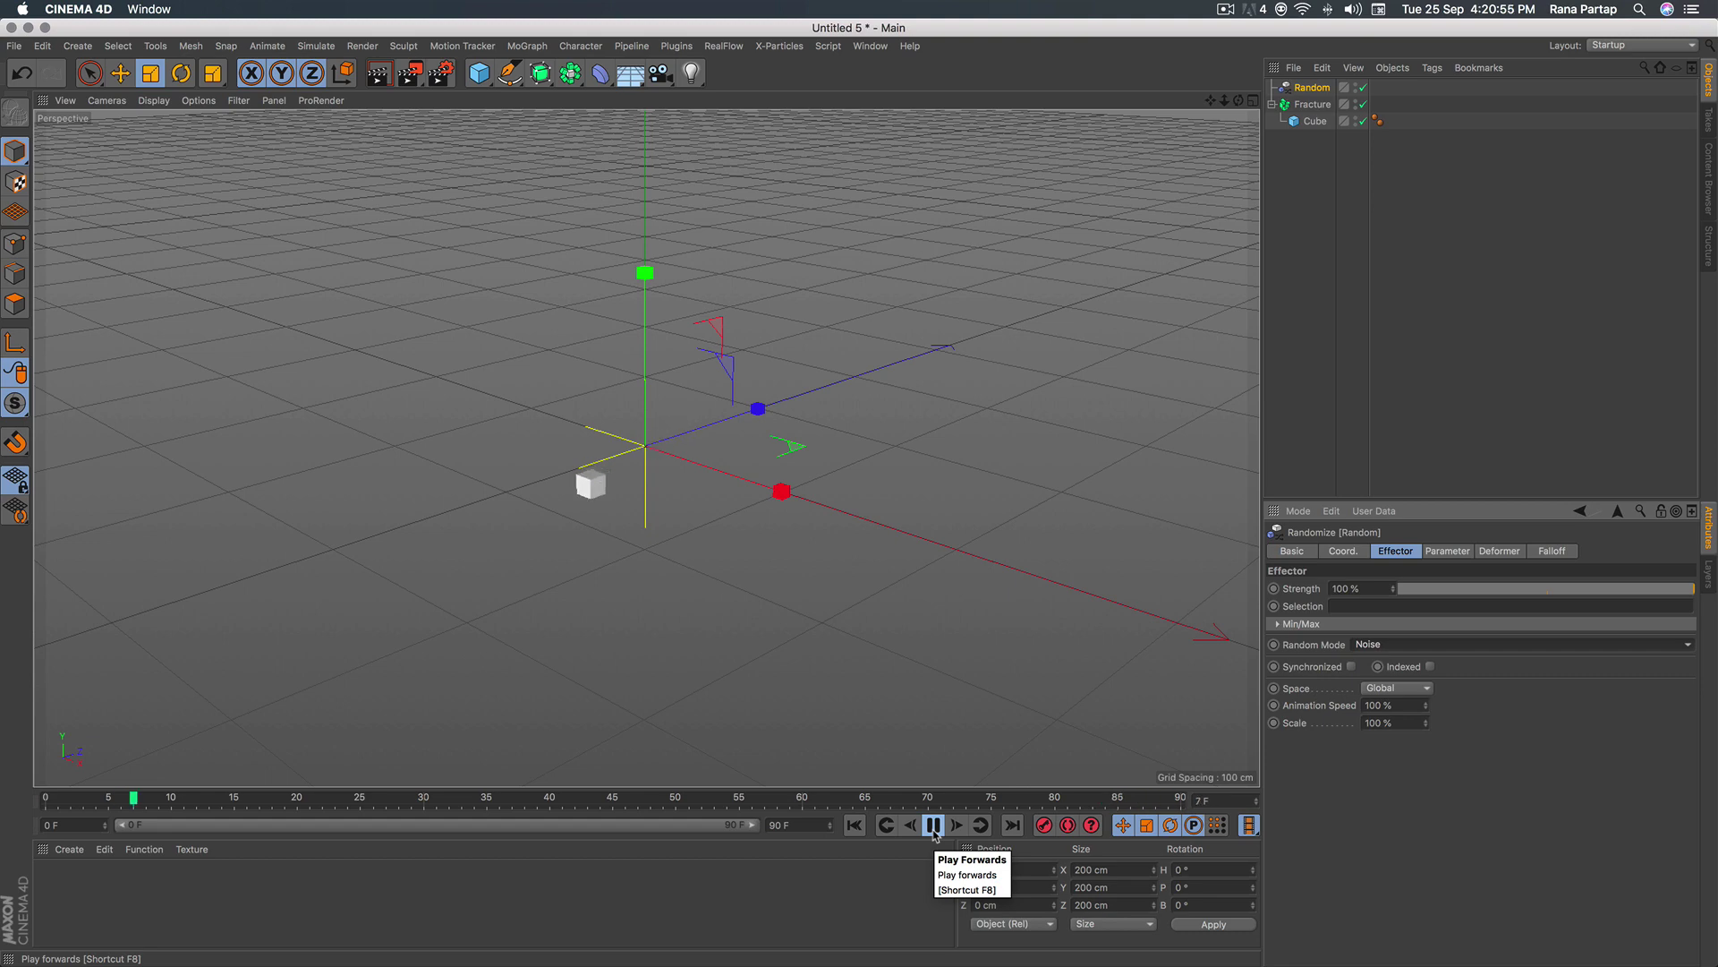
pyautogui.click(933, 830)
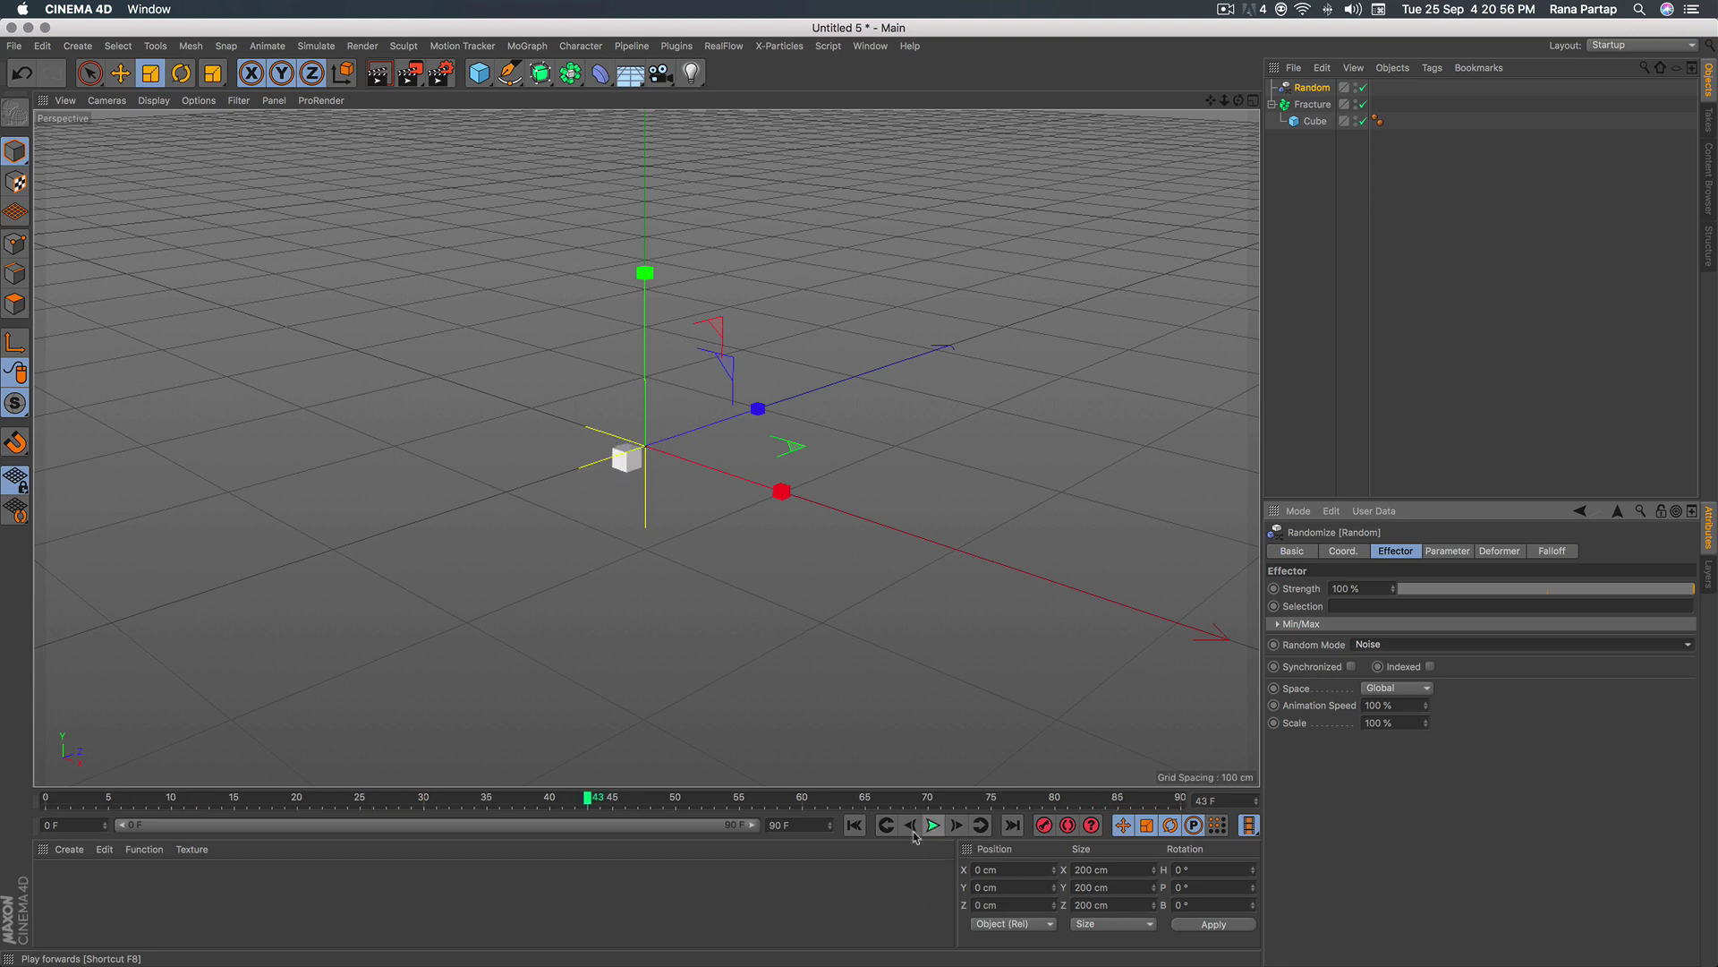
pyautogui.click(857, 828)
# Set the effector's P.X, P.Y and P.Z ranges to 500 cm and preview the wider motion.
pyautogui.click(1447, 551)
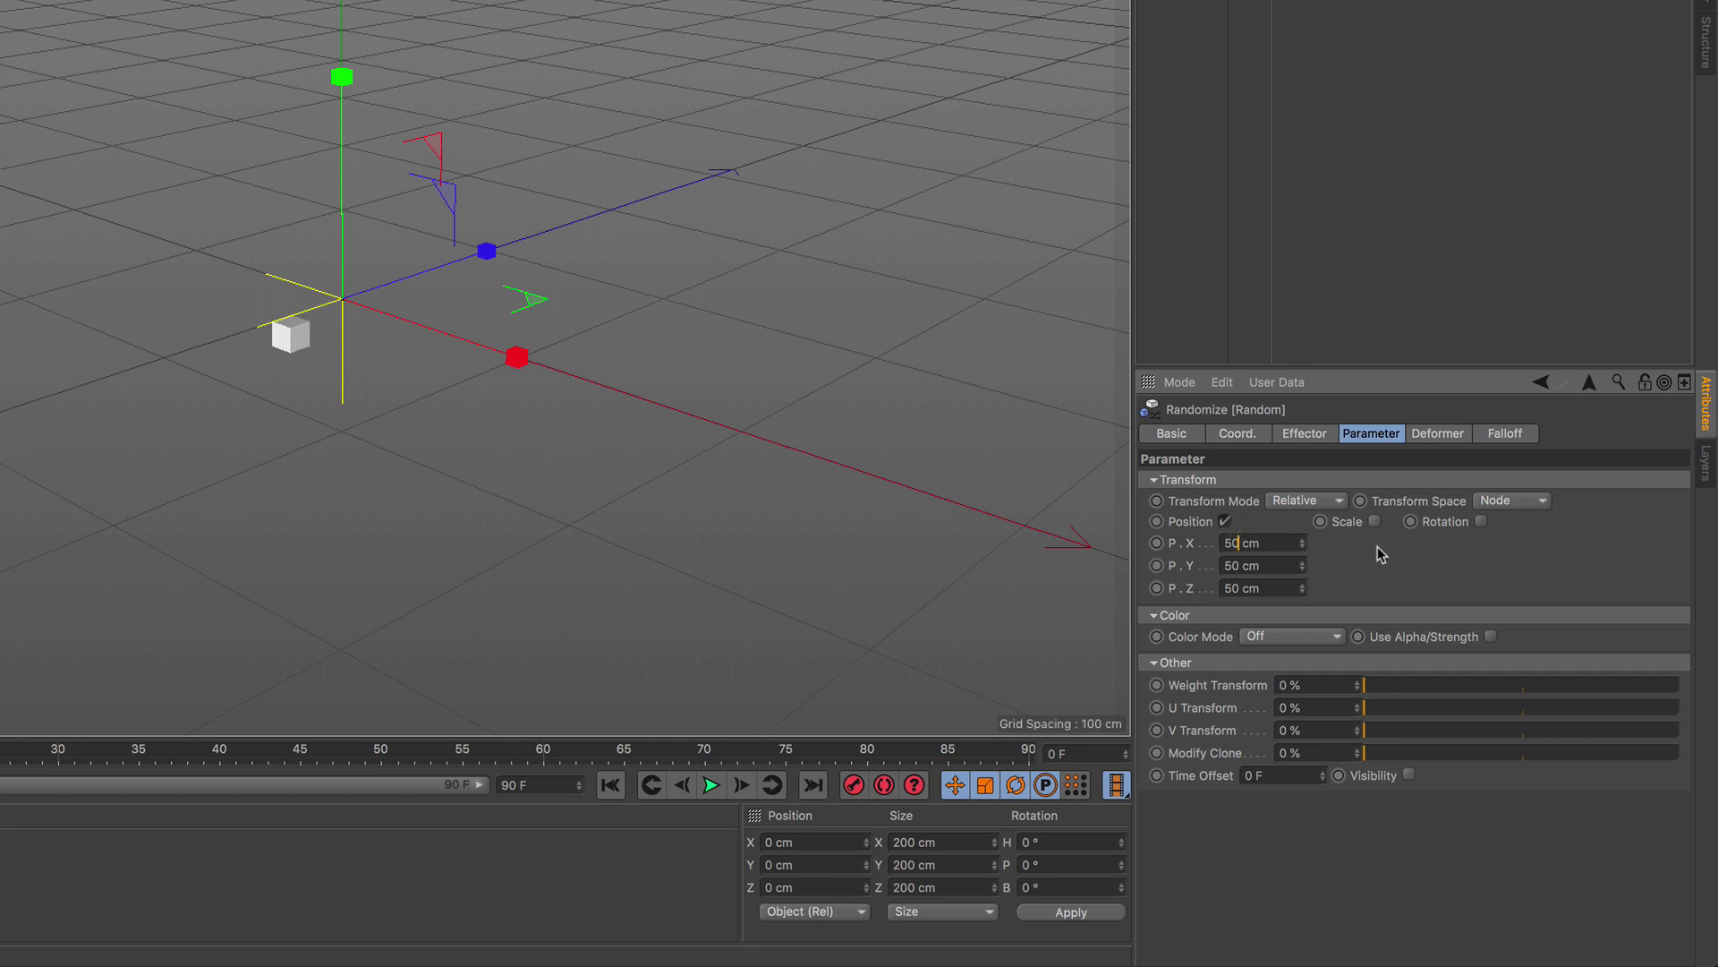
pyautogui.click(1246, 543)
pyautogui.write('0')
pyautogui.click(1229, 565)
pyautogui.click(1230, 588)
pyautogui.write('500')
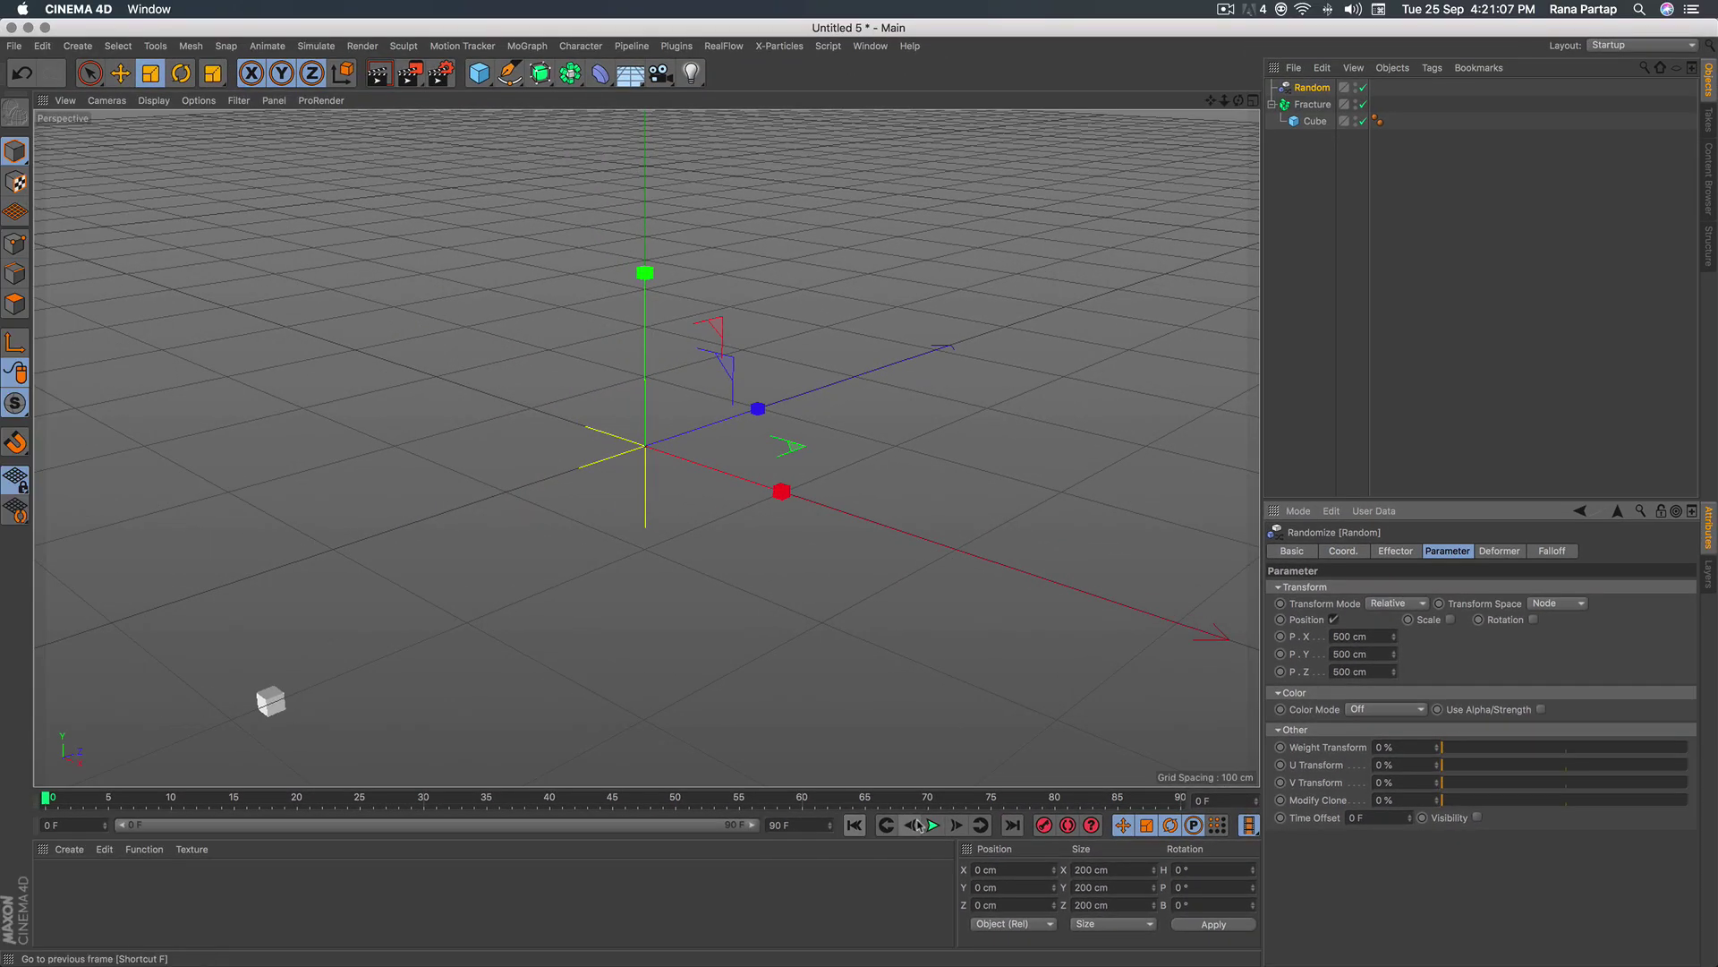
pyautogui.click(932, 824)
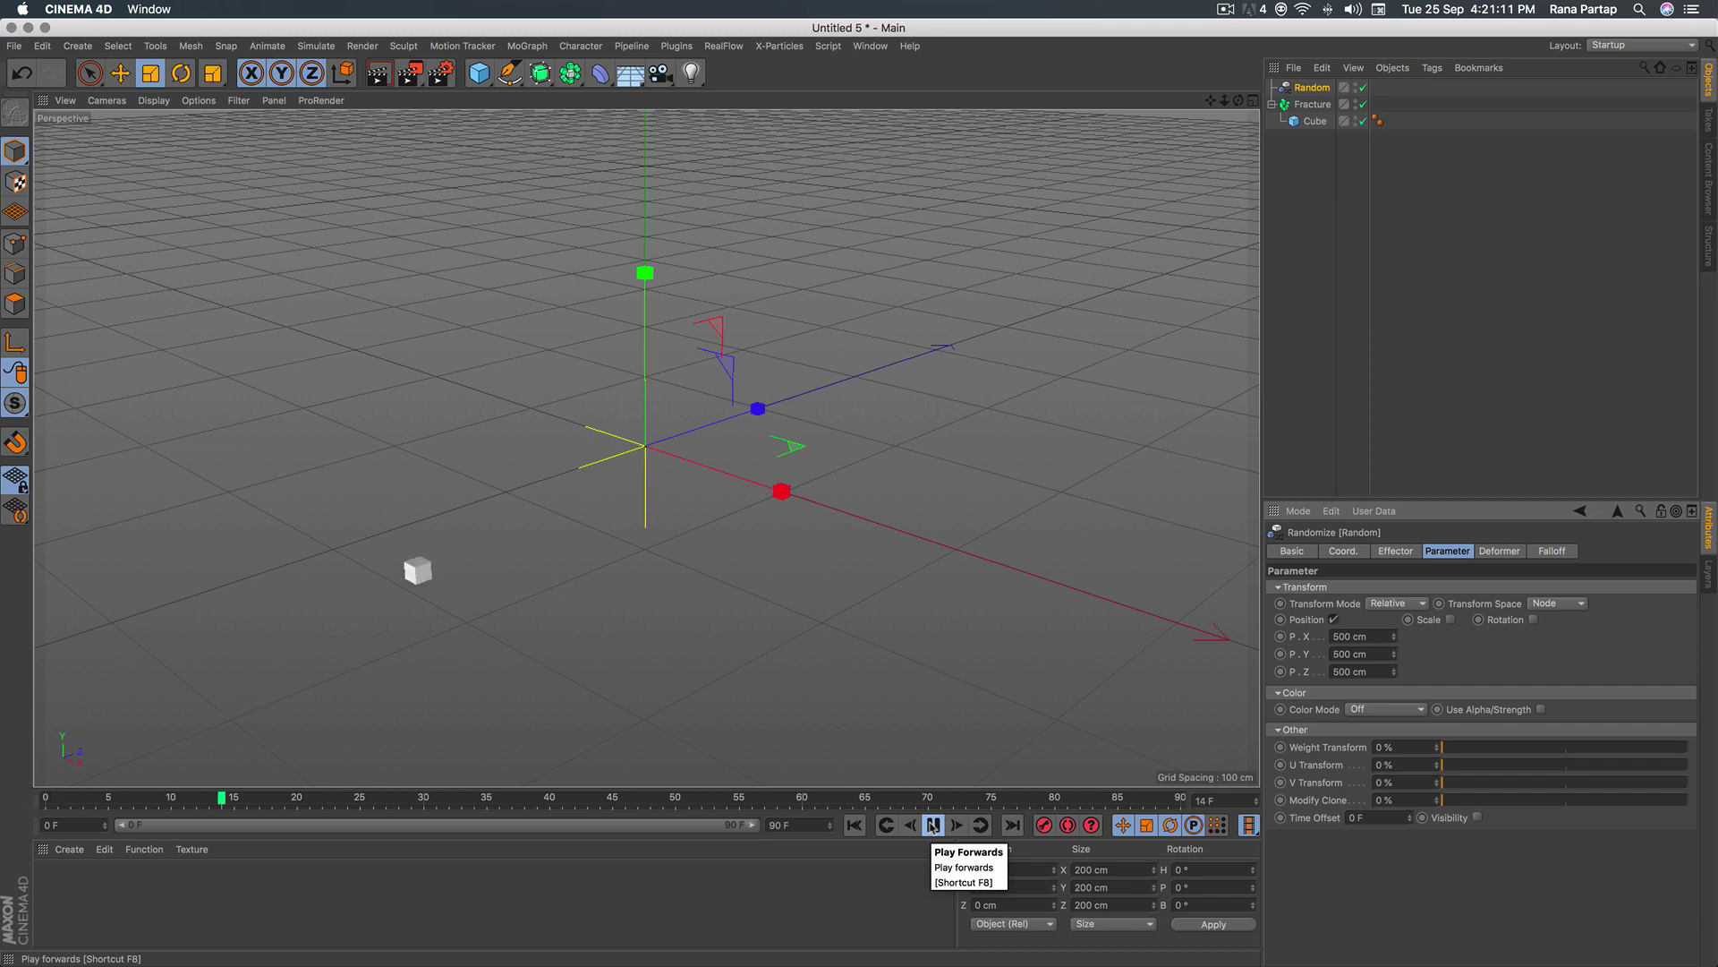
pyautogui.click(933, 825)
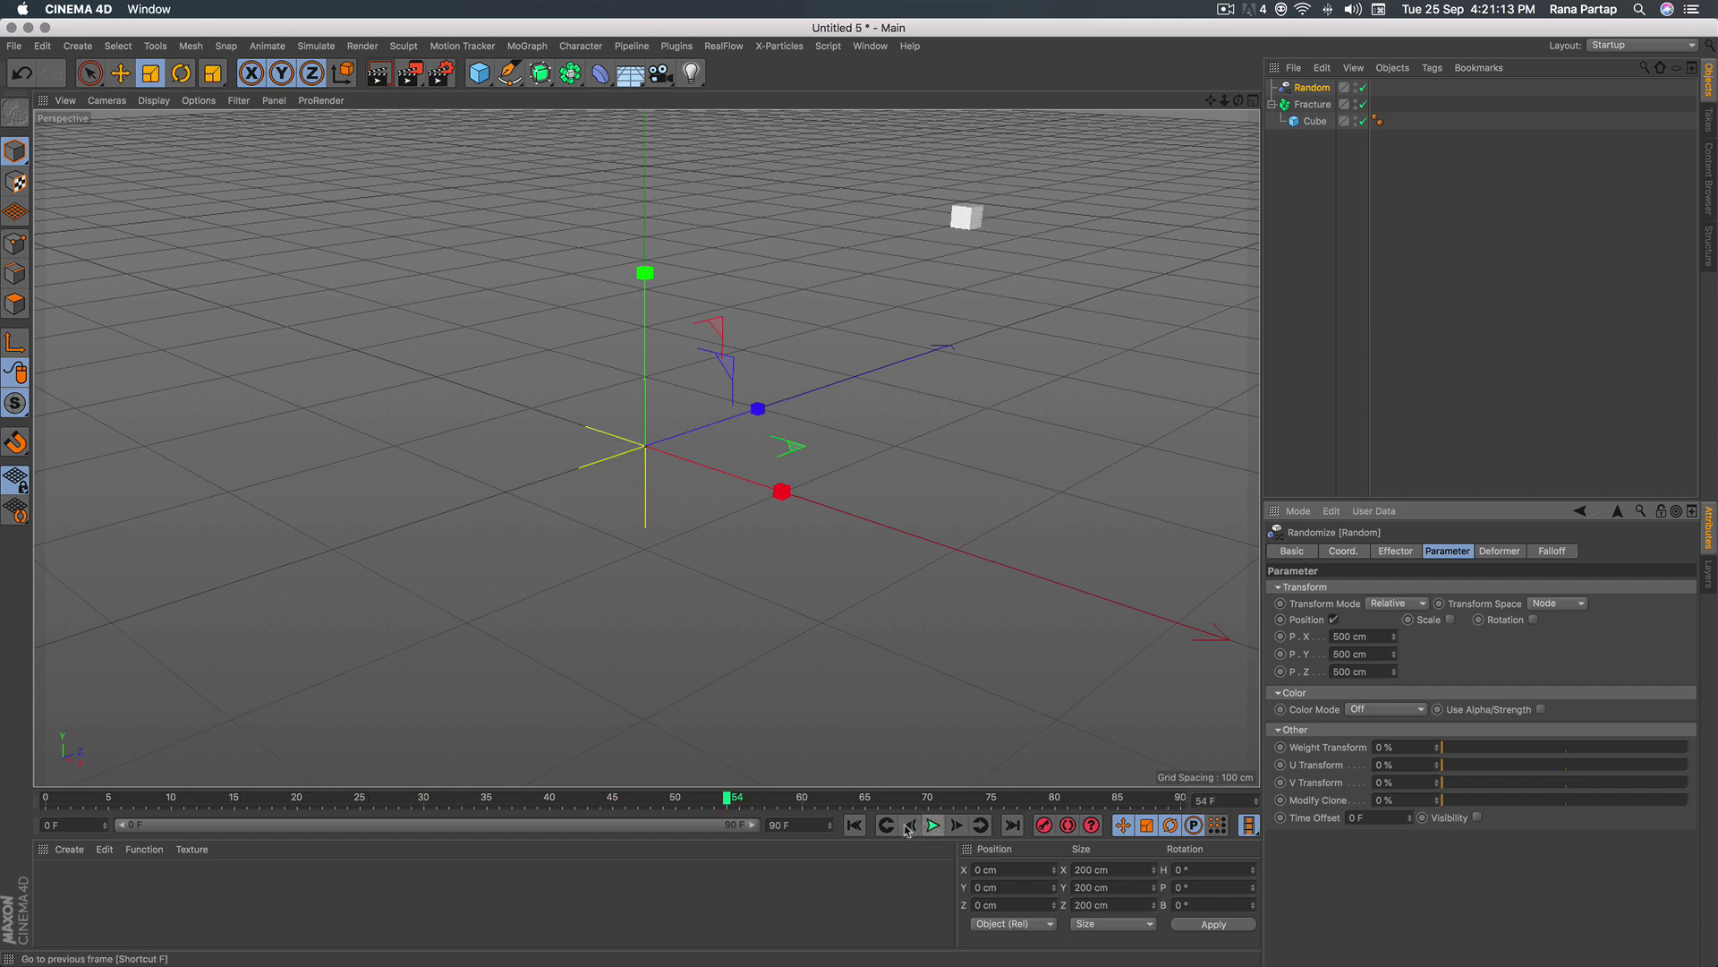
pyautogui.click(853, 825)
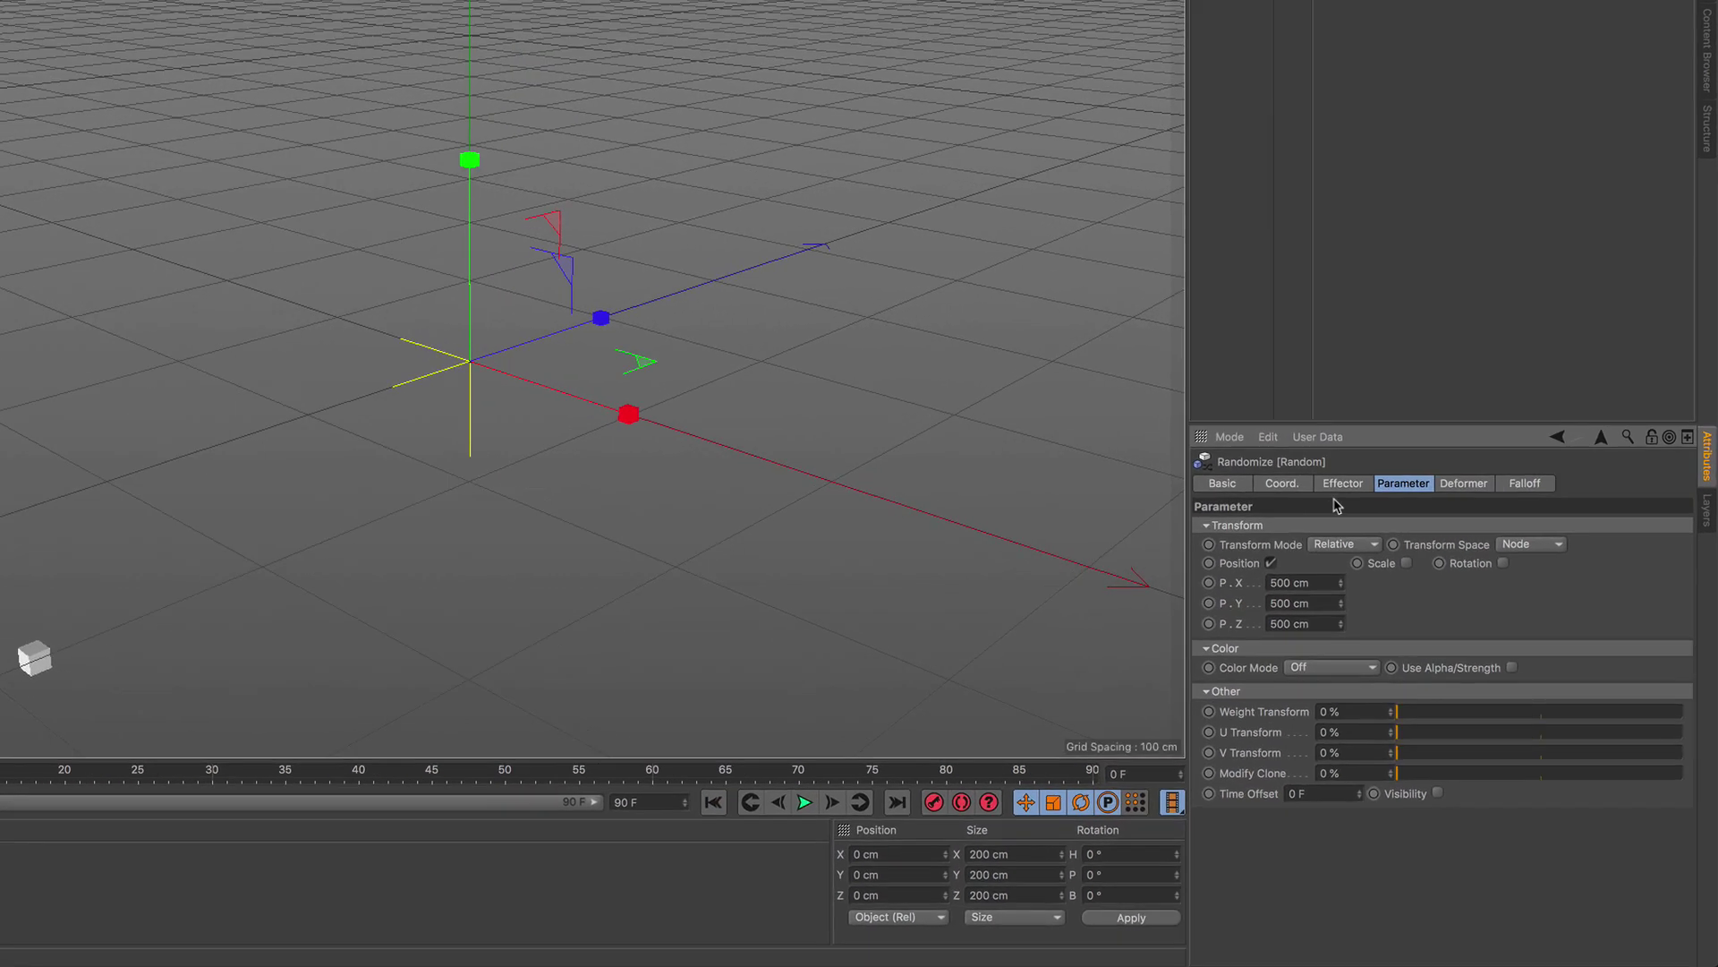
# Tick Indexed and set the effector's Animation Speed to 20%.
pyautogui.click(1344, 484)
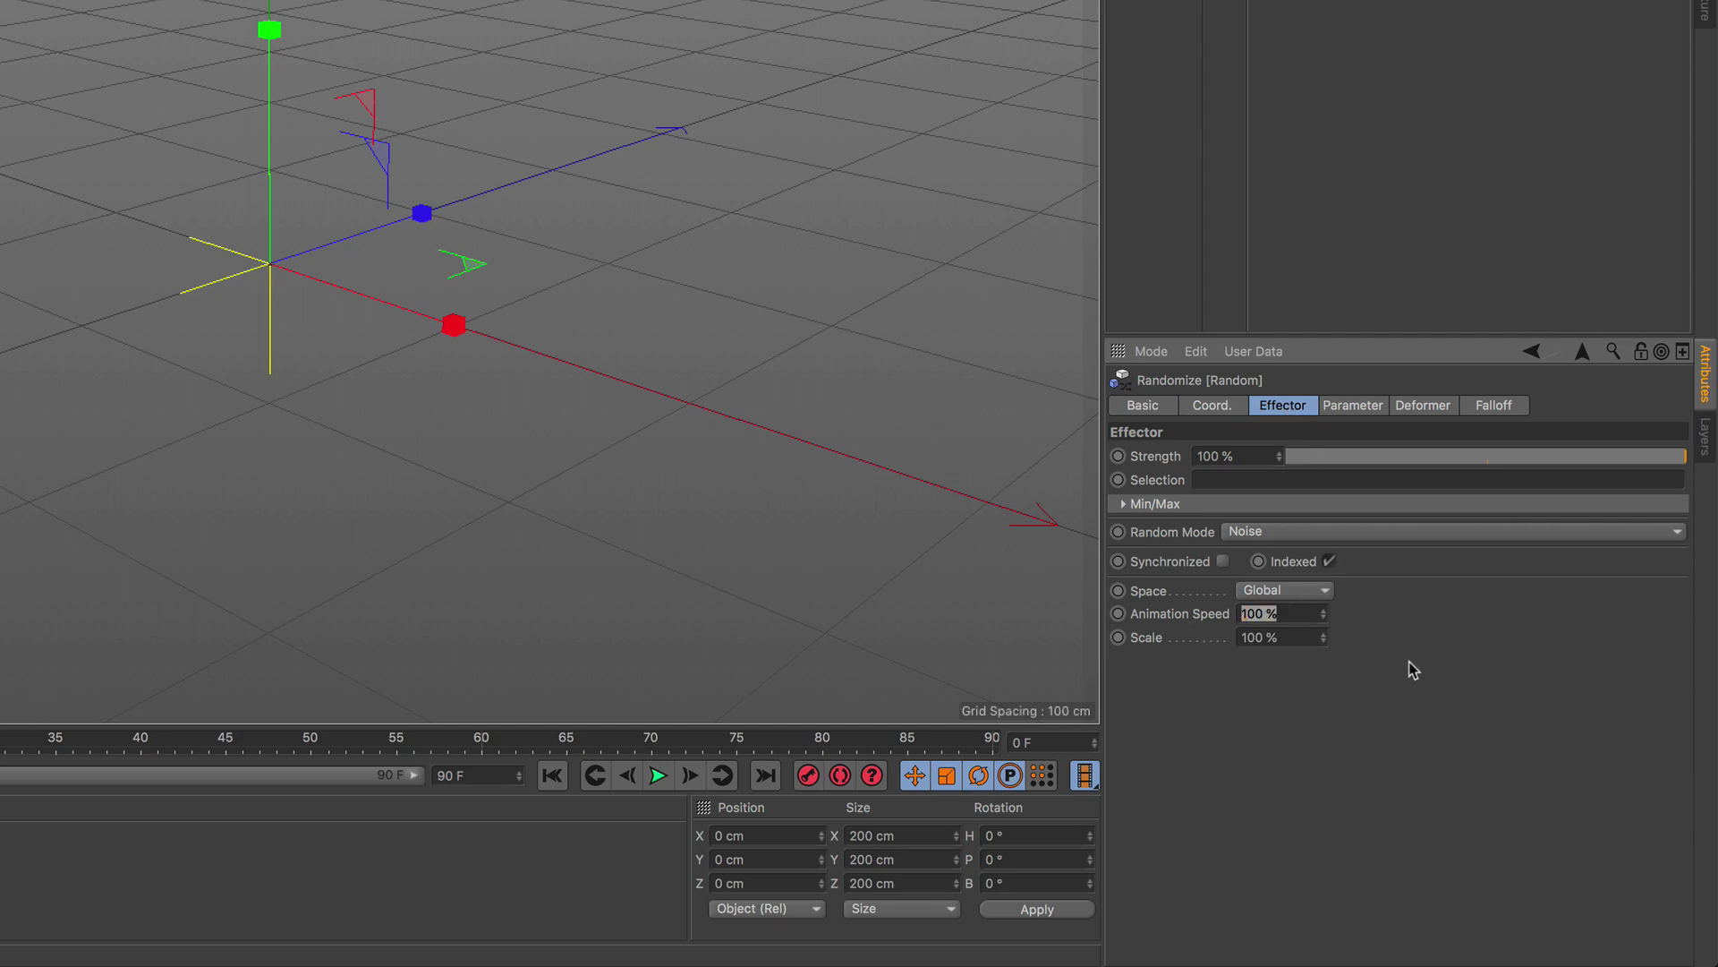
pyautogui.write('0')
pyautogui.press('Return')
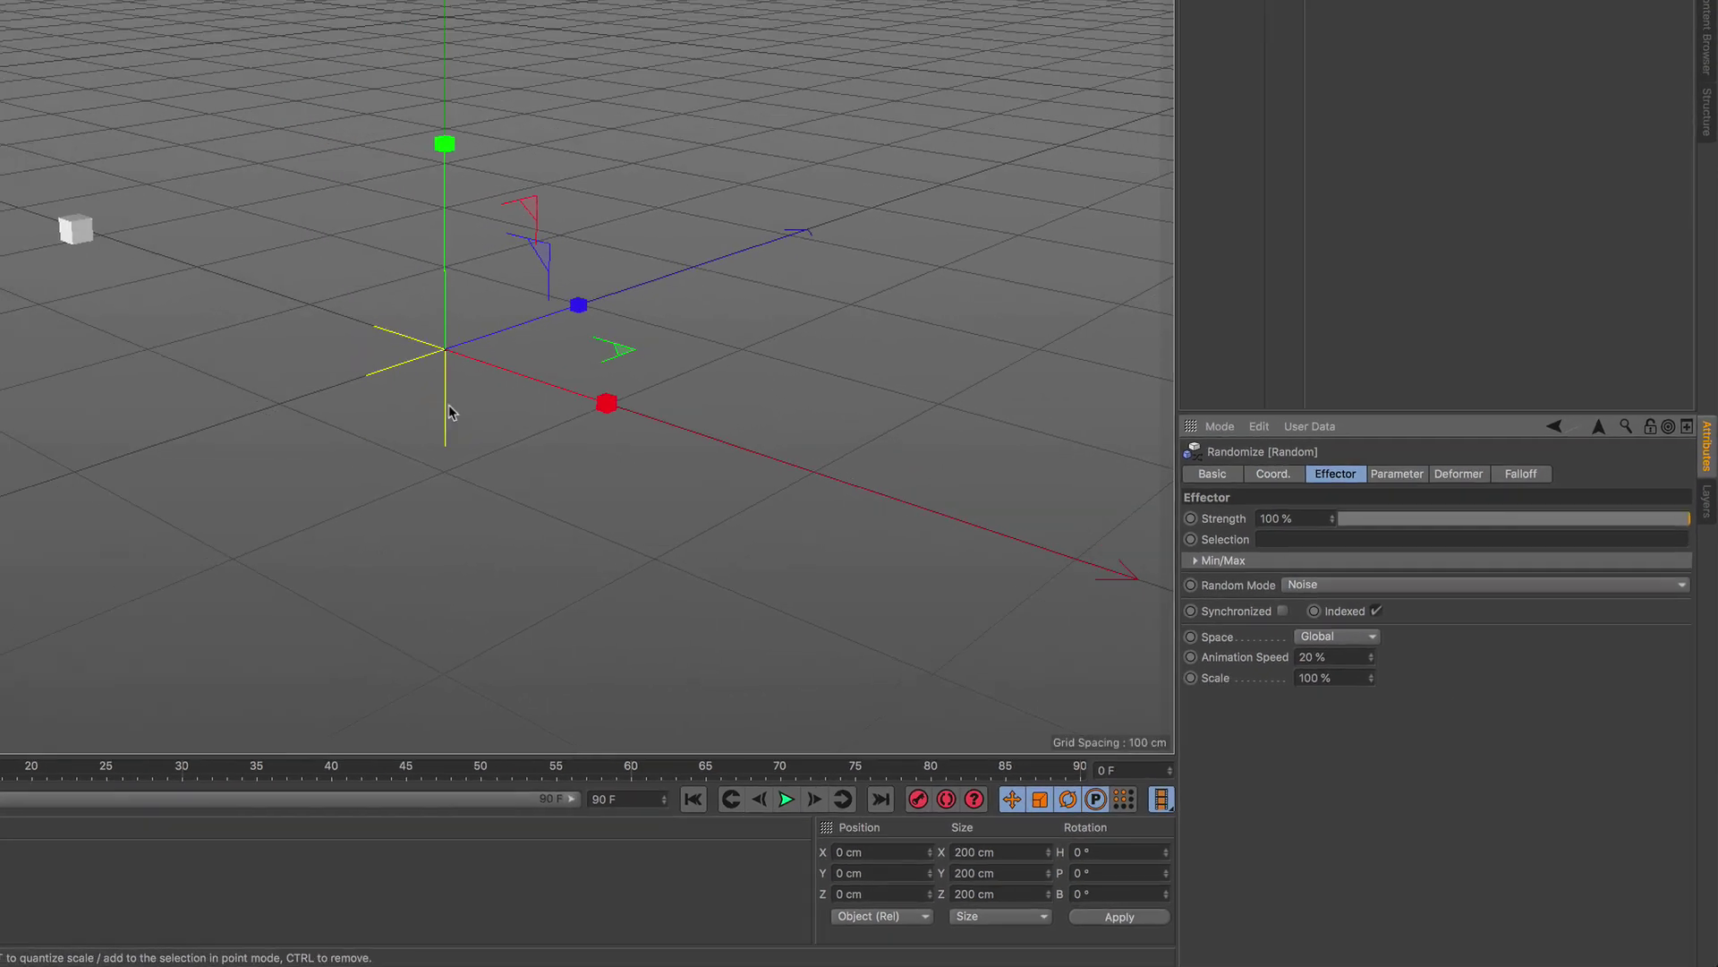
pyautogui.scroll(-3, 651, 483)
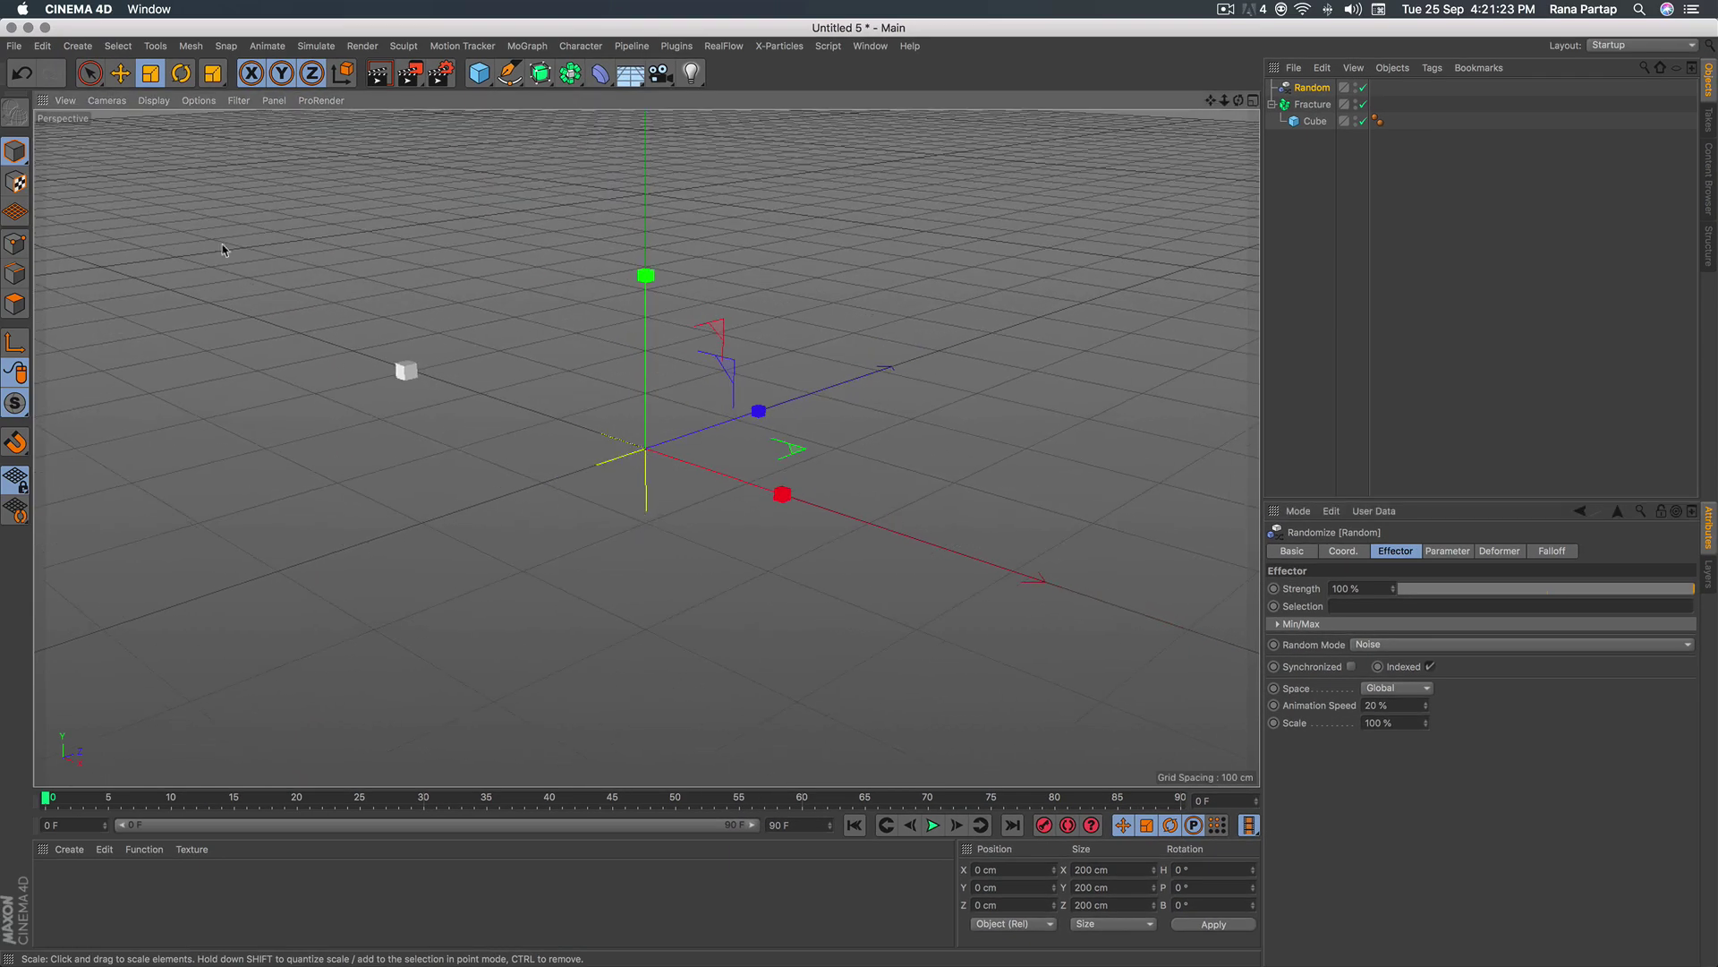
pyautogui.click(90, 72)
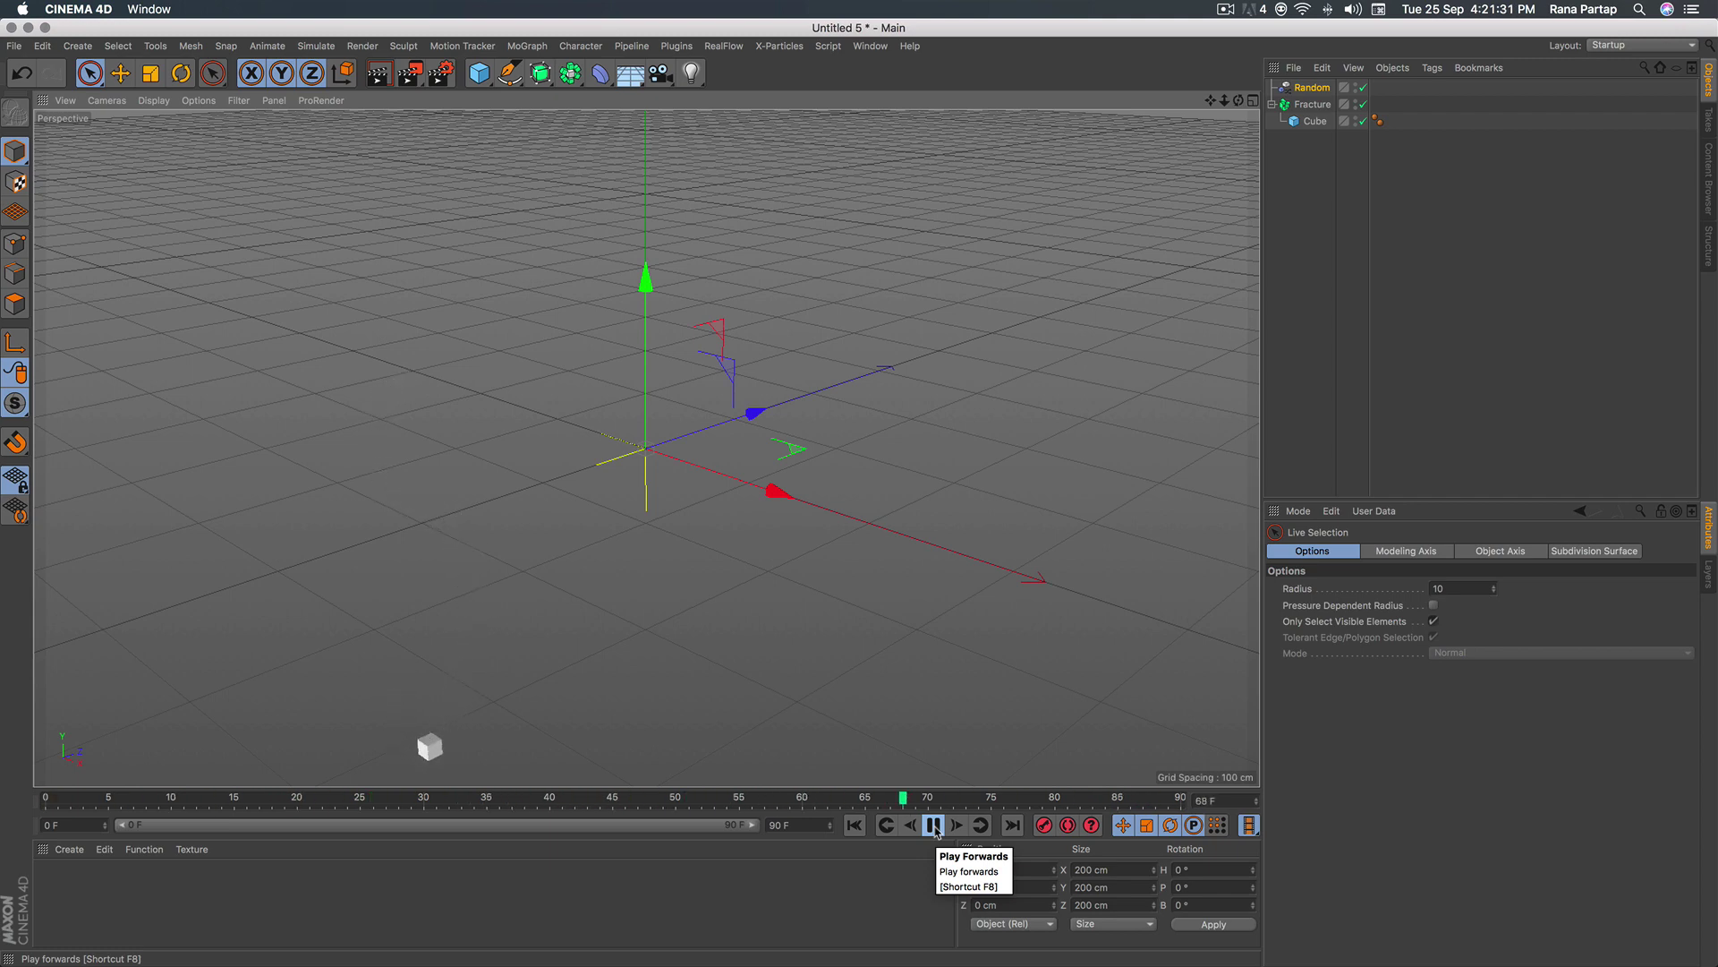
# Extend the animation length and preview range to 400 frames, then play it back.
pyautogui.click(934, 825)
pyautogui.write('400')
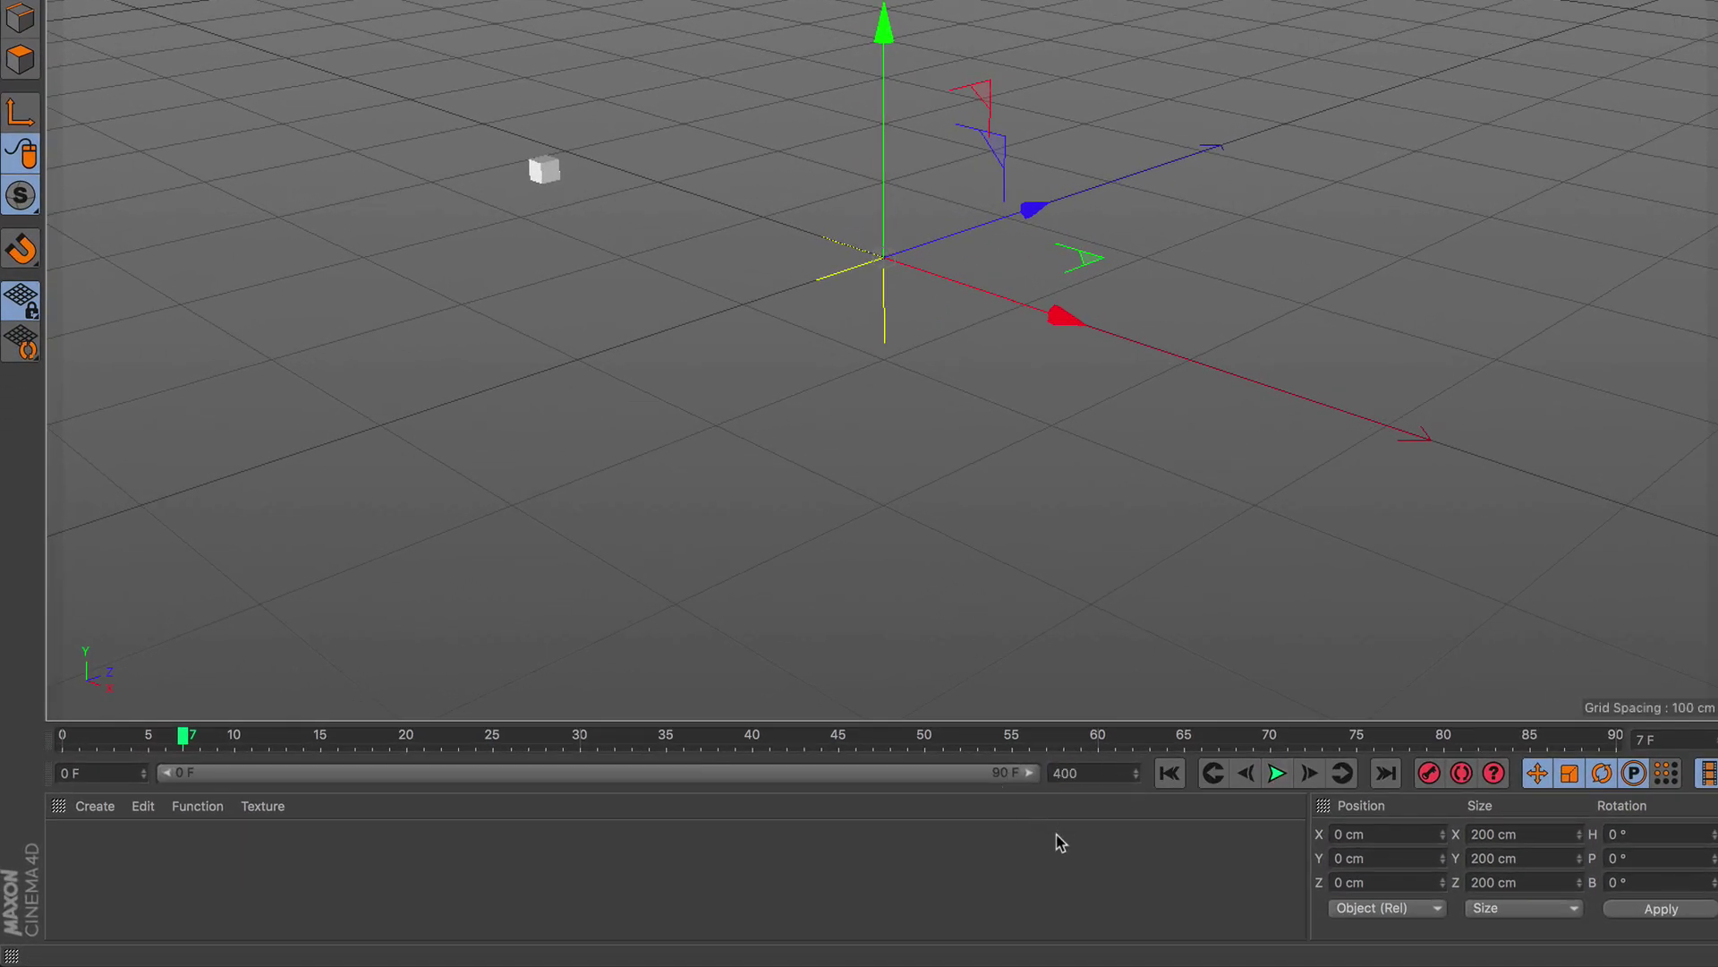
pyautogui.press('Return')
pyautogui.moveTo(380, 778); pyautogui.dragTo(1038, 775)
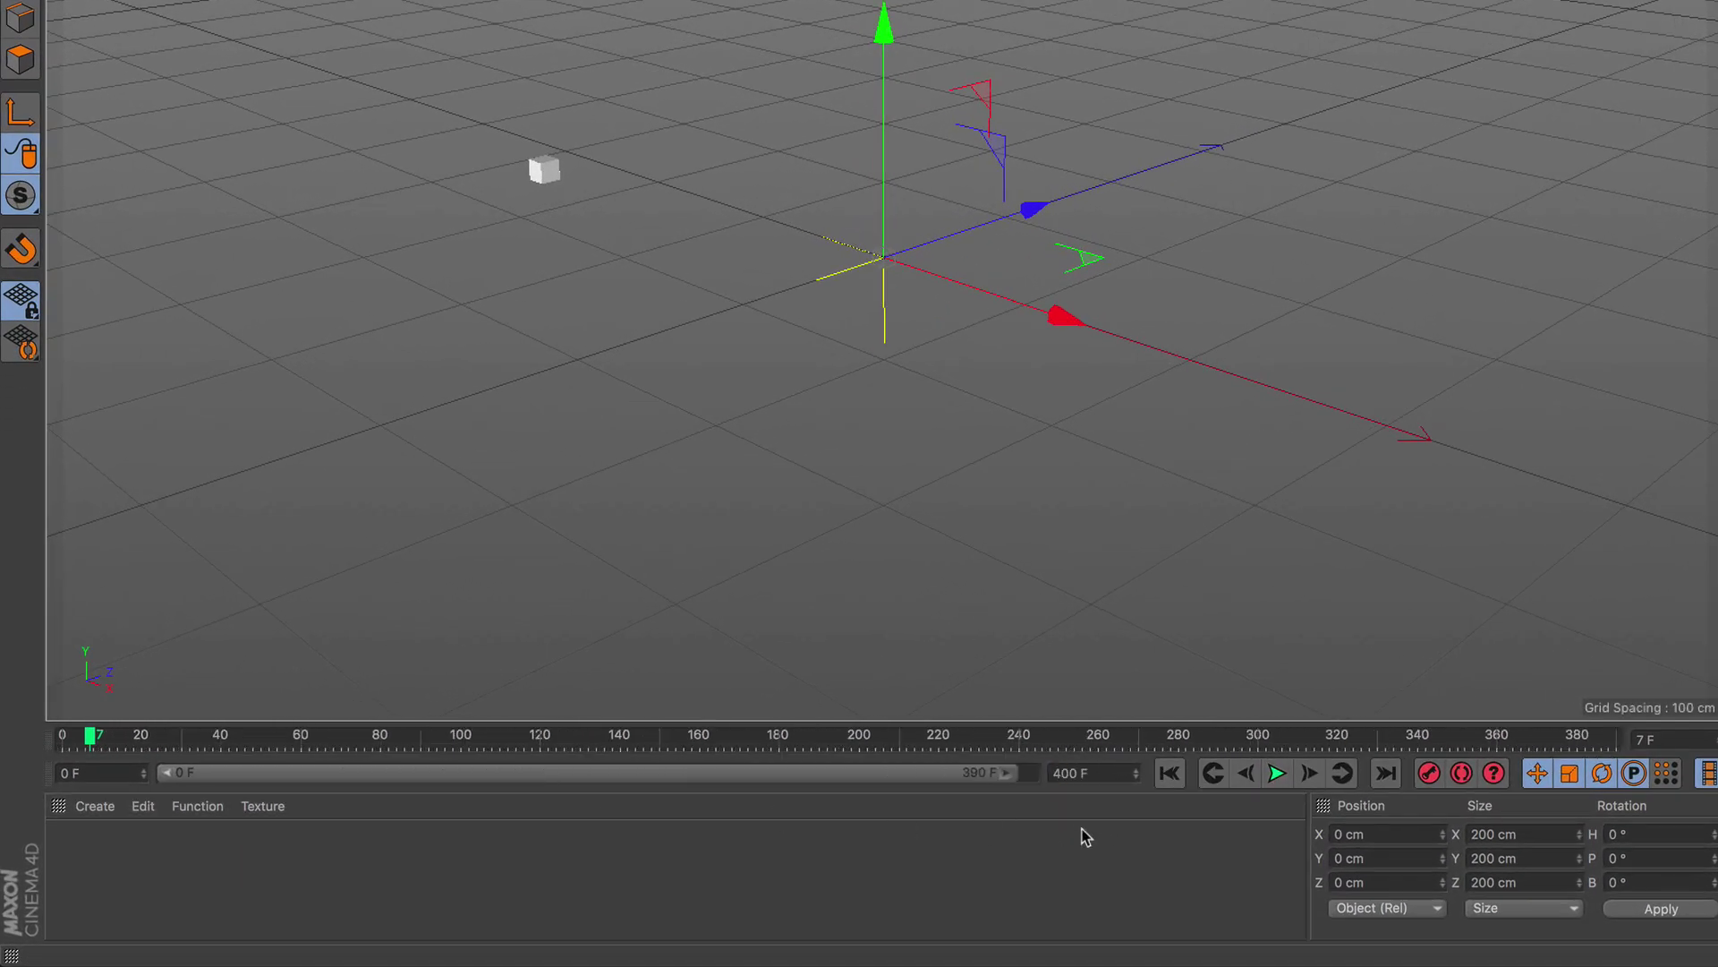
pyautogui.click(931, 825)
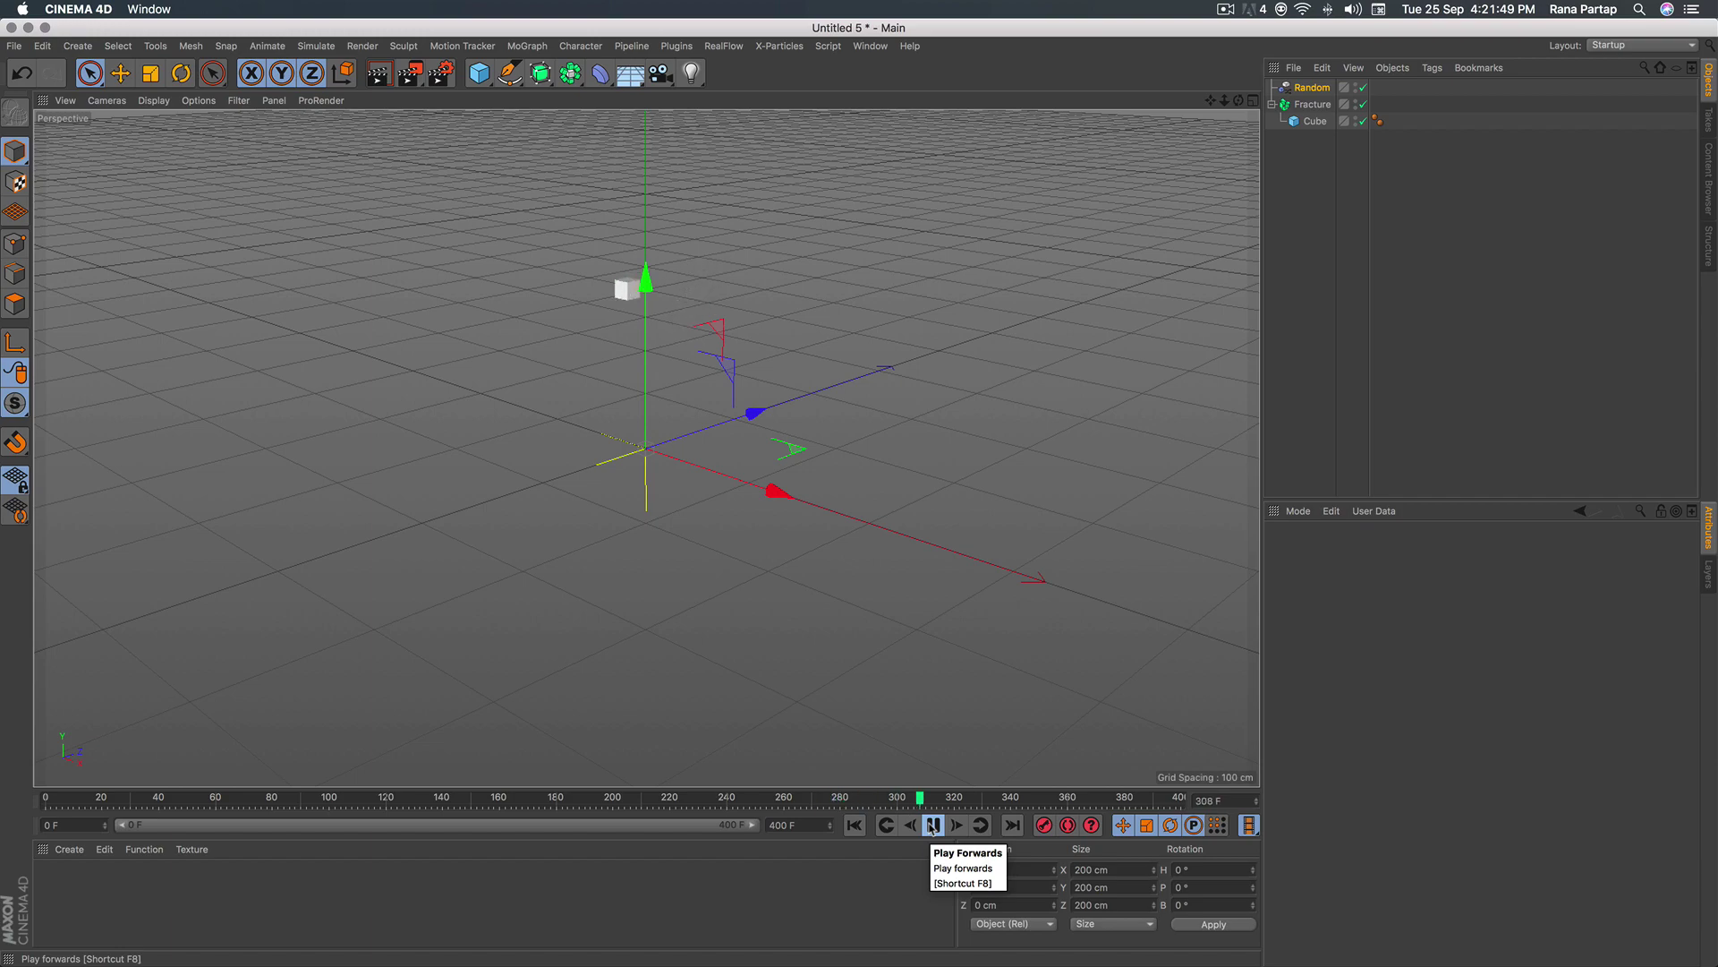
# Add a Tracer following the Fracture object and play to frame 289 to preview its path.
pyautogui.click(932, 827)
pyautogui.click(855, 824)
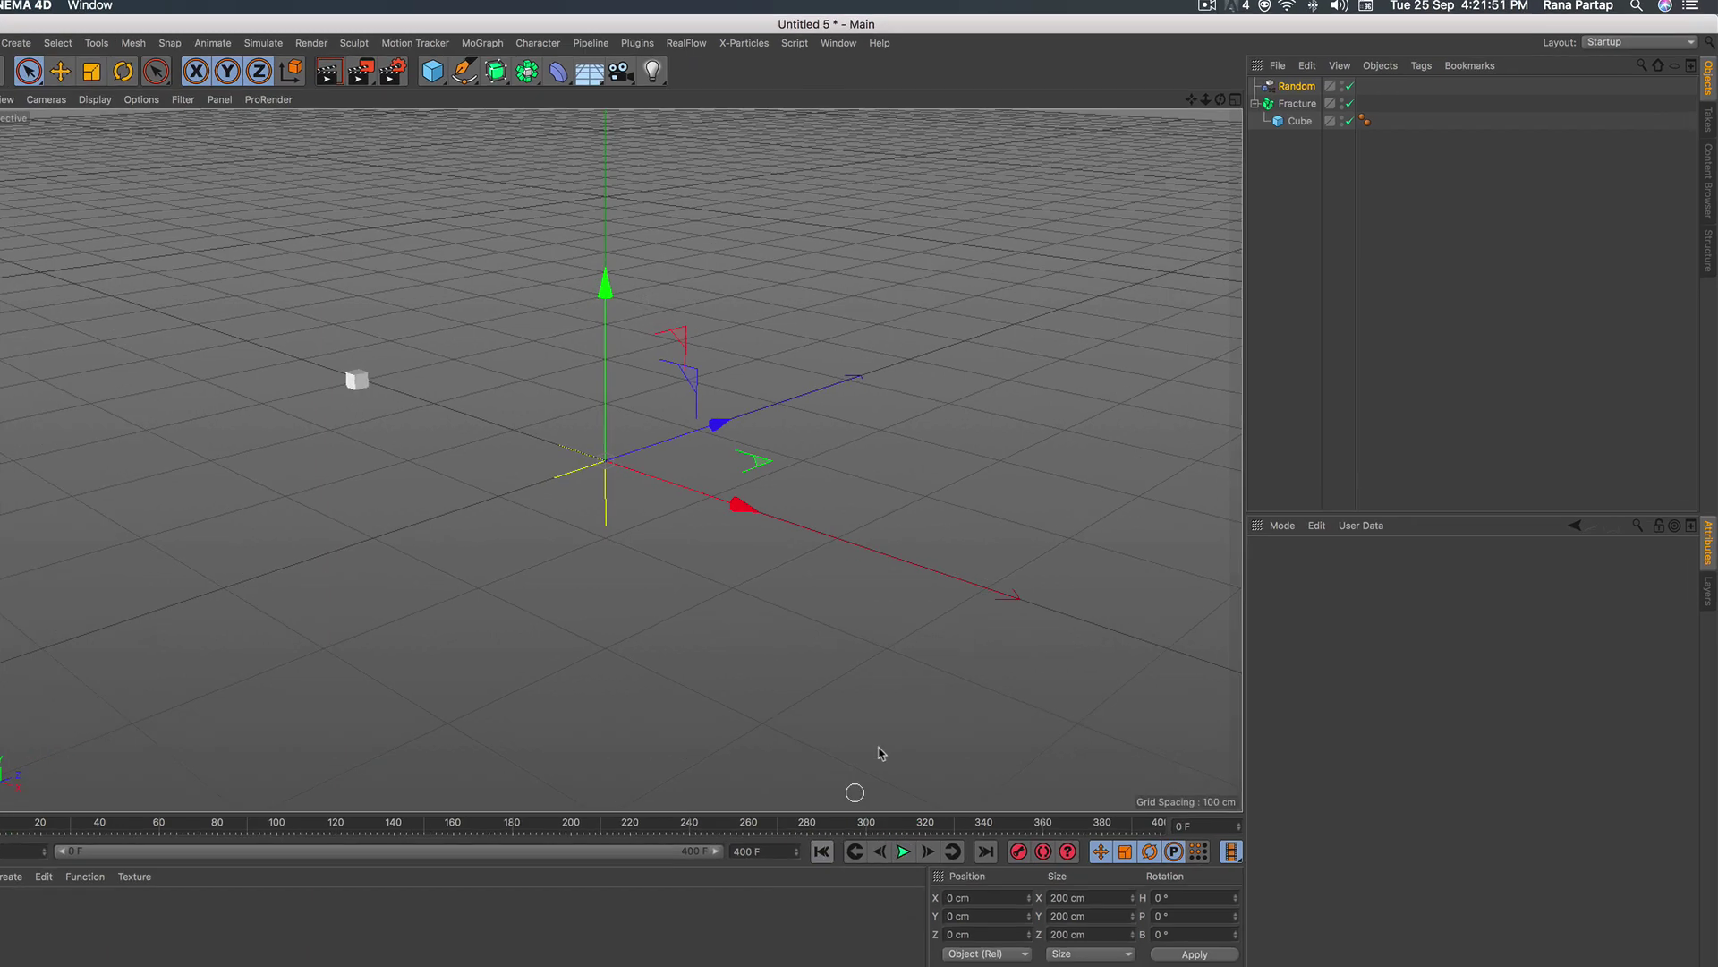
pyautogui.click(1195, 98)
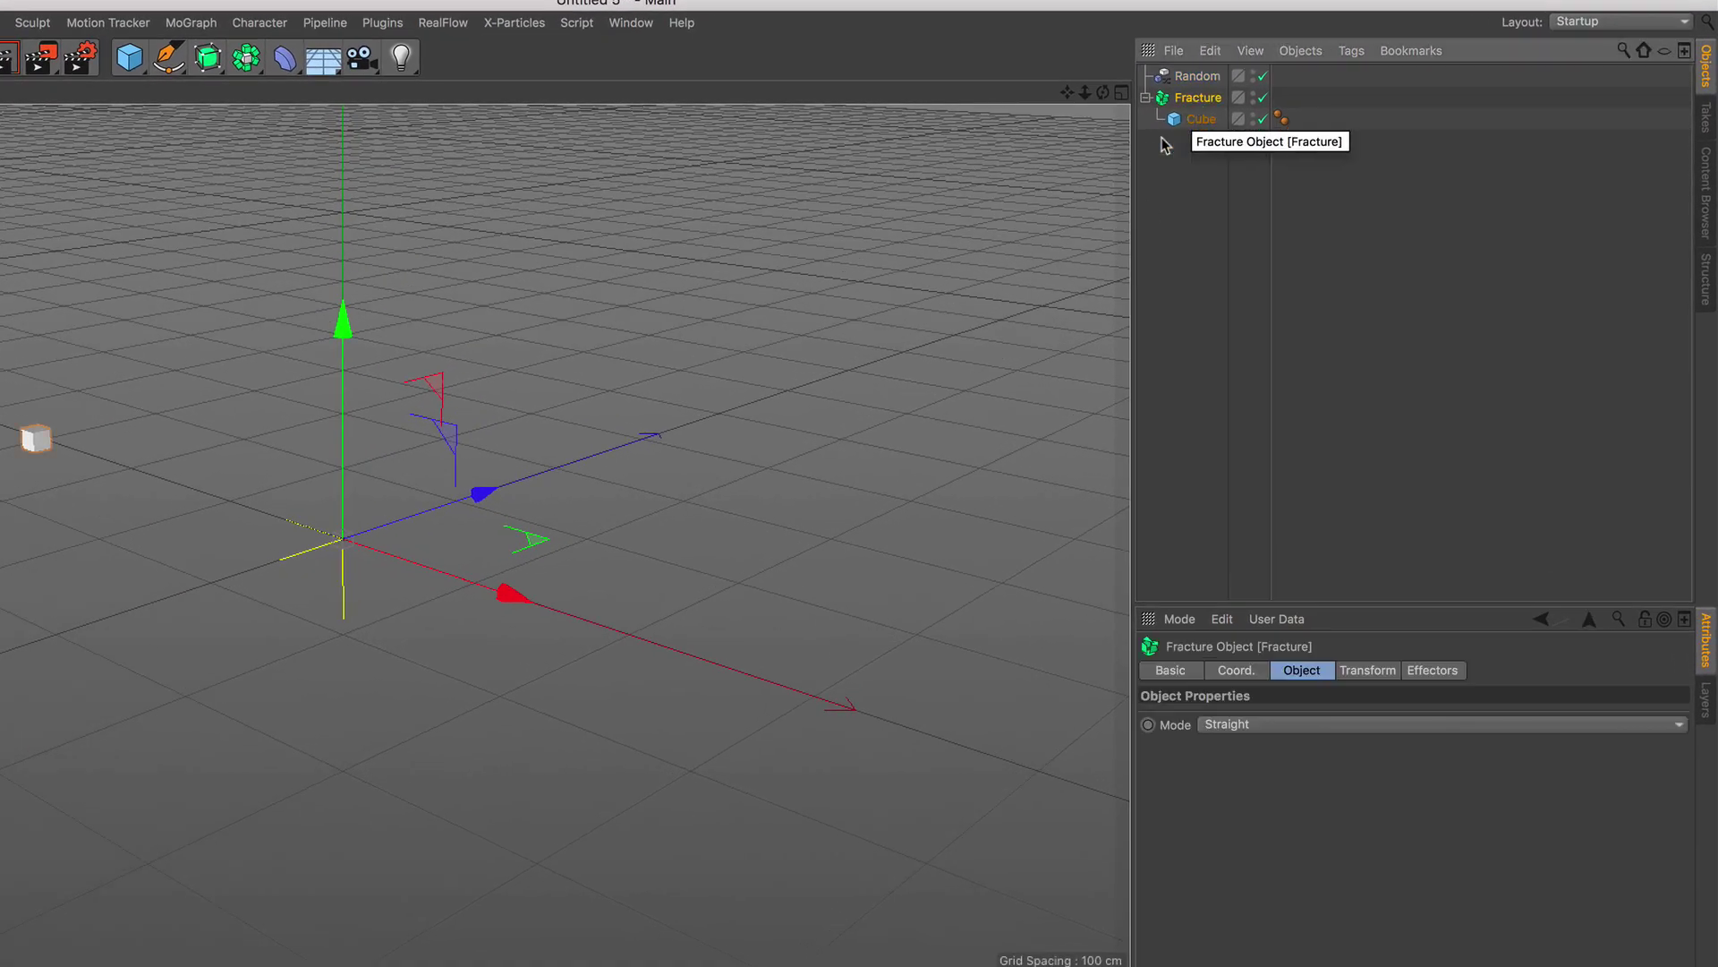
pyautogui.click(191, 22)
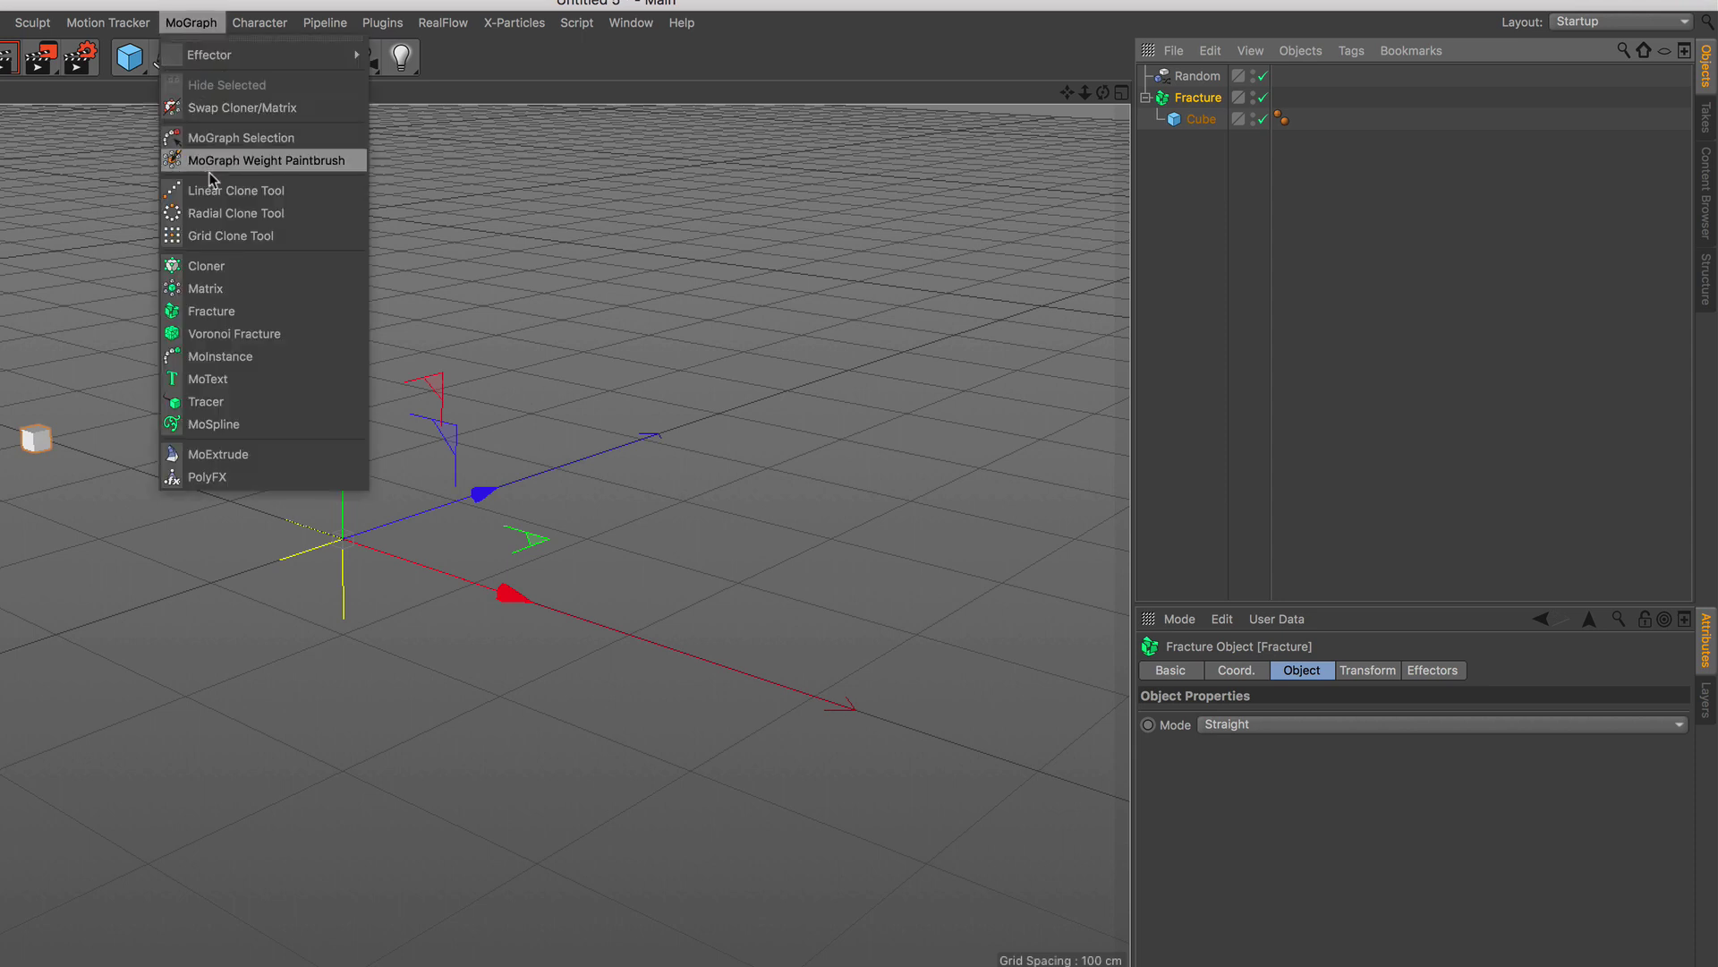
pyautogui.click(267, 408)
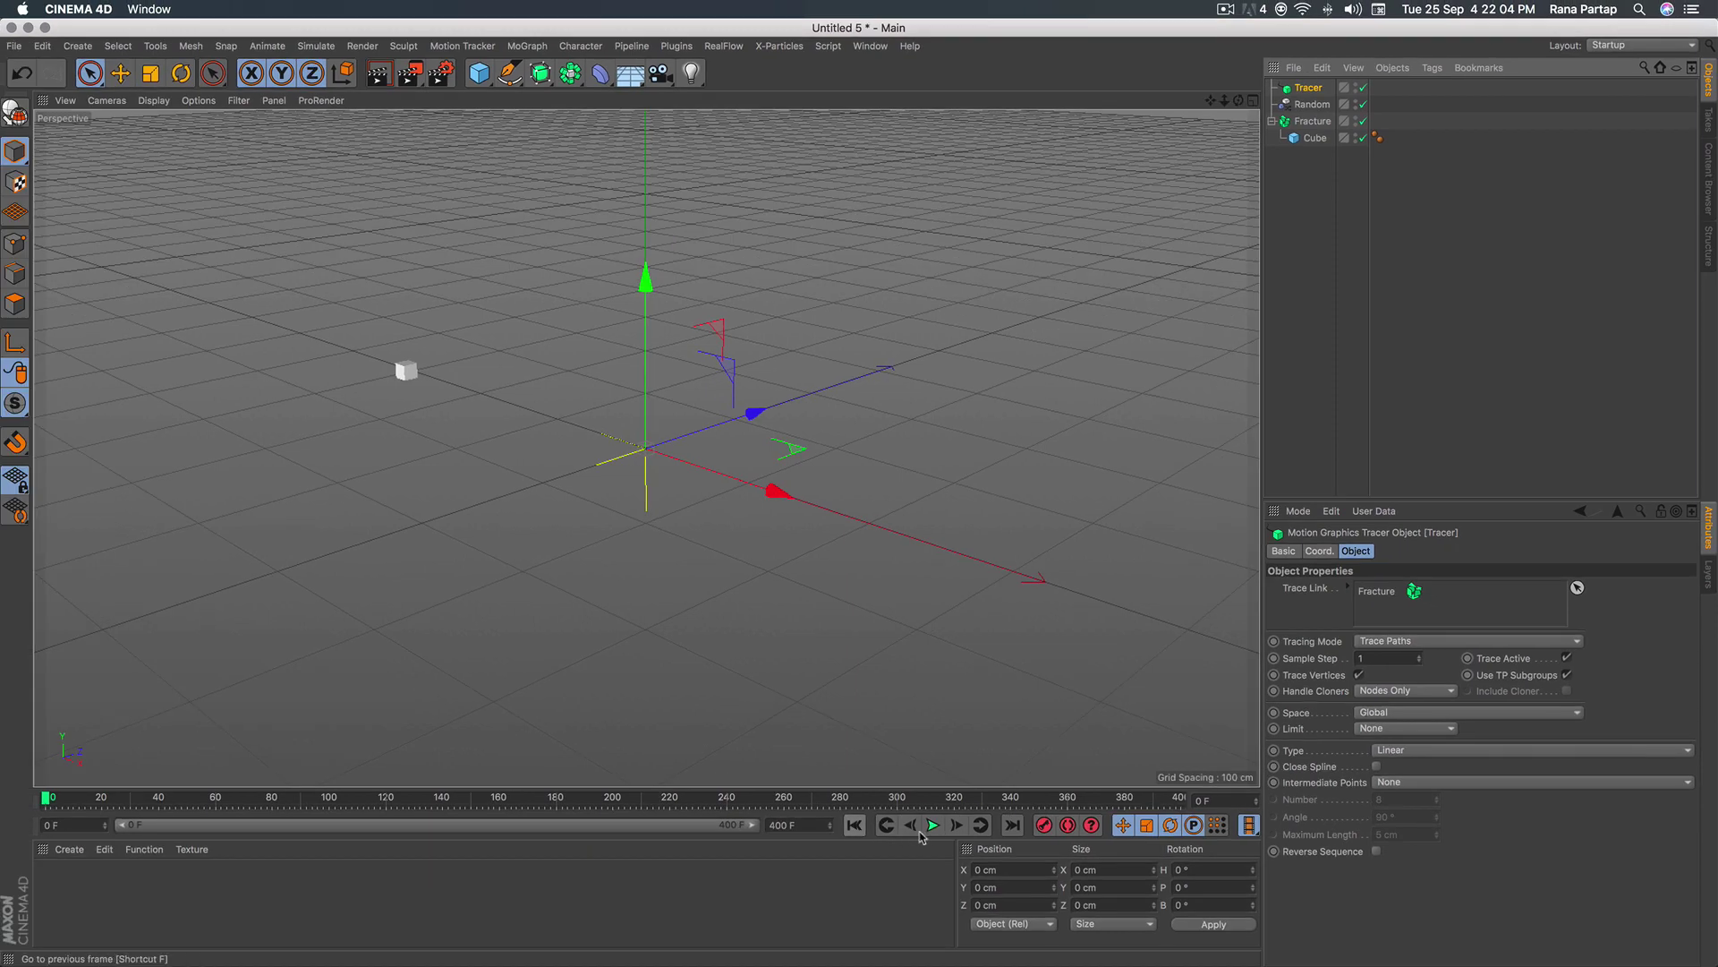
pyautogui.click(932, 825)
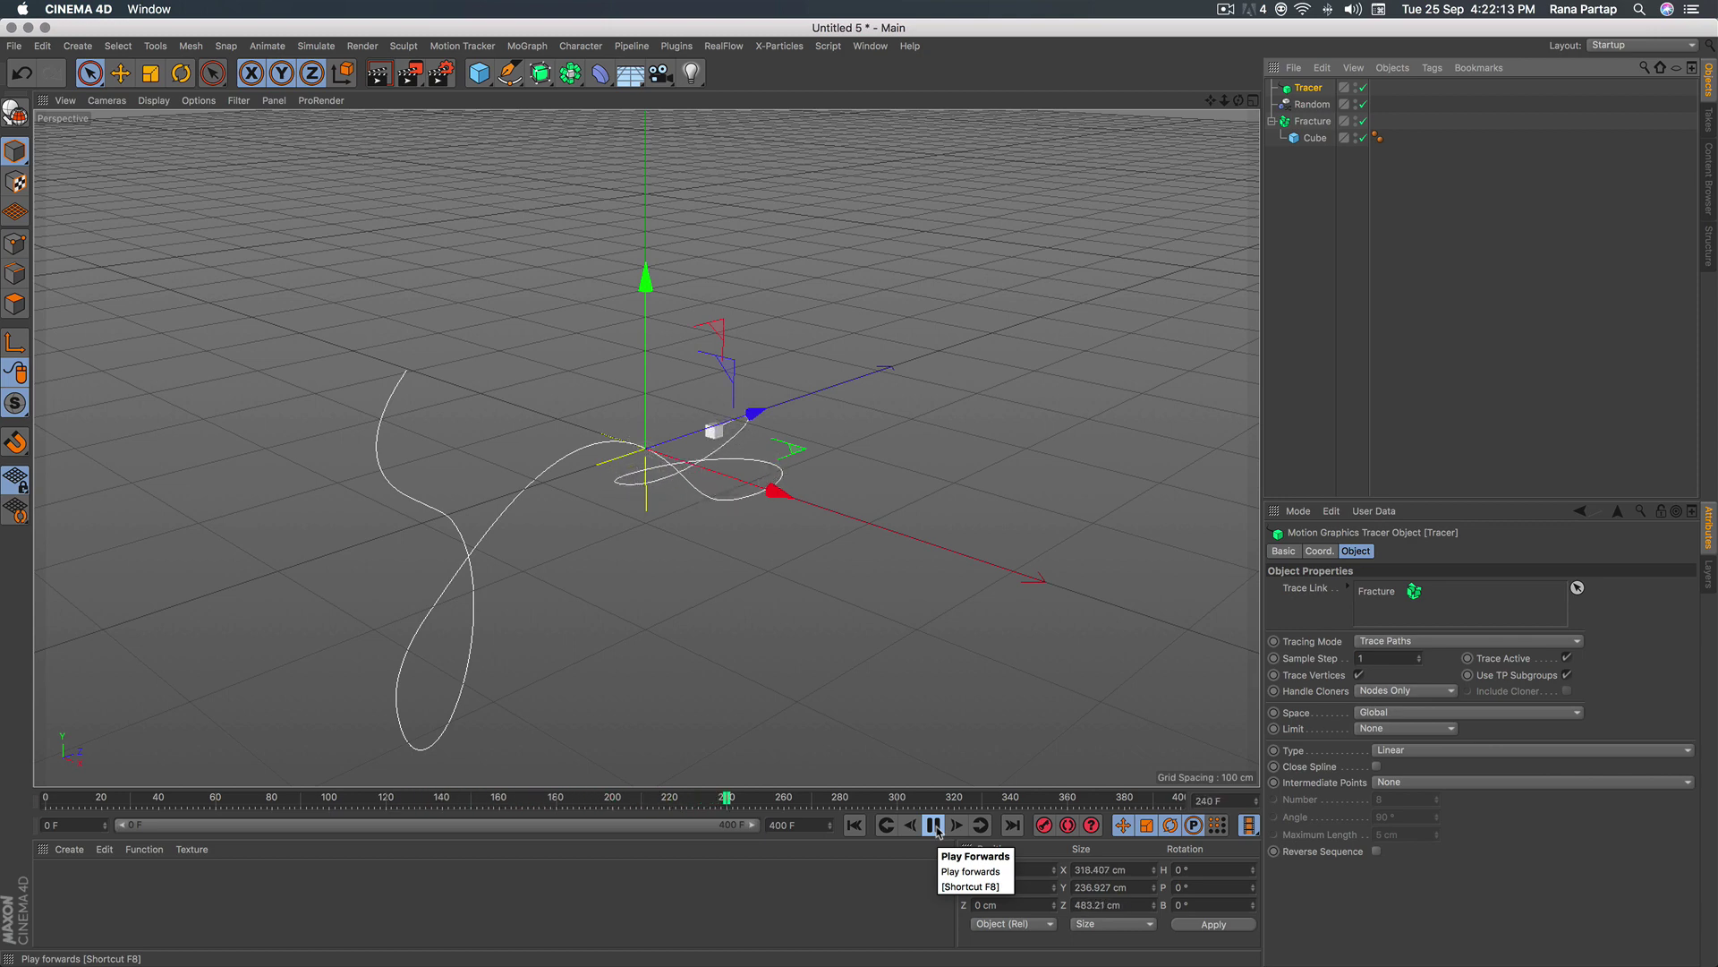
pyautogui.click(937, 830)
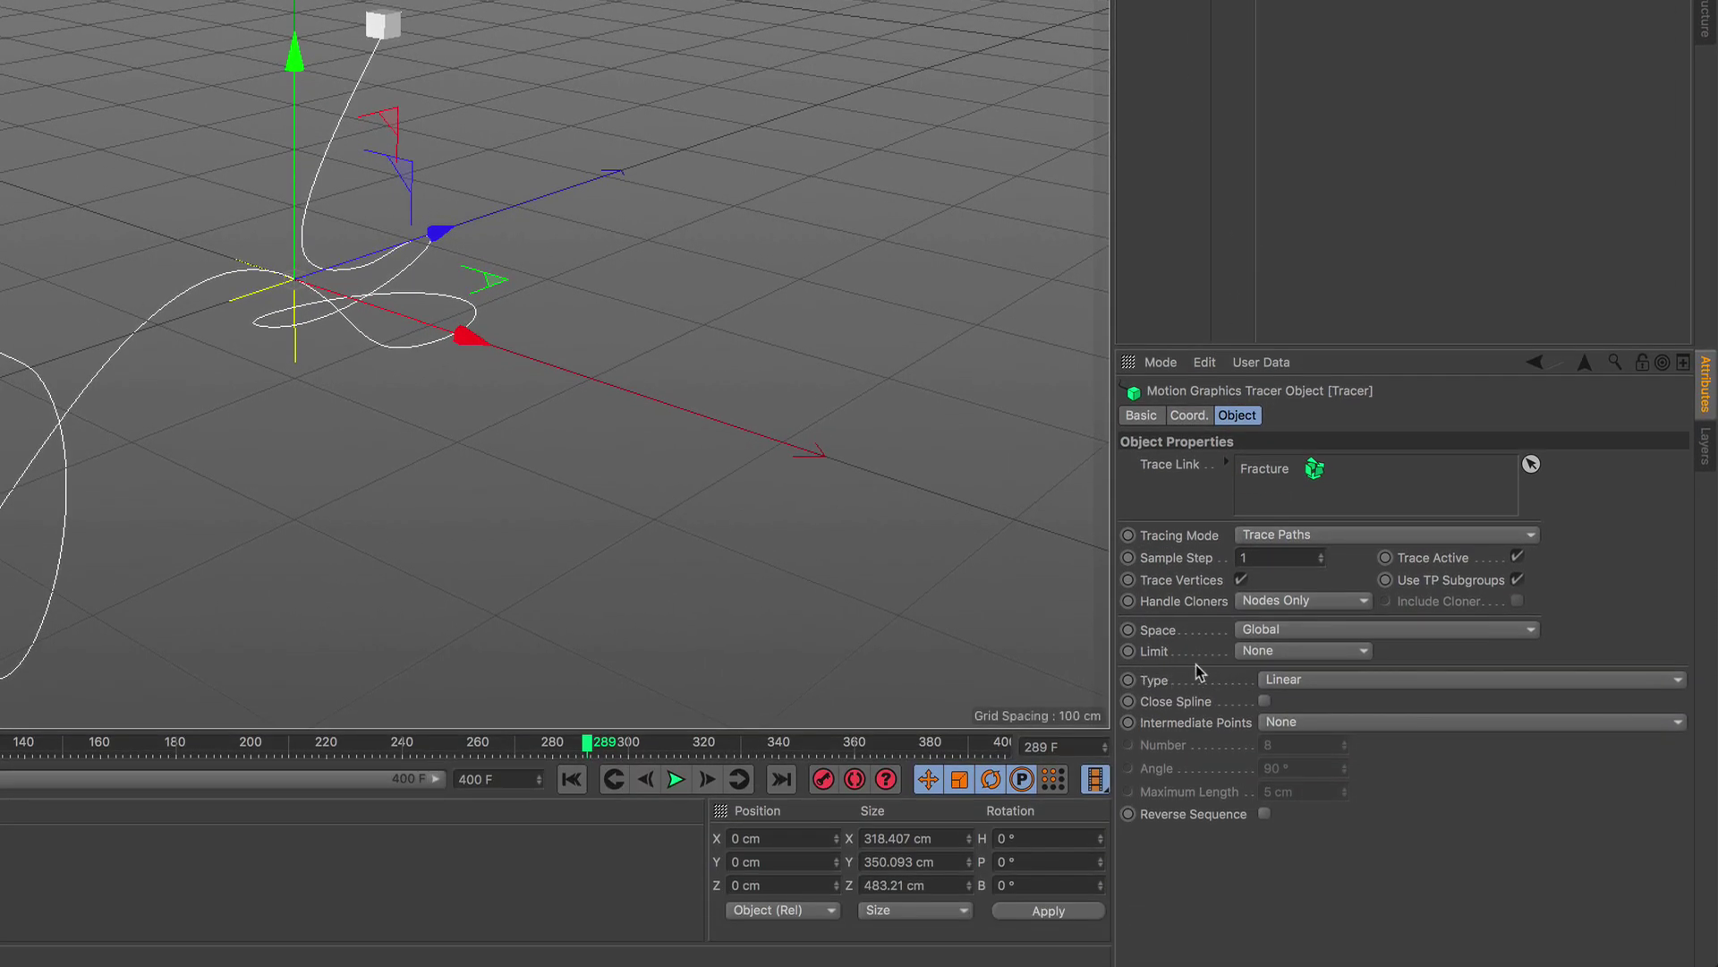
# Set the Tracer Limit to From End with Amount 45, preview the short trail, and rewind.
pyautogui.click(1327, 648)
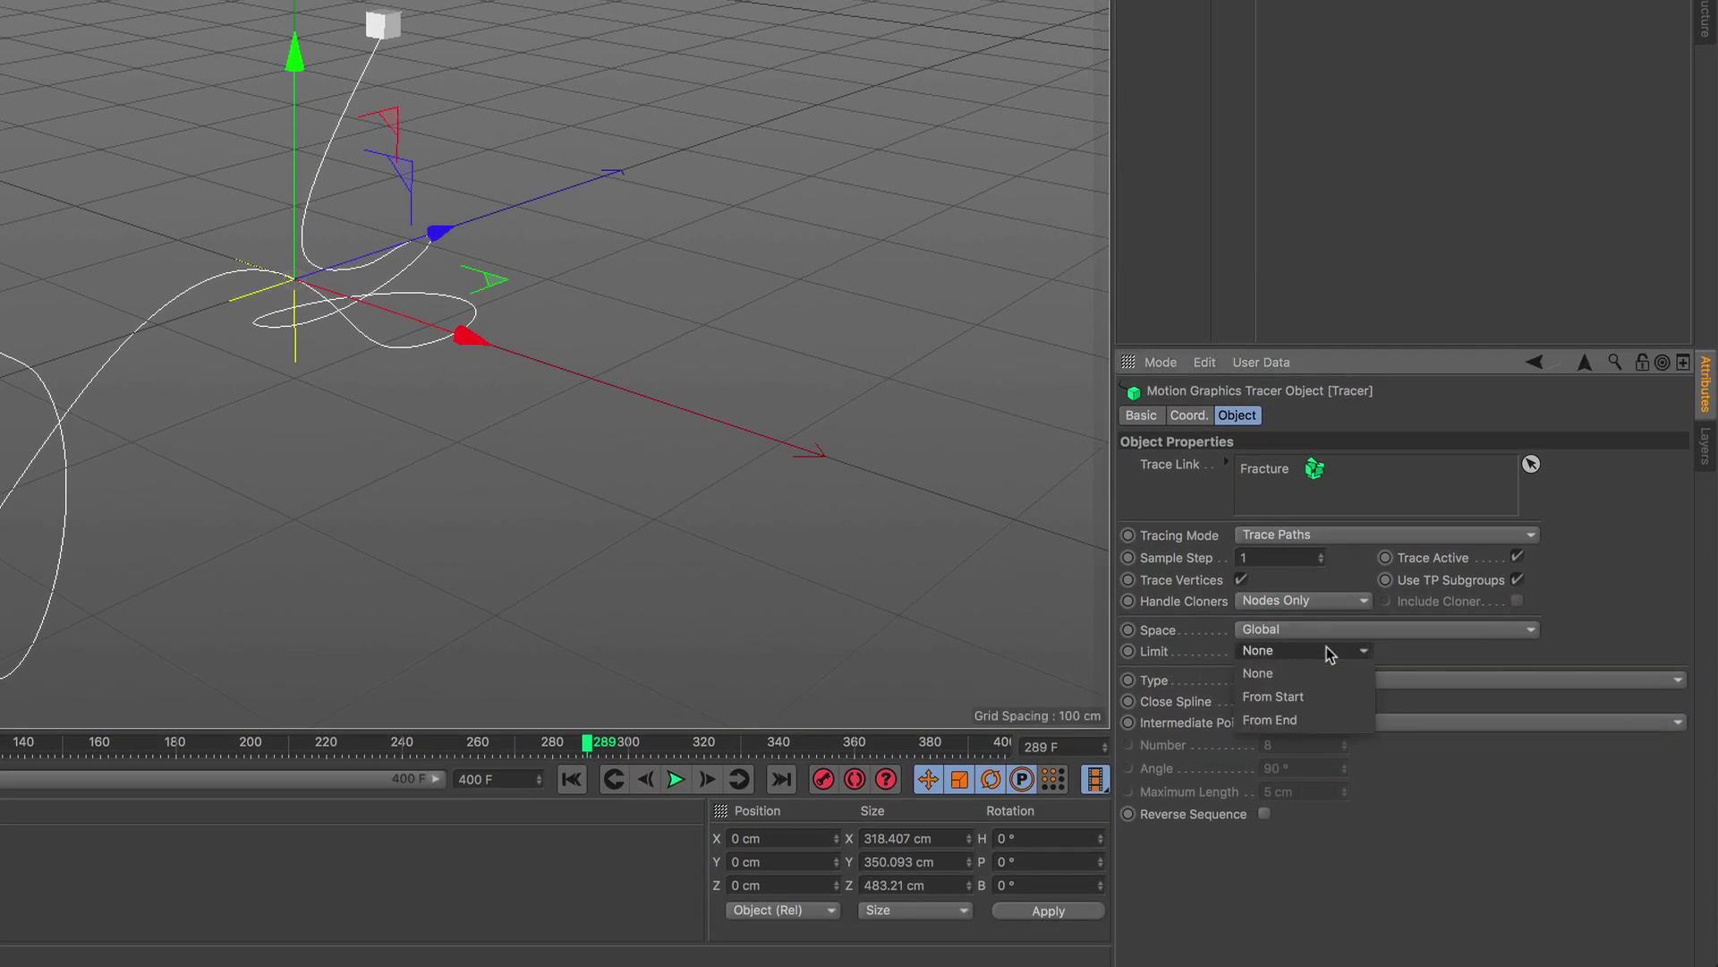
pyautogui.click(1315, 719)
pyautogui.doubleClick(1567, 647)
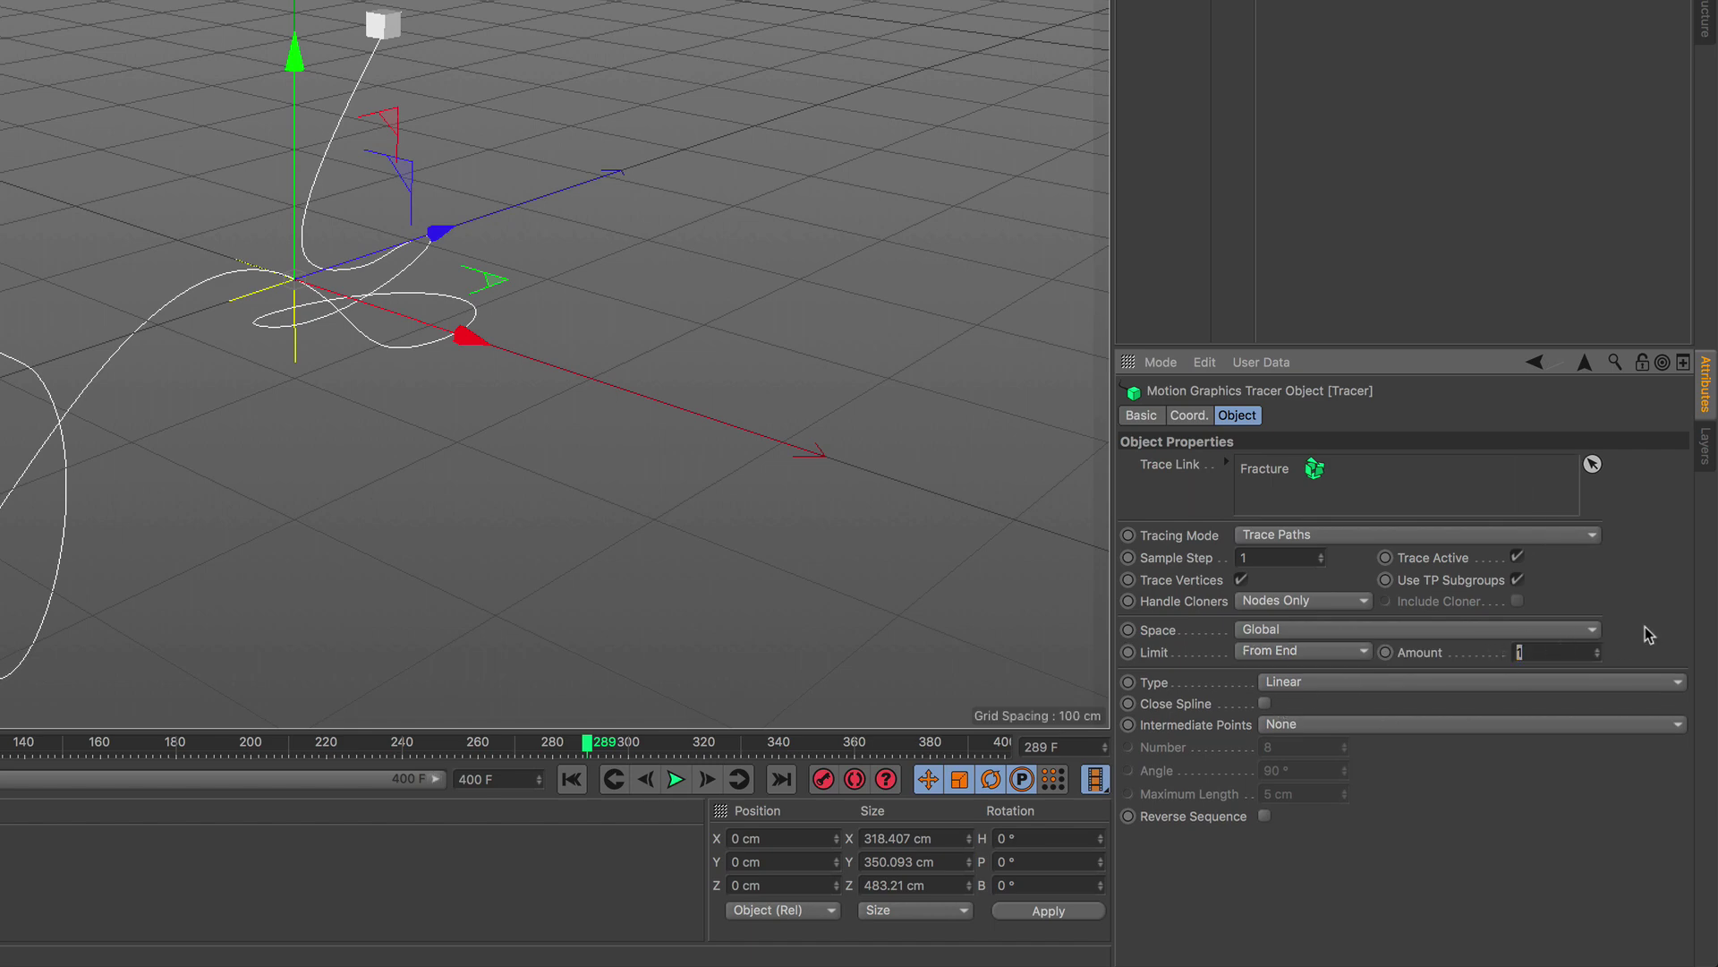
pyautogui.write('45')
pyautogui.click(855, 824)
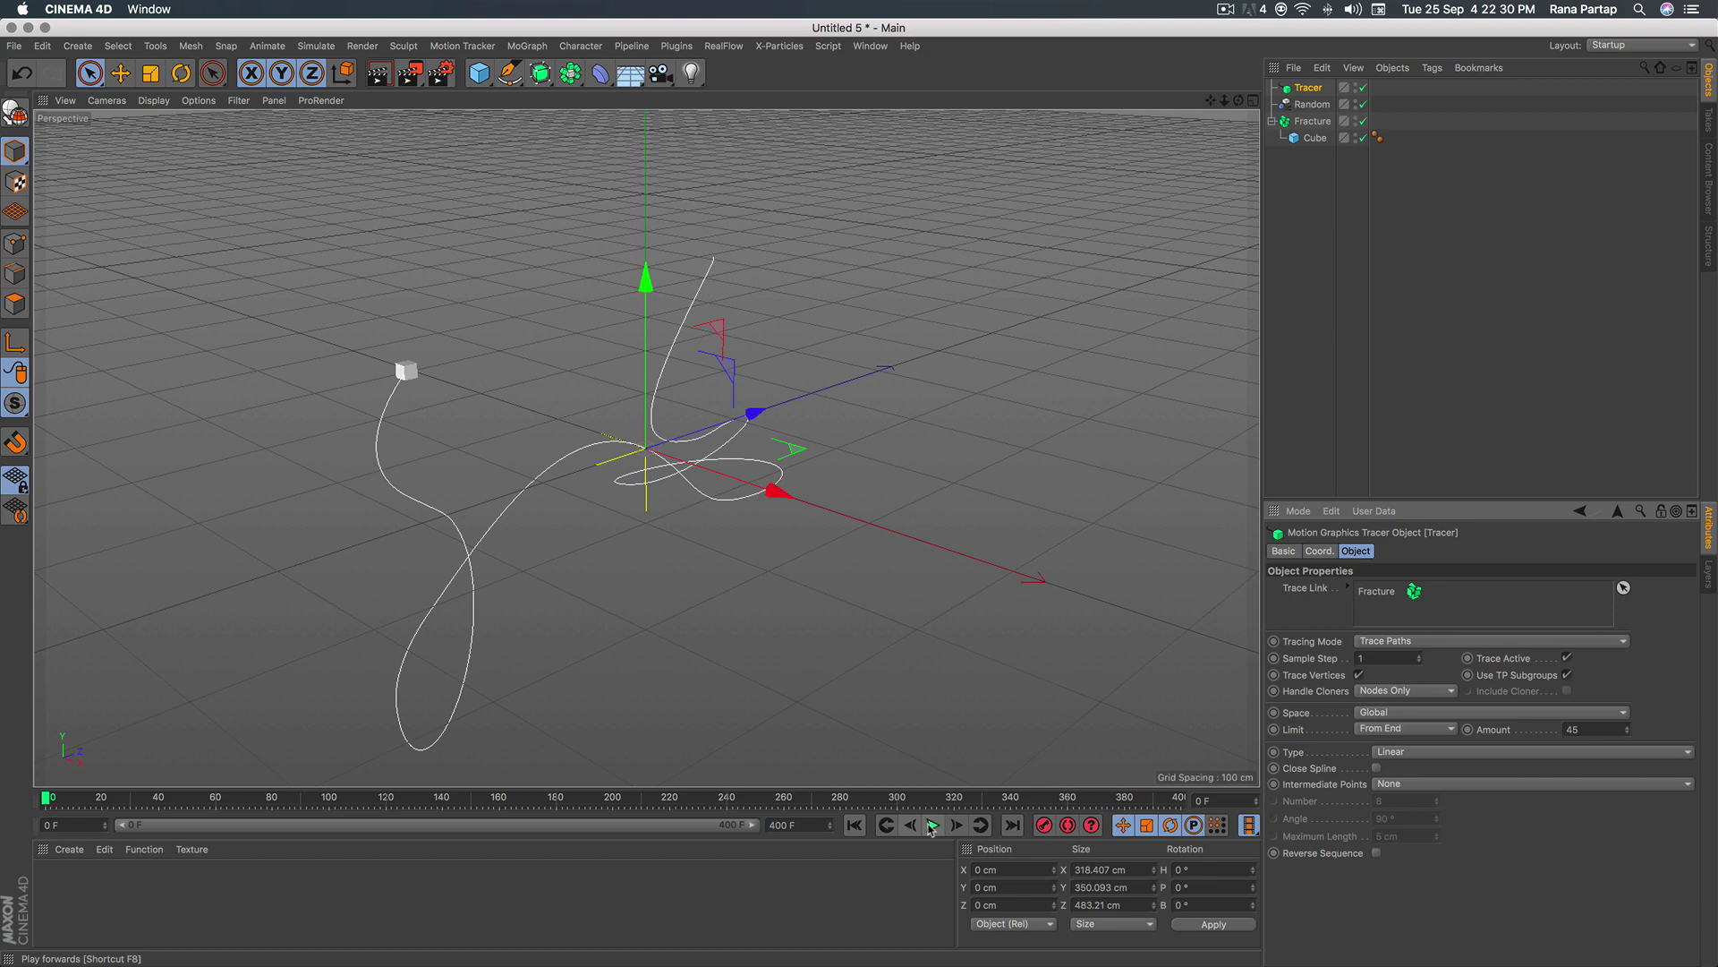
pyautogui.click(931, 825)
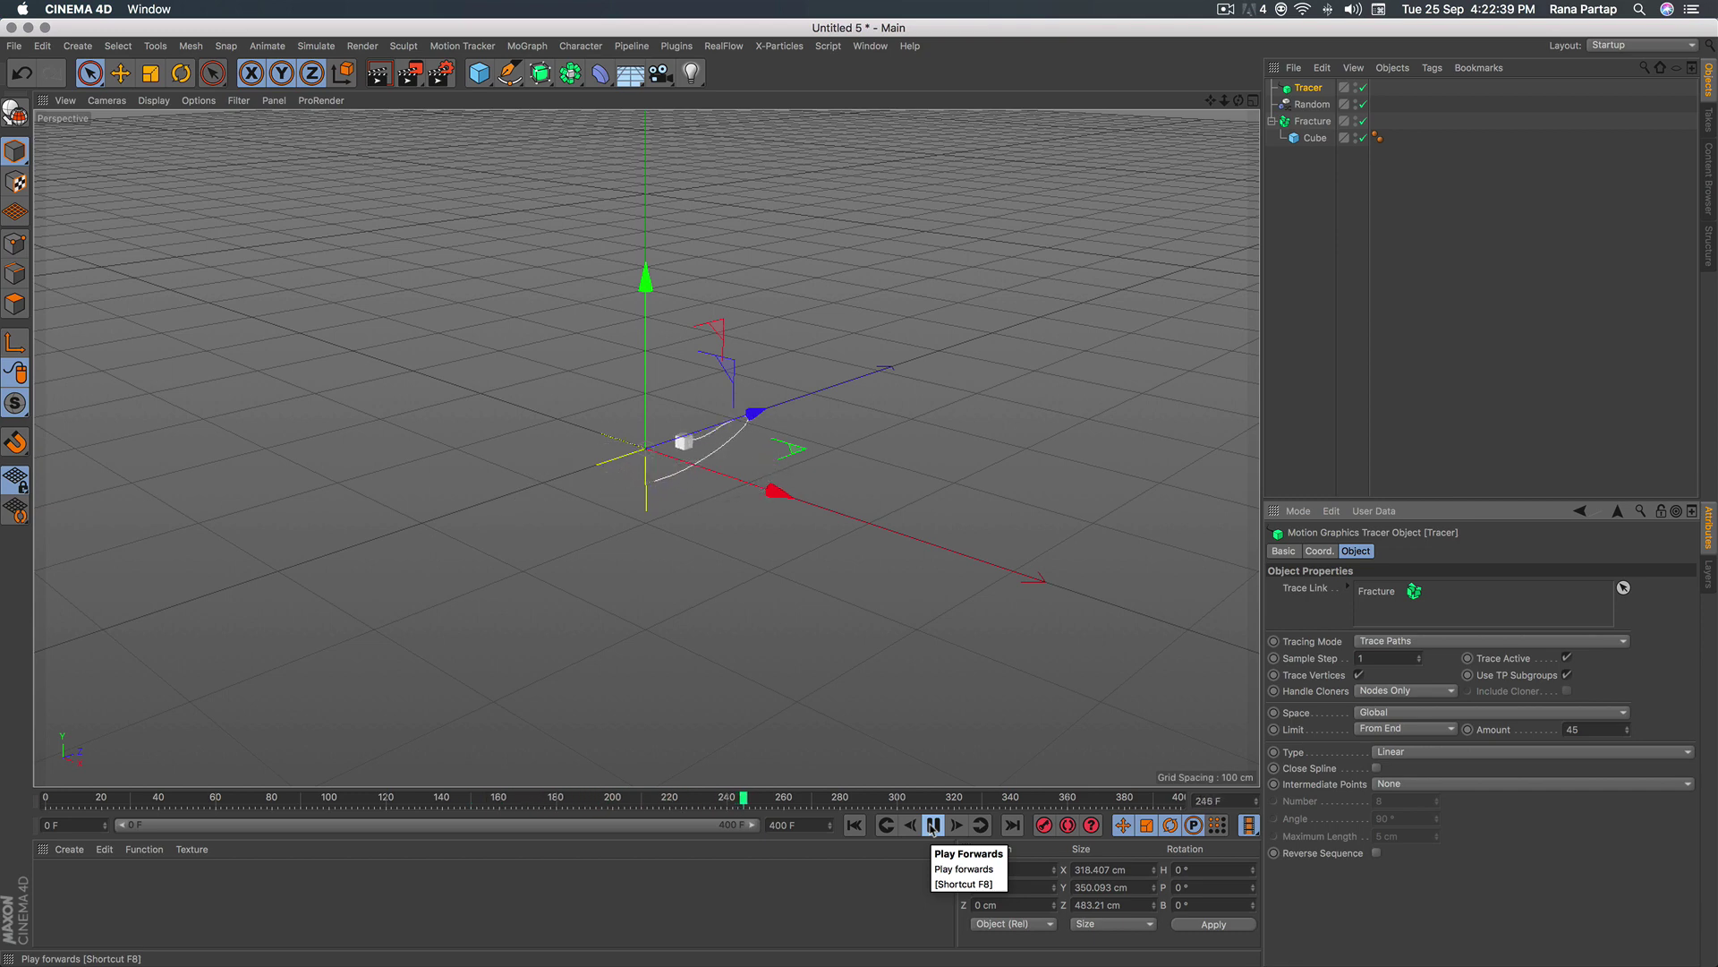
pyautogui.click(932, 826)
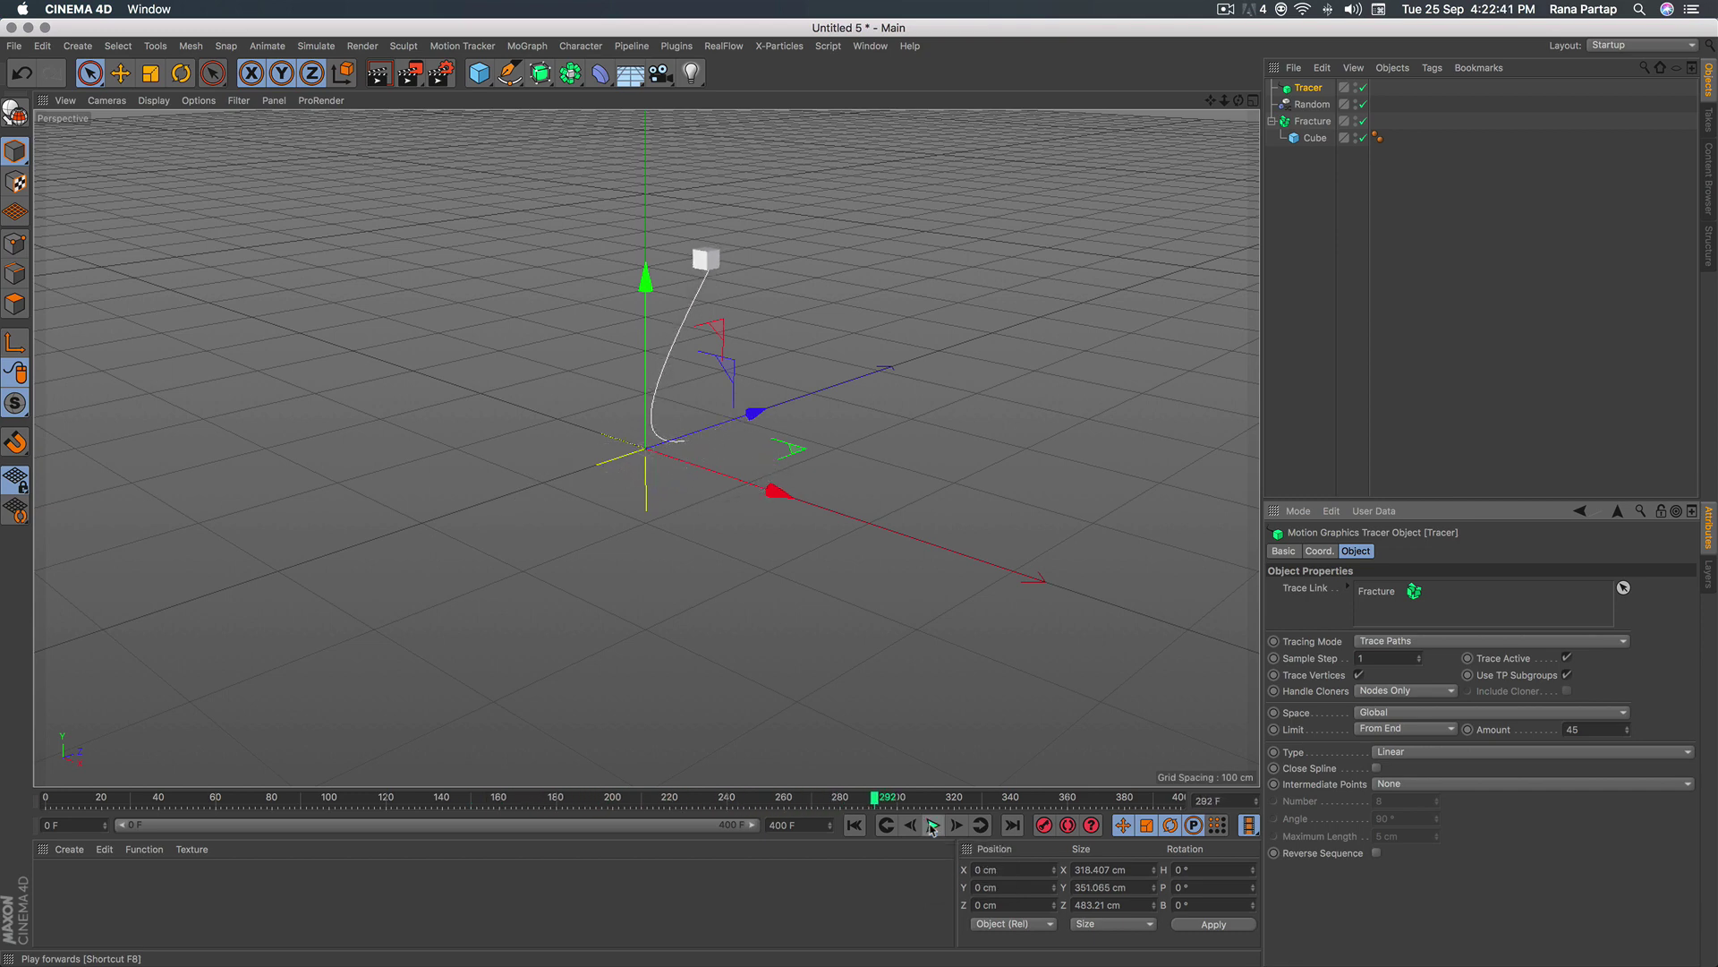
pyautogui.click(856, 826)
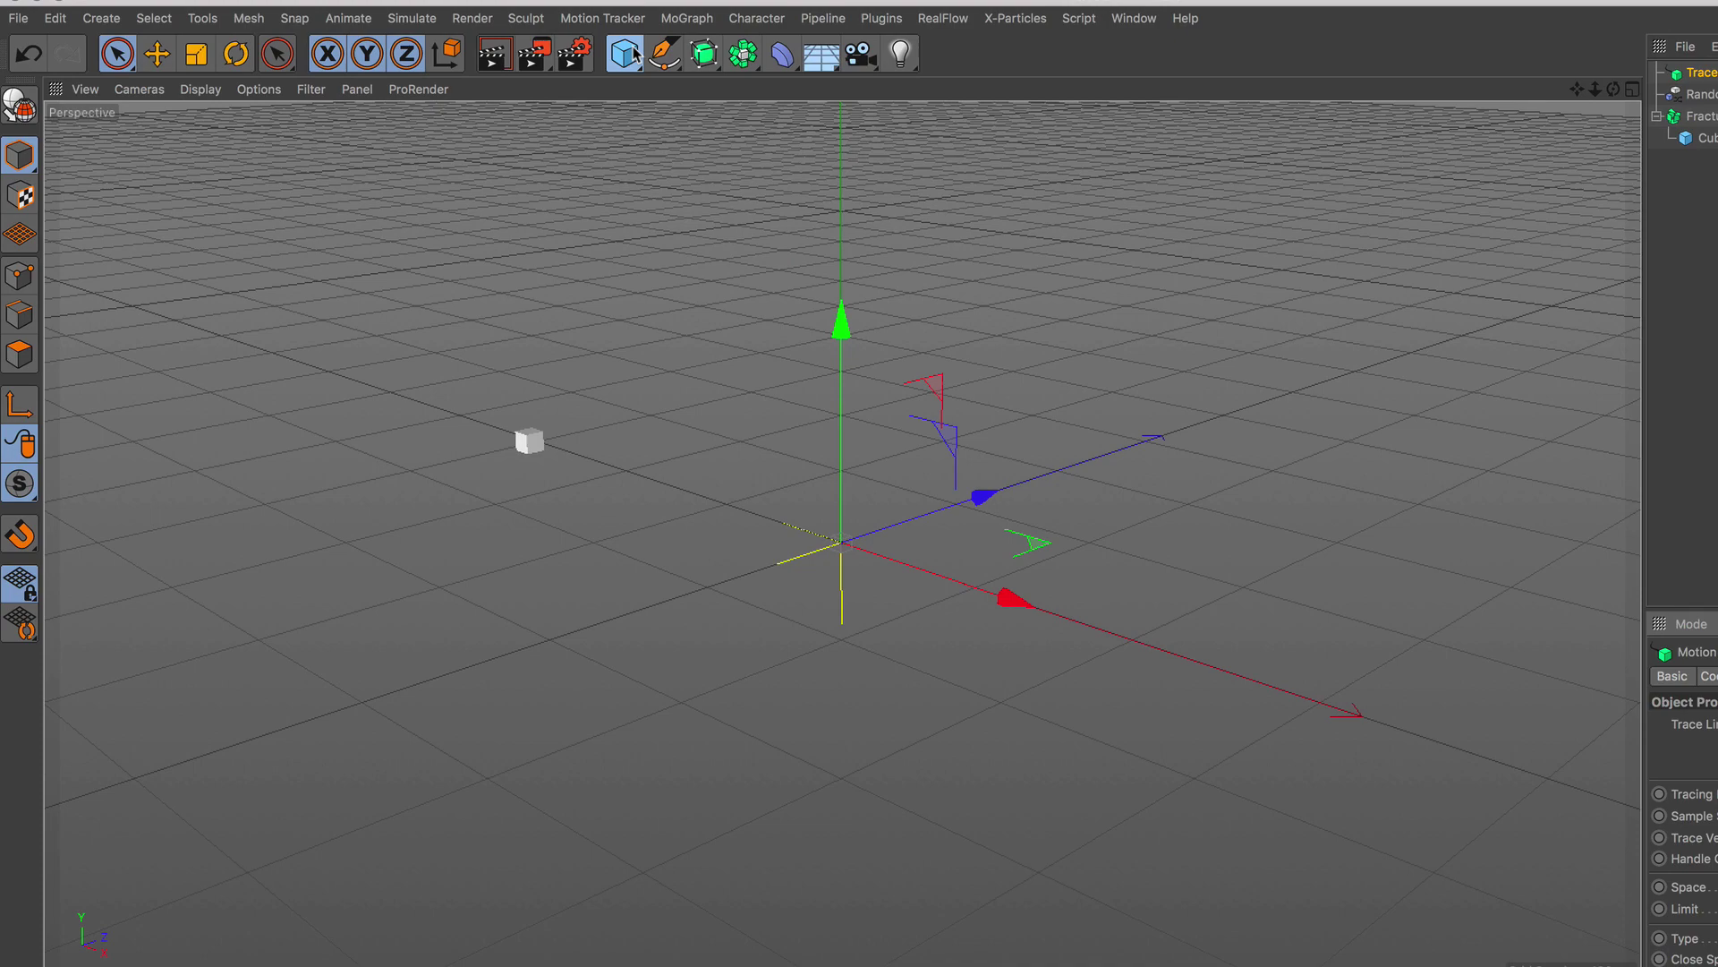
# Add a Torus and display it with Gouraud Shading (Lines).
pyautogui.click(479, 73)
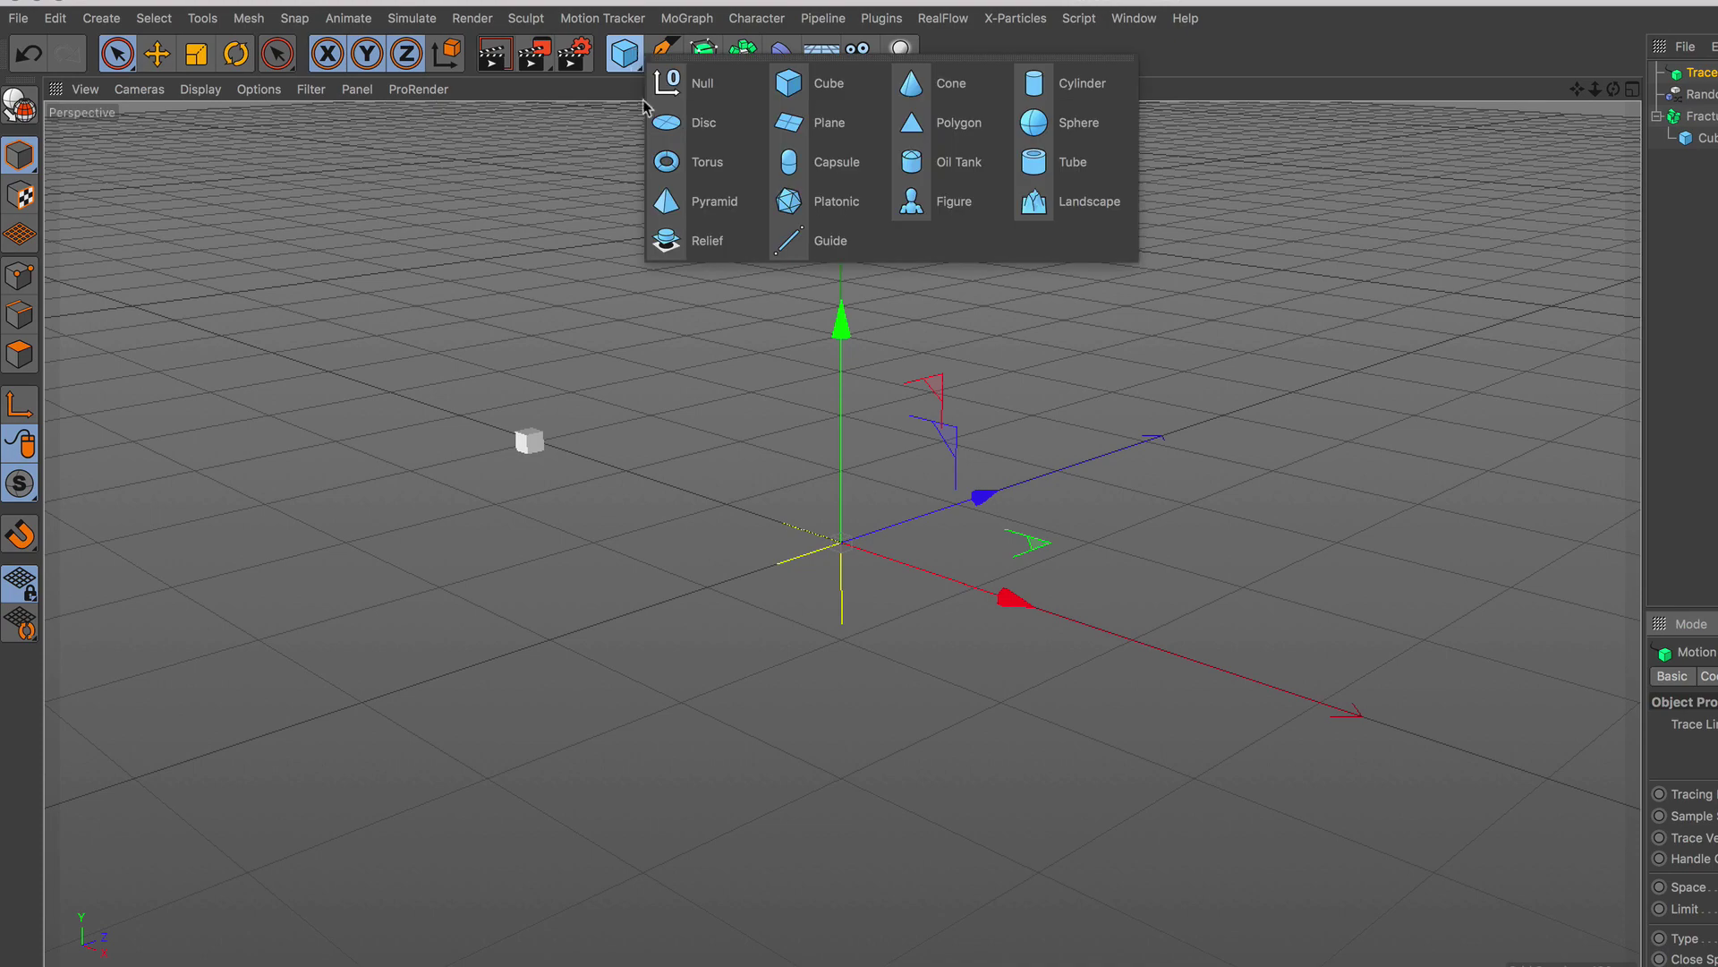
pyautogui.click(707, 162)
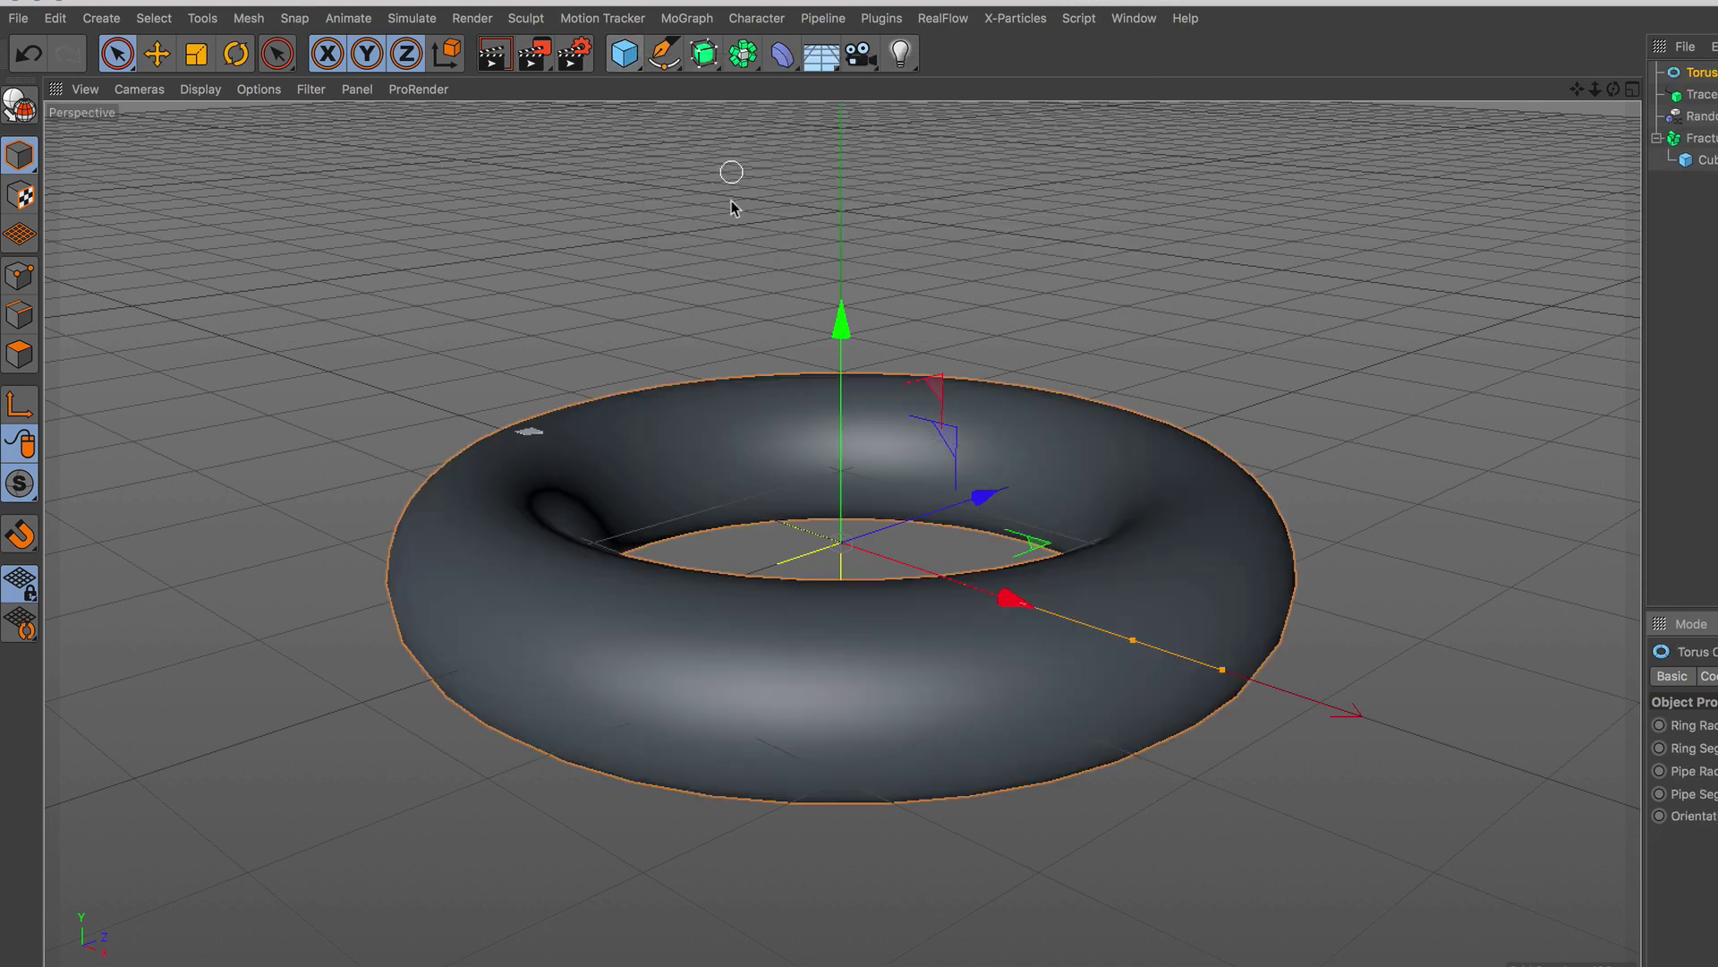
pyautogui.scroll(2, 837, 600)
pyautogui.scroll(2, 821, 586)
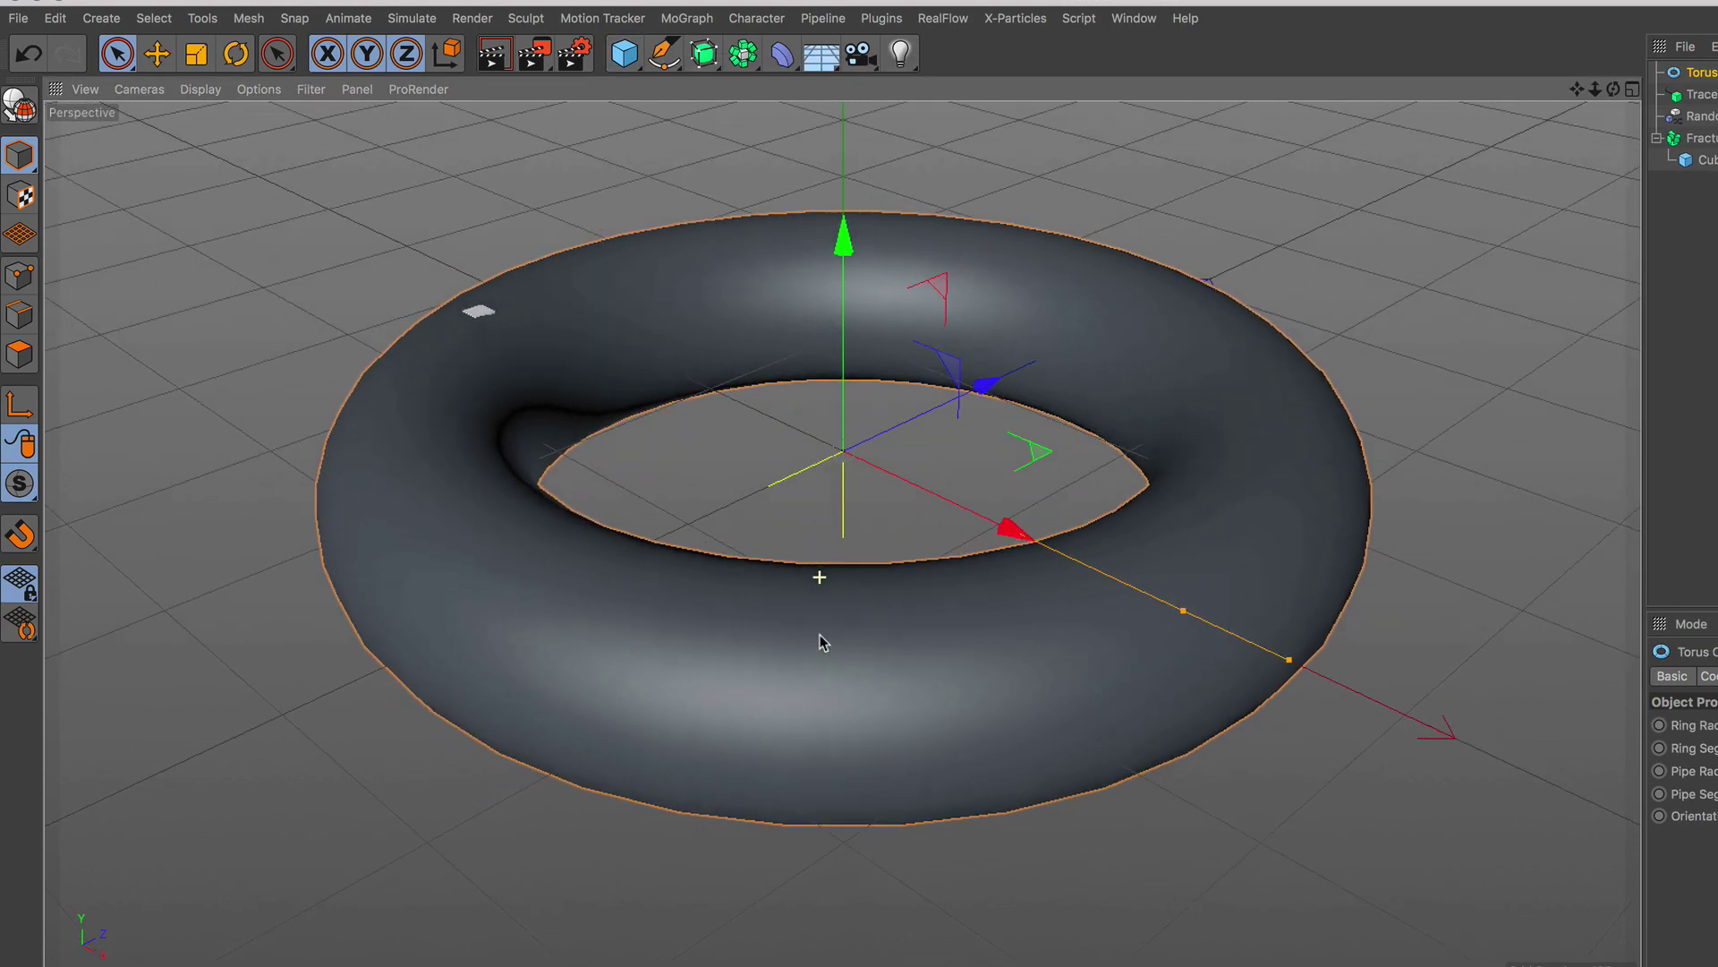
pyautogui.moveTo(817, 582)
pyautogui.keyDown('alt'); pyautogui.mouseDown()
pyautogui.moveTo(842, 453)
pyautogui.moveTo(873, 505)
pyautogui.mouseUp(); pyautogui.keyUp('alt')
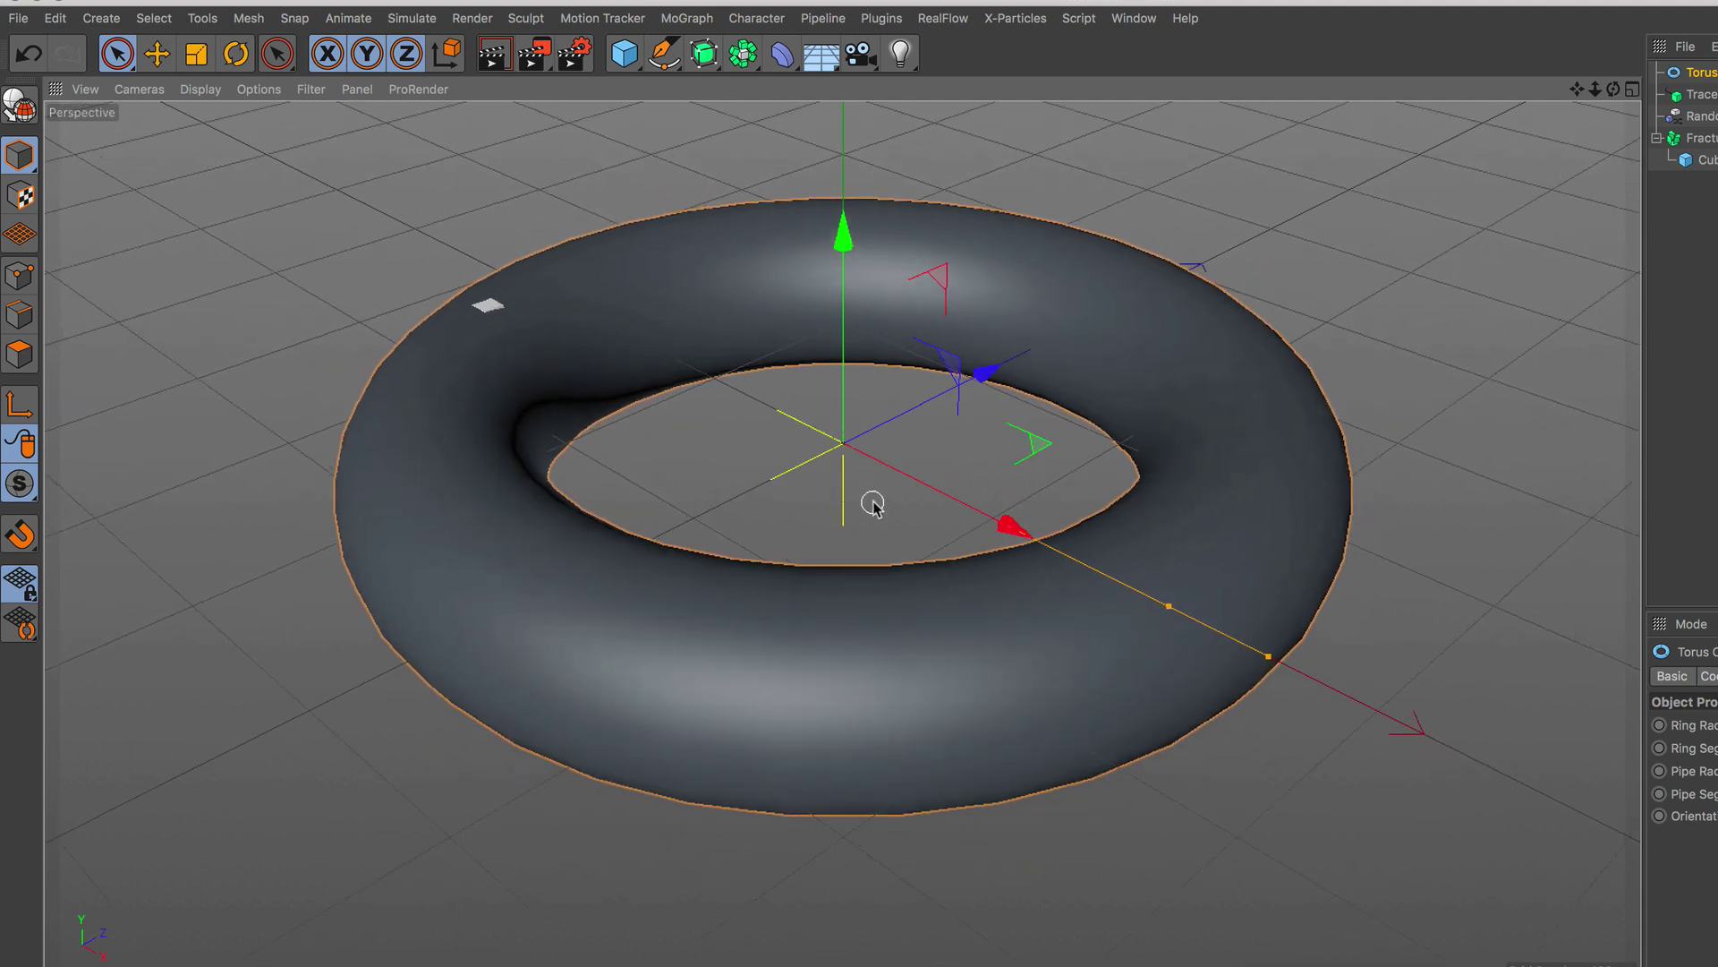
pyautogui.click(201, 90)
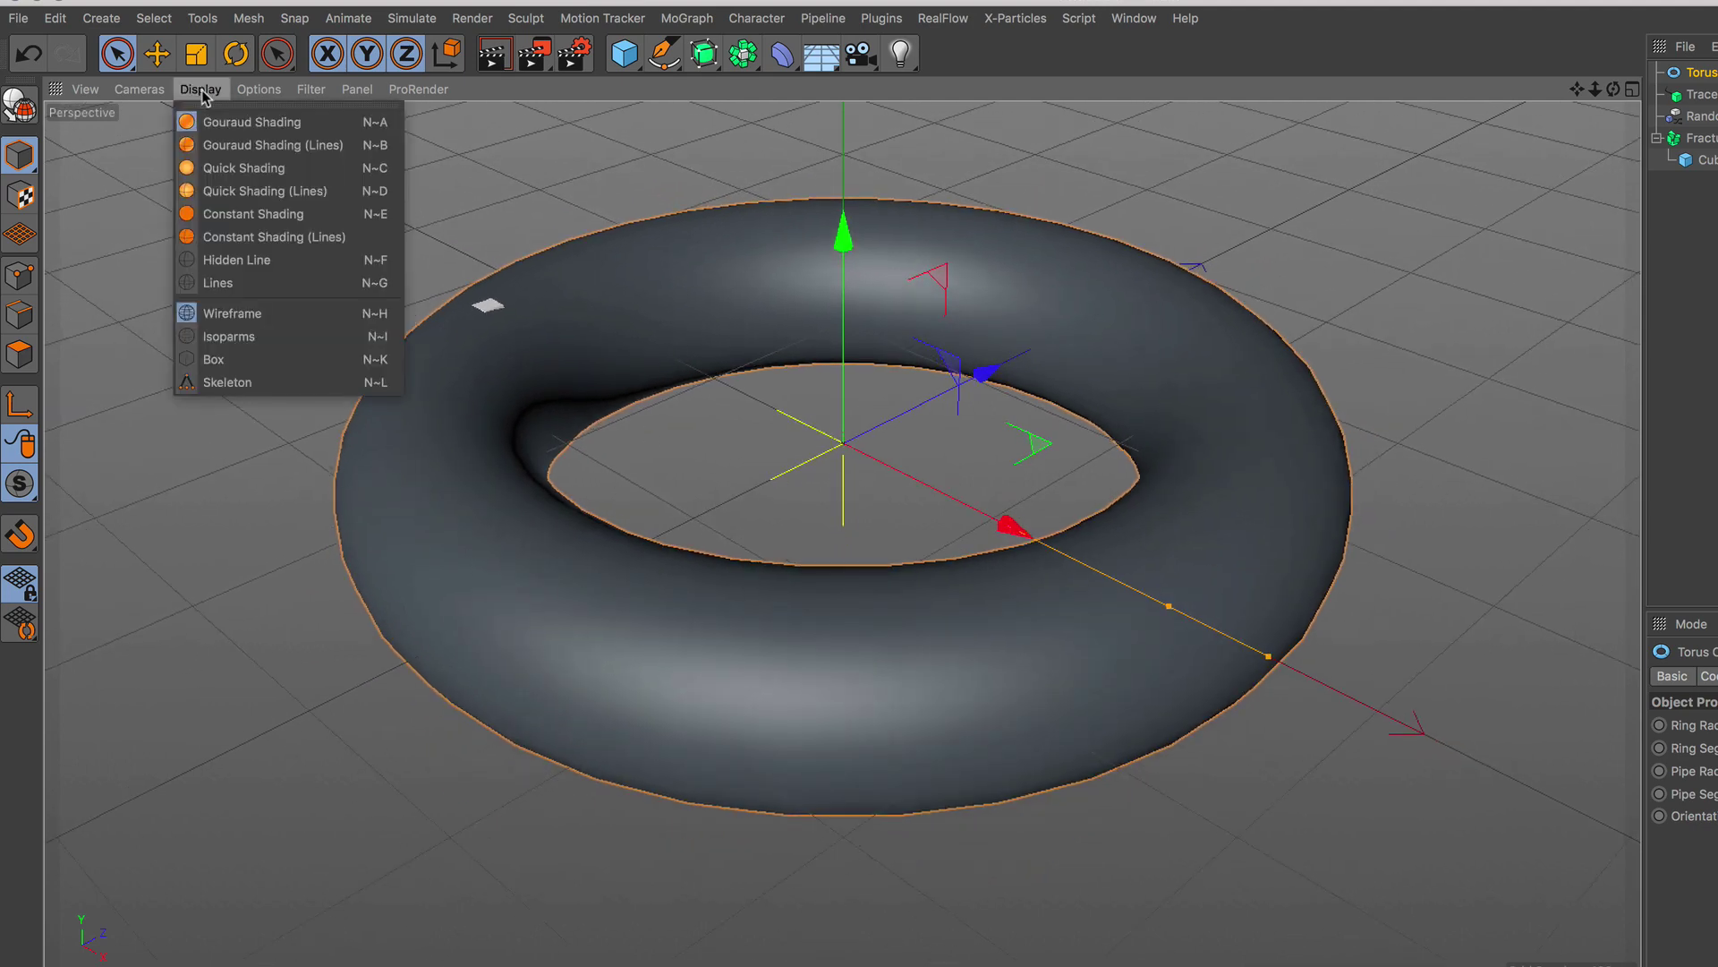
pyautogui.click(237, 149)
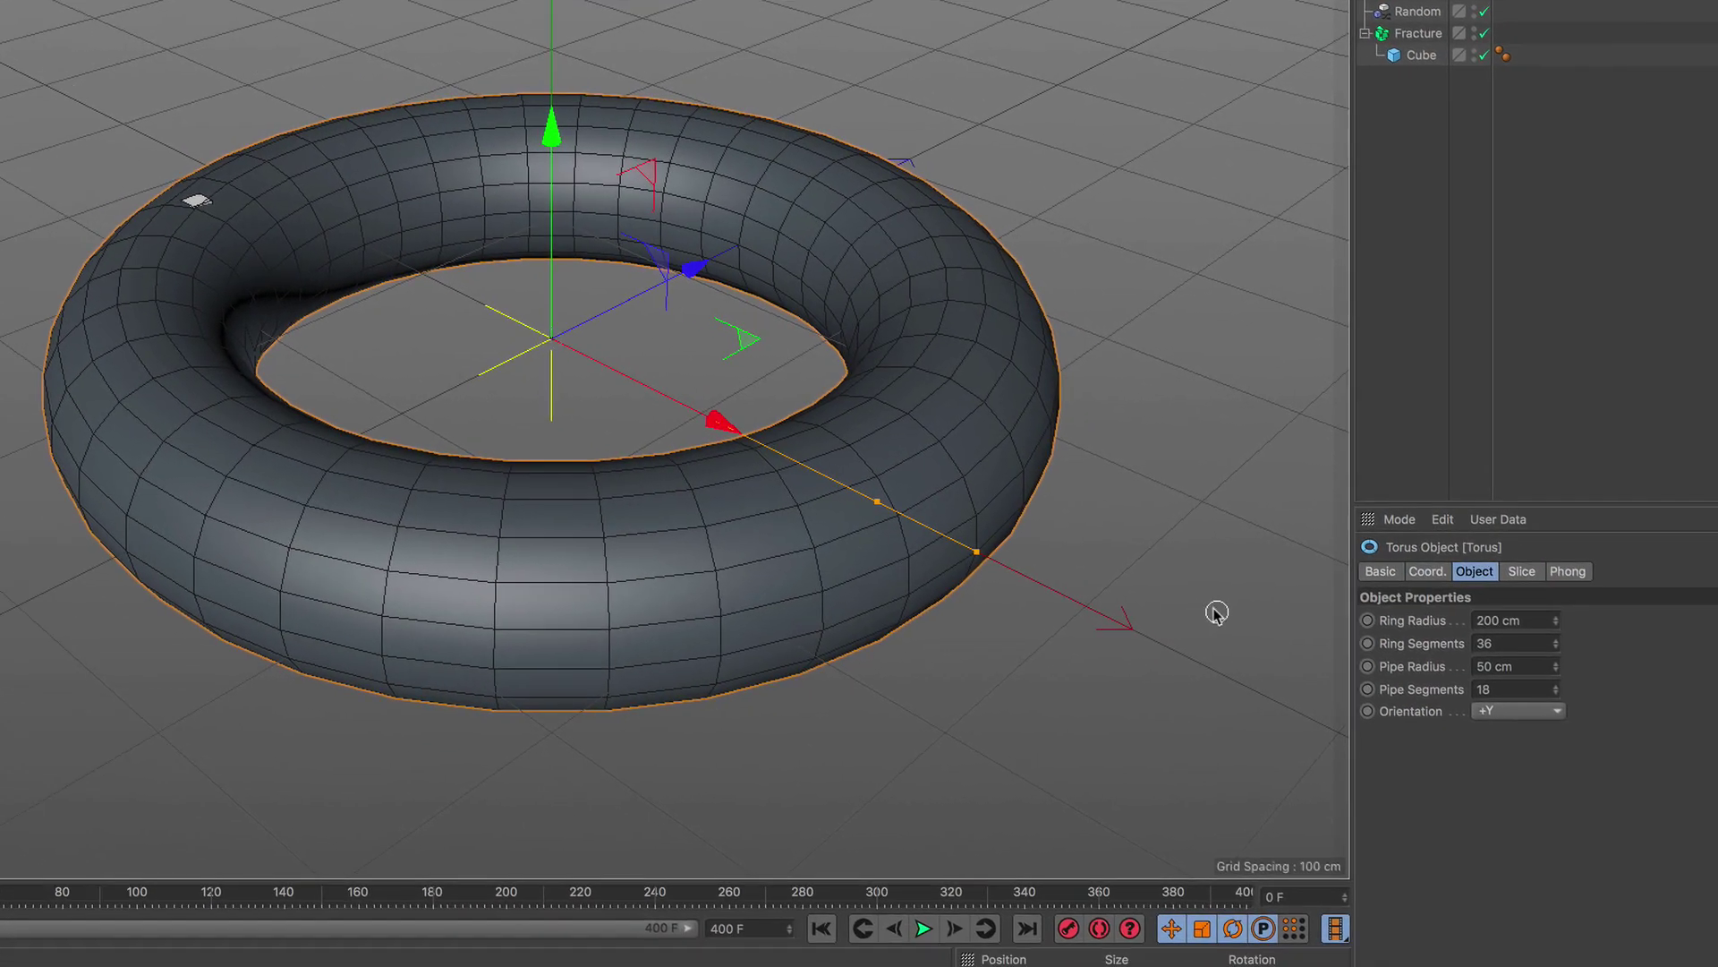
# Give the torus an 86 cm pipe radius and 14 pipe segments, then make it editable.
pyautogui.click(1495, 666)
pyautogui.write('86')
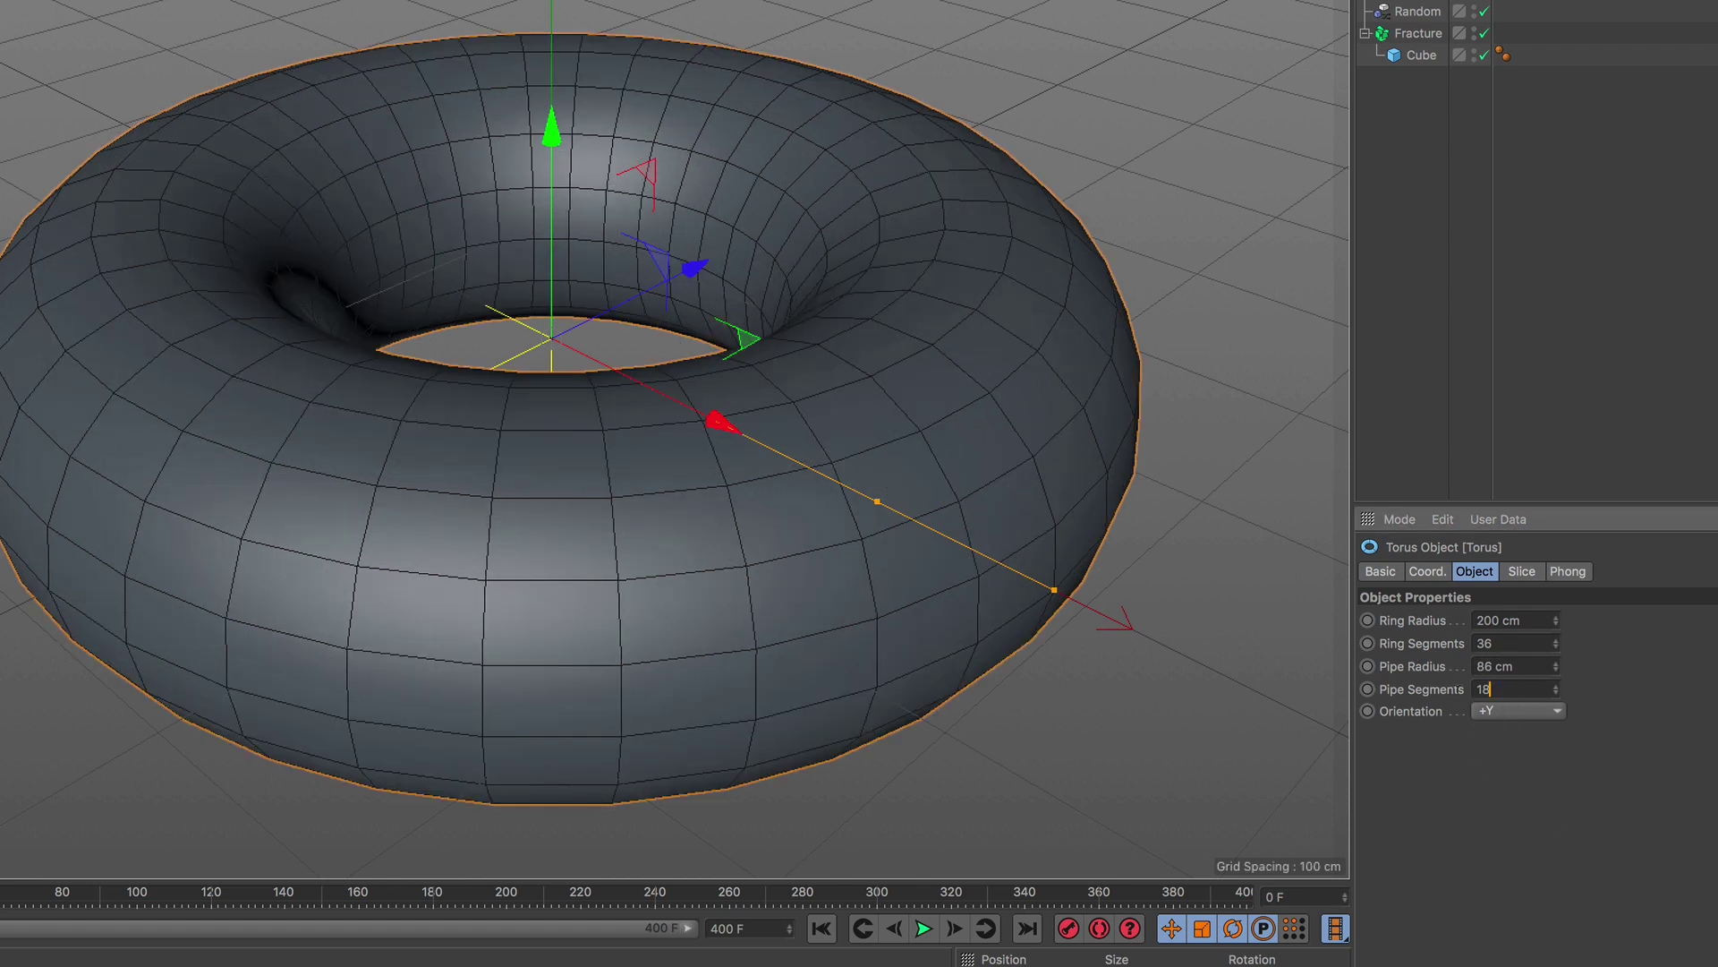
pyautogui.write('14')
pyautogui.press('Return')
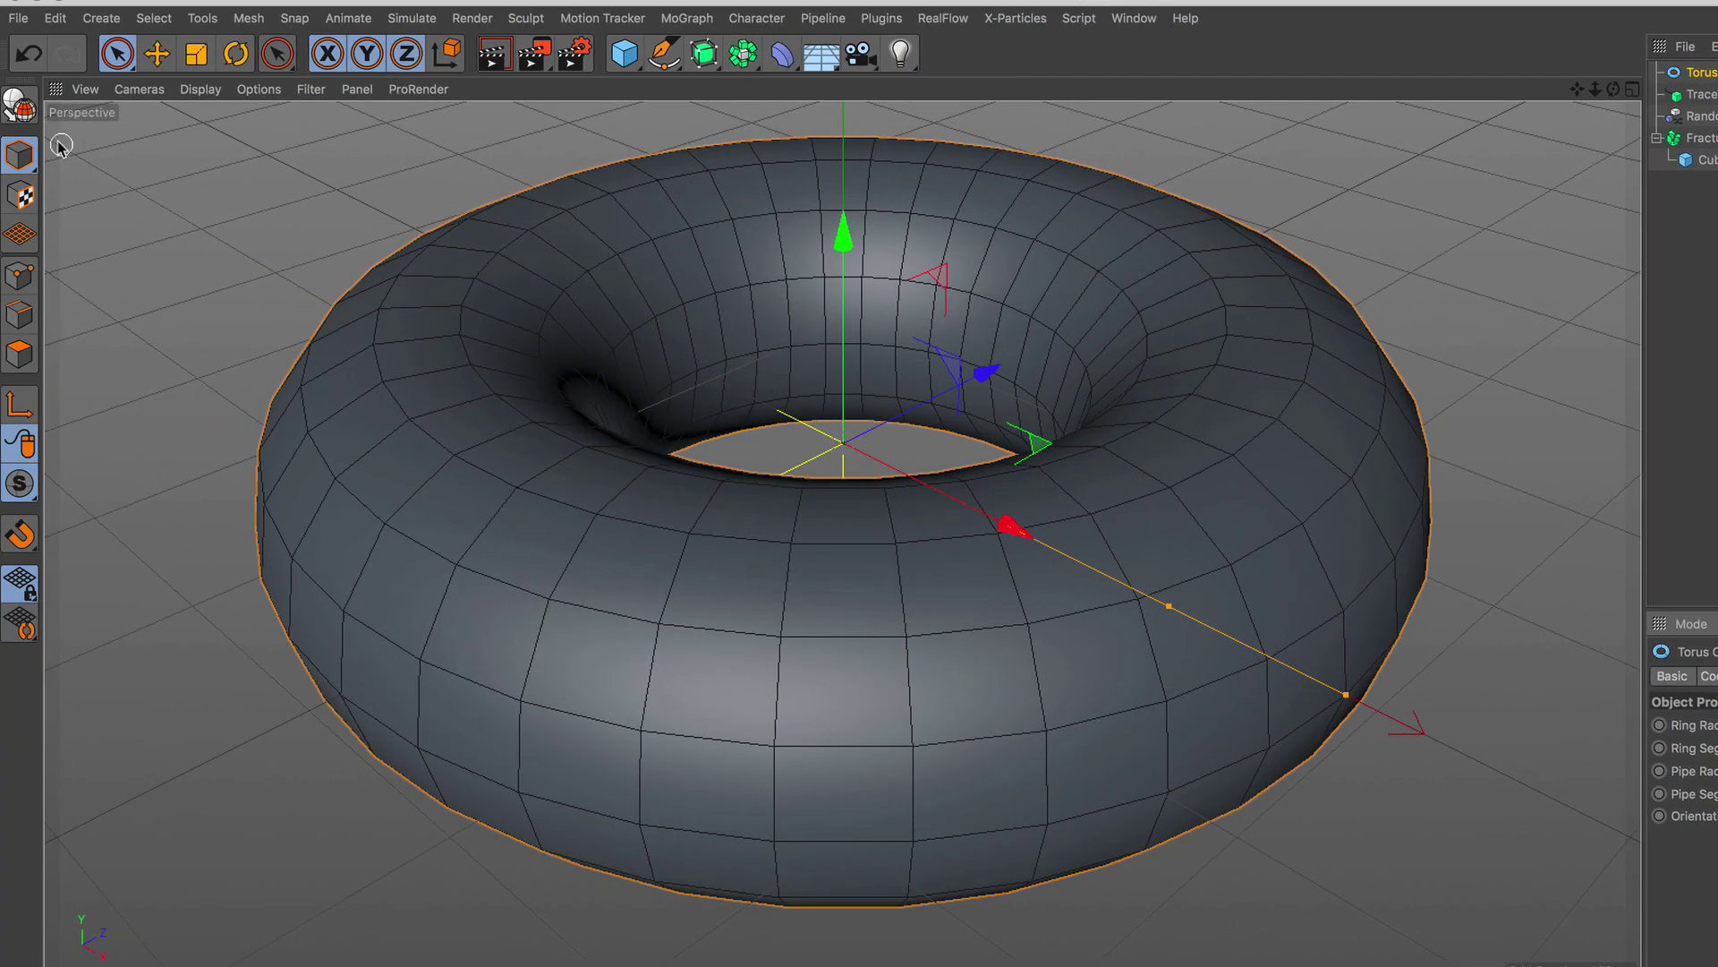
pyautogui.click(23, 113)
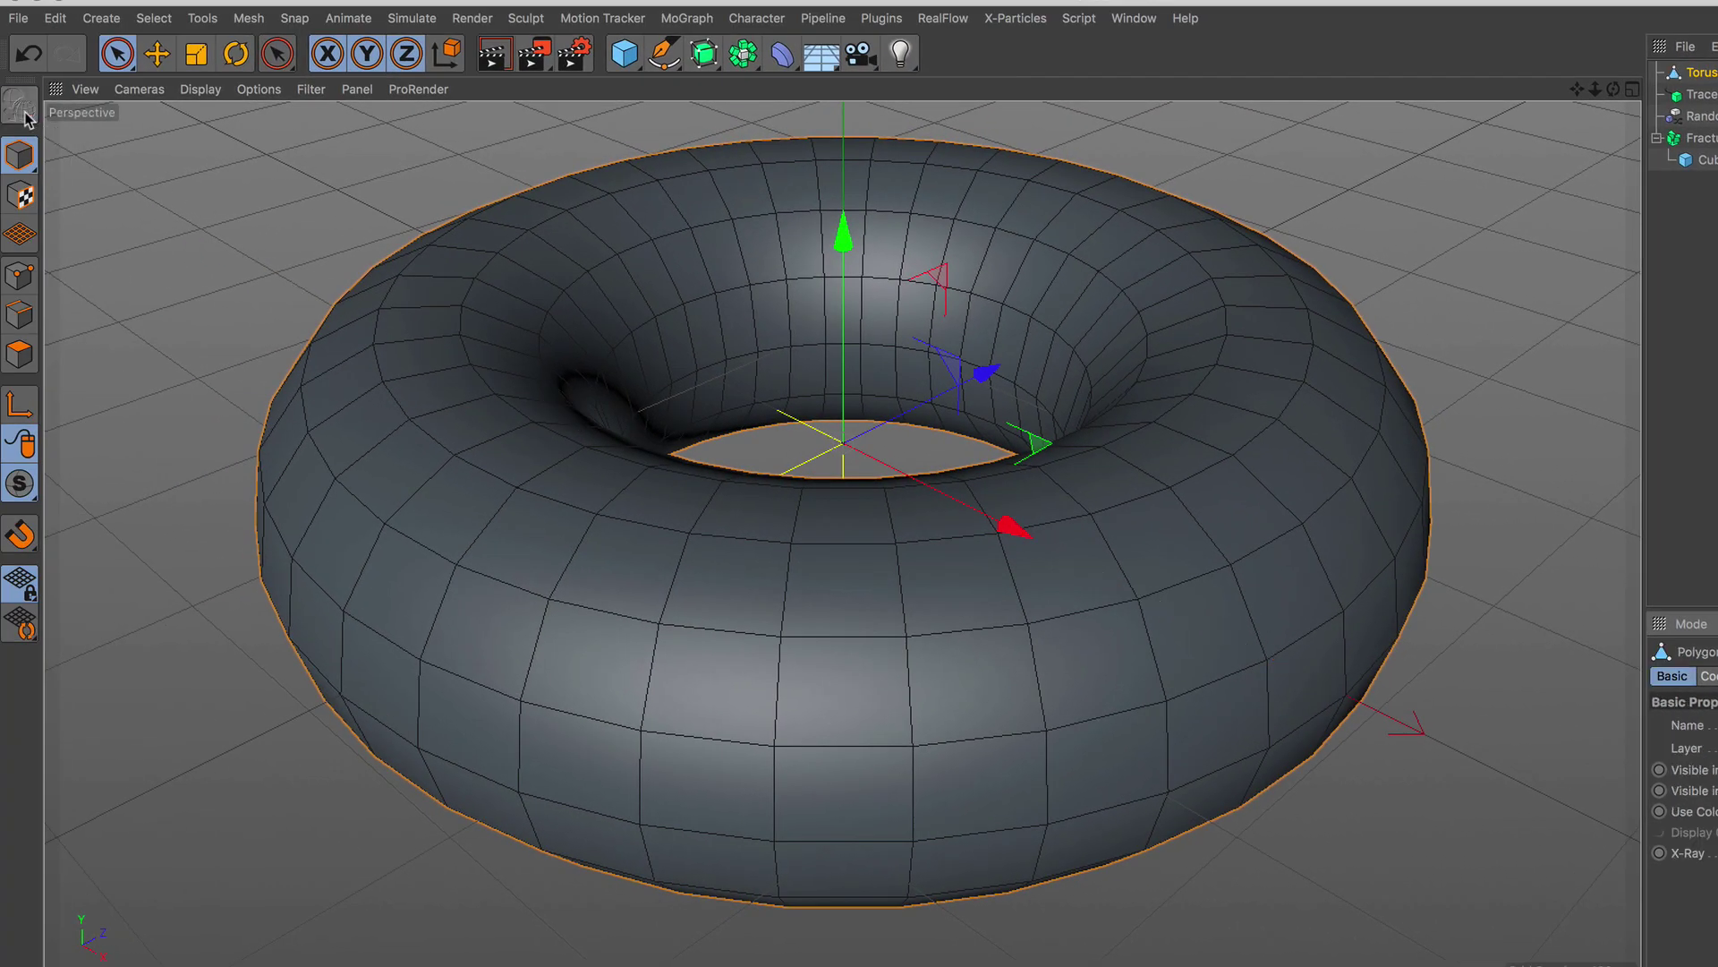
# In Points mode on the maximized Top view, rectangle-select and delete the torus's left half.
pyautogui.click(20, 275)
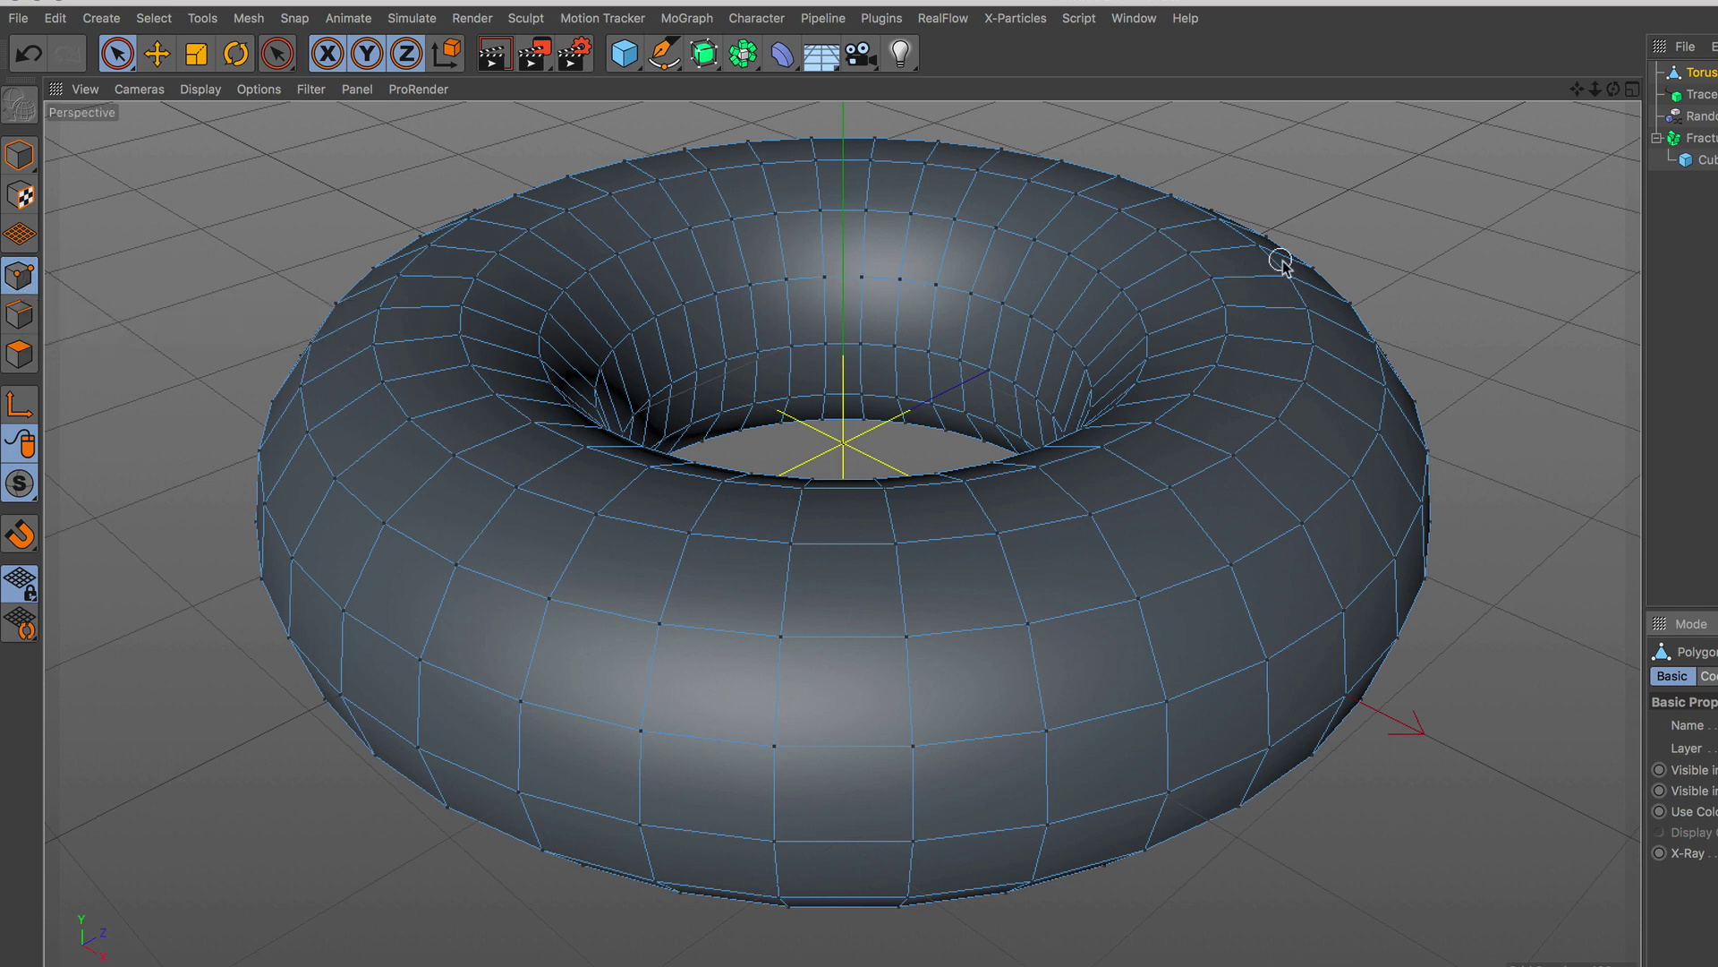
pyautogui.click(1632, 89)
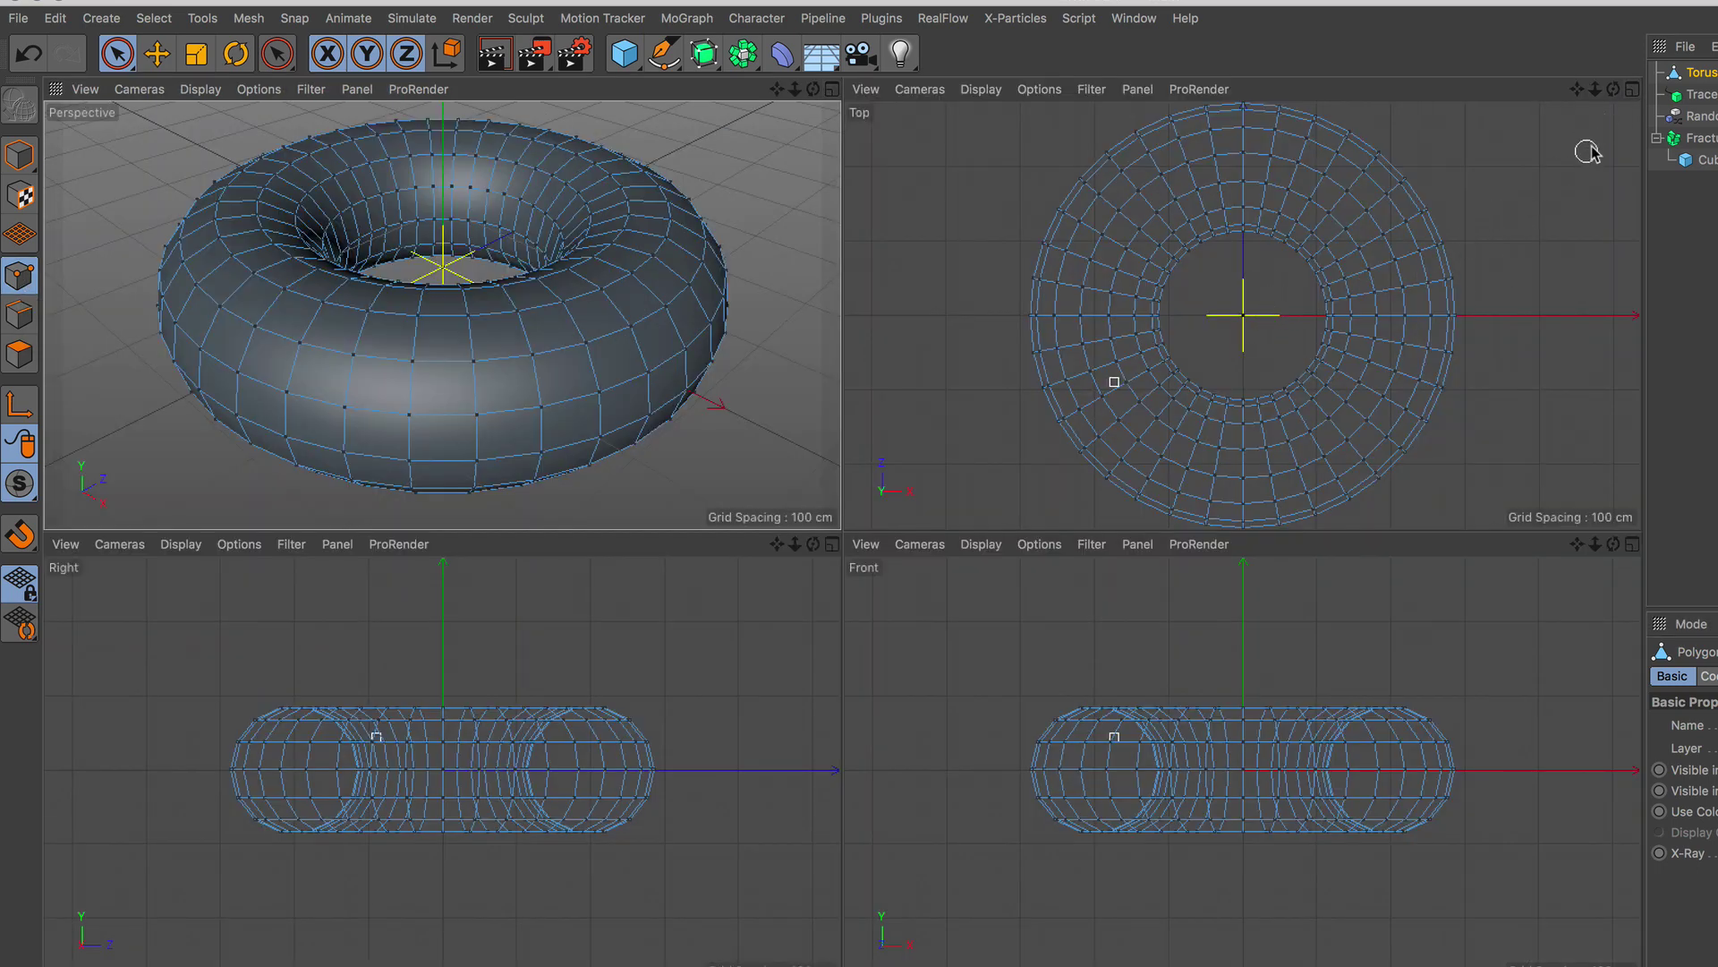
pyautogui.click(1630, 91)
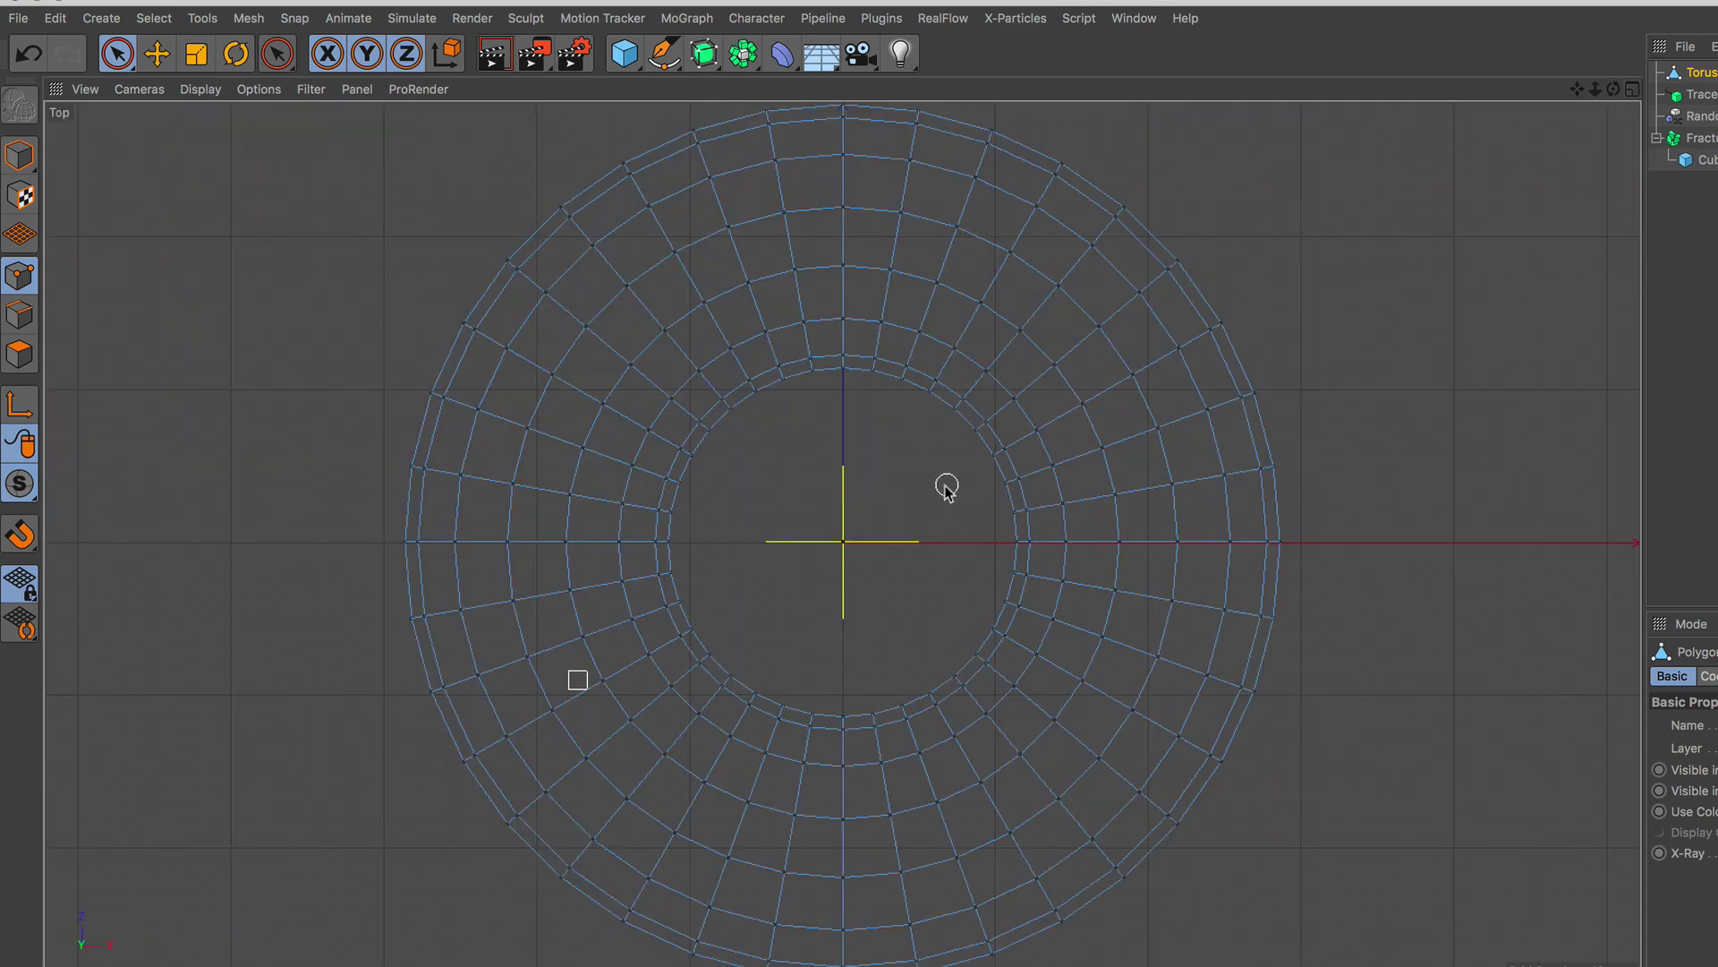
pyautogui.scroll(-4, 842, 496)
pyautogui.scroll(2, 834, 501)
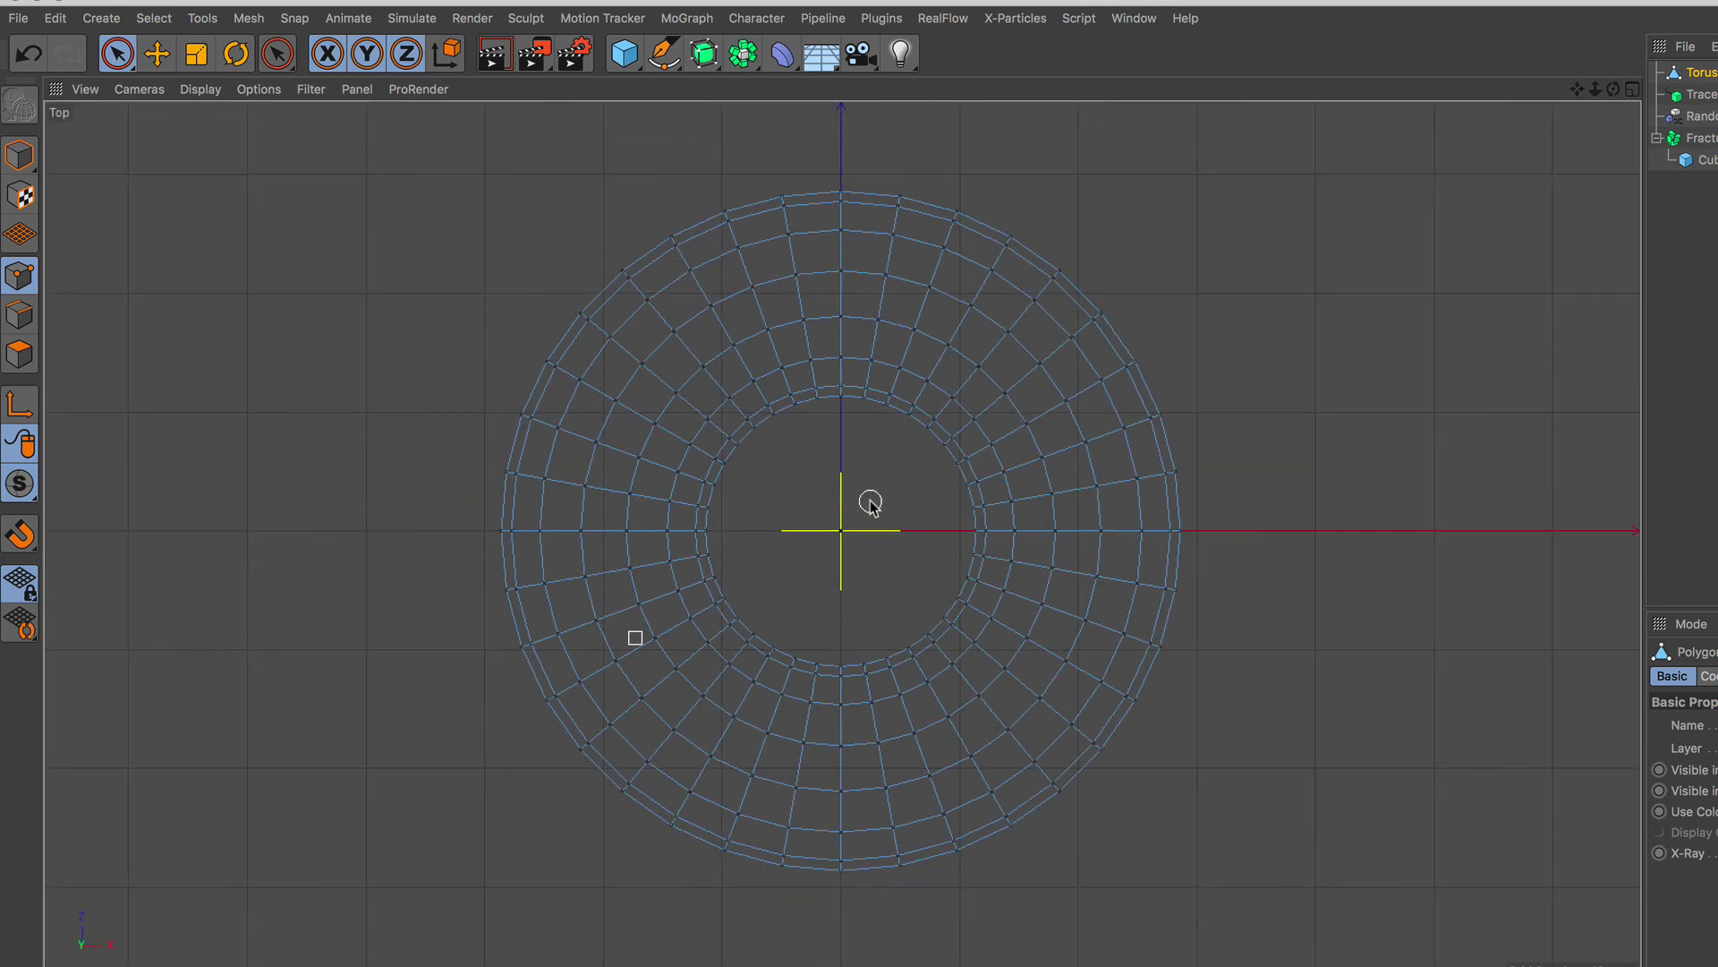
pyautogui.click(124, 54)
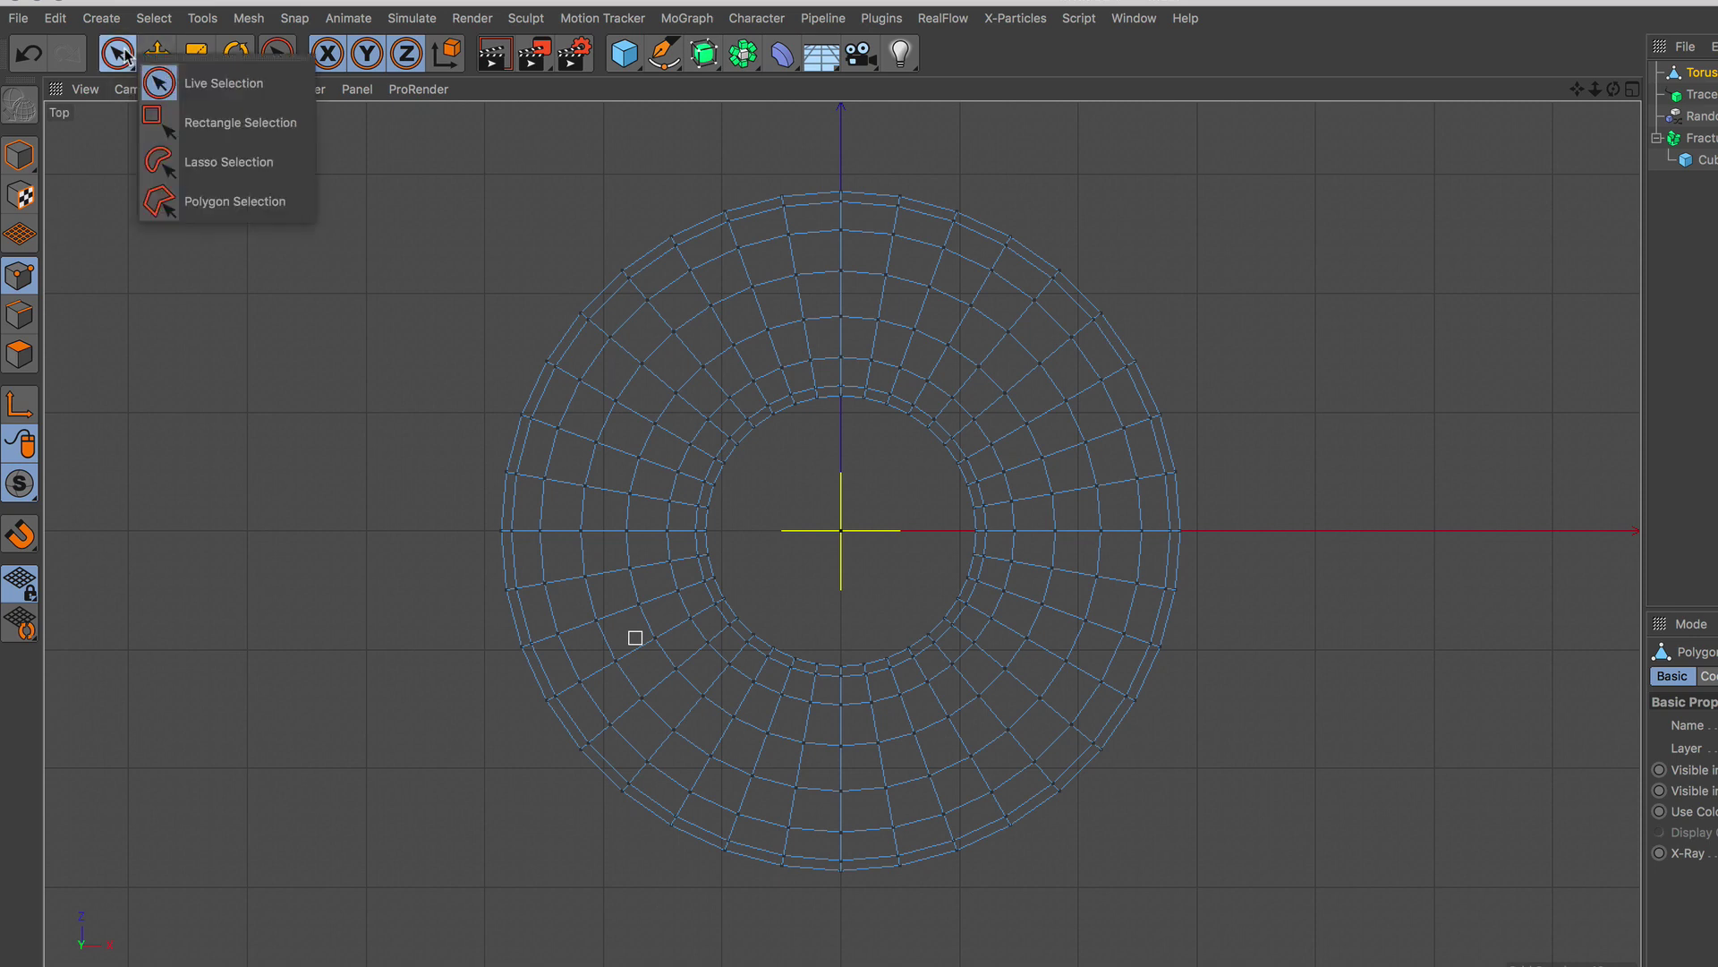
pyautogui.click(263, 131)
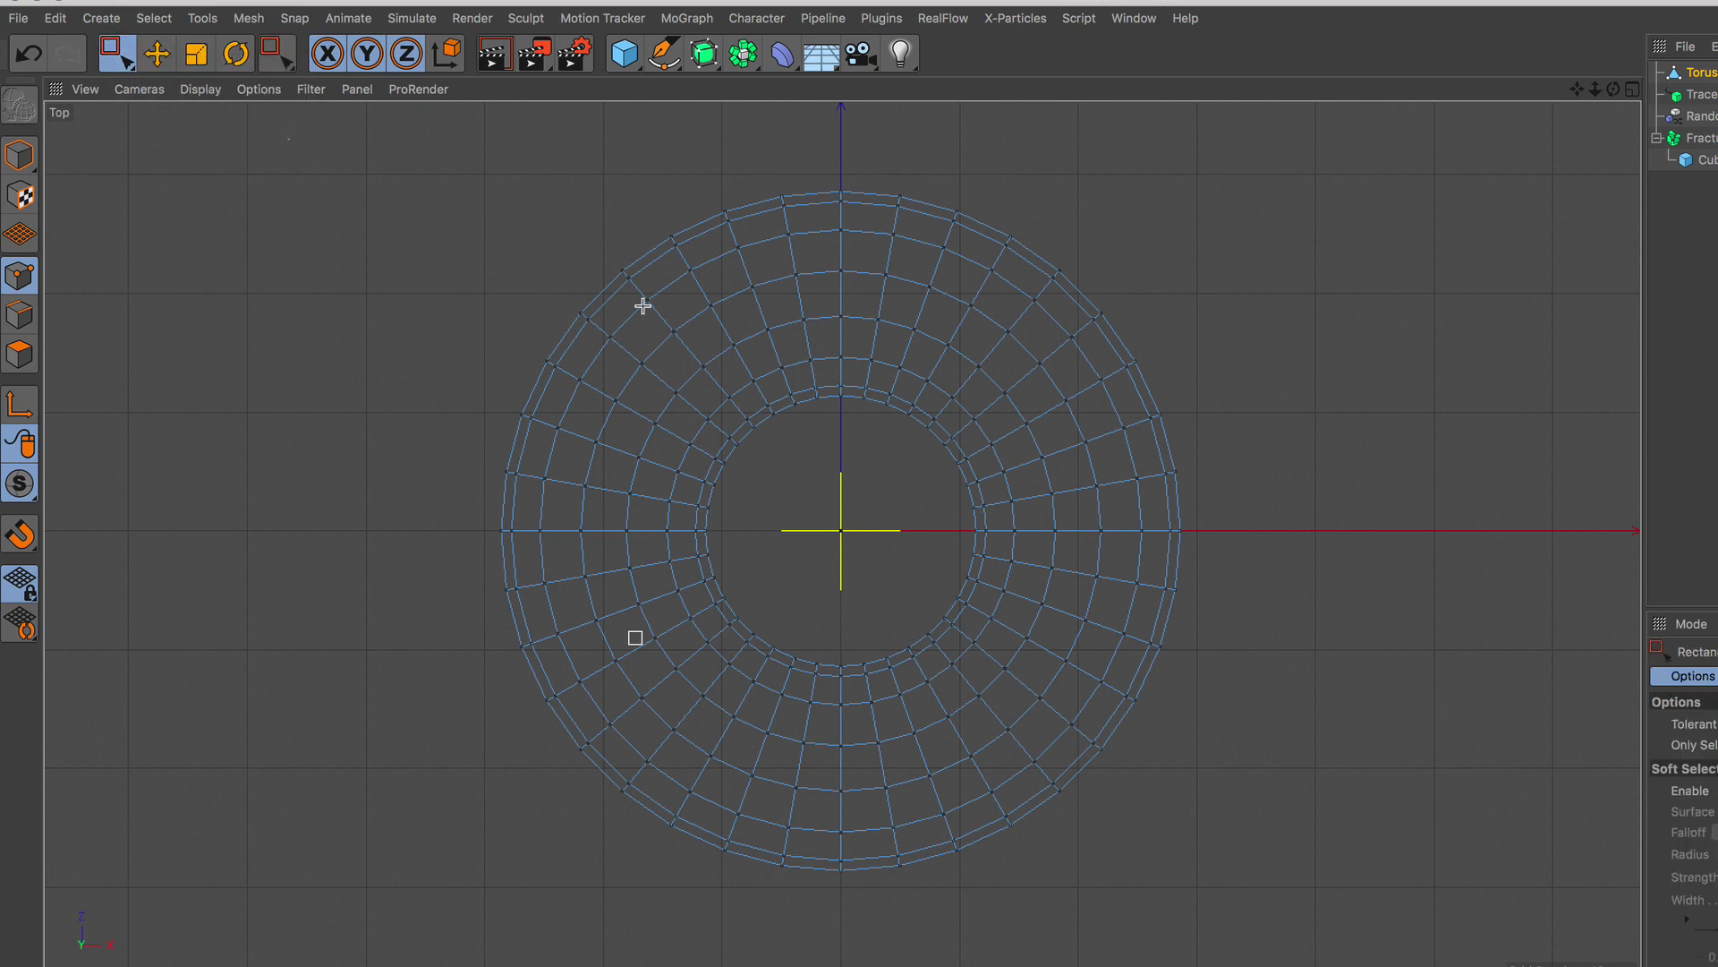
pyautogui.moveTo(287, 137); pyautogui.dragTo(829, 906)
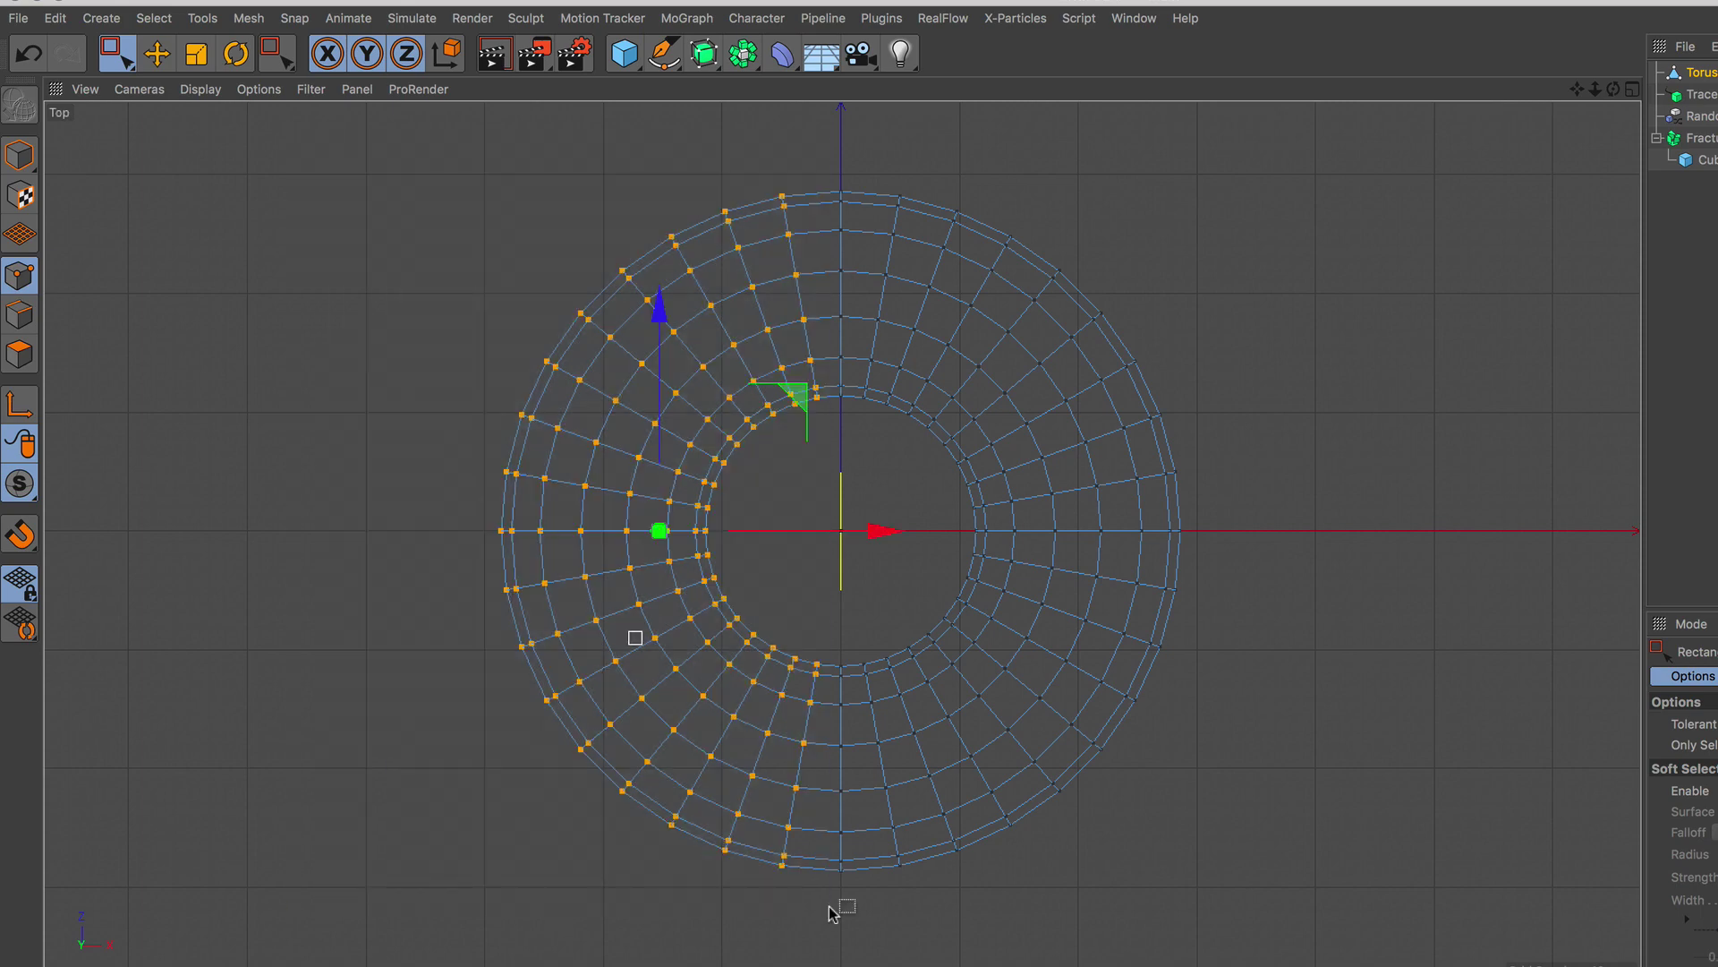
pyautogui.press('Delete')
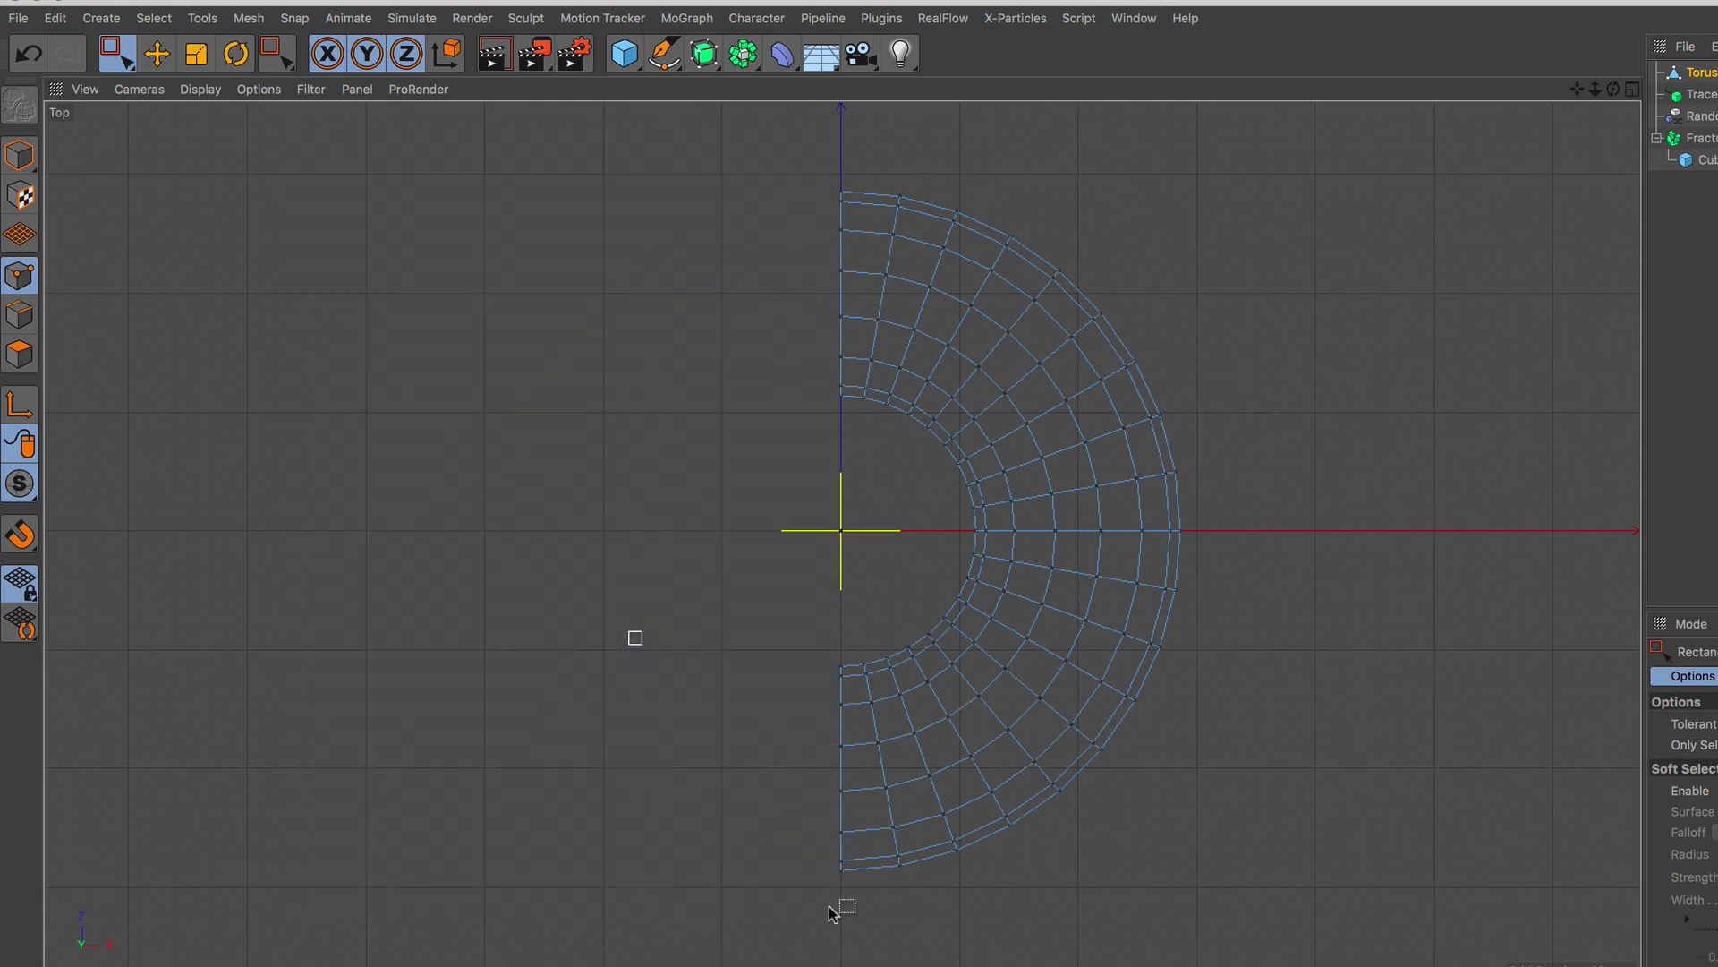
# Nest the half torus under a Symmetry object and stretch its right-half points along X into an oval link.
pyautogui.click(743, 55)
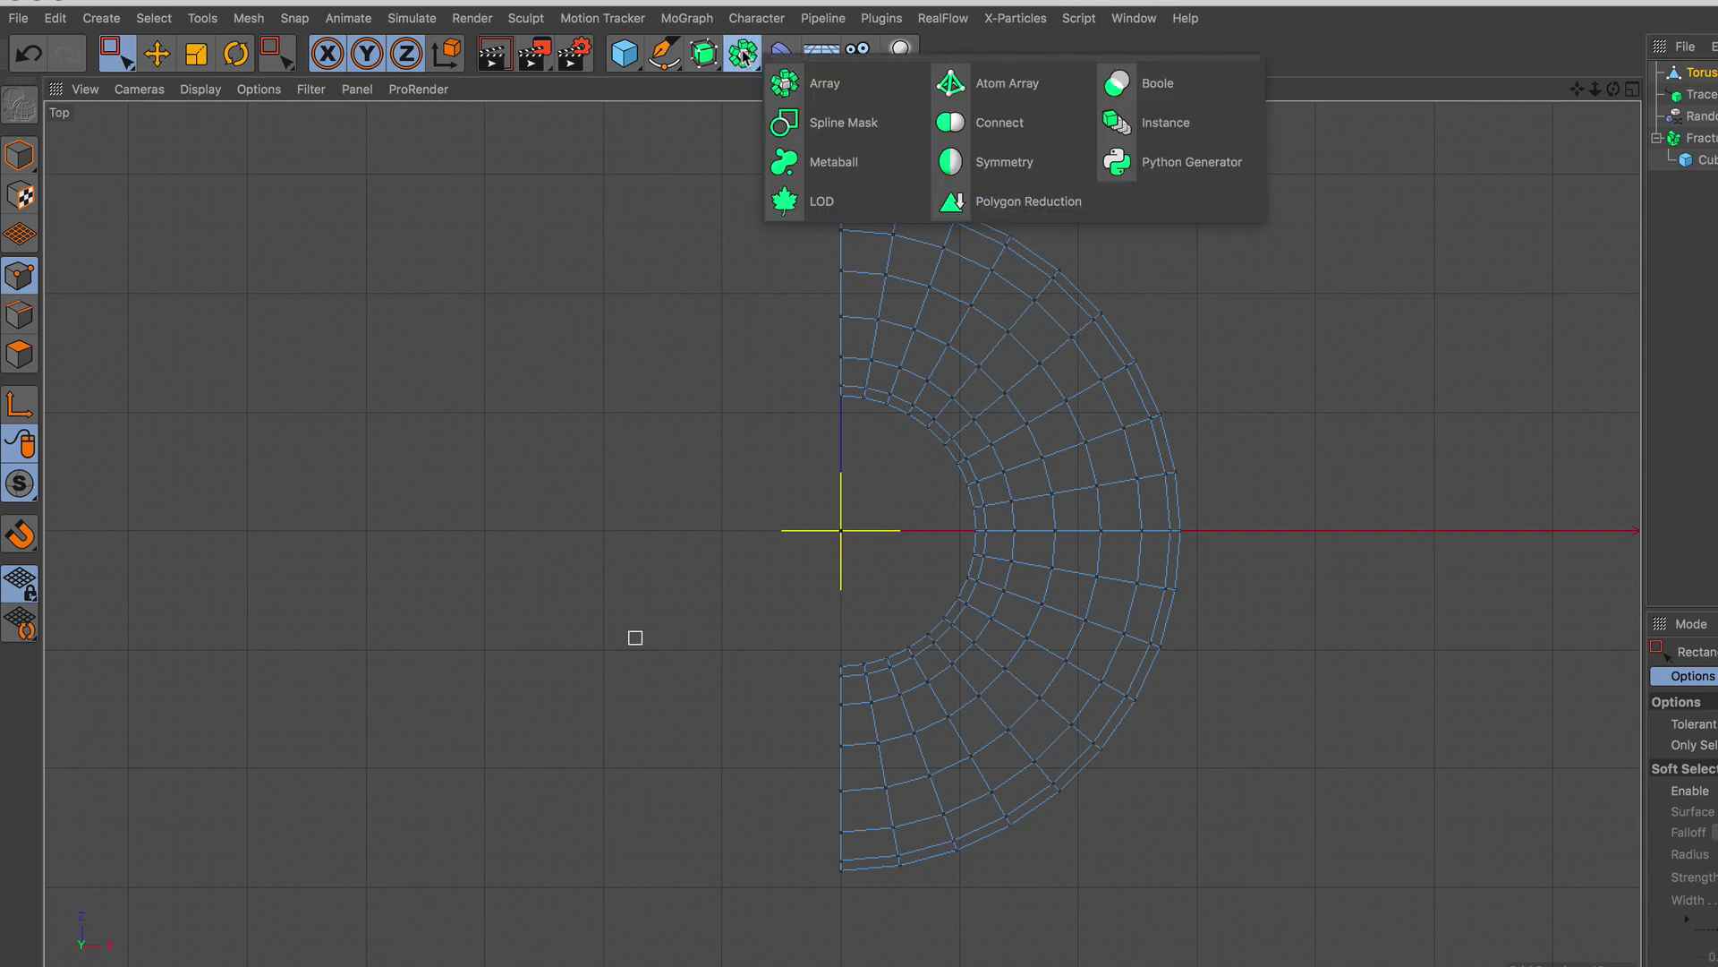
pyautogui.click(1038, 159)
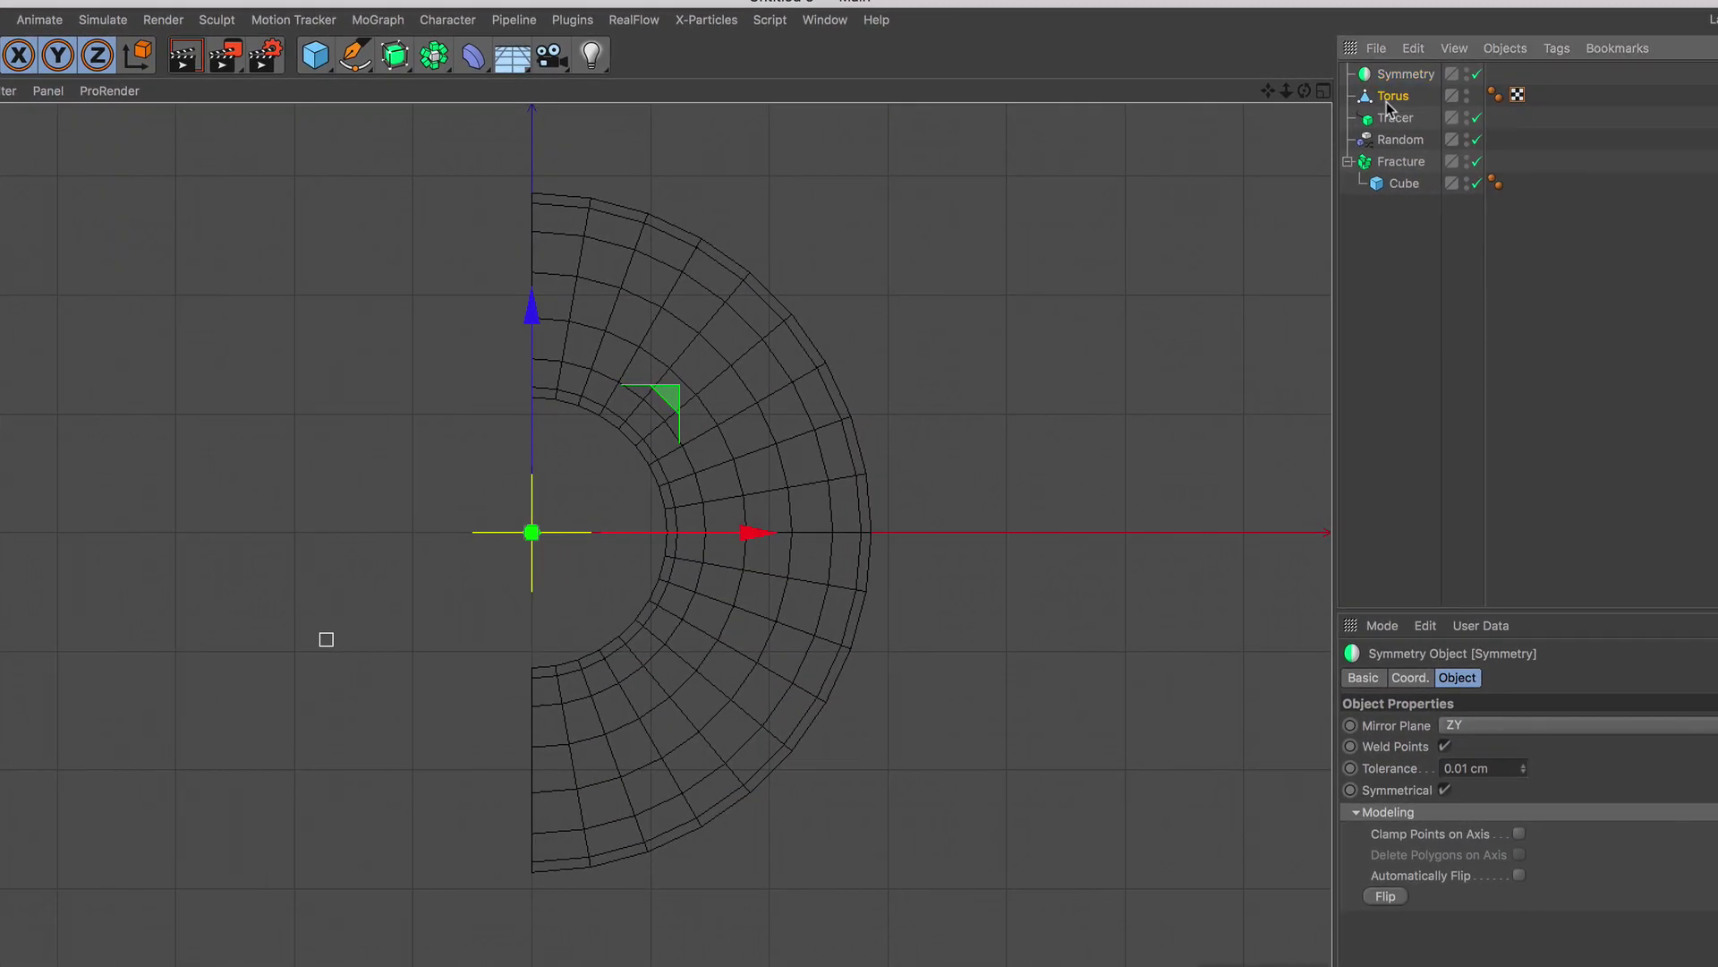
pyautogui.moveTo(1388, 105); pyautogui.dragTo(1402, 80)
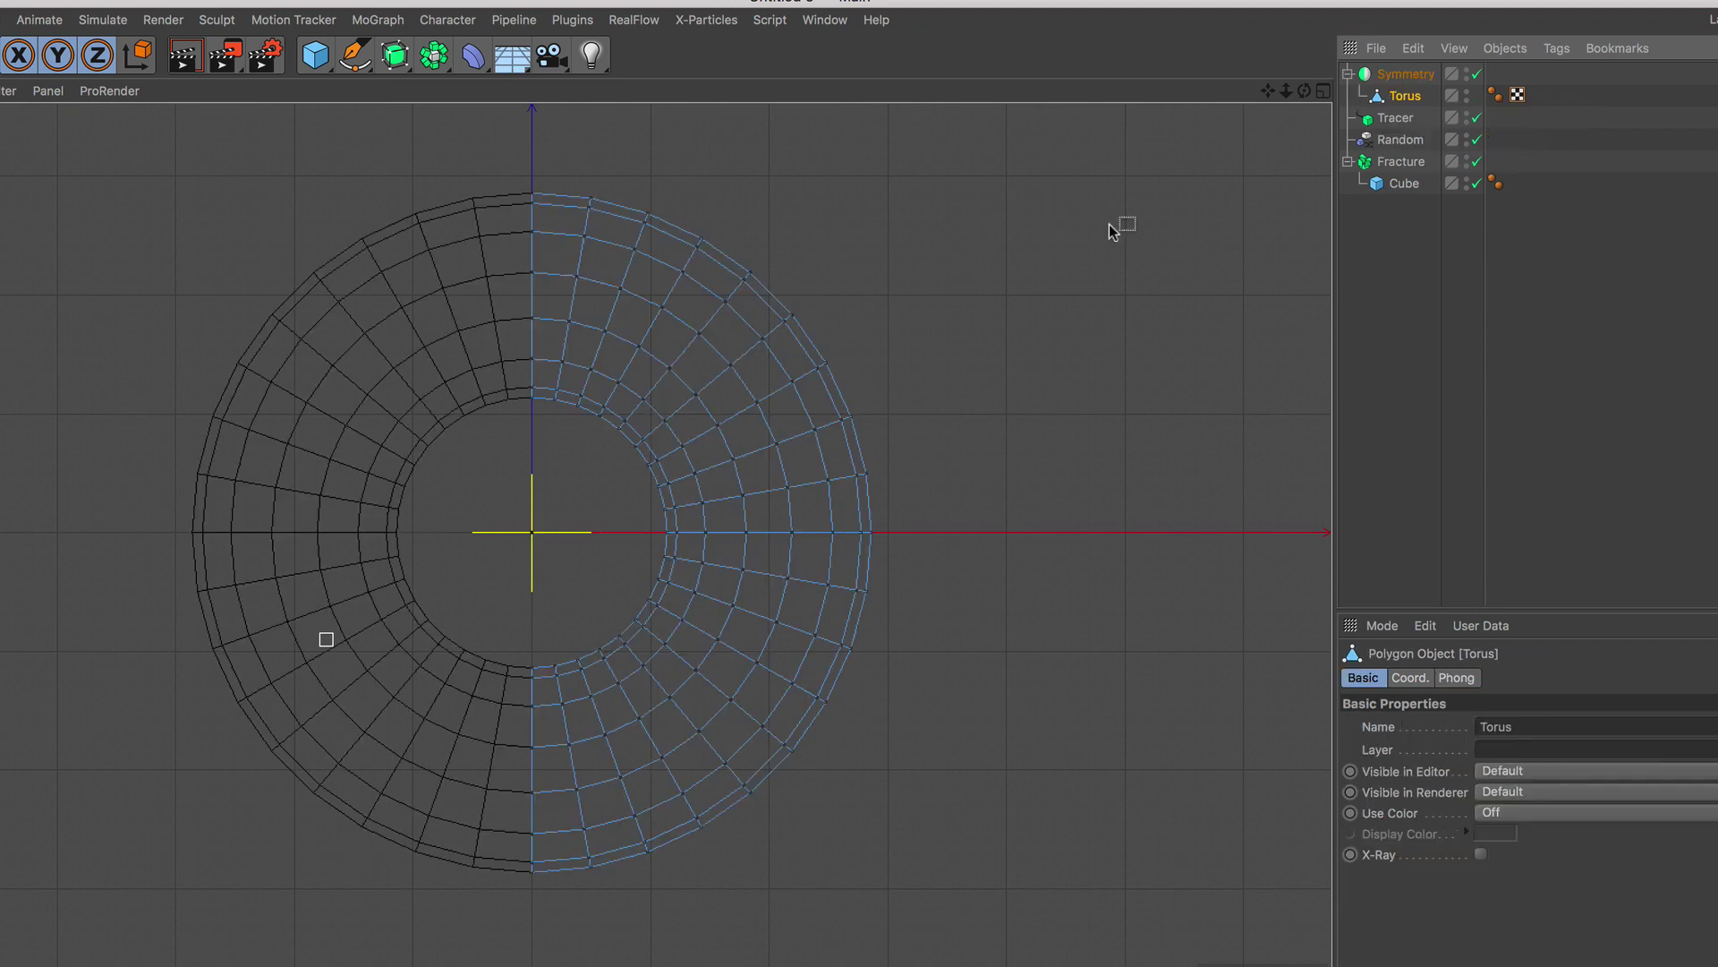
pyautogui.moveTo(983, 135); pyautogui.dragTo(553, 936)
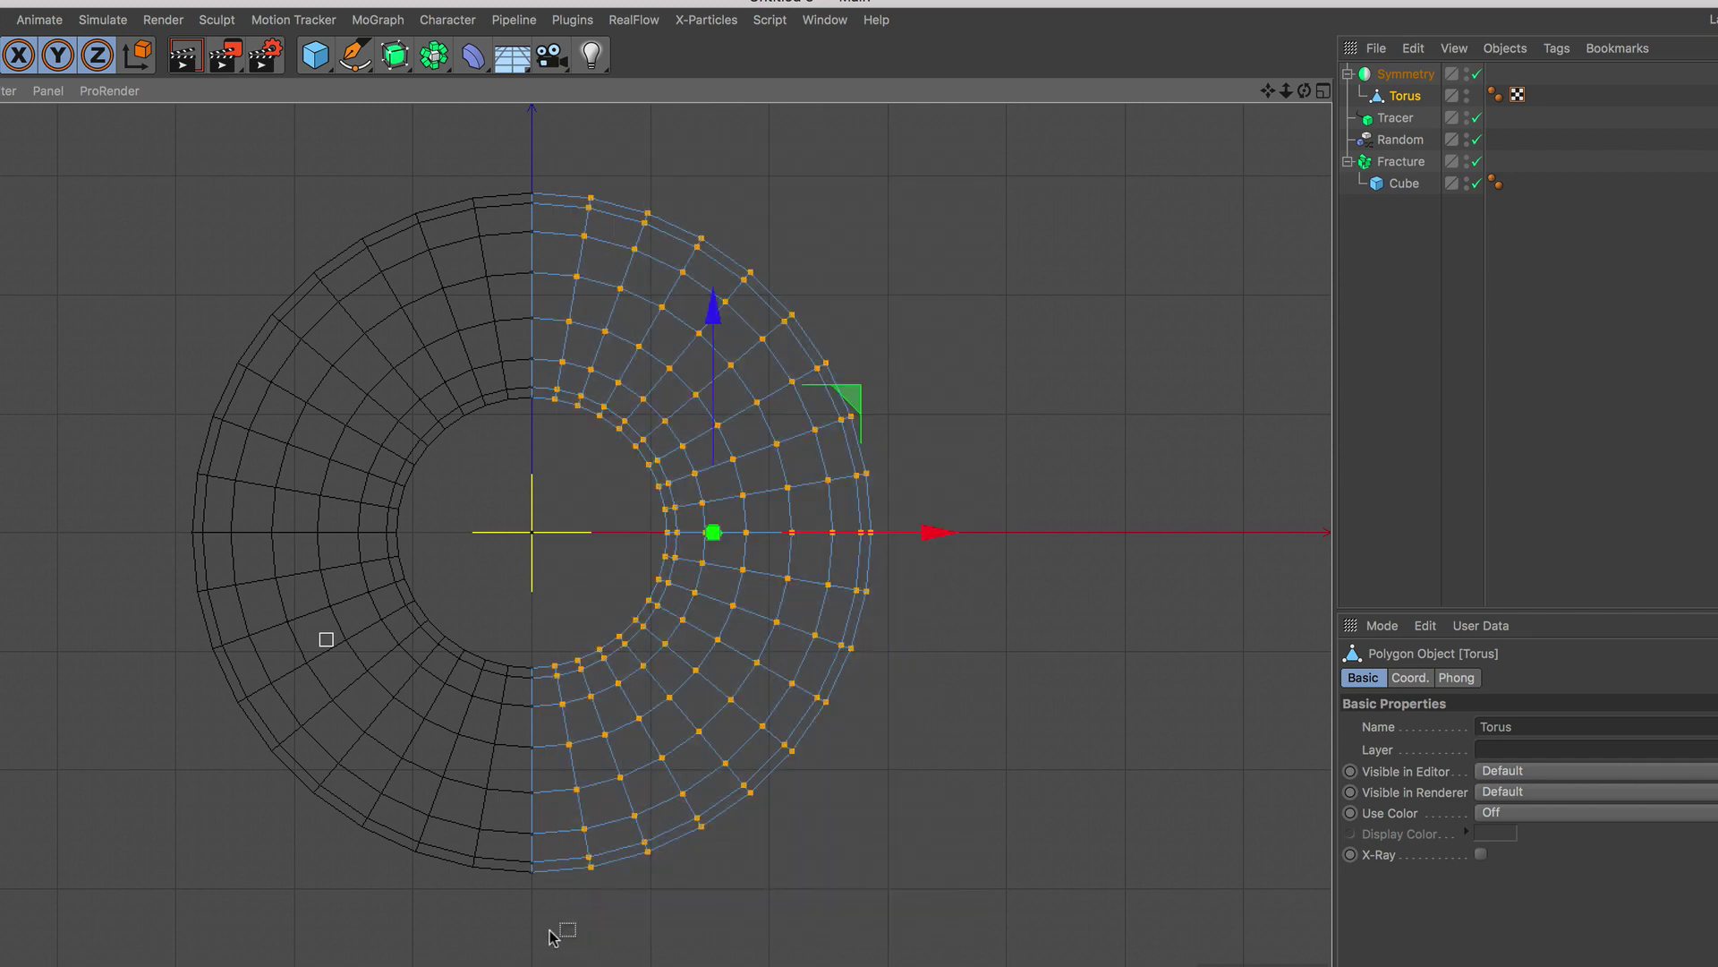
pyautogui.moveTo(922, 540); pyautogui.dragTo(1136, 547)
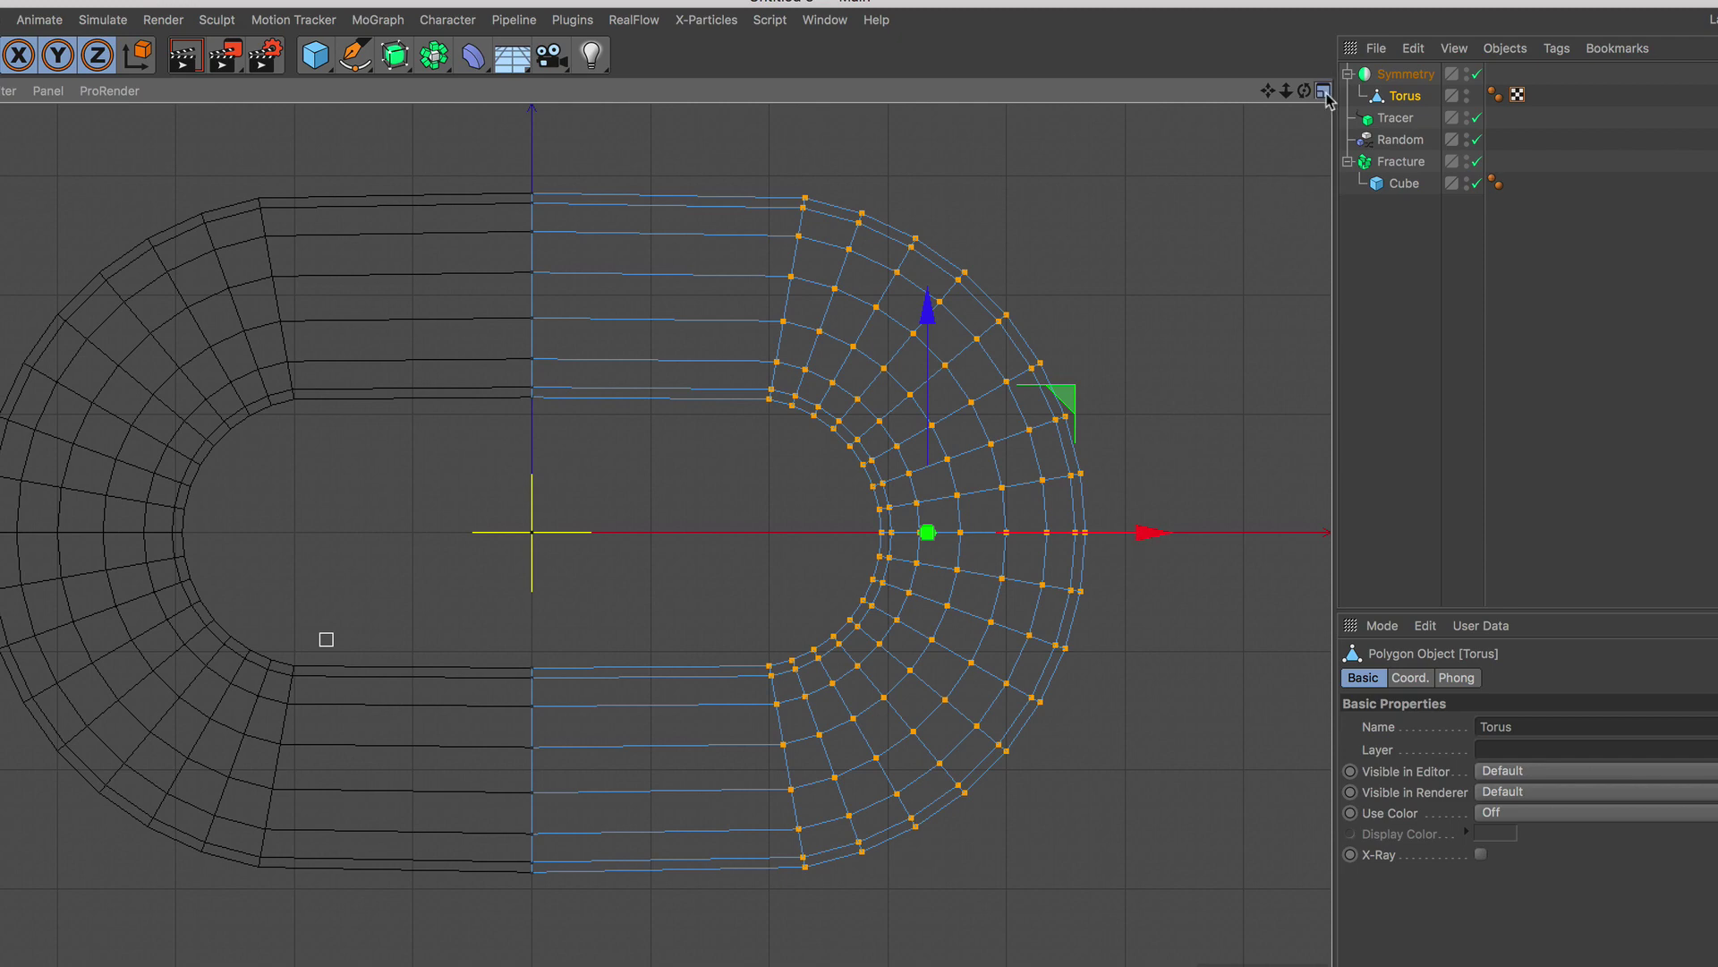
pyautogui.click(1324, 94)
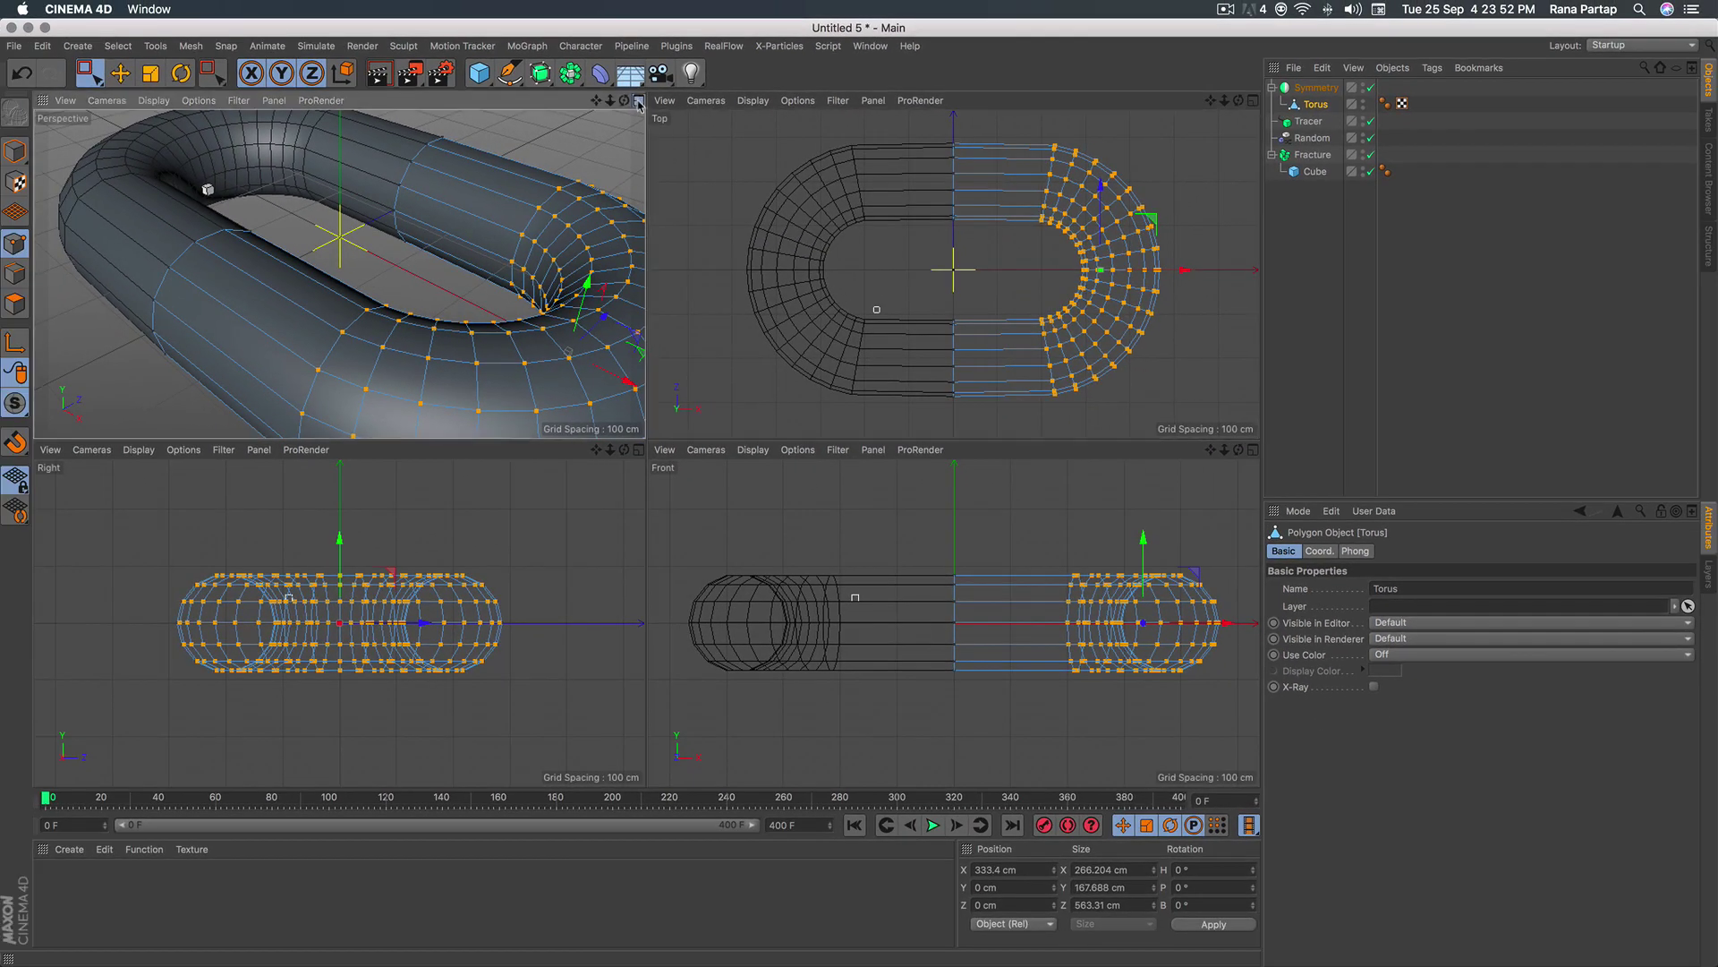
# Maximize the Perspective view and switch to Model mode with live selection.
pyautogui.click(638, 103)
pyautogui.scroll(-2, 739, 340)
pyautogui.scroll(-3, 727, 391)
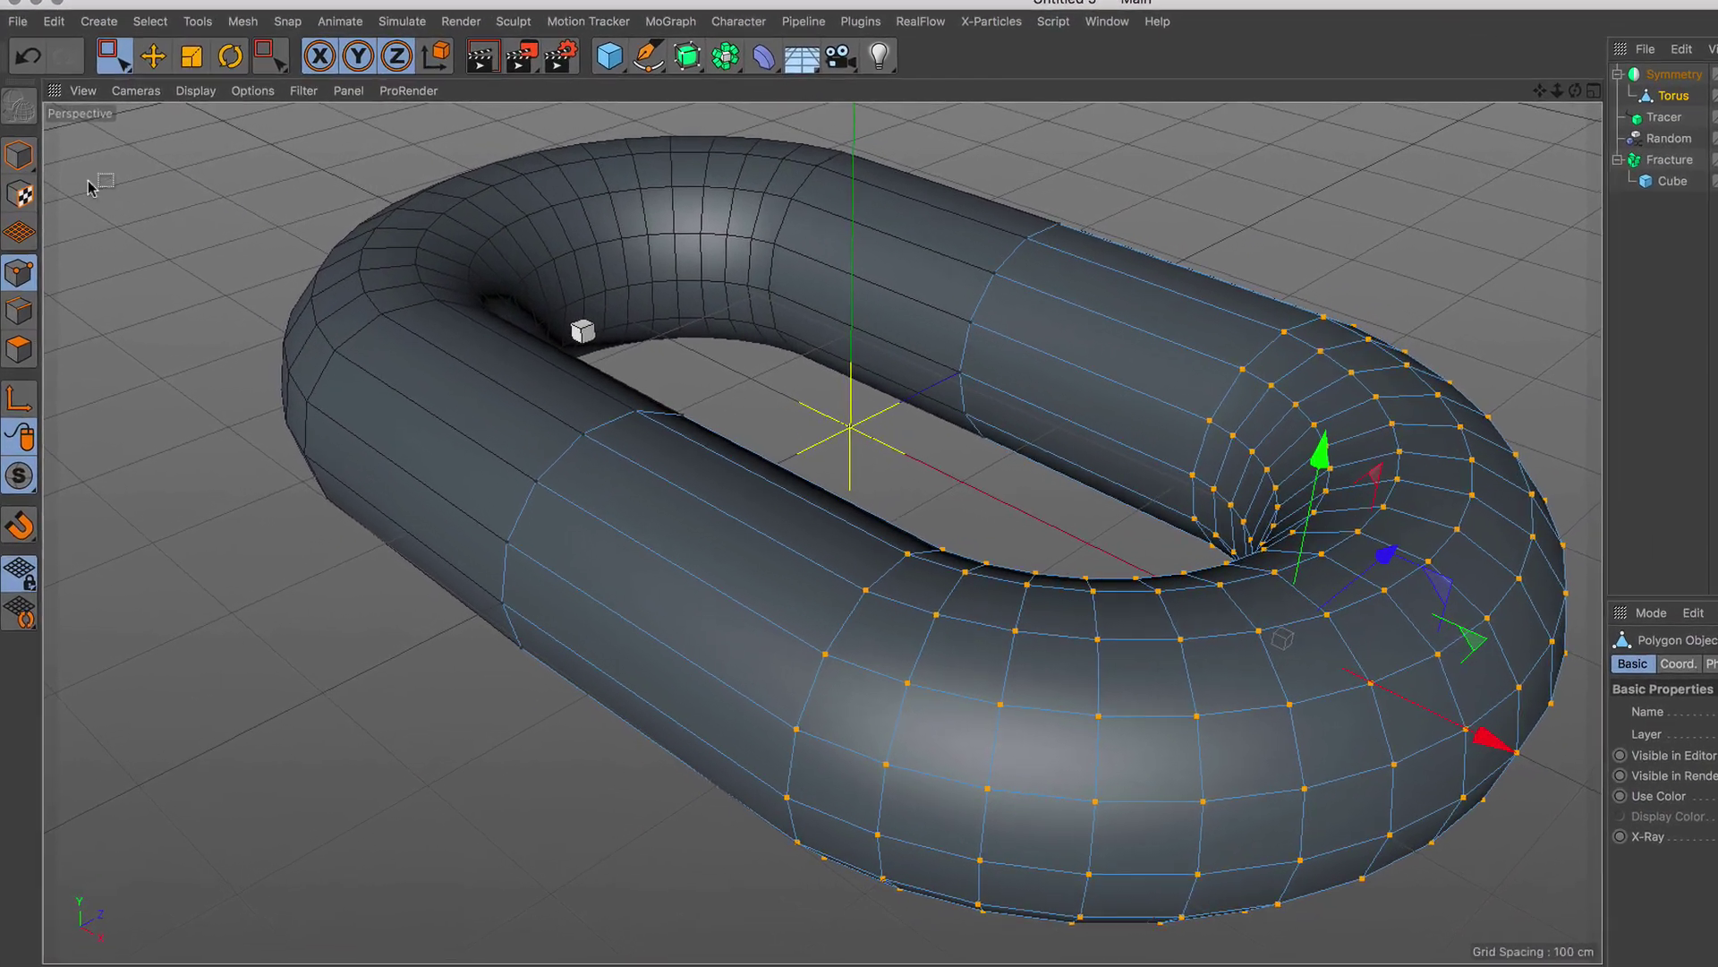
pyautogui.click(16, 154)
pyautogui.moveTo(114, 55); pyautogui.dragTo(161, 89)
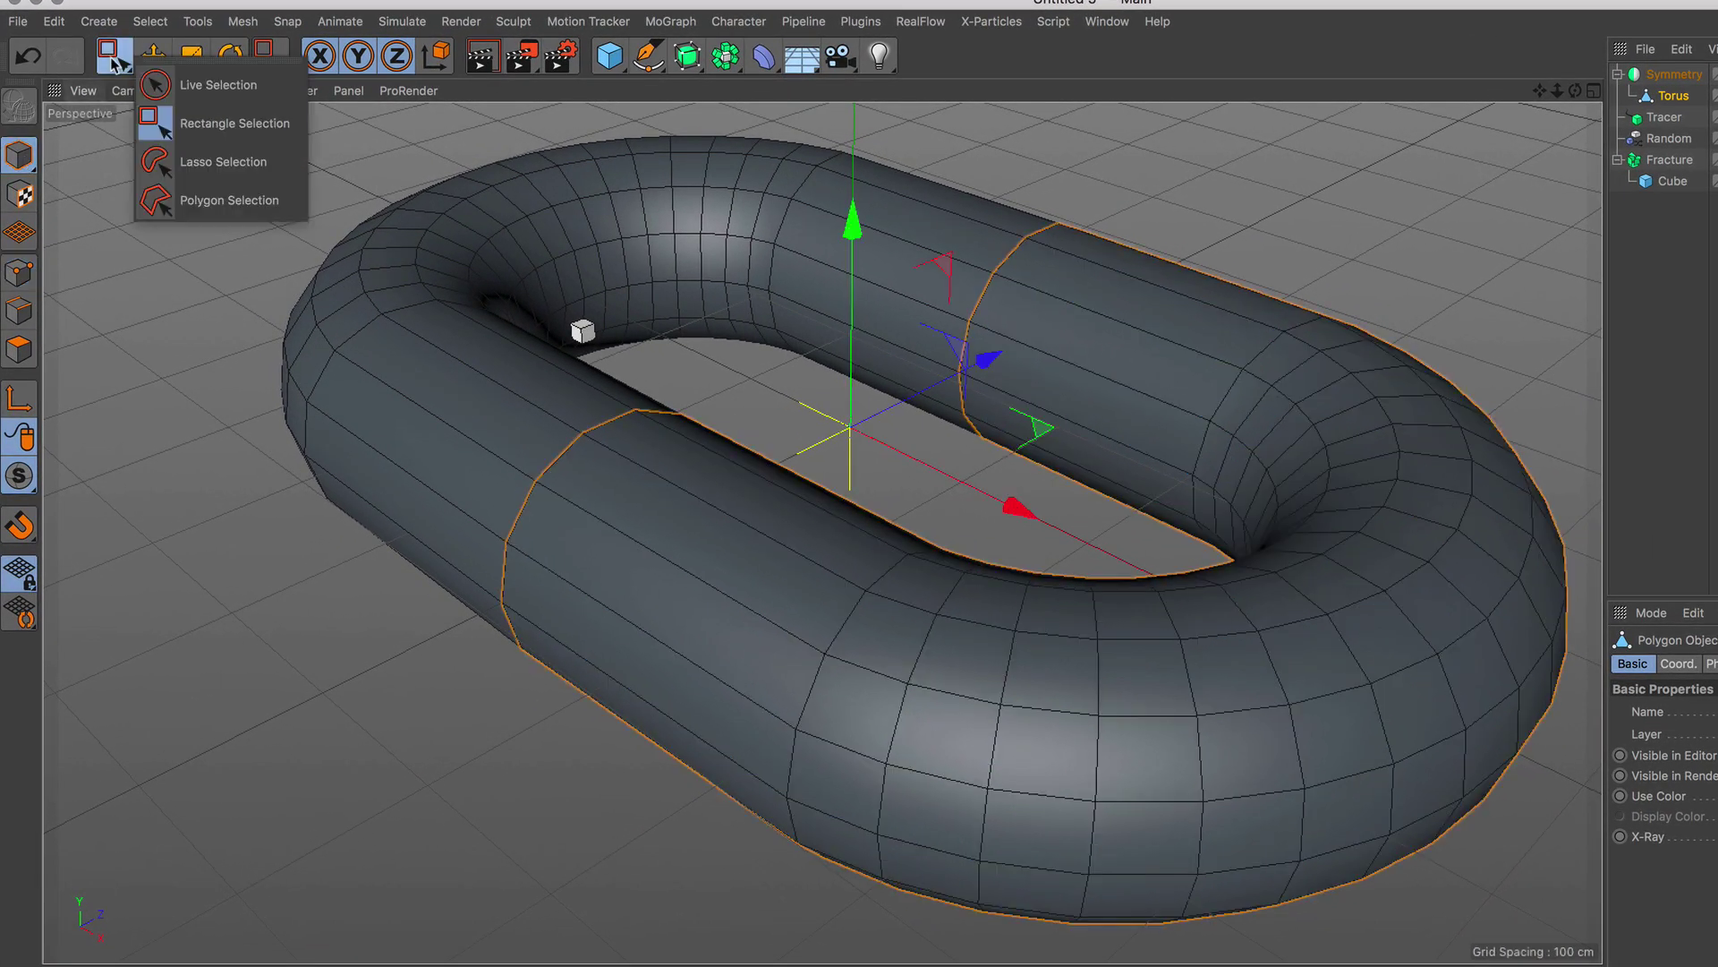
# Scale the stretched torus link down to a small ring at the scene origin.
pyautogui.click(192, 55)
pyautogui.moveTo(1129, 300); pyautogui.dragTo(534, 691)
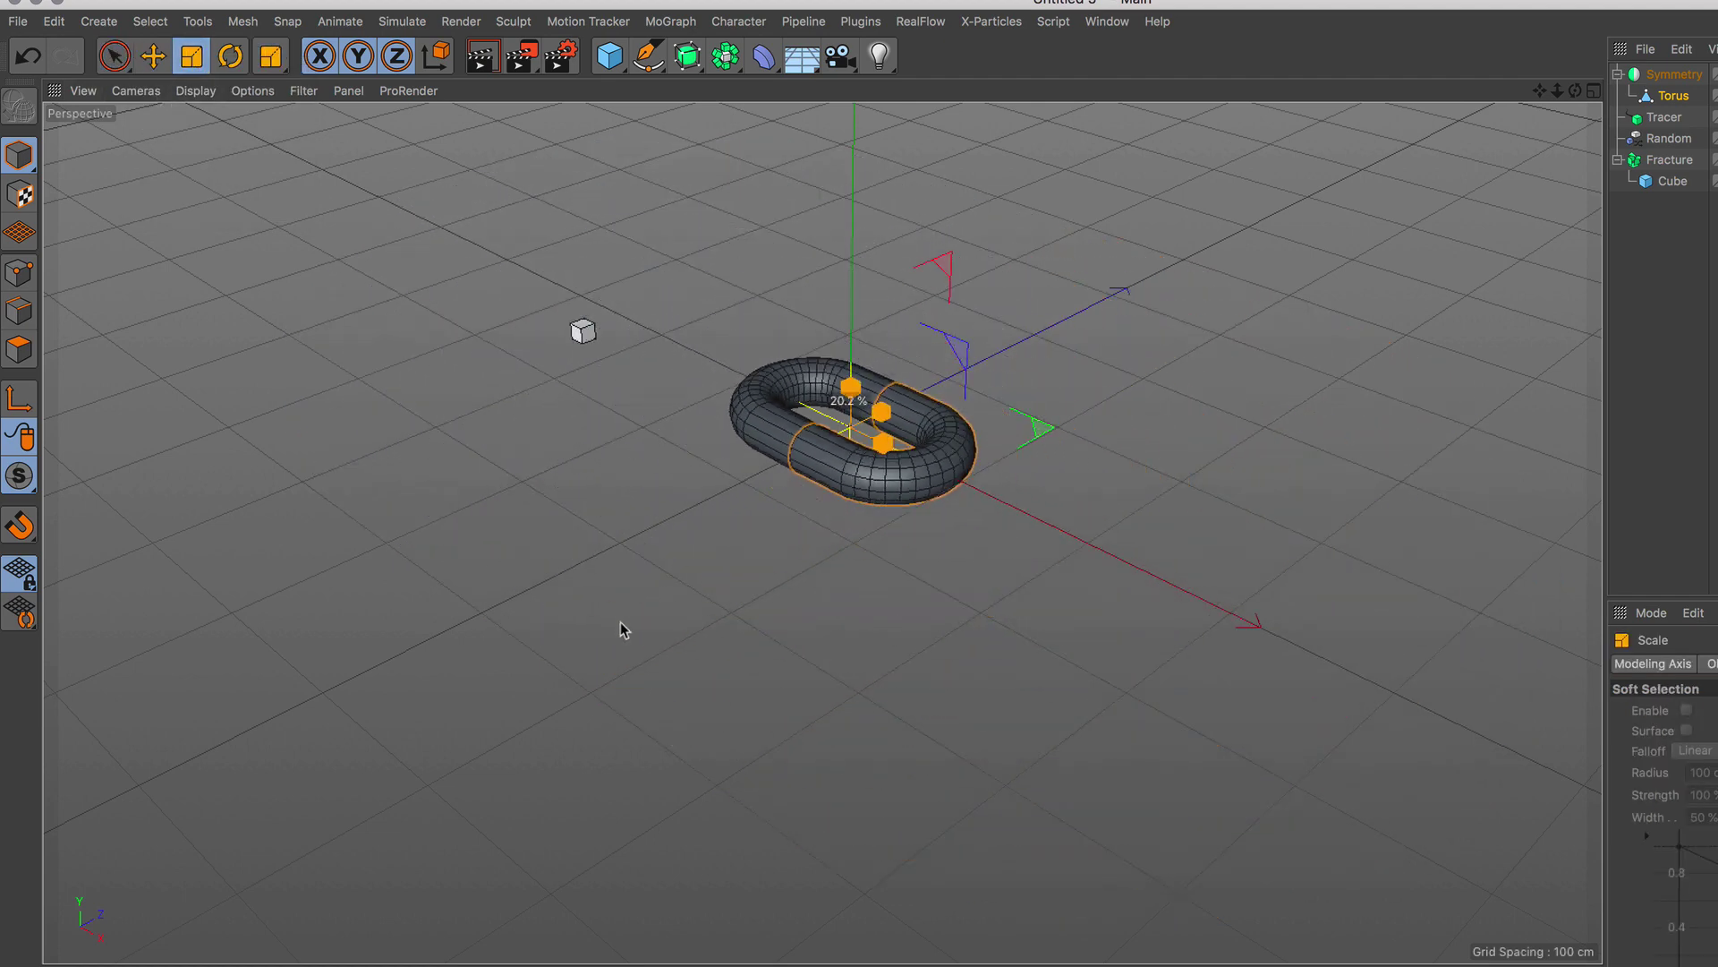
pyautogui.scroll(1, 823, 484)
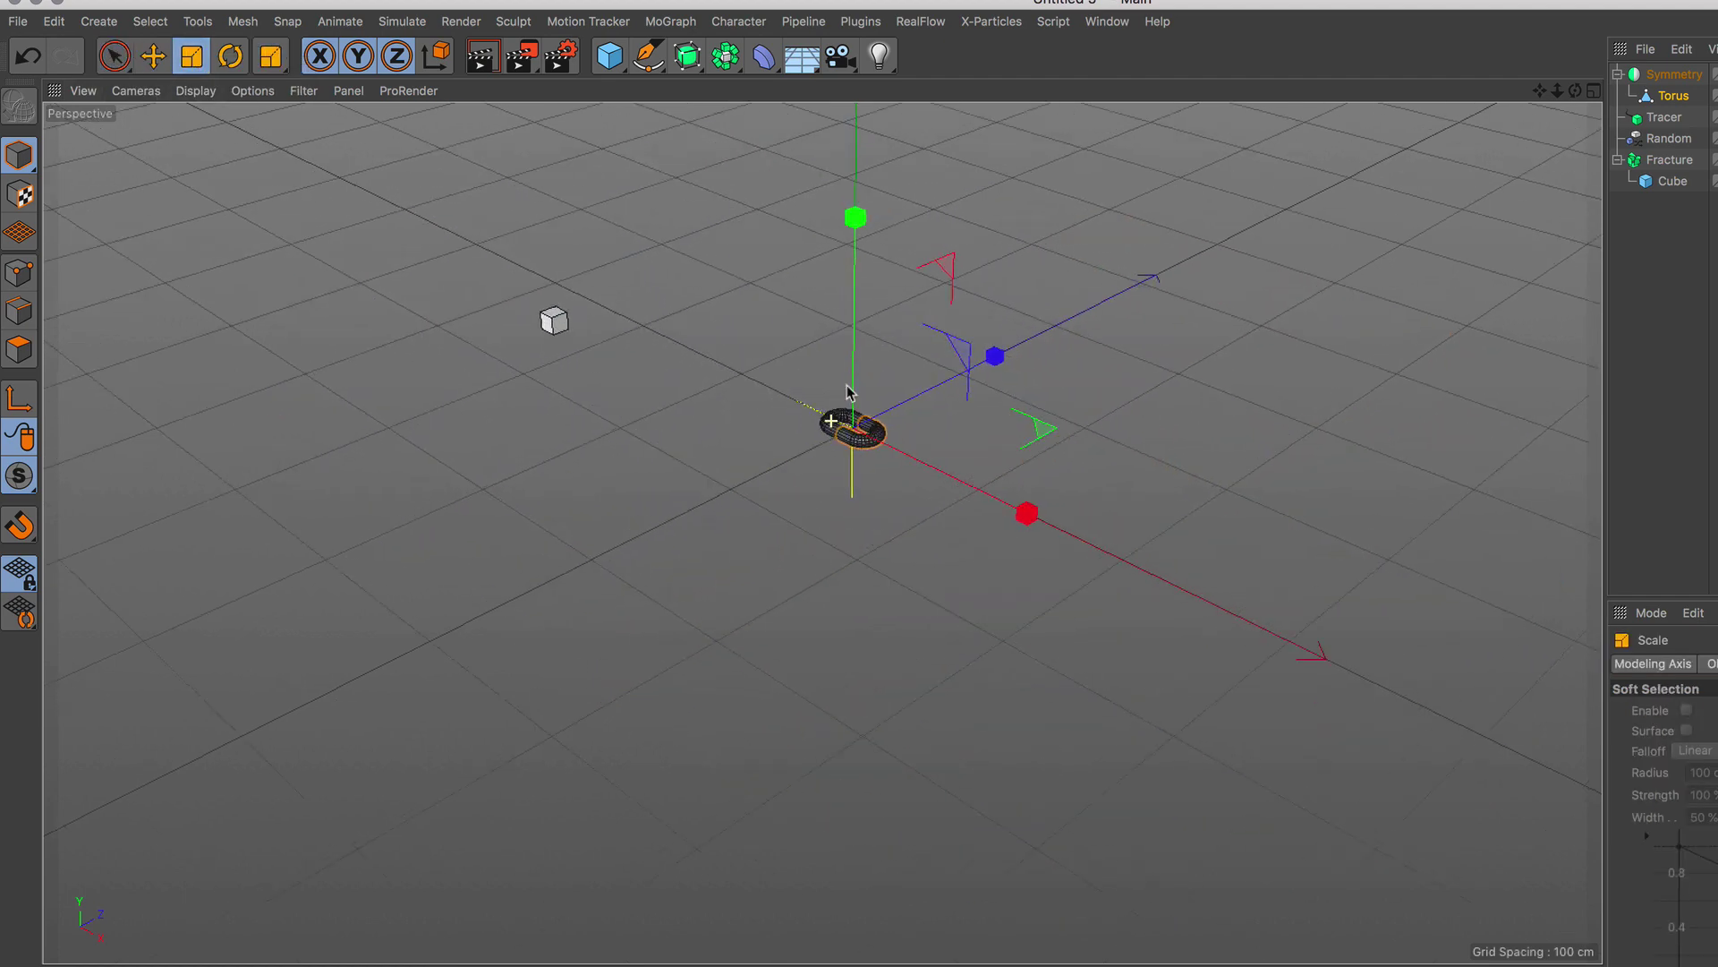
pyautogui.scroll(3, 868, 358)
pyautogui.scroll(2, 922, 197)
pyautogui.moveTo(1079, 304); pyautogui.dragTo(808, 583)
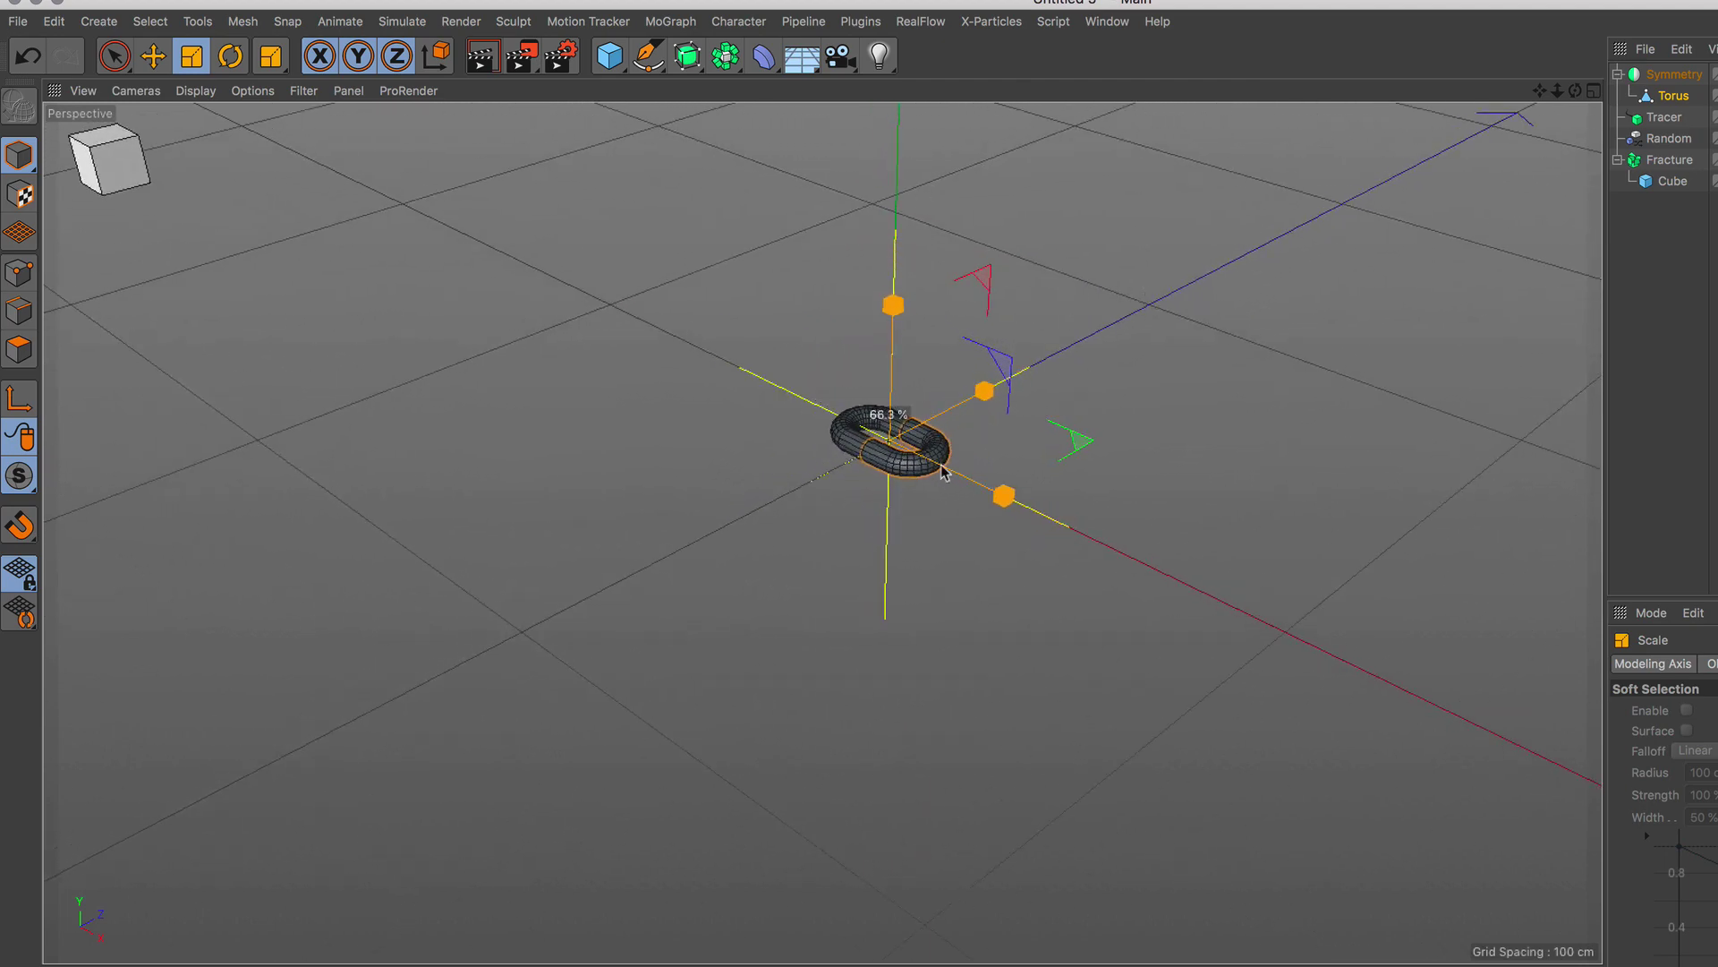
pyautogui.scroll(2, 920, 385)
pyautogui.scroll(1, 932, 313)
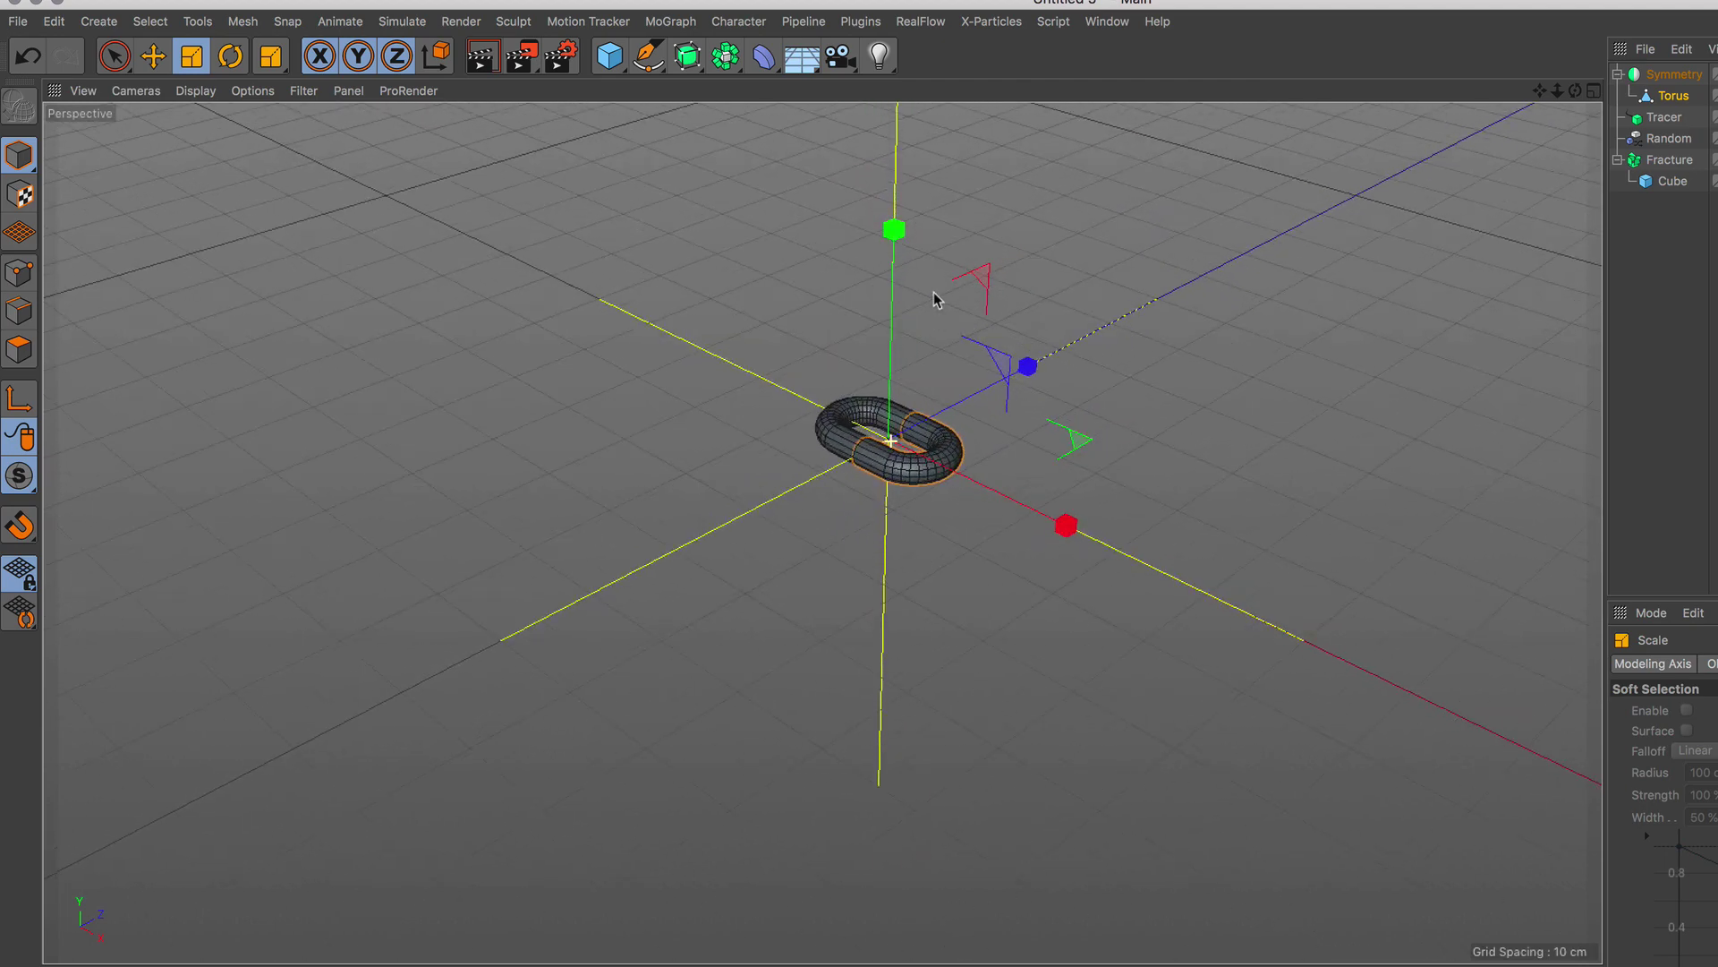
pyautogui.scroll(-3, 933, 298)
pyautogui.scroll(-1, 856, 519)
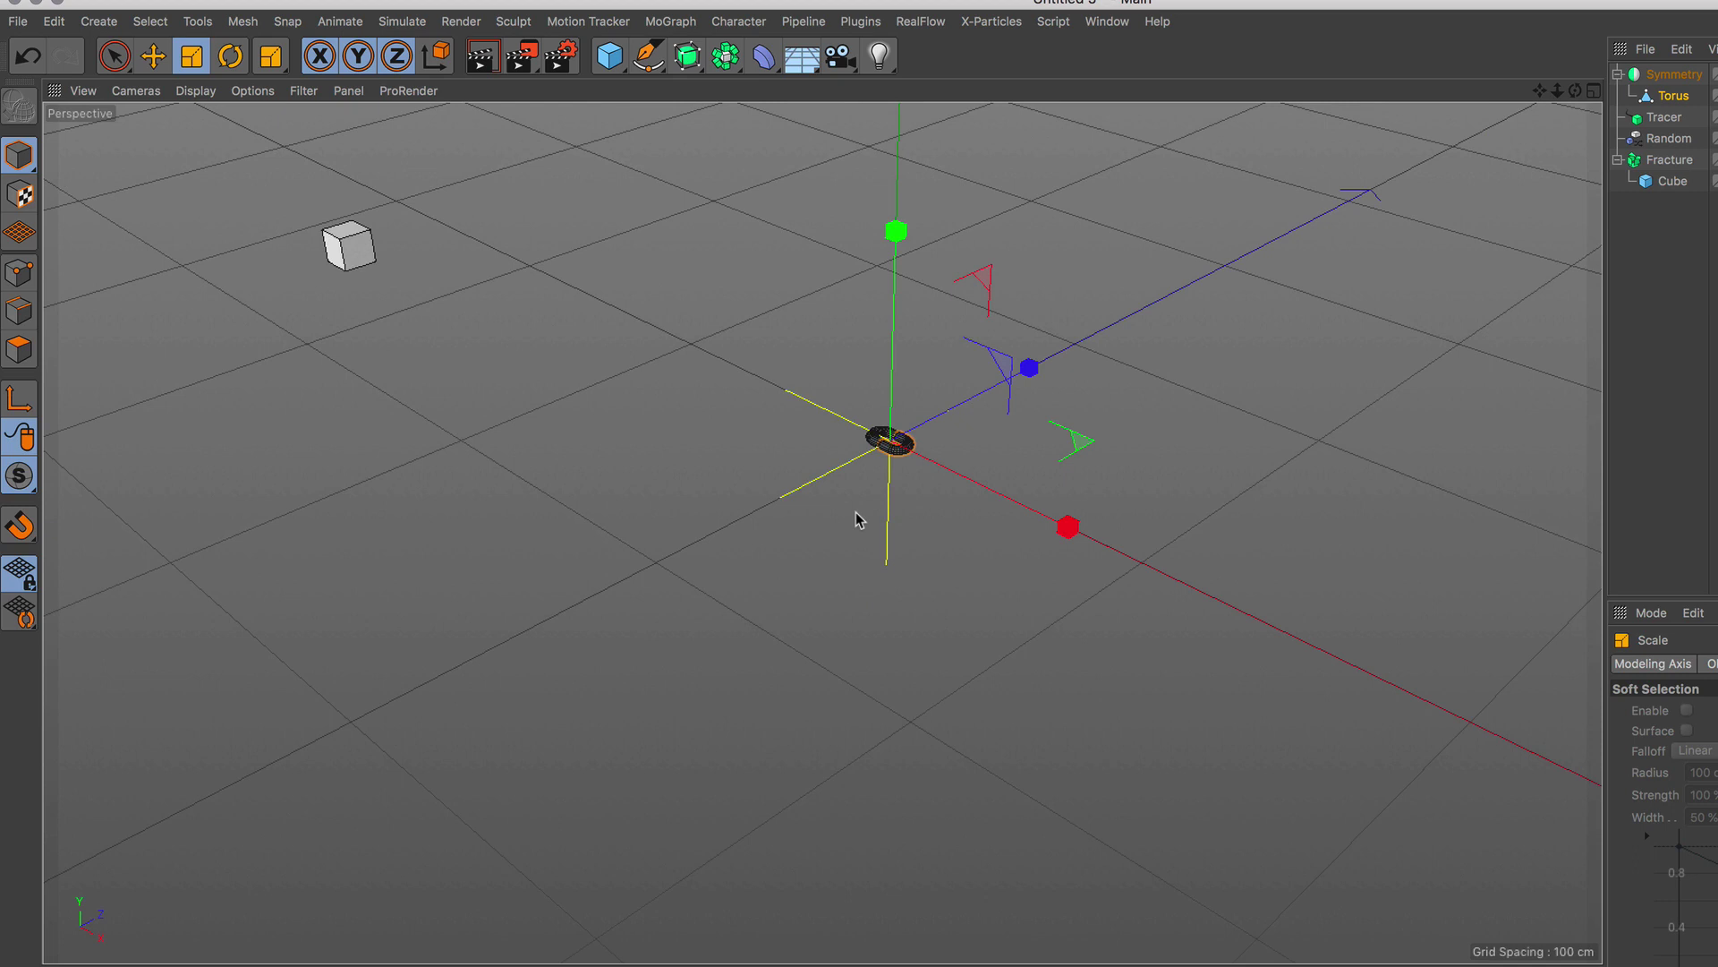
# Add a Cloner holding the Symmetry torus, in Object mode following the Tracer.
pyautogui.click(674, 23)
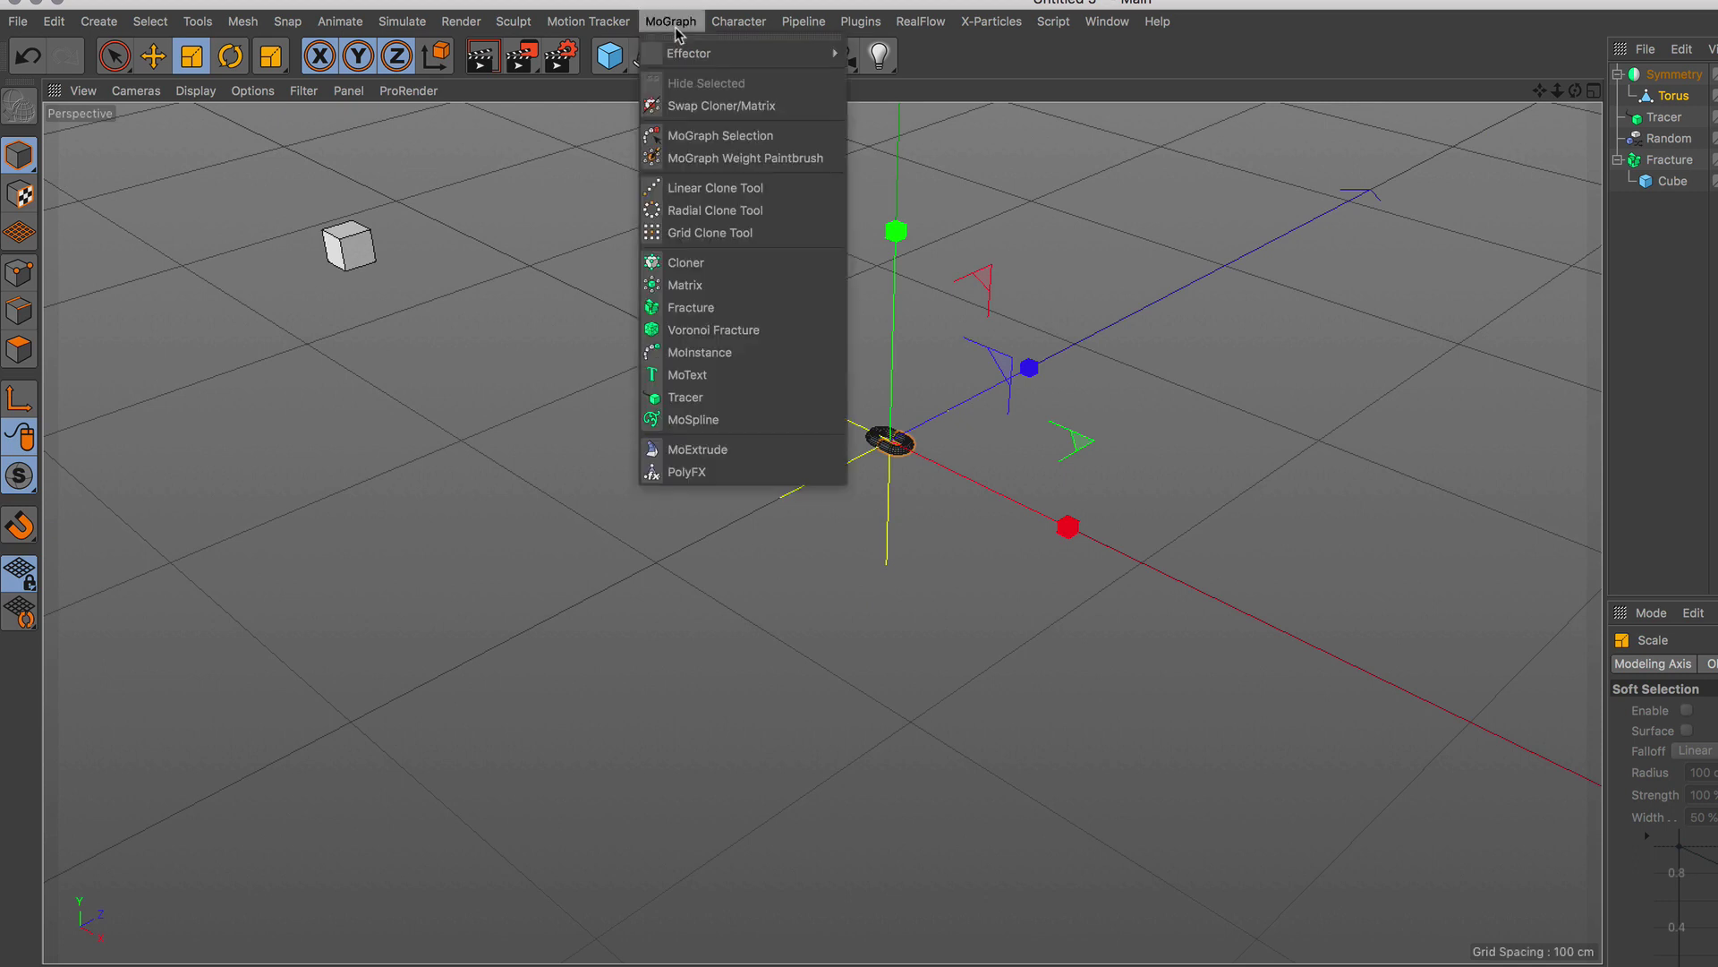
pyautogui.click(748, 268)
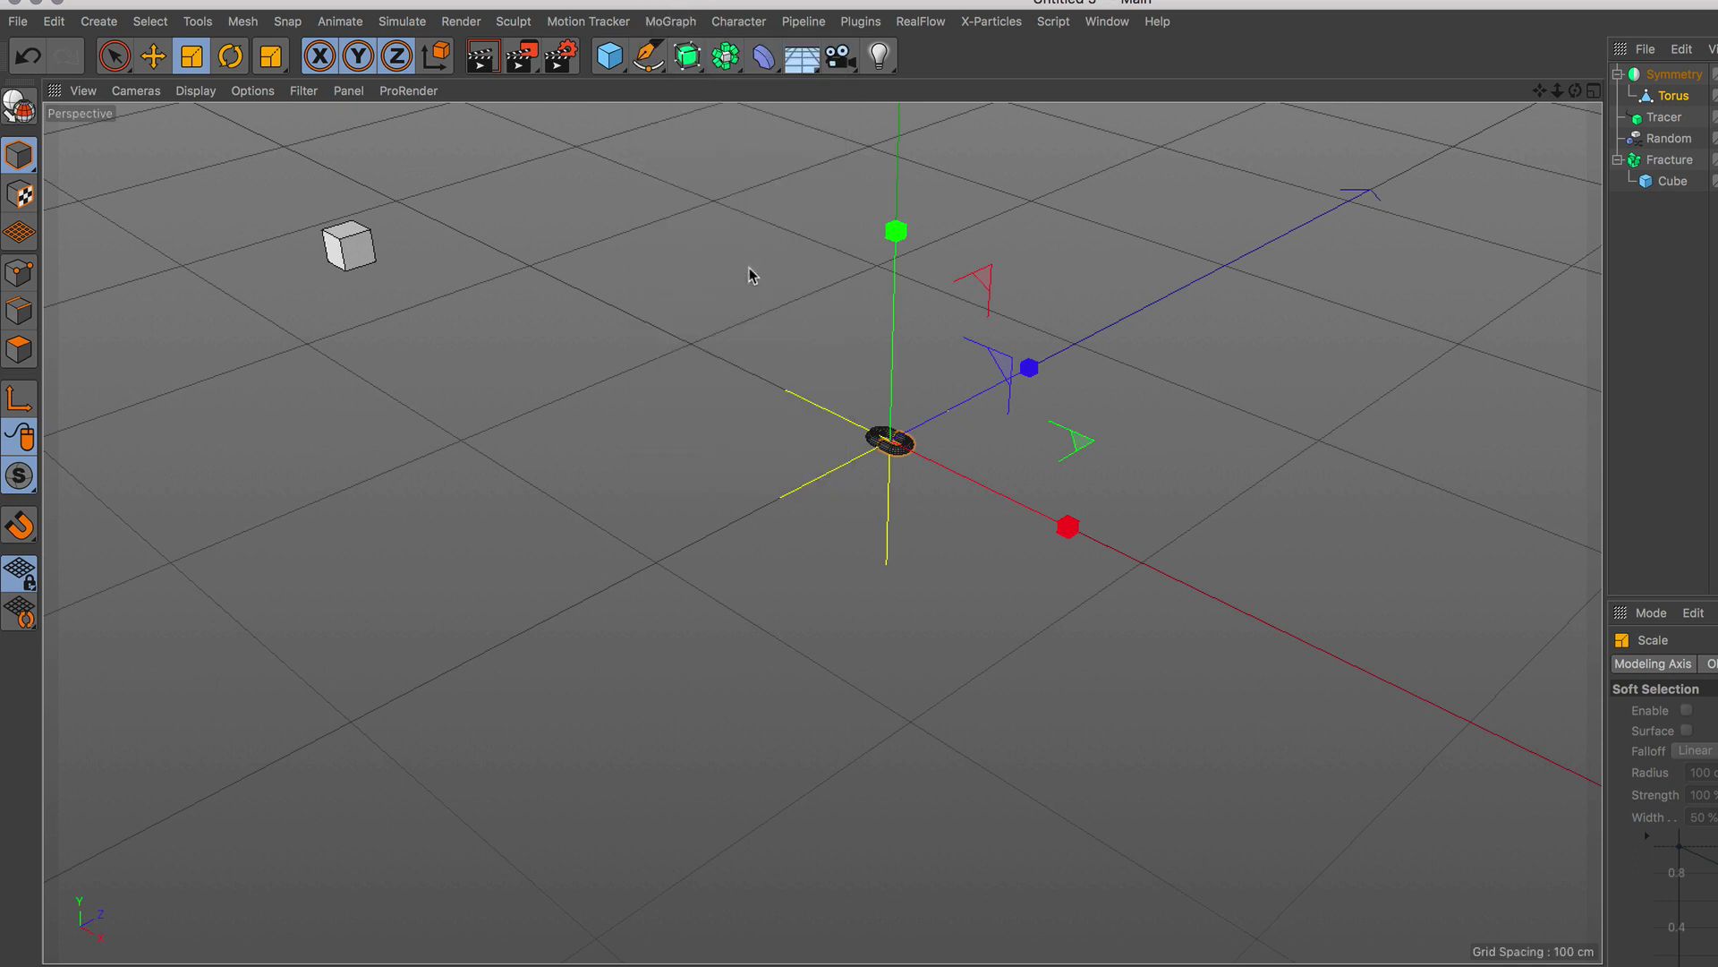
pyautogui.moveTo(1339, 75); pyautogui.dragTo(1349, 77)
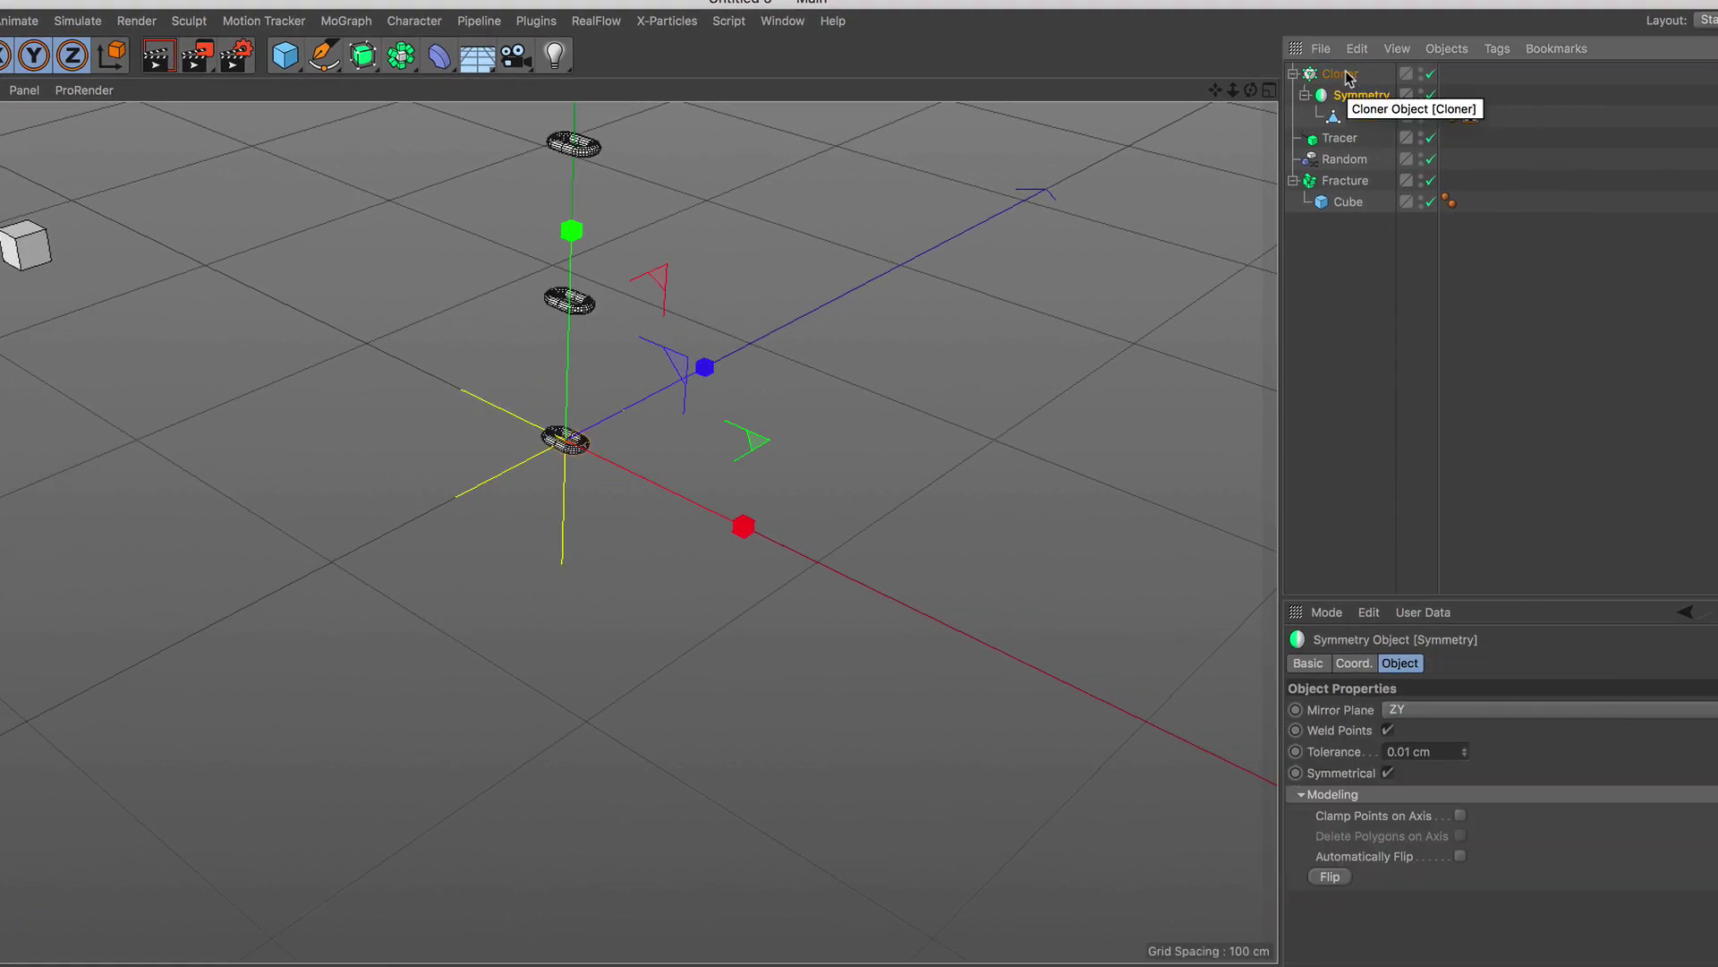
pyautogui.click(1349, 75)
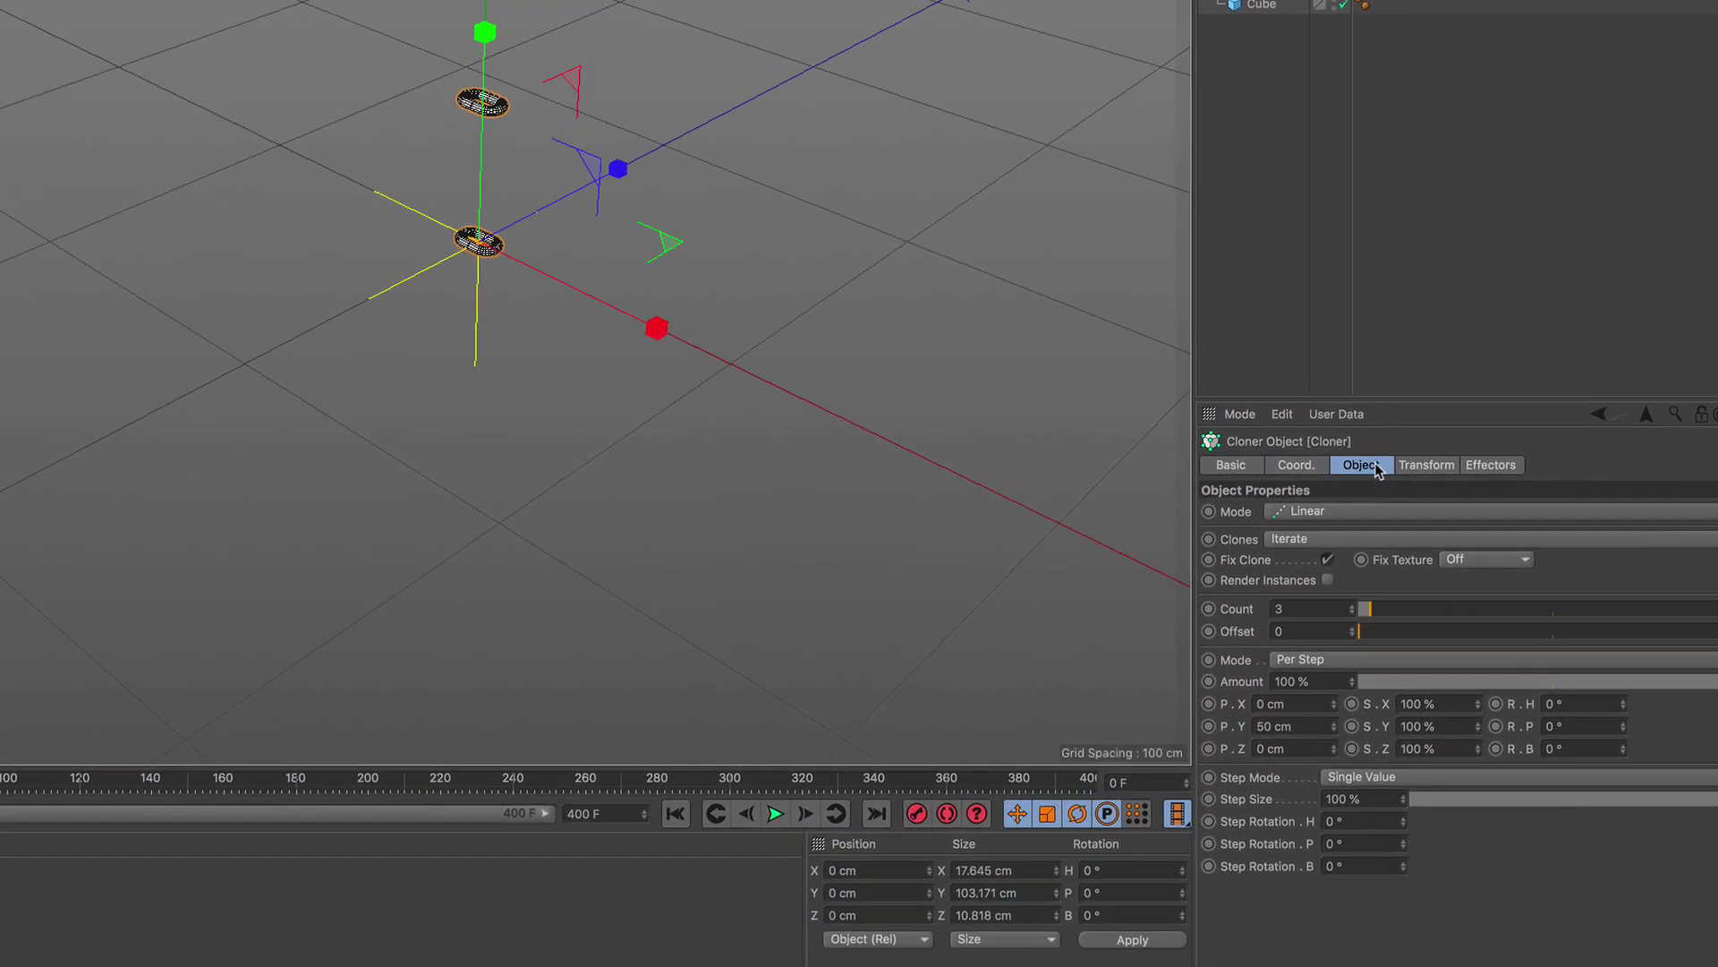
pyautogui.click(1362, 512)
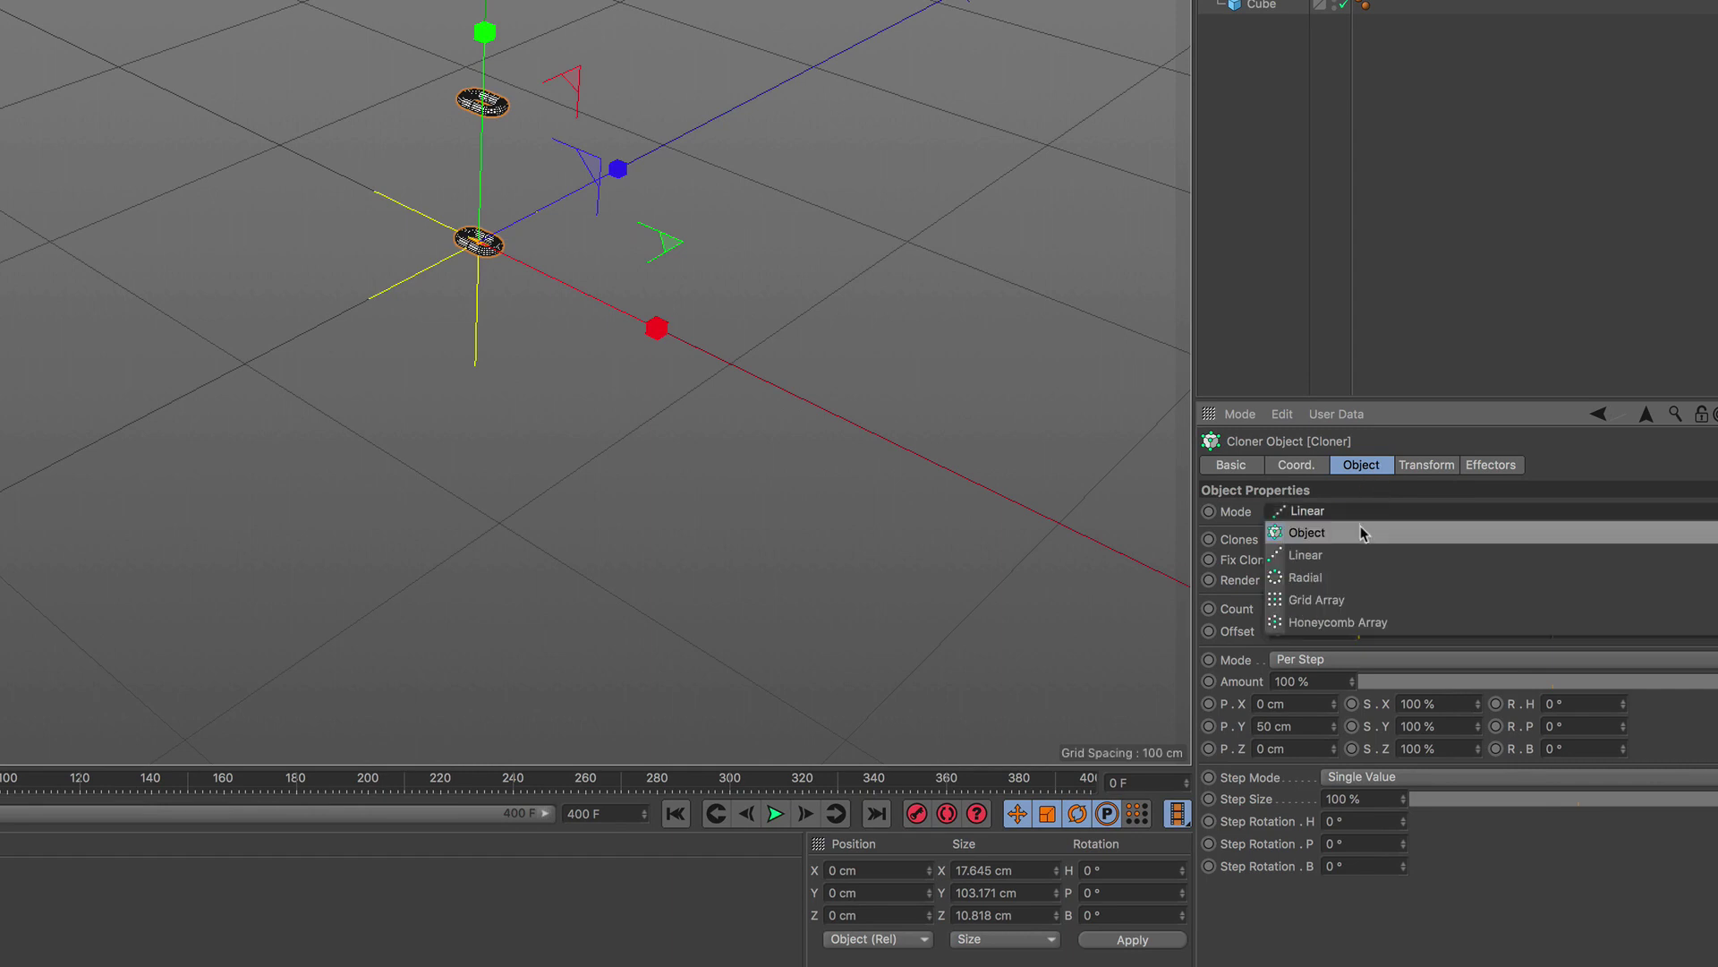
pyautogui.click(1364, 533)
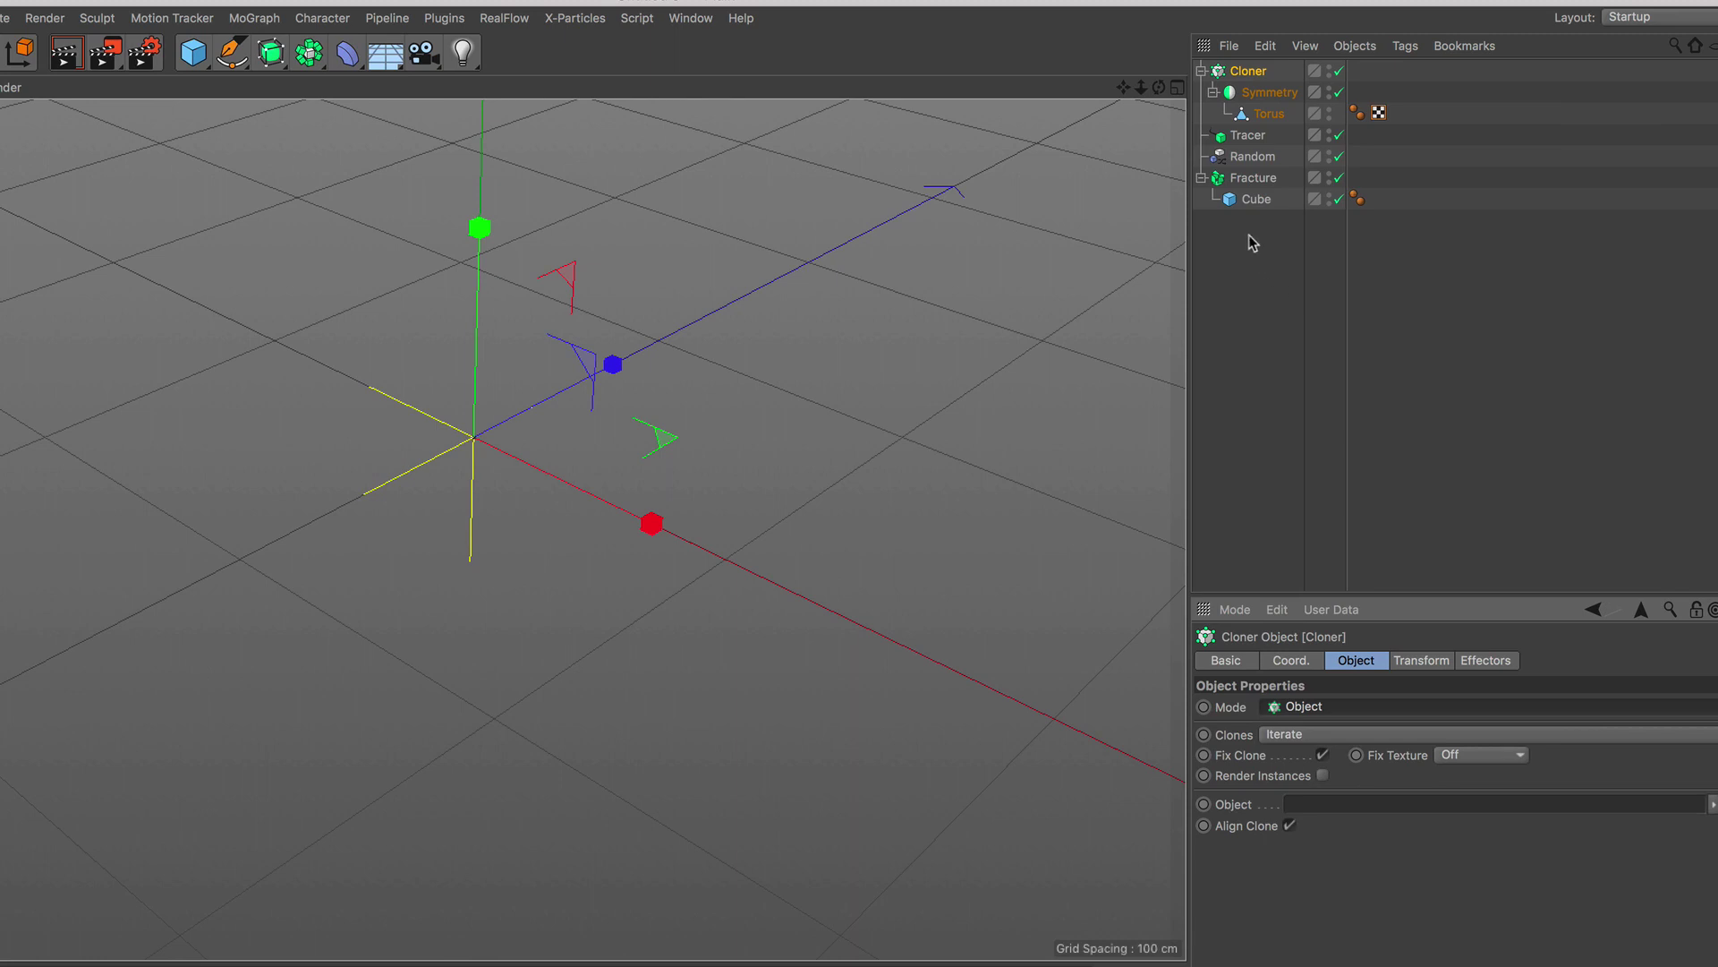
pyautogui.moveTo(1256, 144); pyautogui.dragTo(1352, 807)
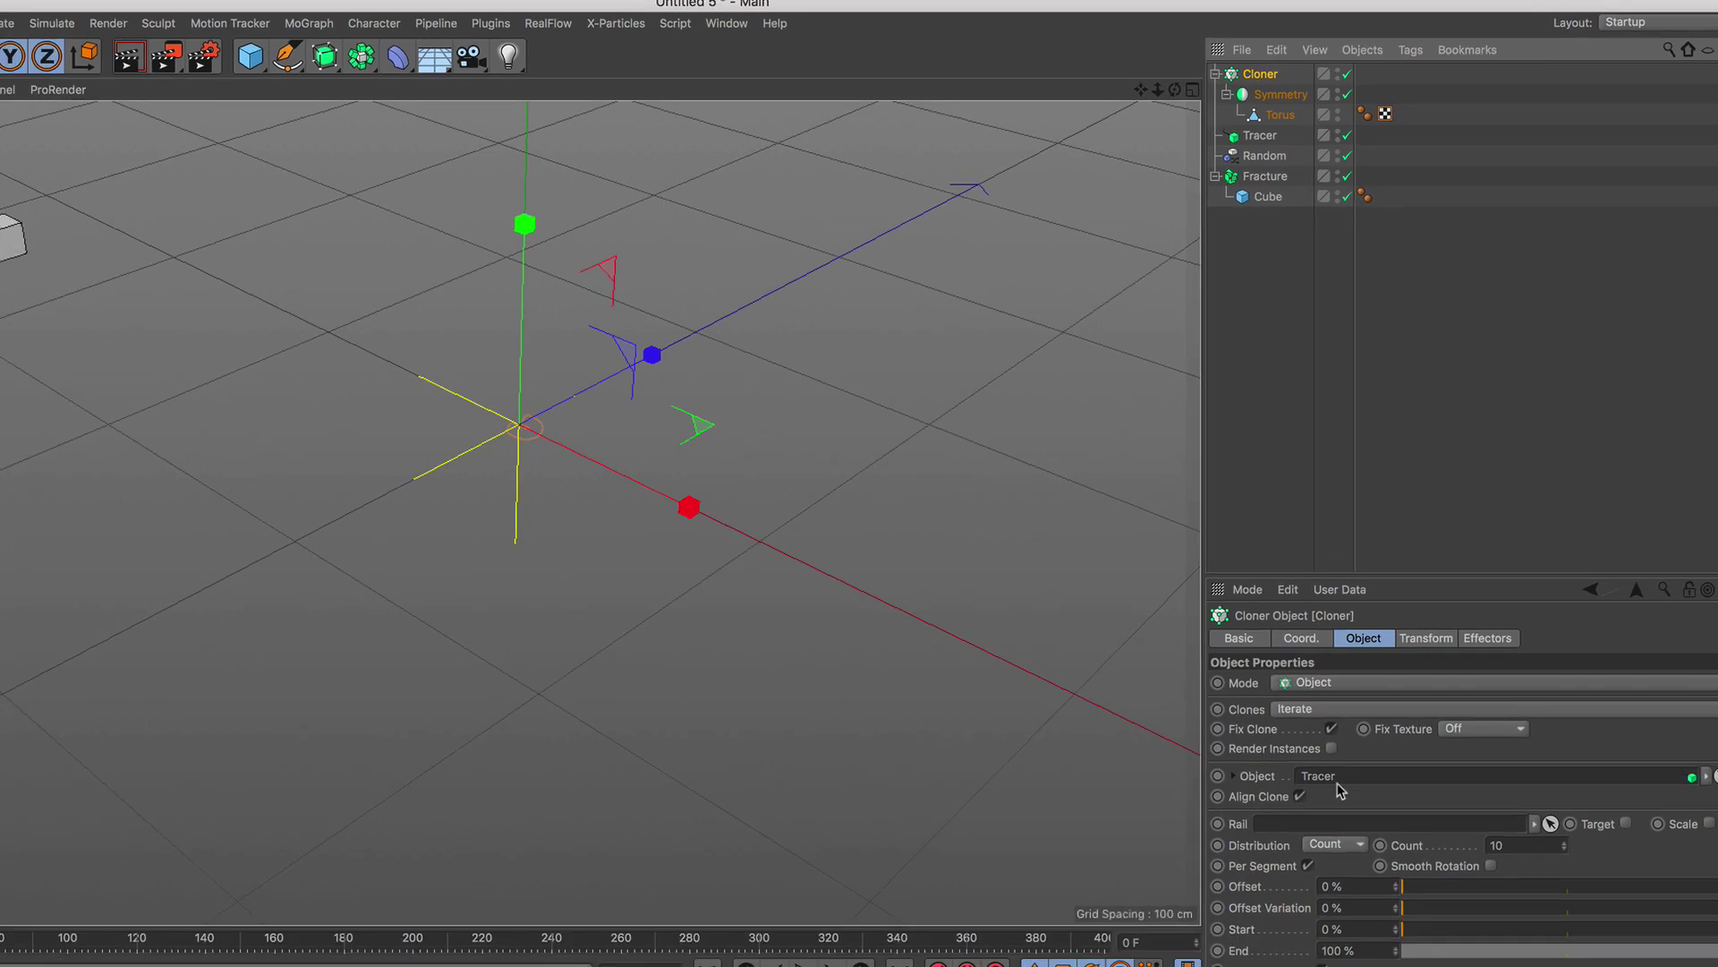
# Play the timeline to preview the ten links trailing the moving cube.
pyautogui.click(933, 825)
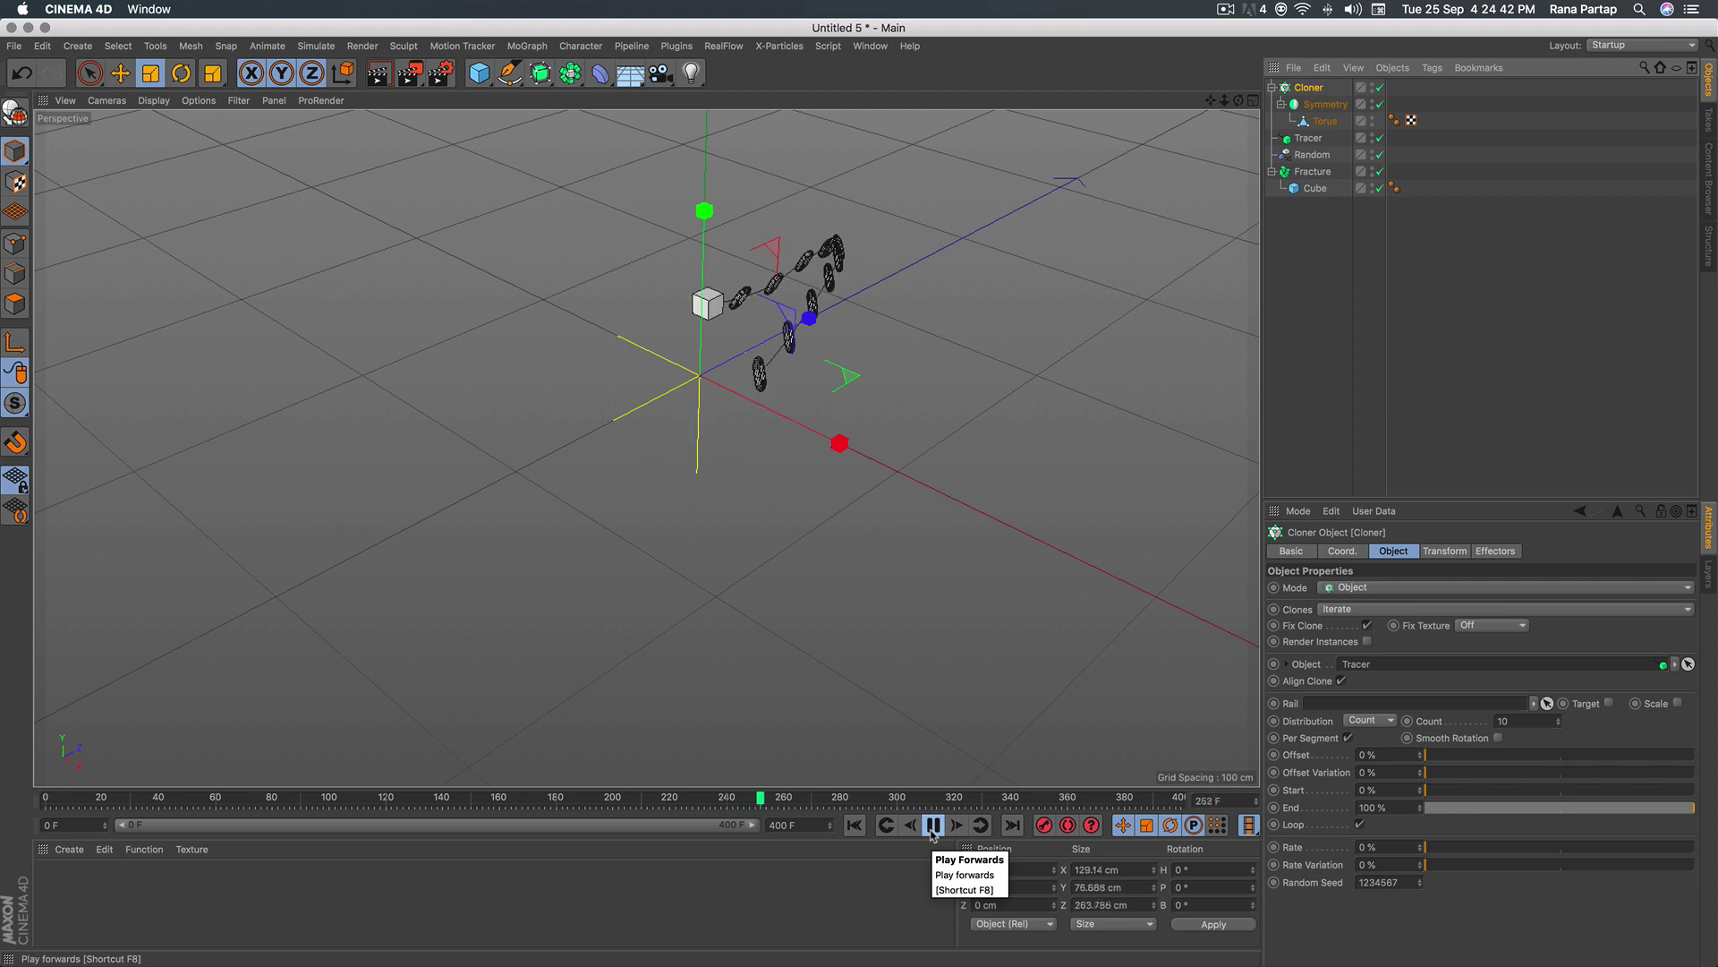
pyautogui.click(930, 830)
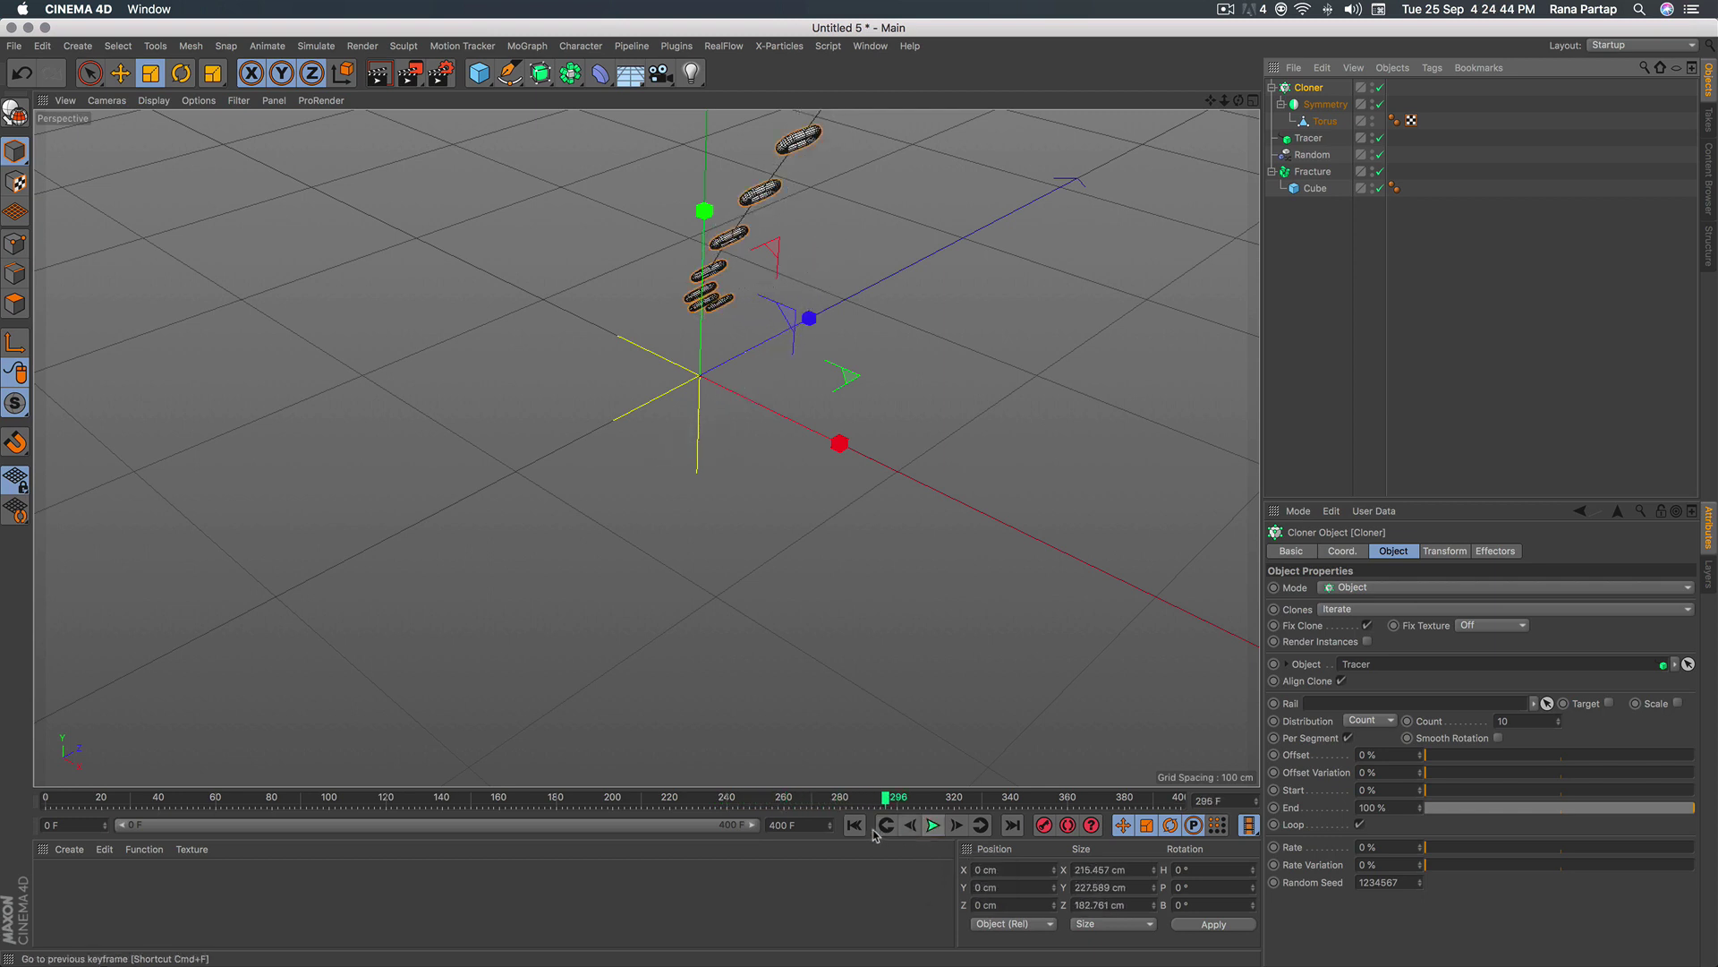
pyautogui.click(931, 831)
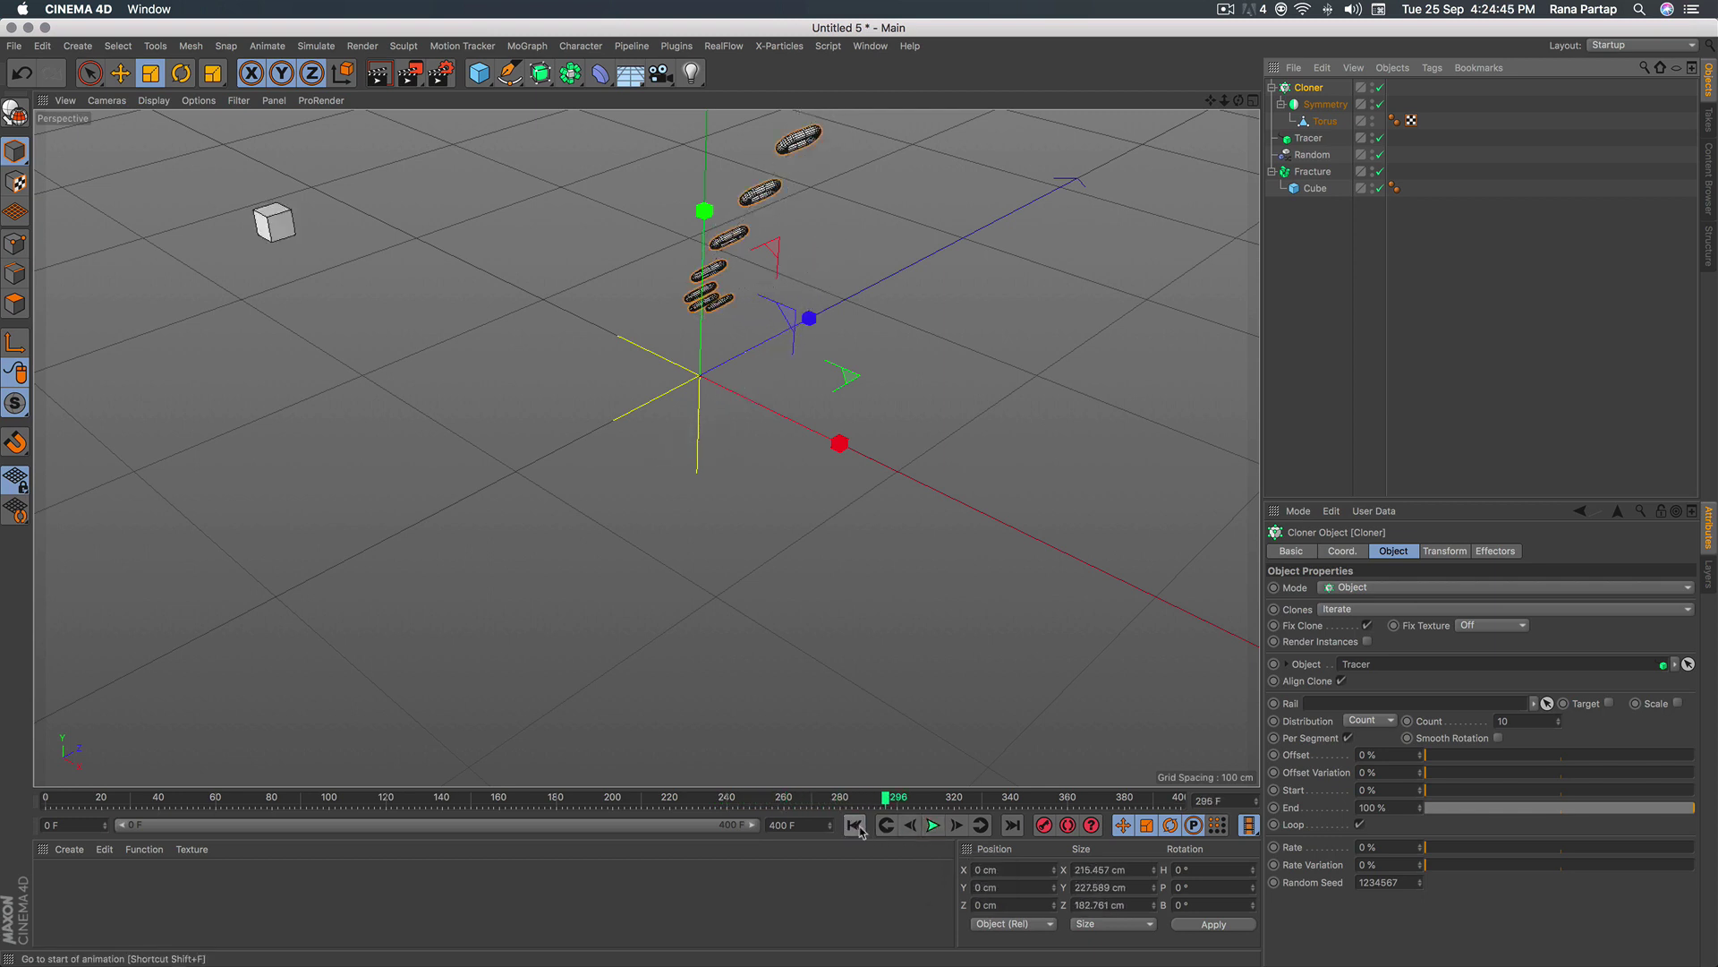
pyautogui.click(930, 828)
pyautogui.moveTo(595, 630)
pyautogui.keyDown('alt'); pyautogui.mouseDown()
pyautogui.moveTo(425, 497)
pyautogui.moveTo(606, 538)
pyautogui.mouseUp(); pyautogui.keyUp('alt')
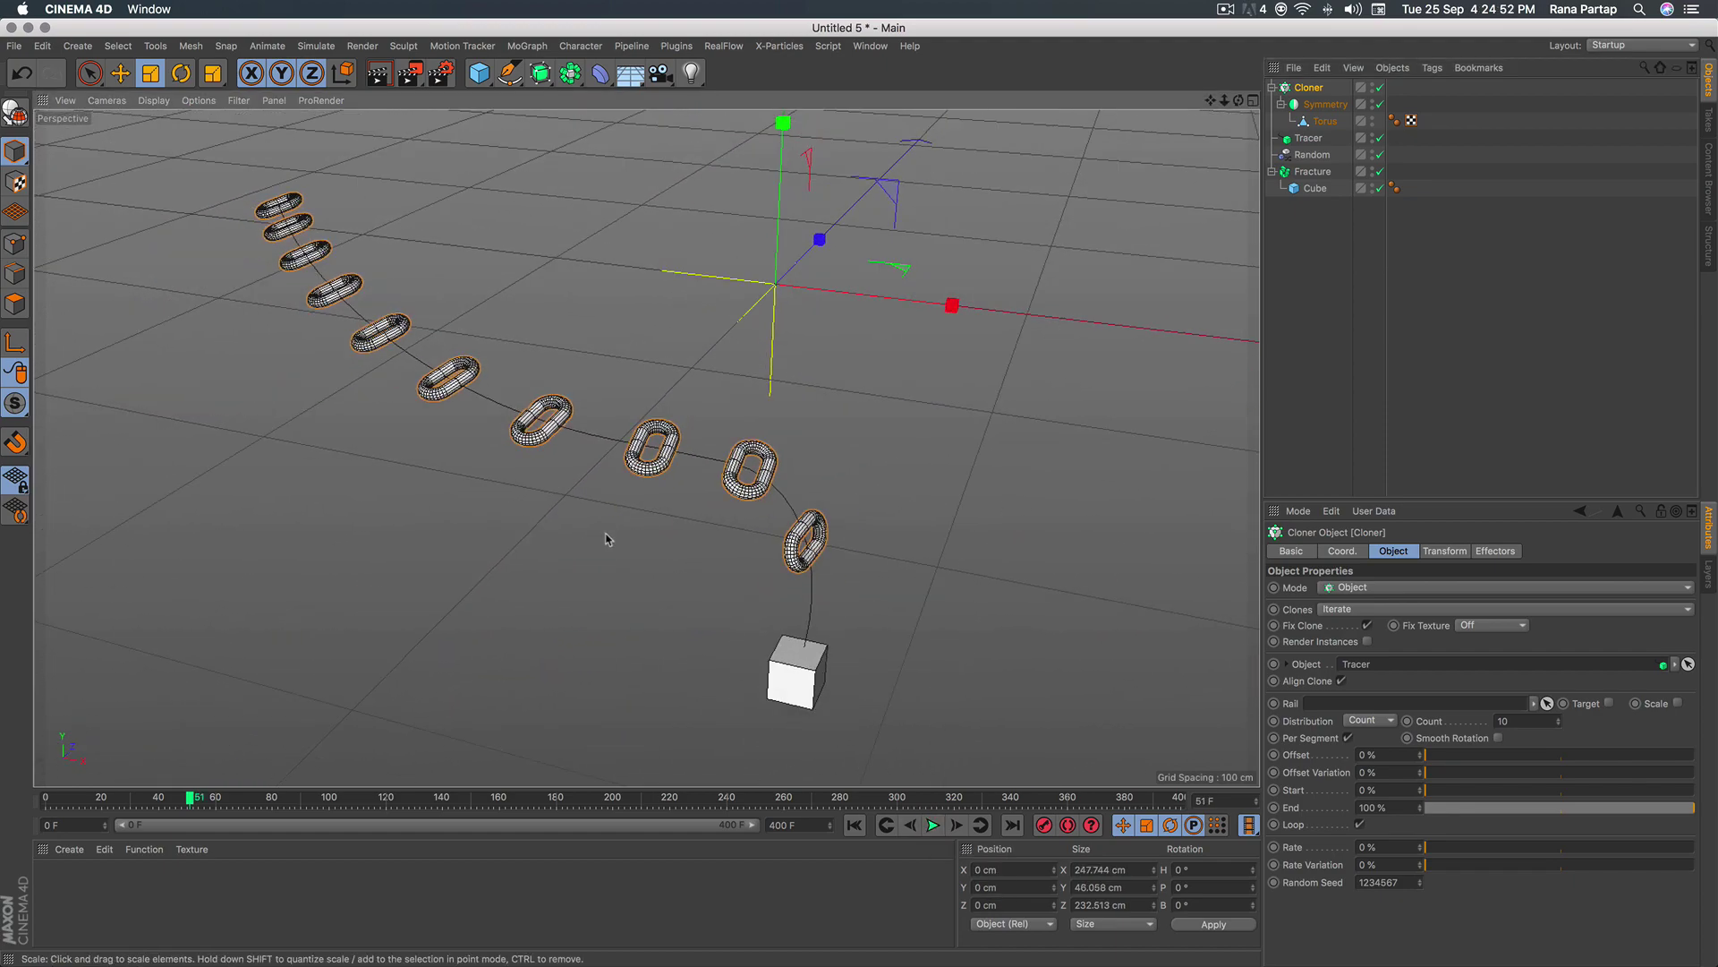
# Space the clones evenly along the Tracer and turn each by 90° in R.H.
pyautogui.click(1385, 719)
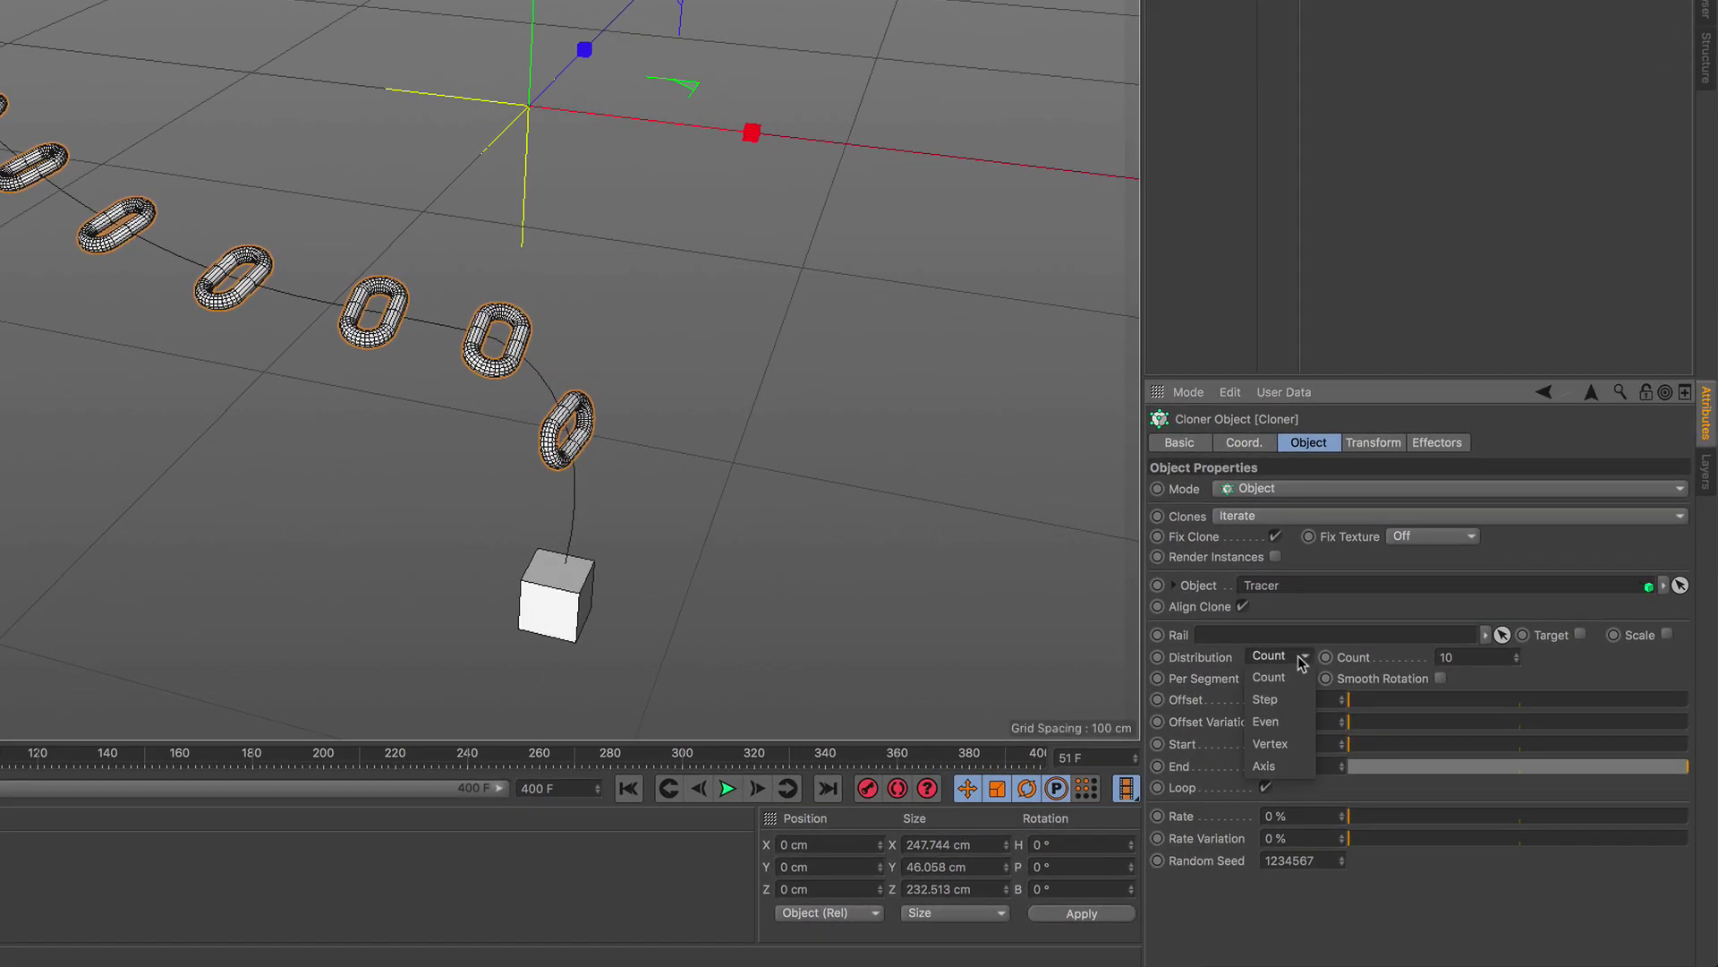
pyautogui.click(1291, 720)
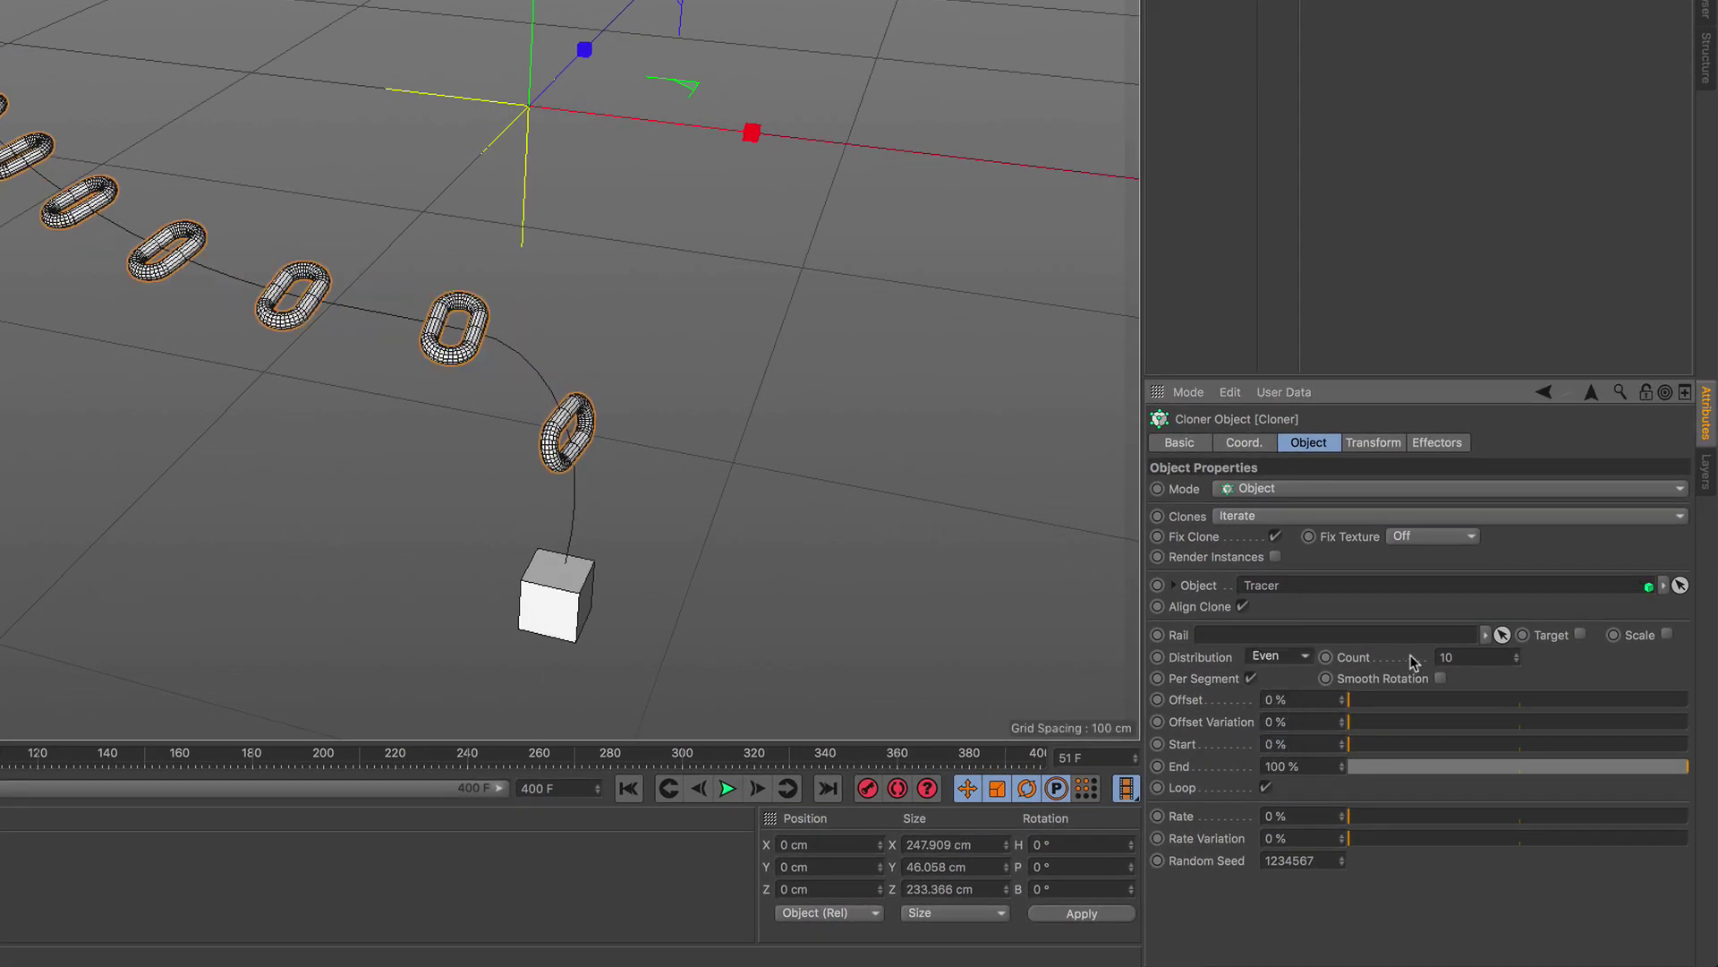
pyautogui.moveTo(1517, 664); pyautogui.dragTo(1520, 662)
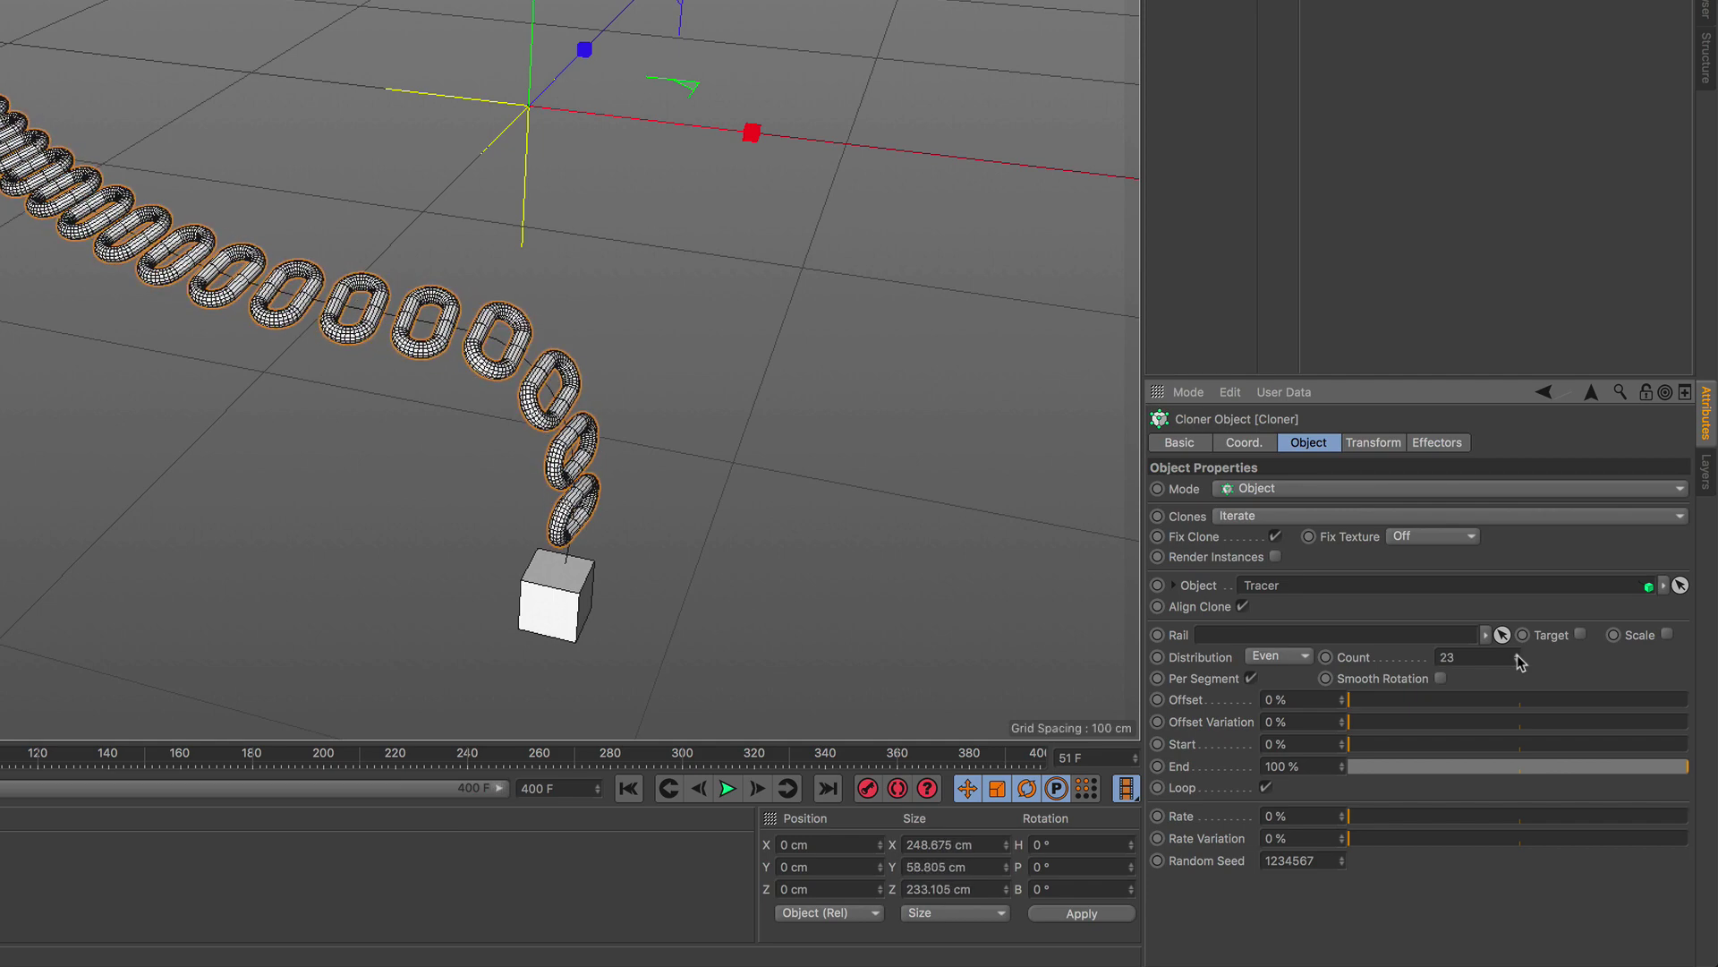
pyautogui.click(1378, 443)
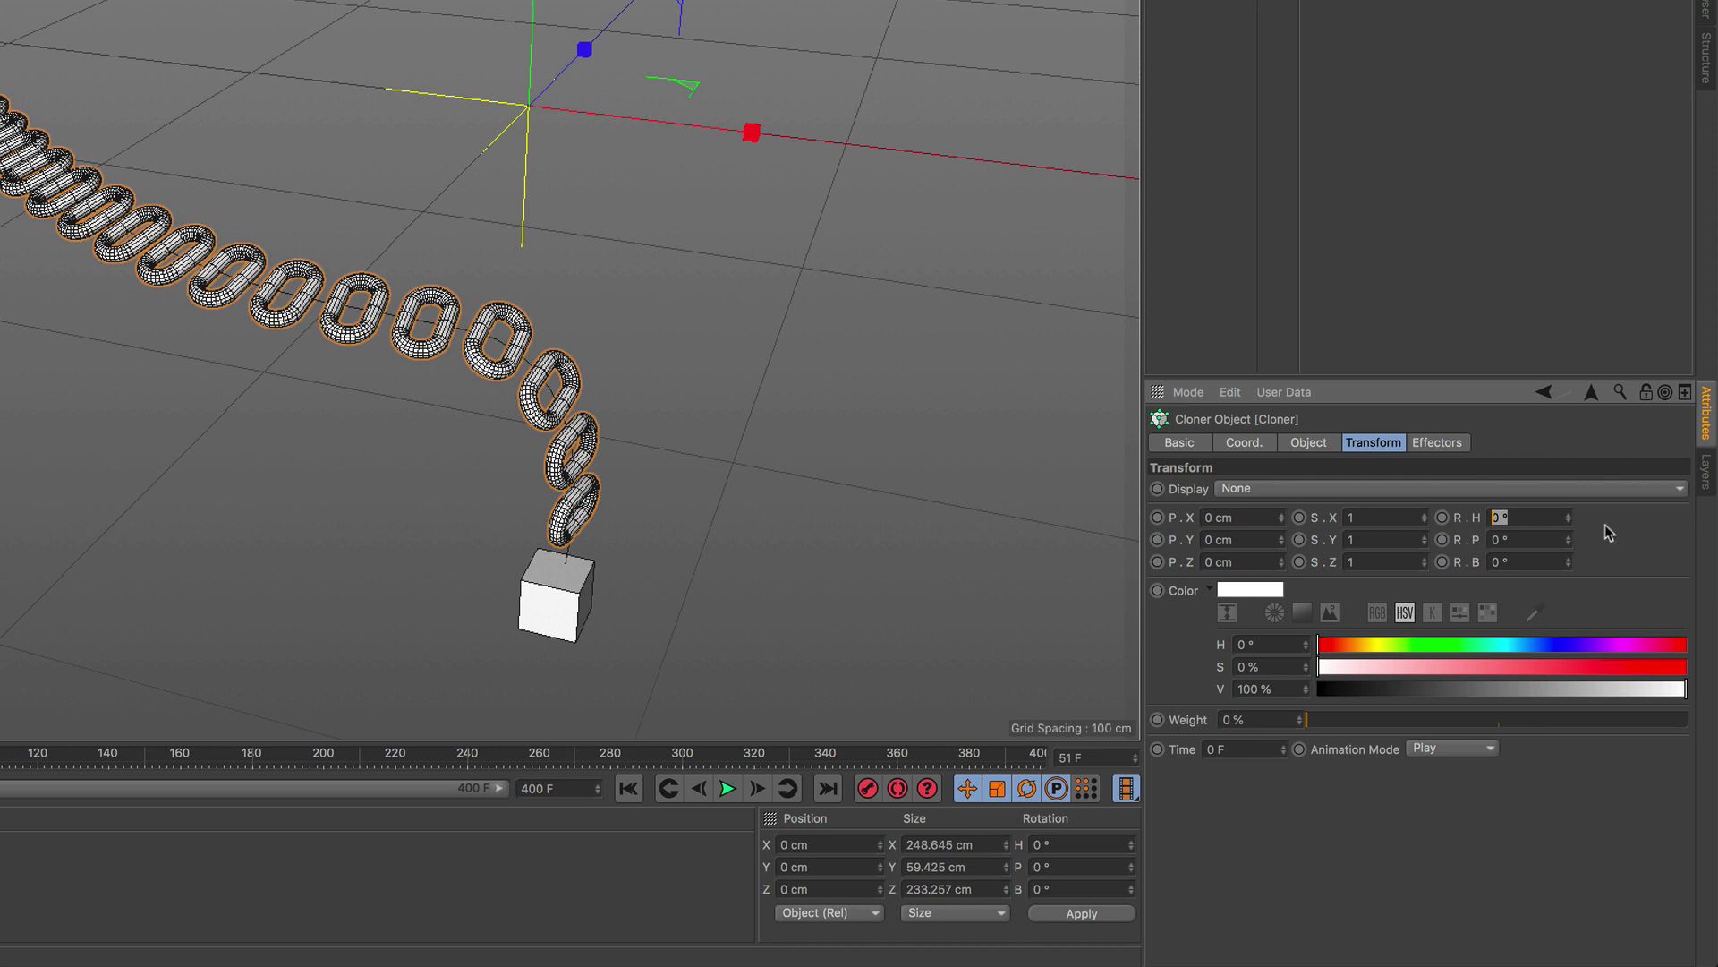
pyautogui.write('90')
pyautogui.press('Return')
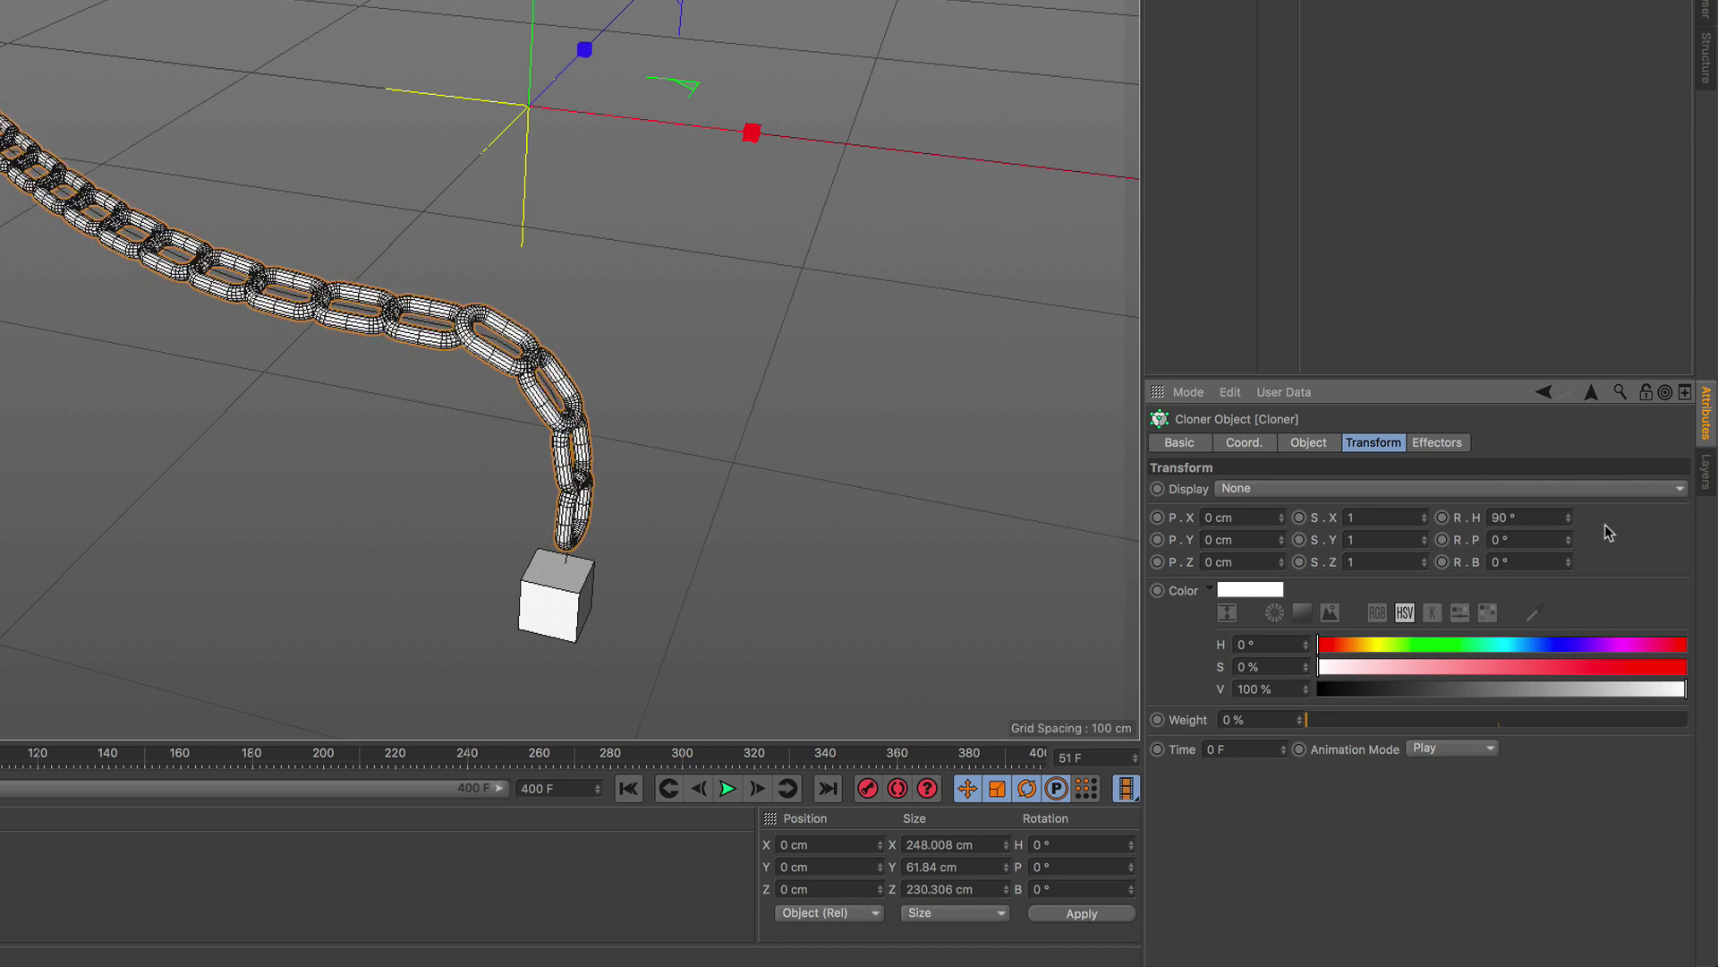
# Raise the Cloner count to 28 links to form a continuous chain.
pyautogui.click(1312, 445)
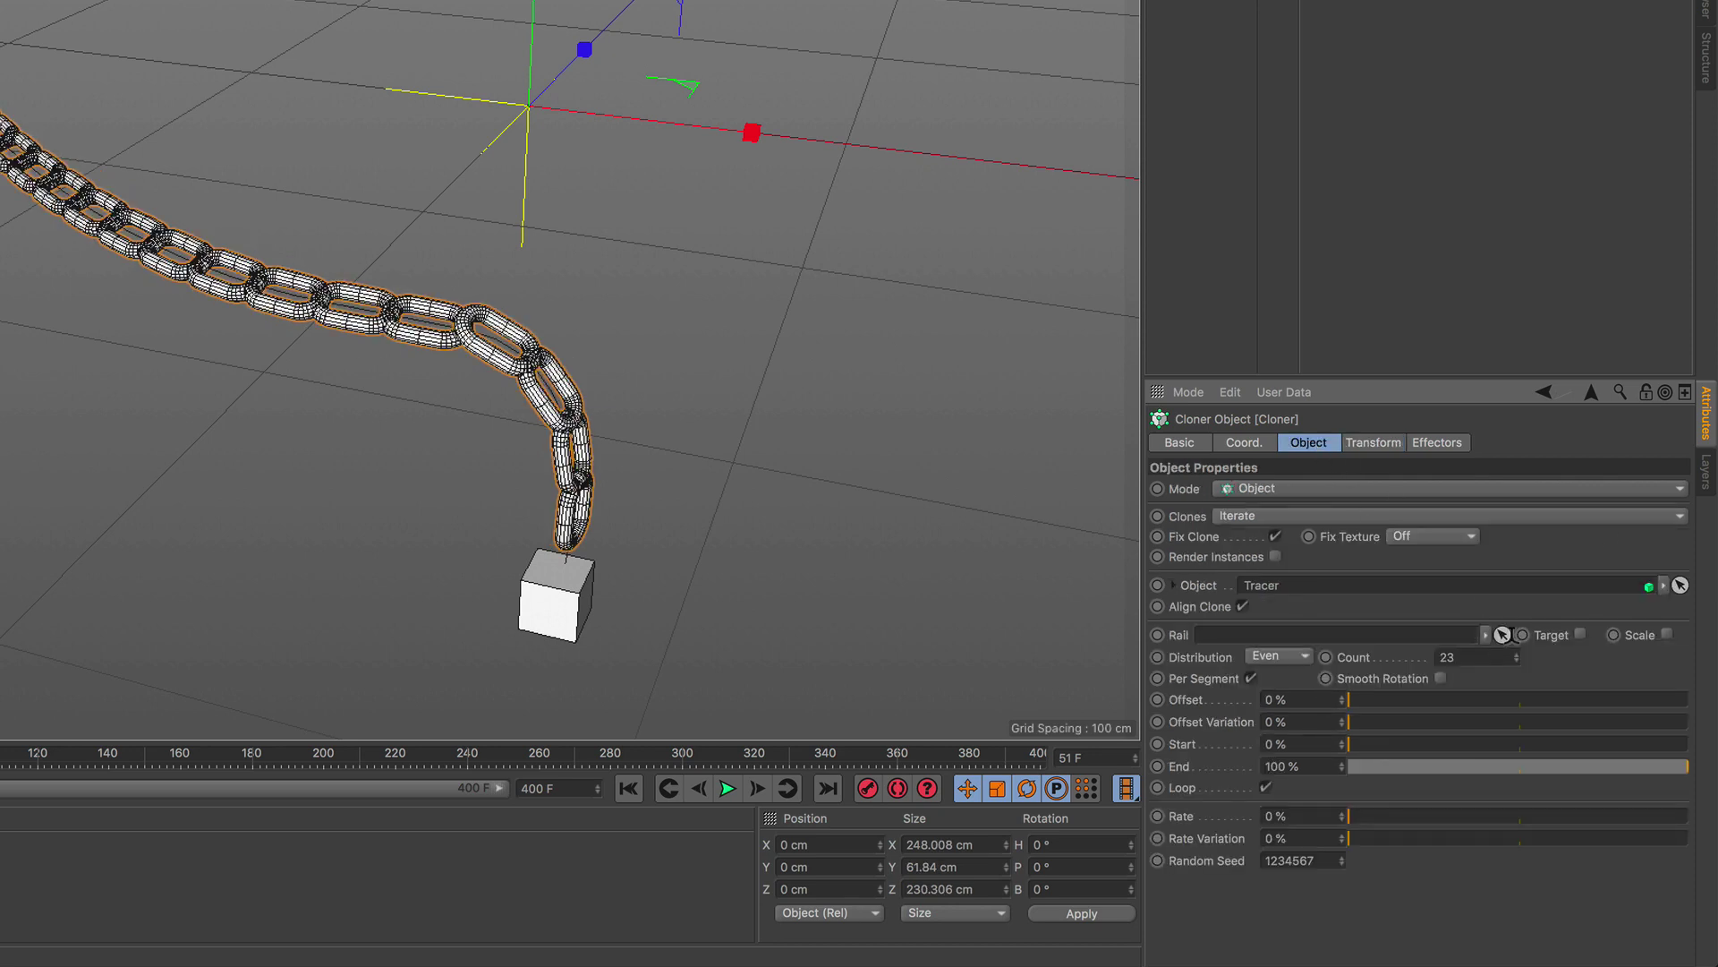
pyautogui.click(1519, 656)
pyautogui.click(1520, 657)
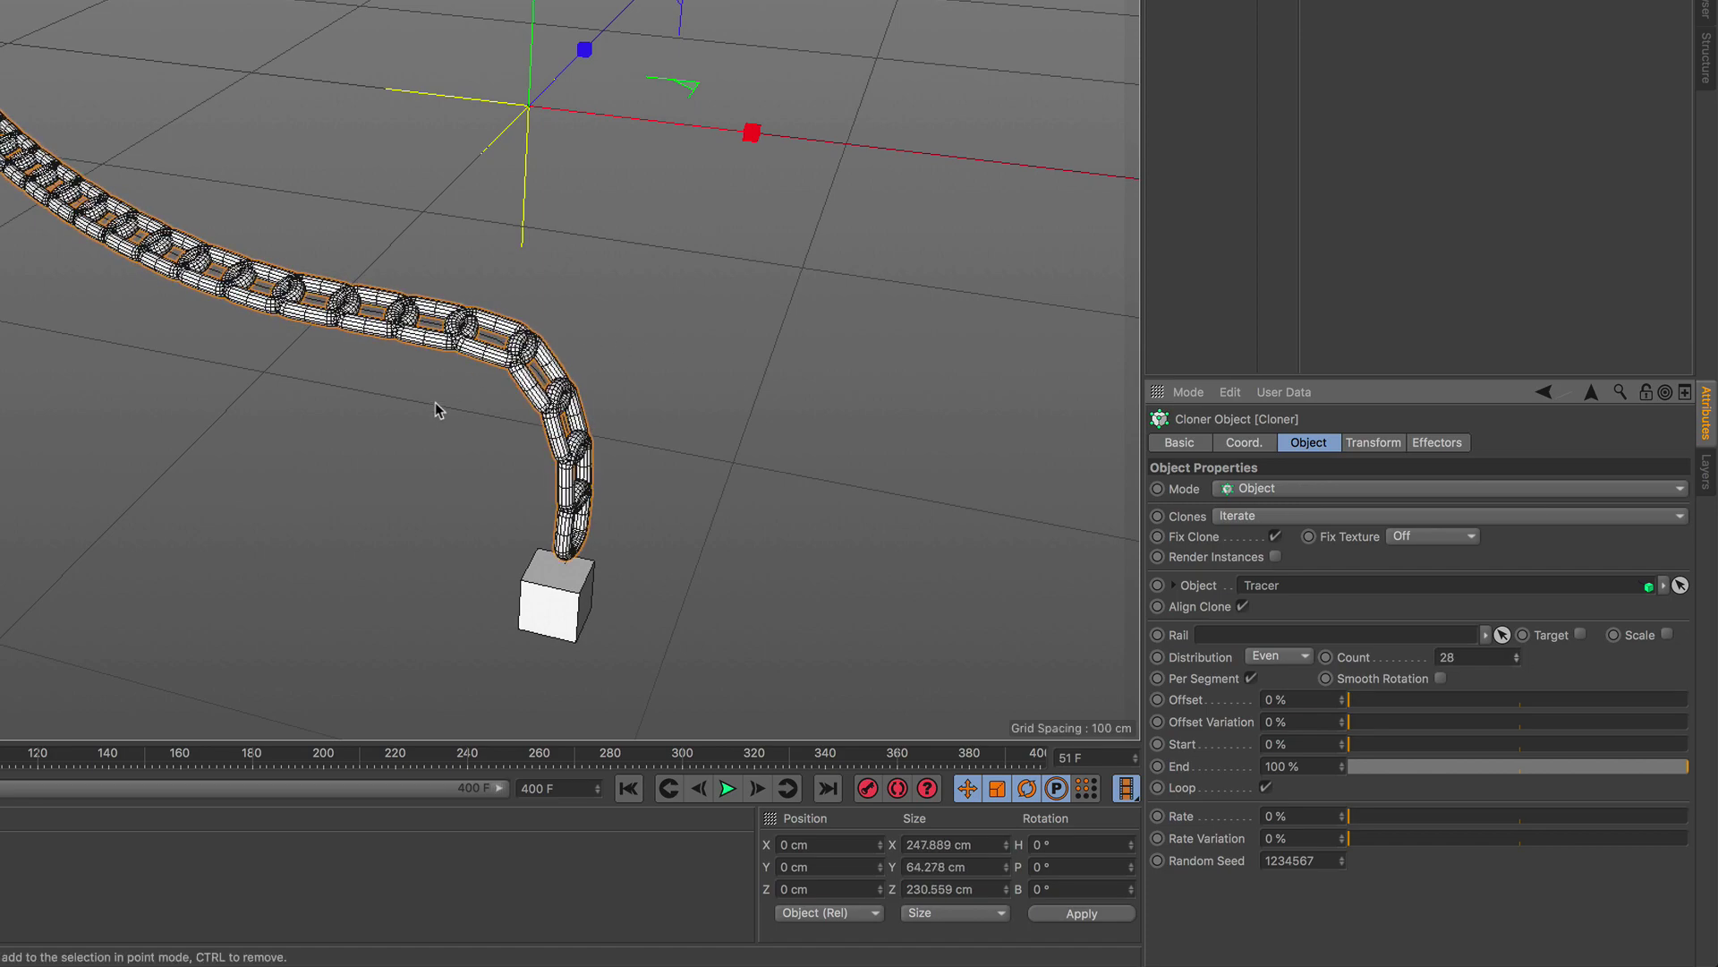
pyautogui.scroll(2, 435, 410)
pyautogui.scroll(3, 376, 358)
pyautogui.scroll(3, 380, 400)
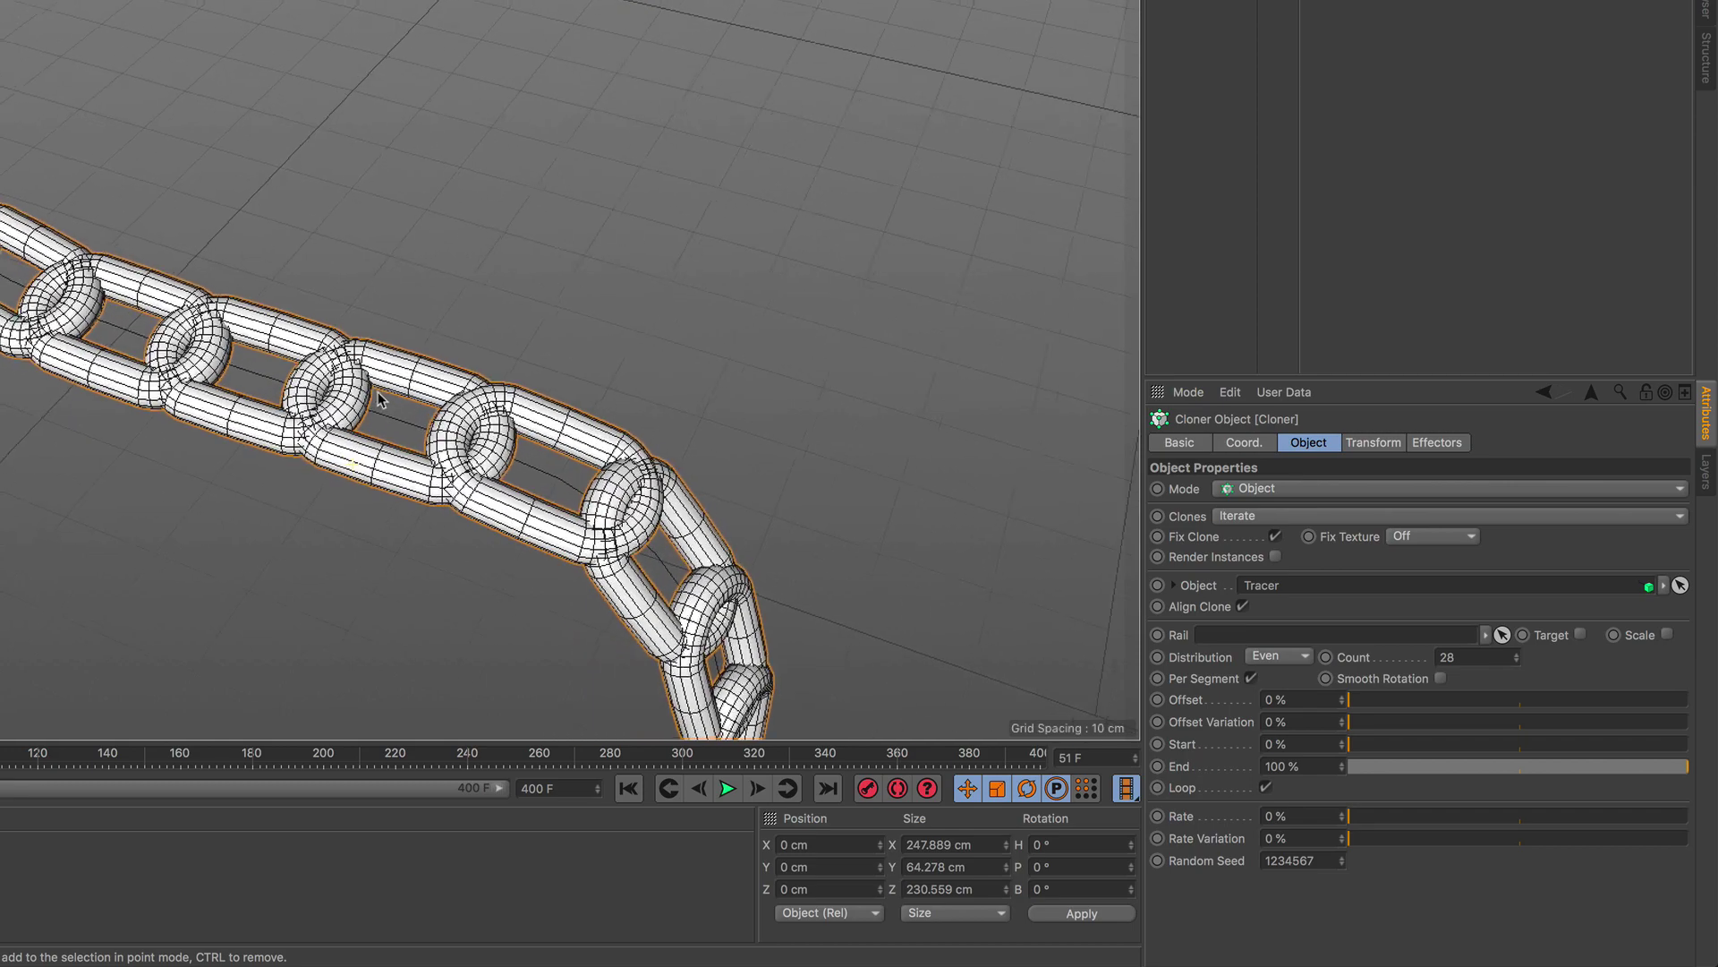
pyautogui.scroll(-2, 367, 439)
pyautogui.scroll(-2, 352, 486)
pyautogui.scroll(2, 351, 489)
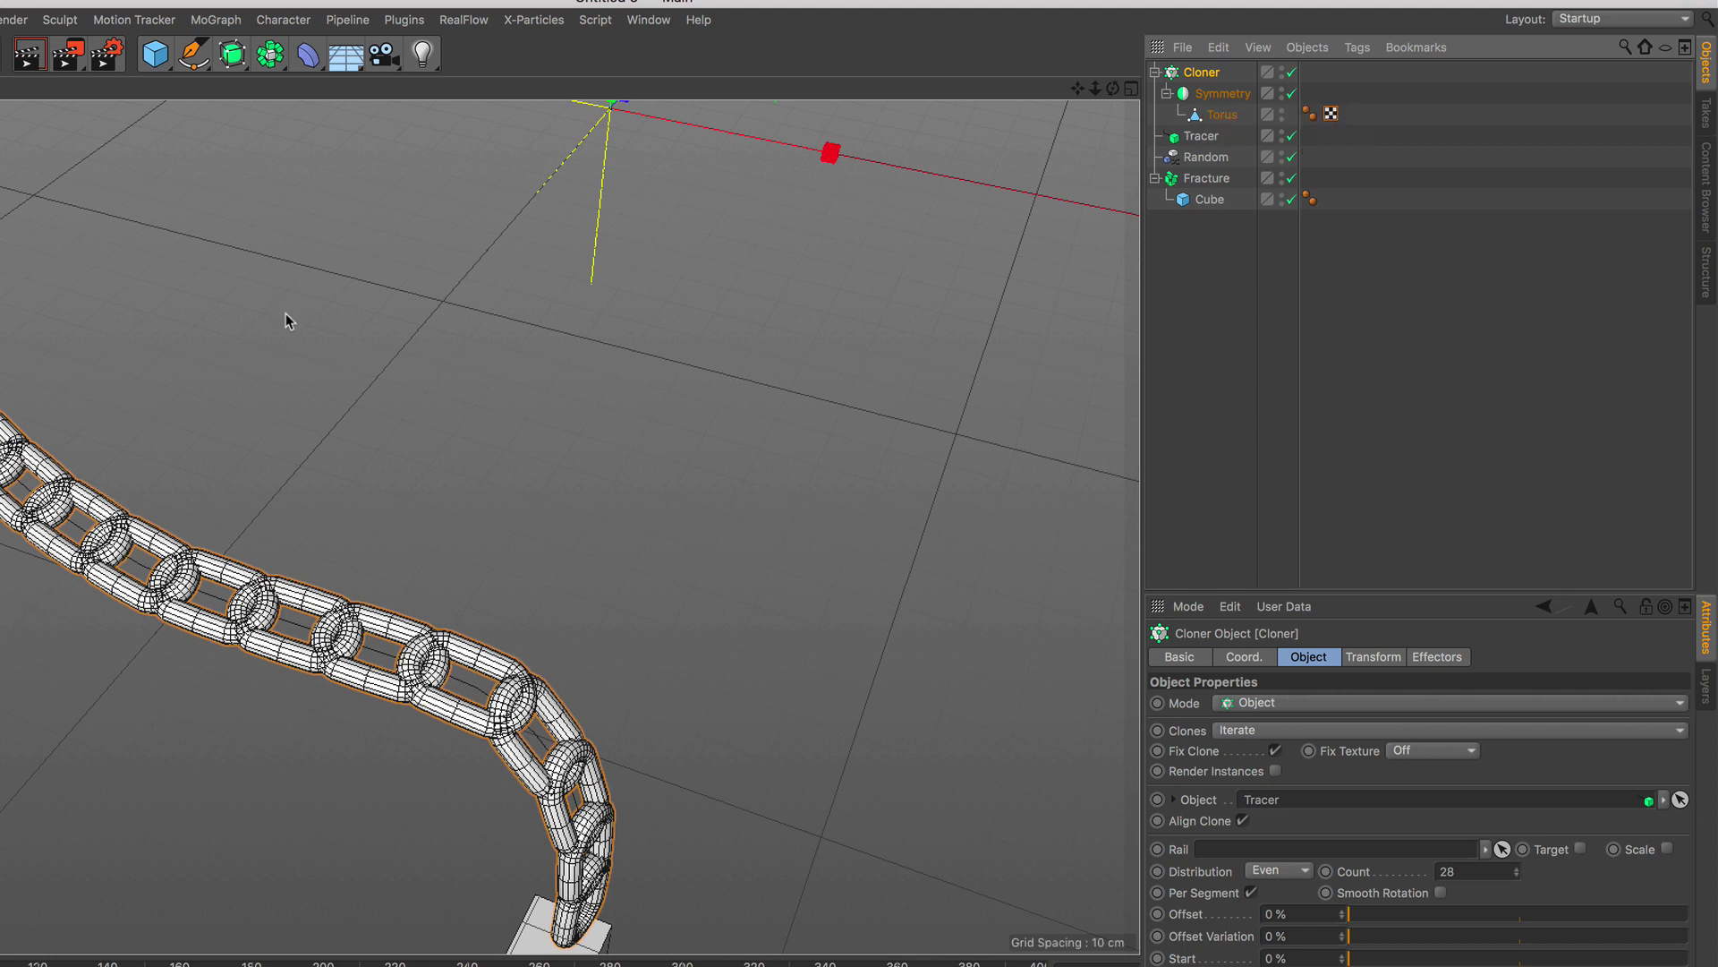
pyautogui.click(216, 19)
pyautogui.moveTo(288, 51)
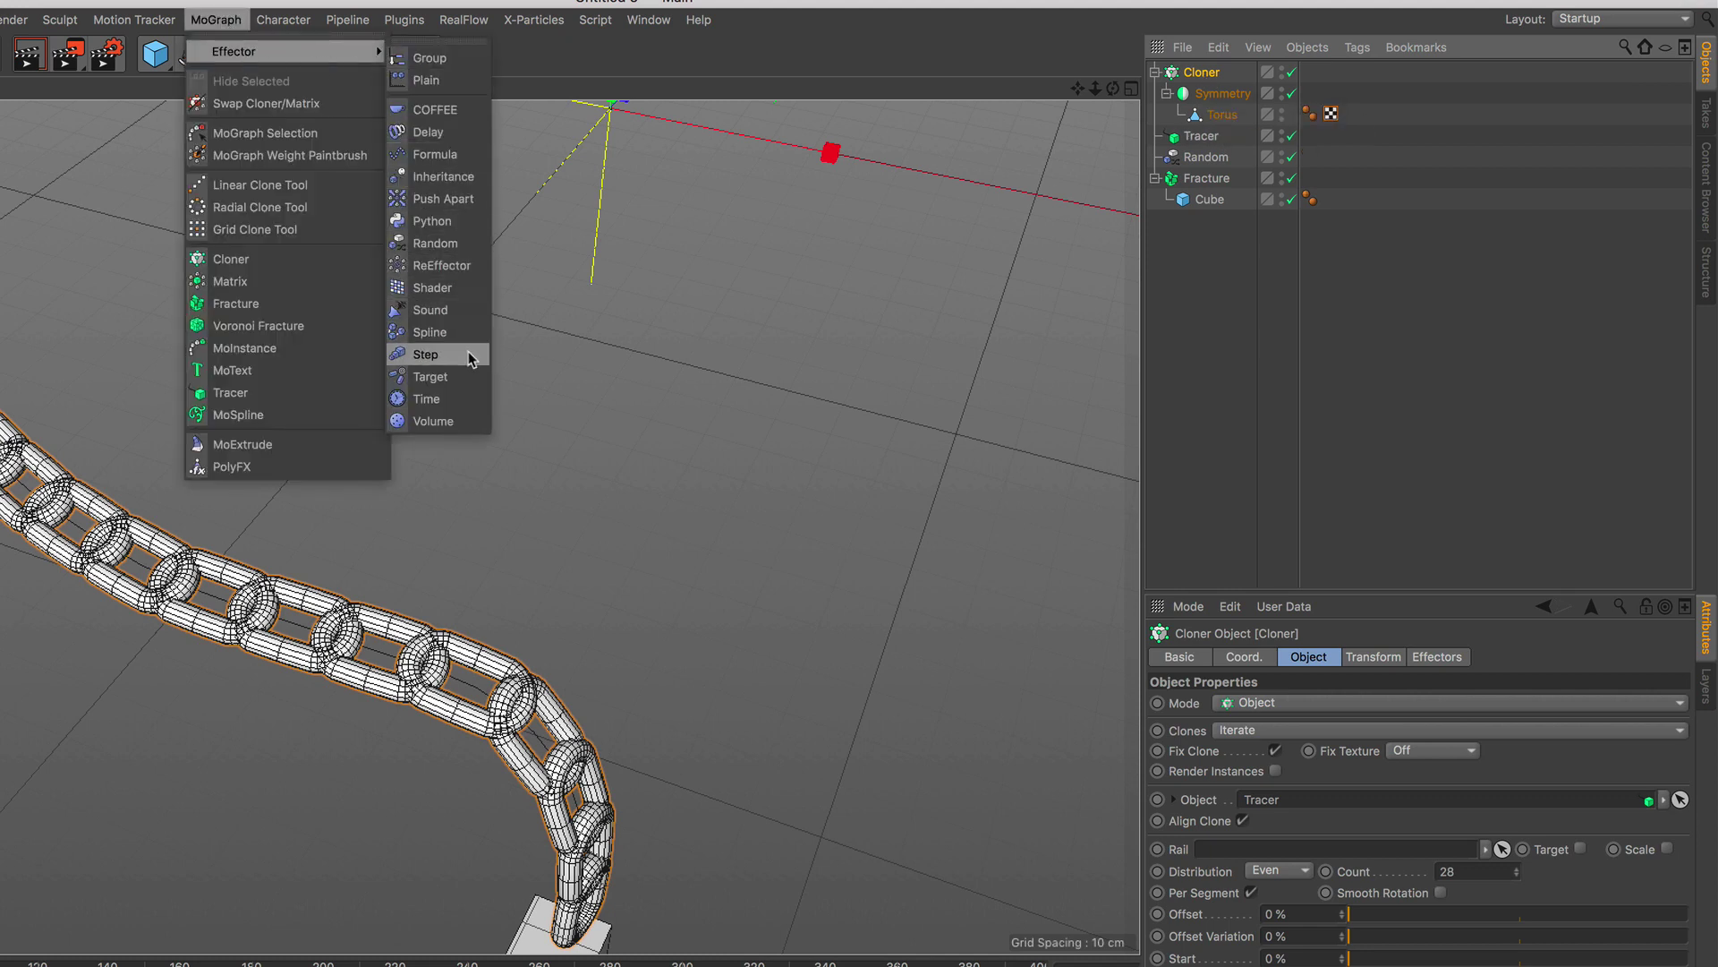
# Add a Step effector with Scale unchecked, Rotation checked, and 30 entered for R.P.
pyautogui.click(426, 355)
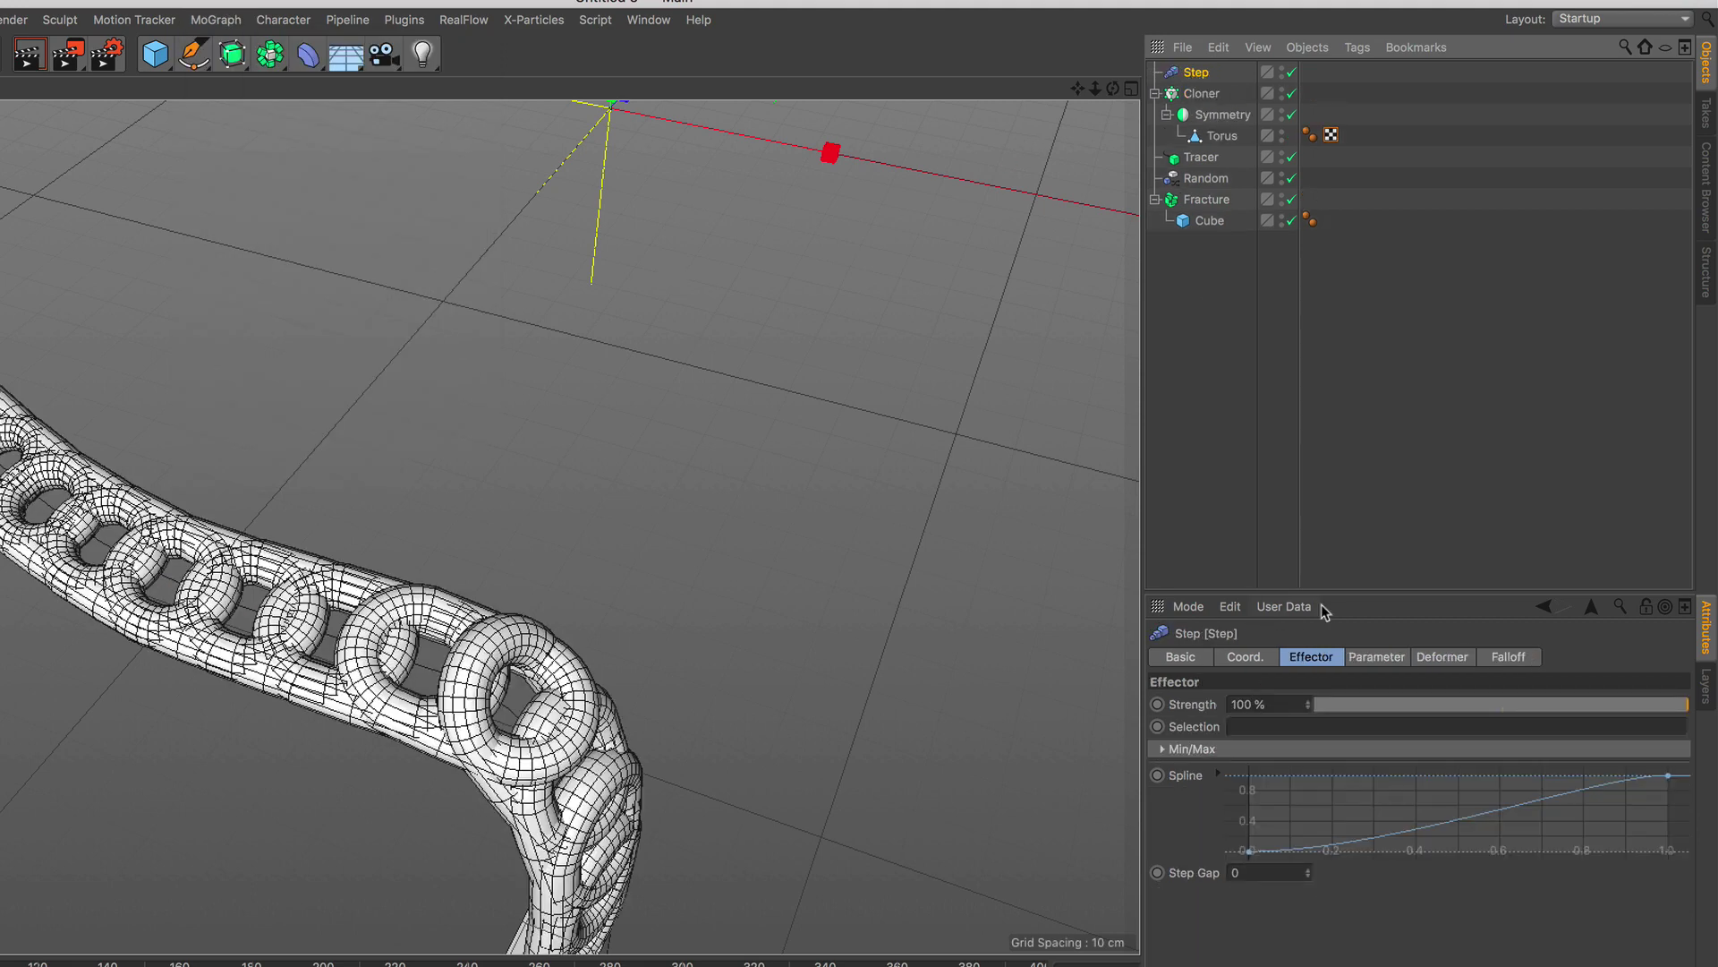
pyautogui.click(1376, 656)
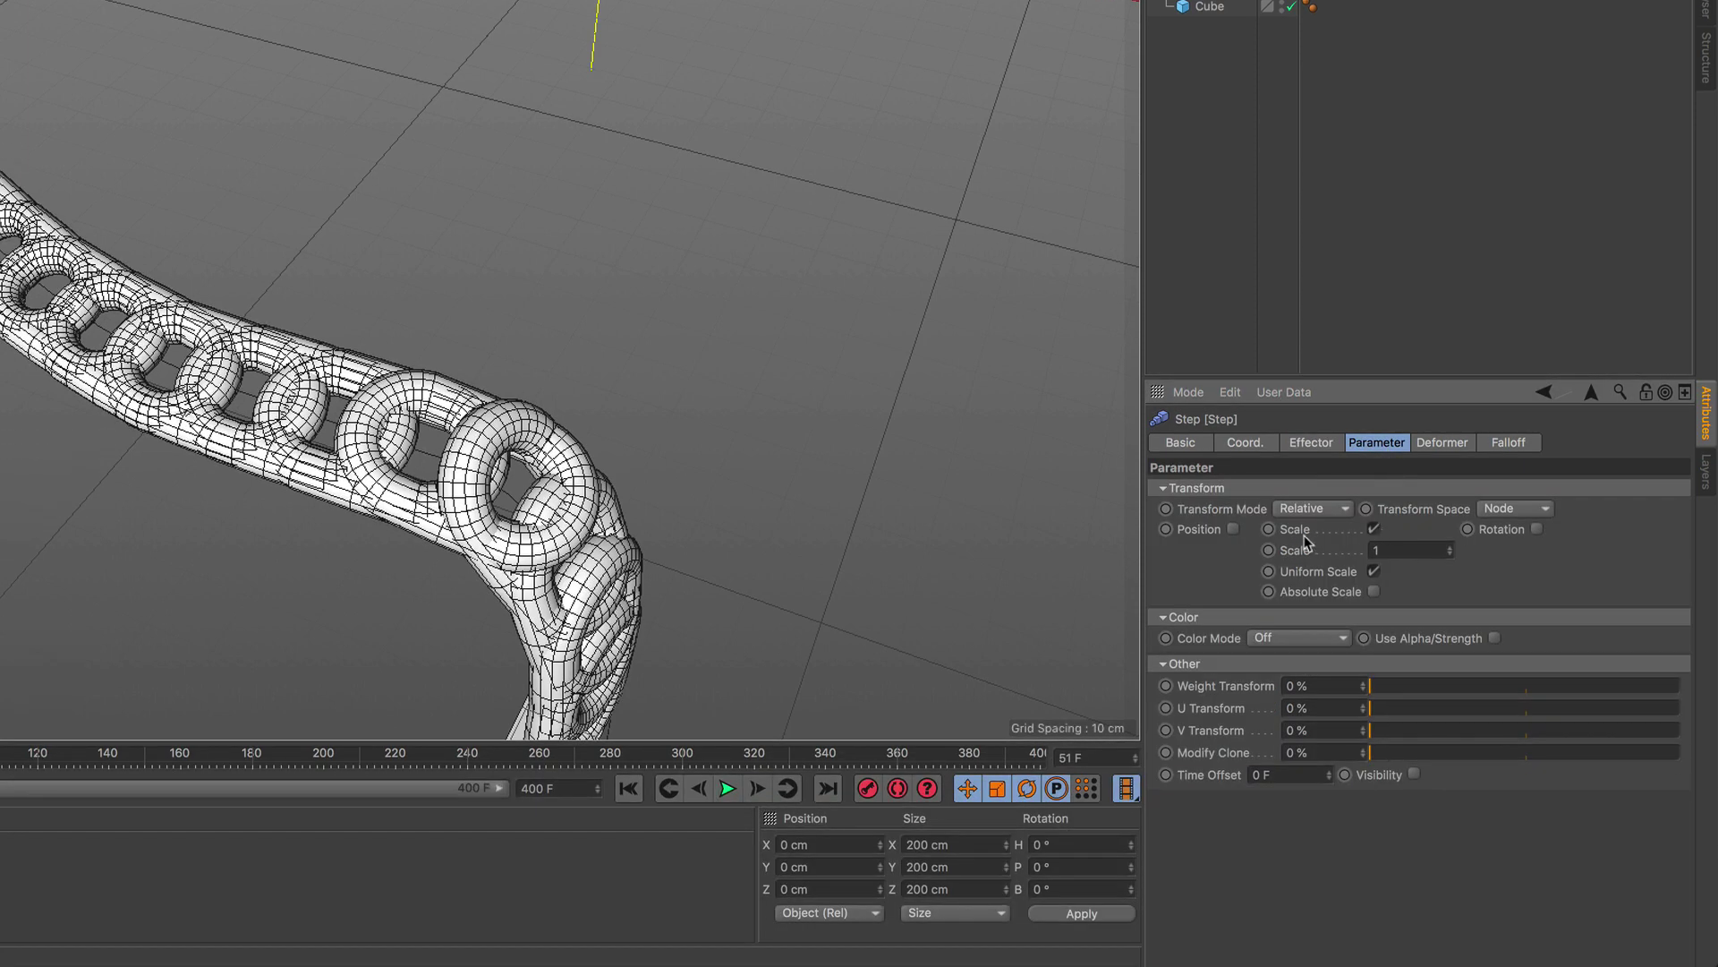
pyautogui.click(1375, 529)
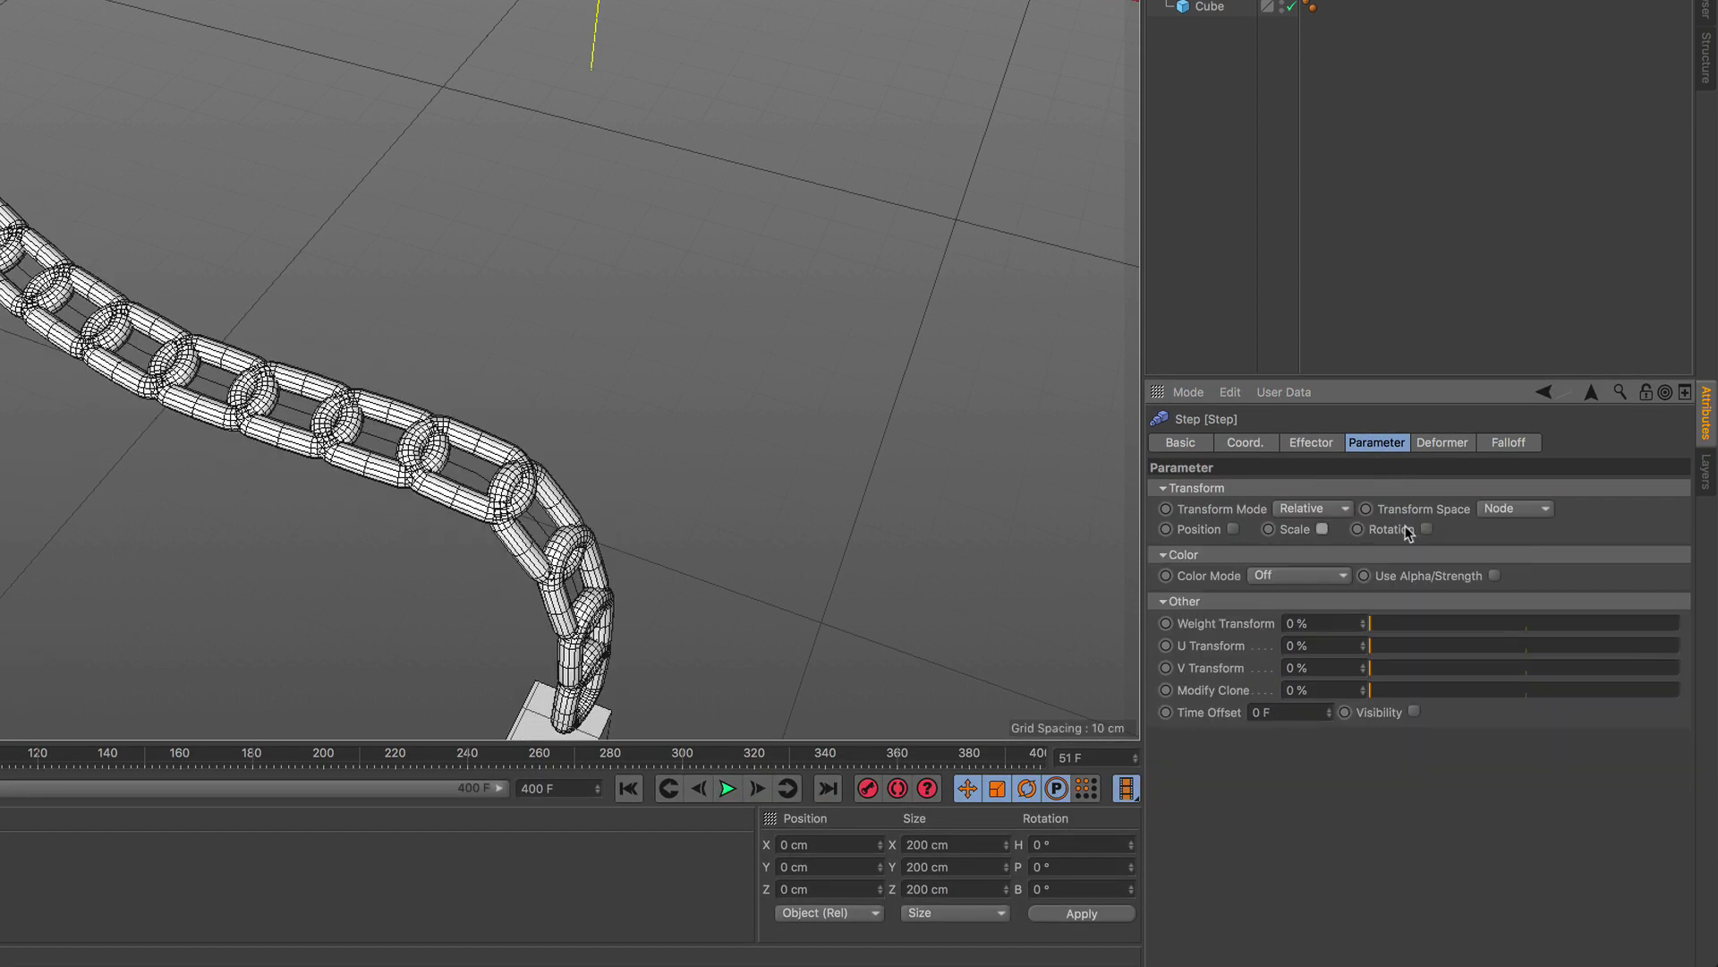
pyautogui.click(1428, 529)
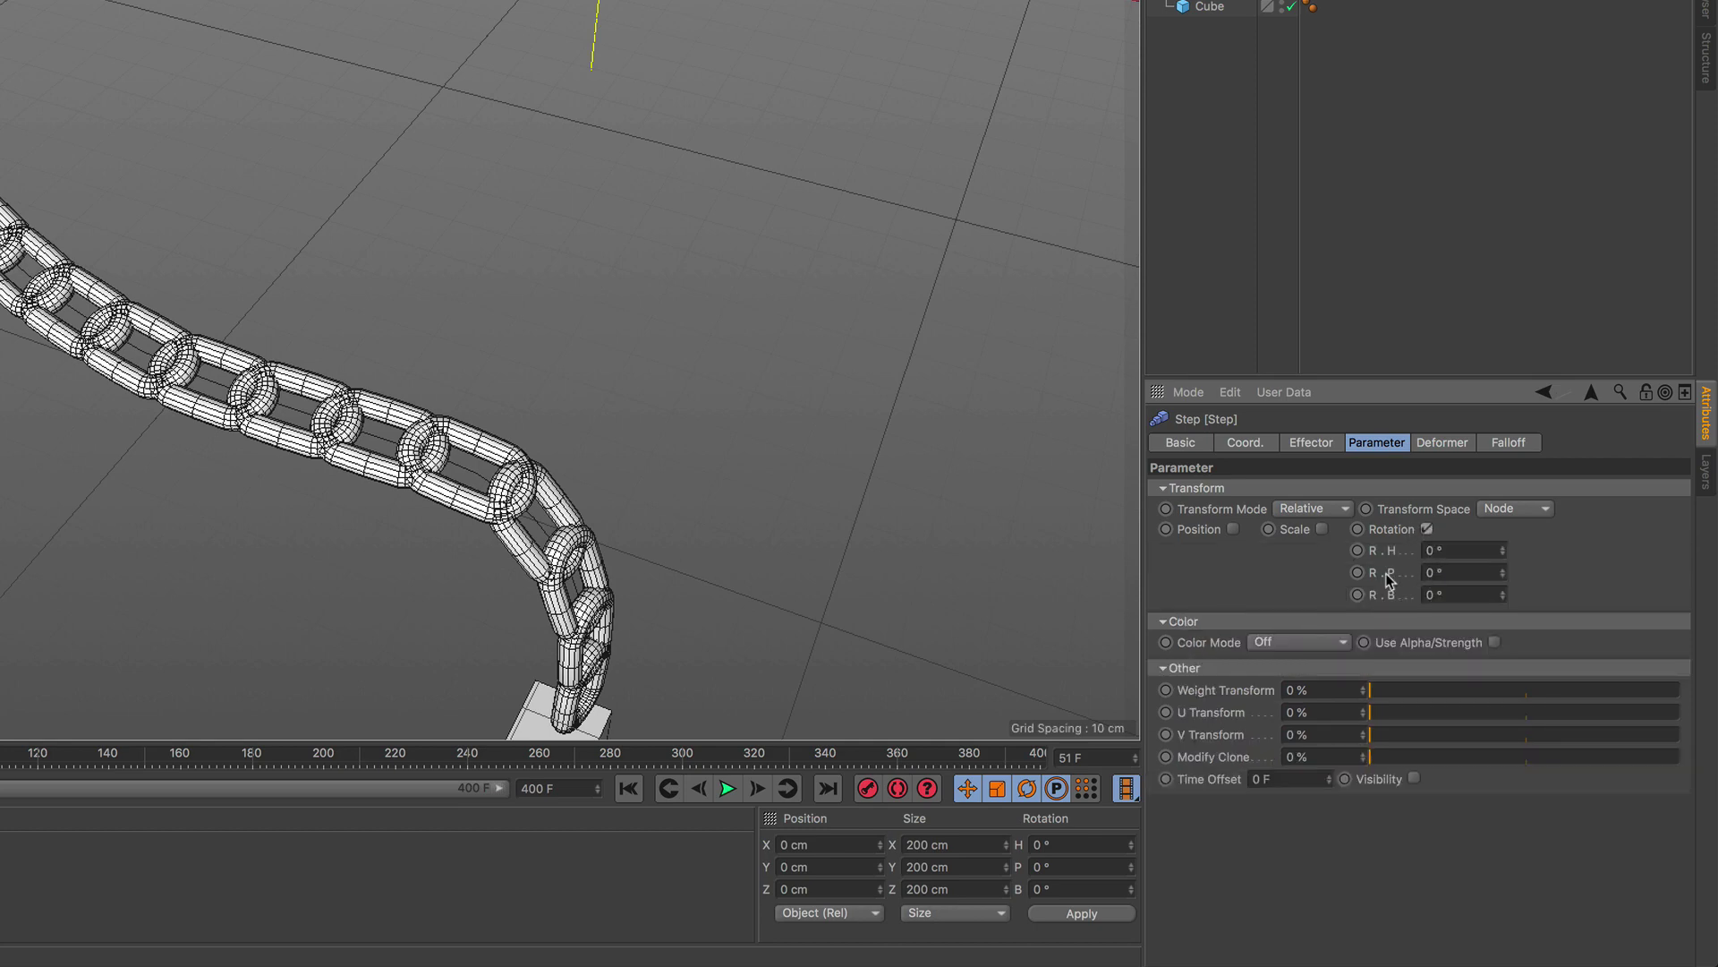
pyautogui.click(1445, 570)
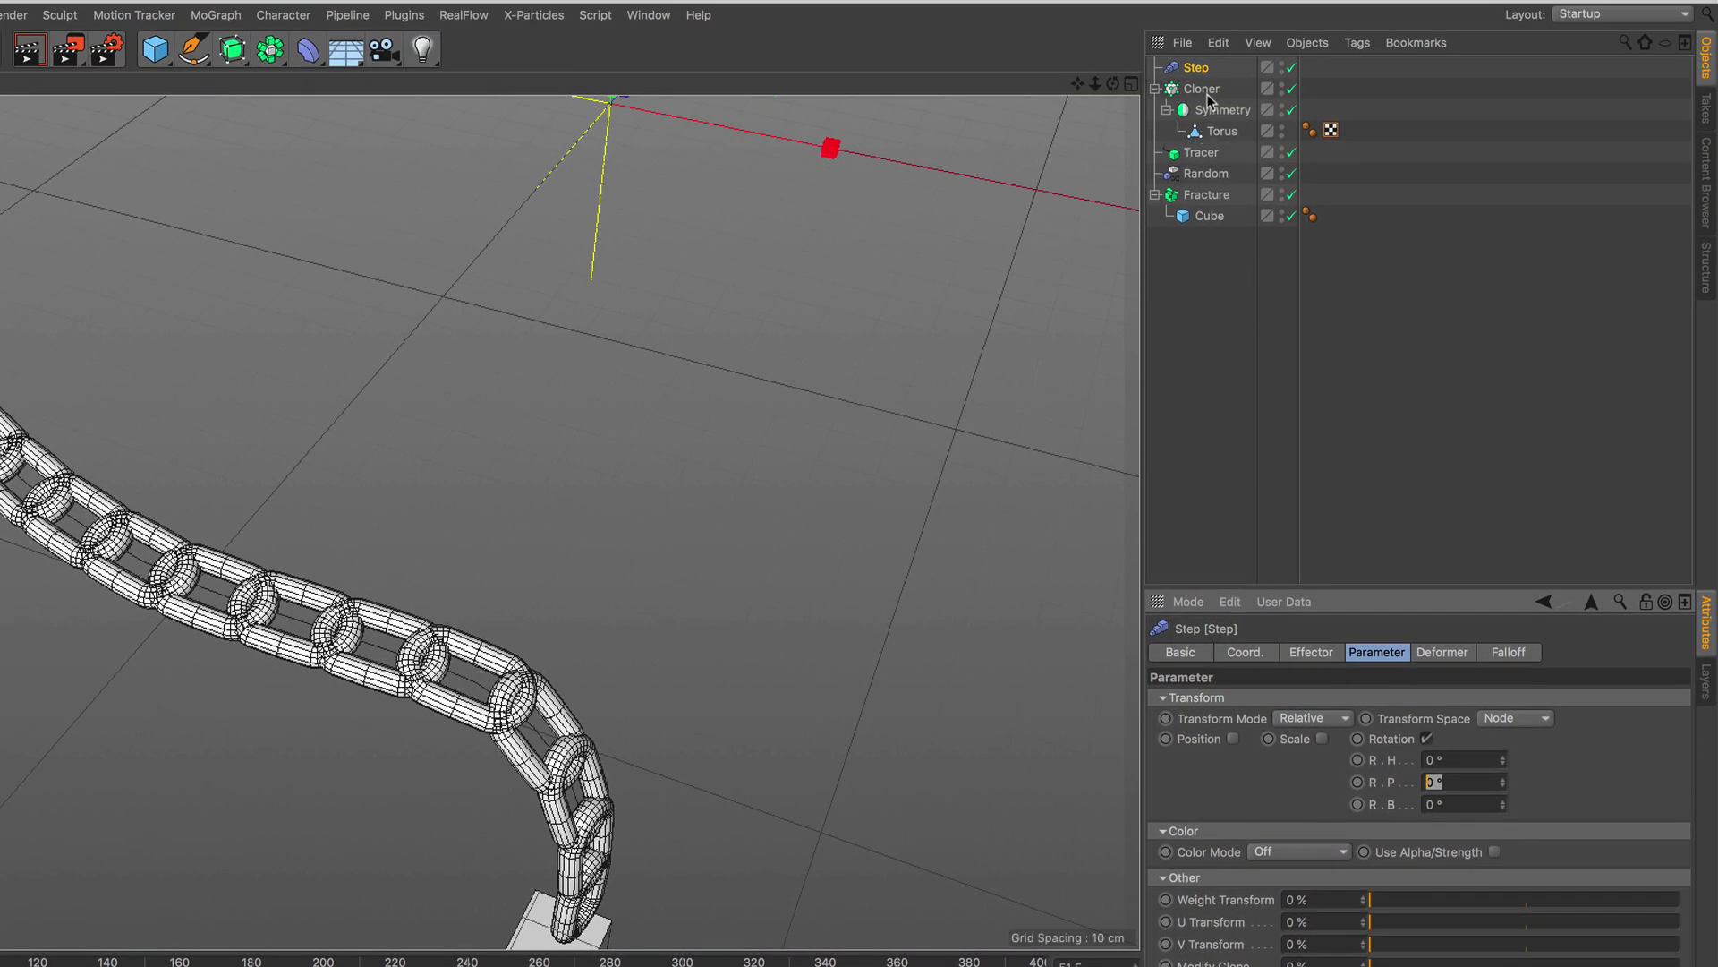
pyautogui.click(1208, 93)
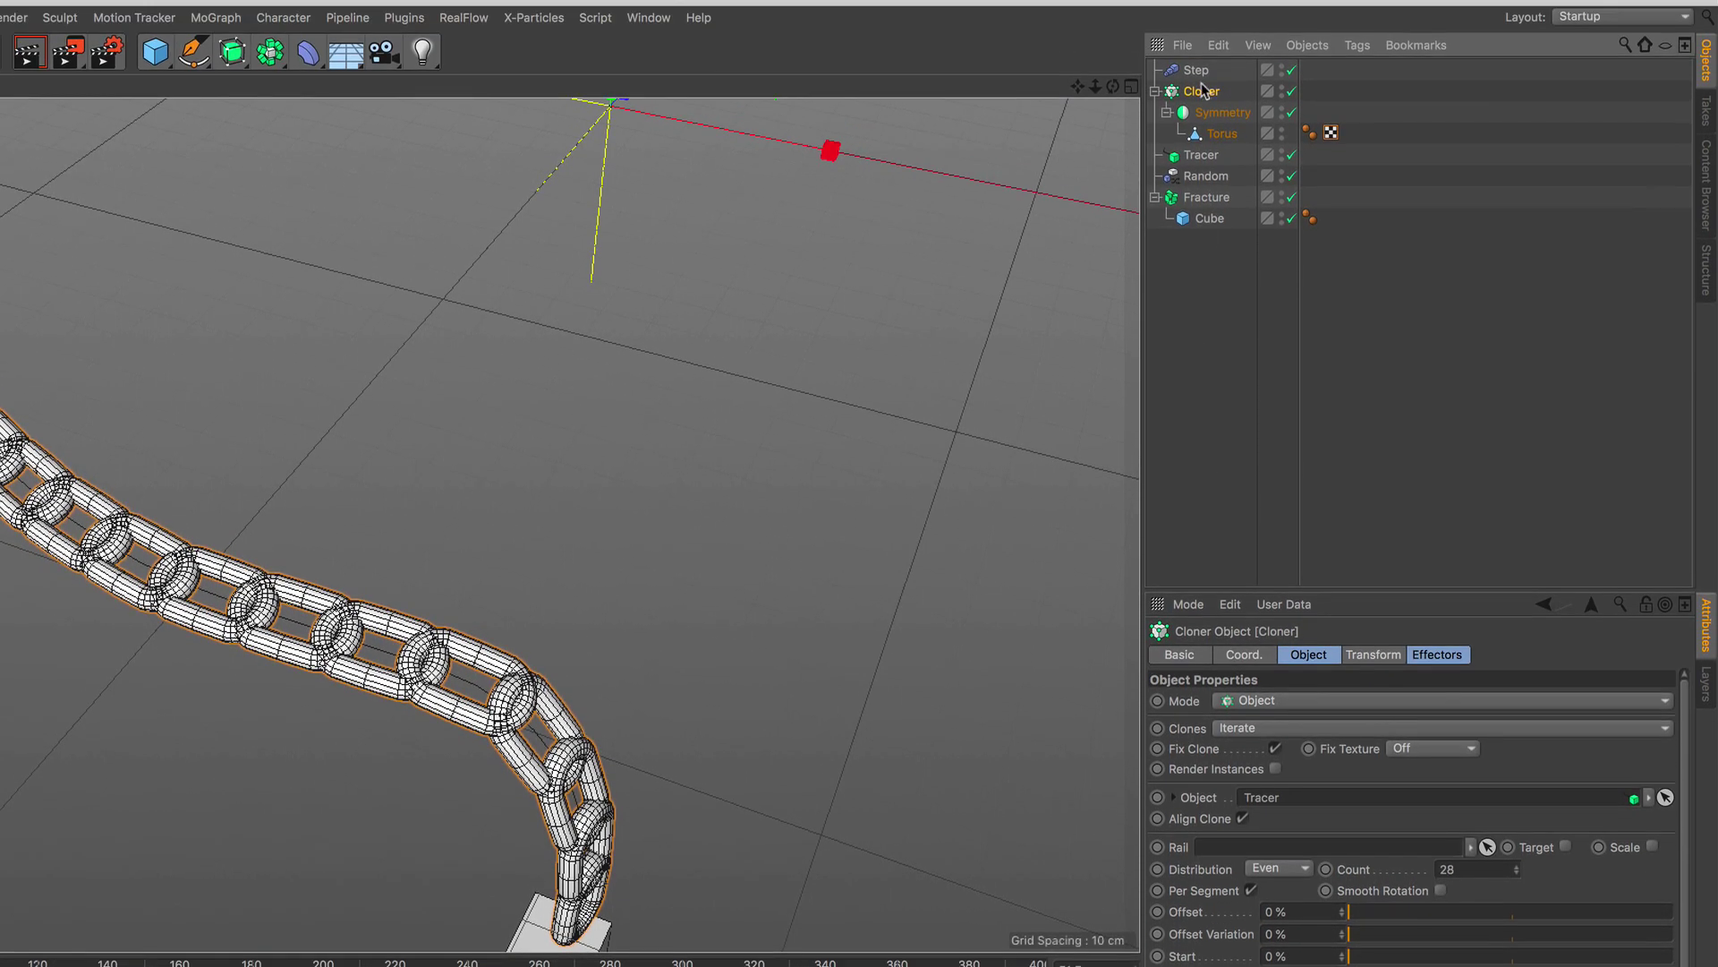
pyautogui.click(1205, 71)
pyautogui.click(1459, 784)
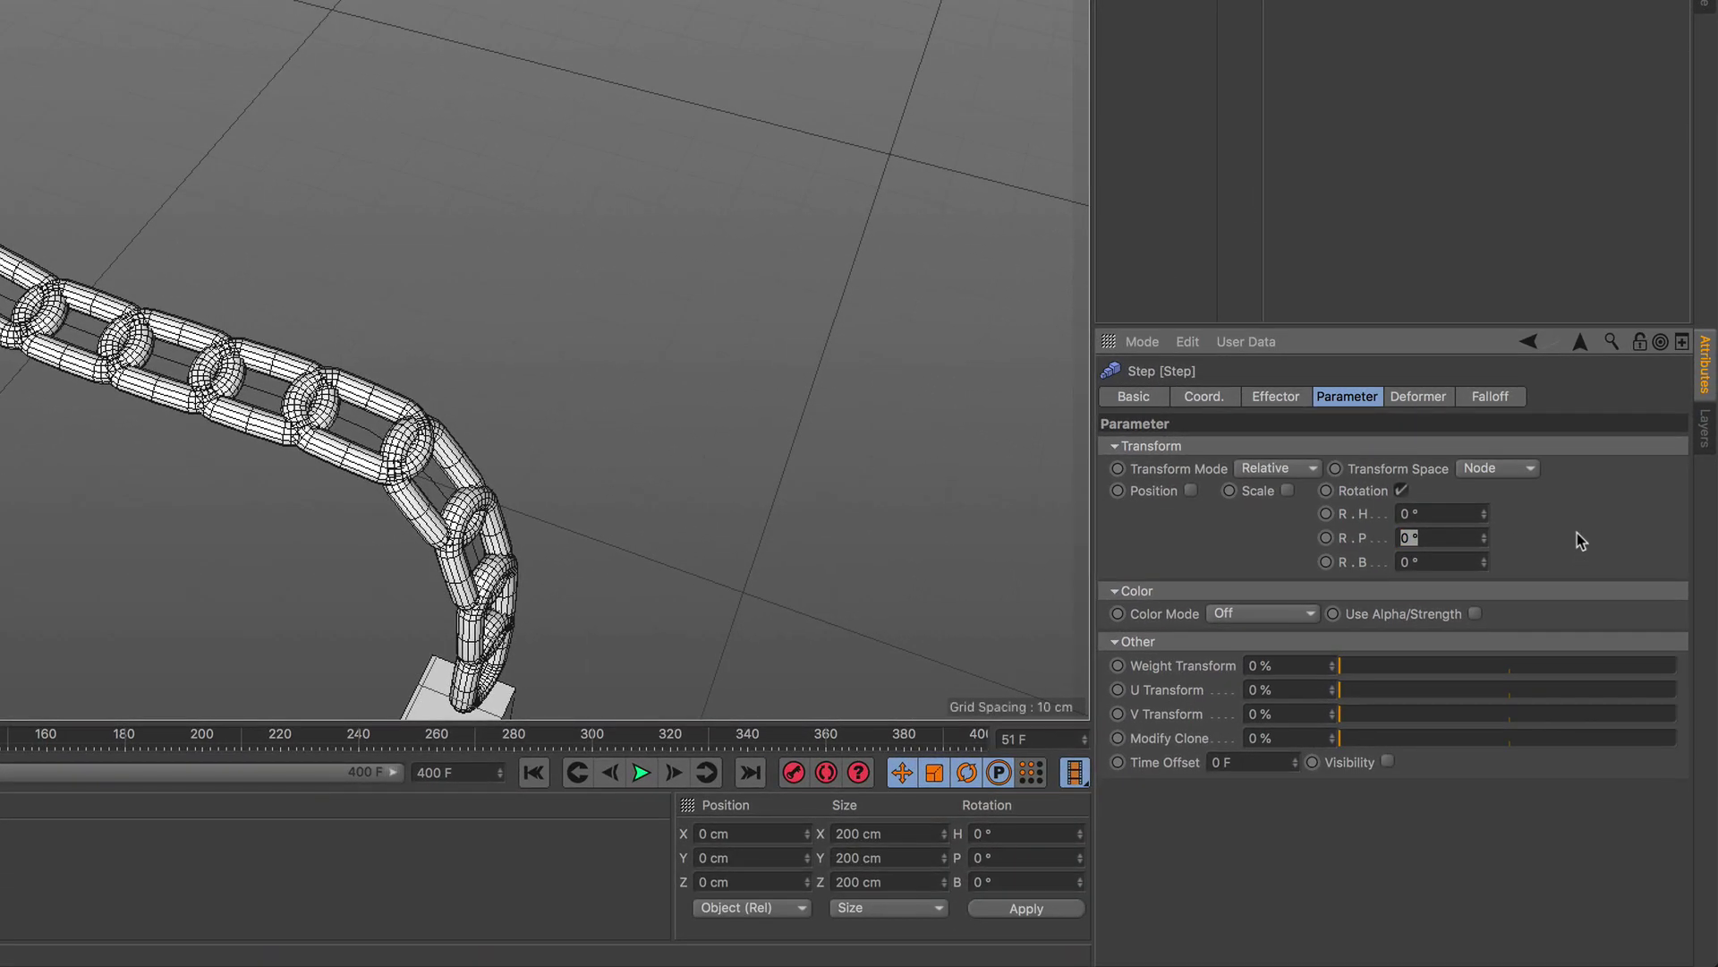
pyautogui.write('30')
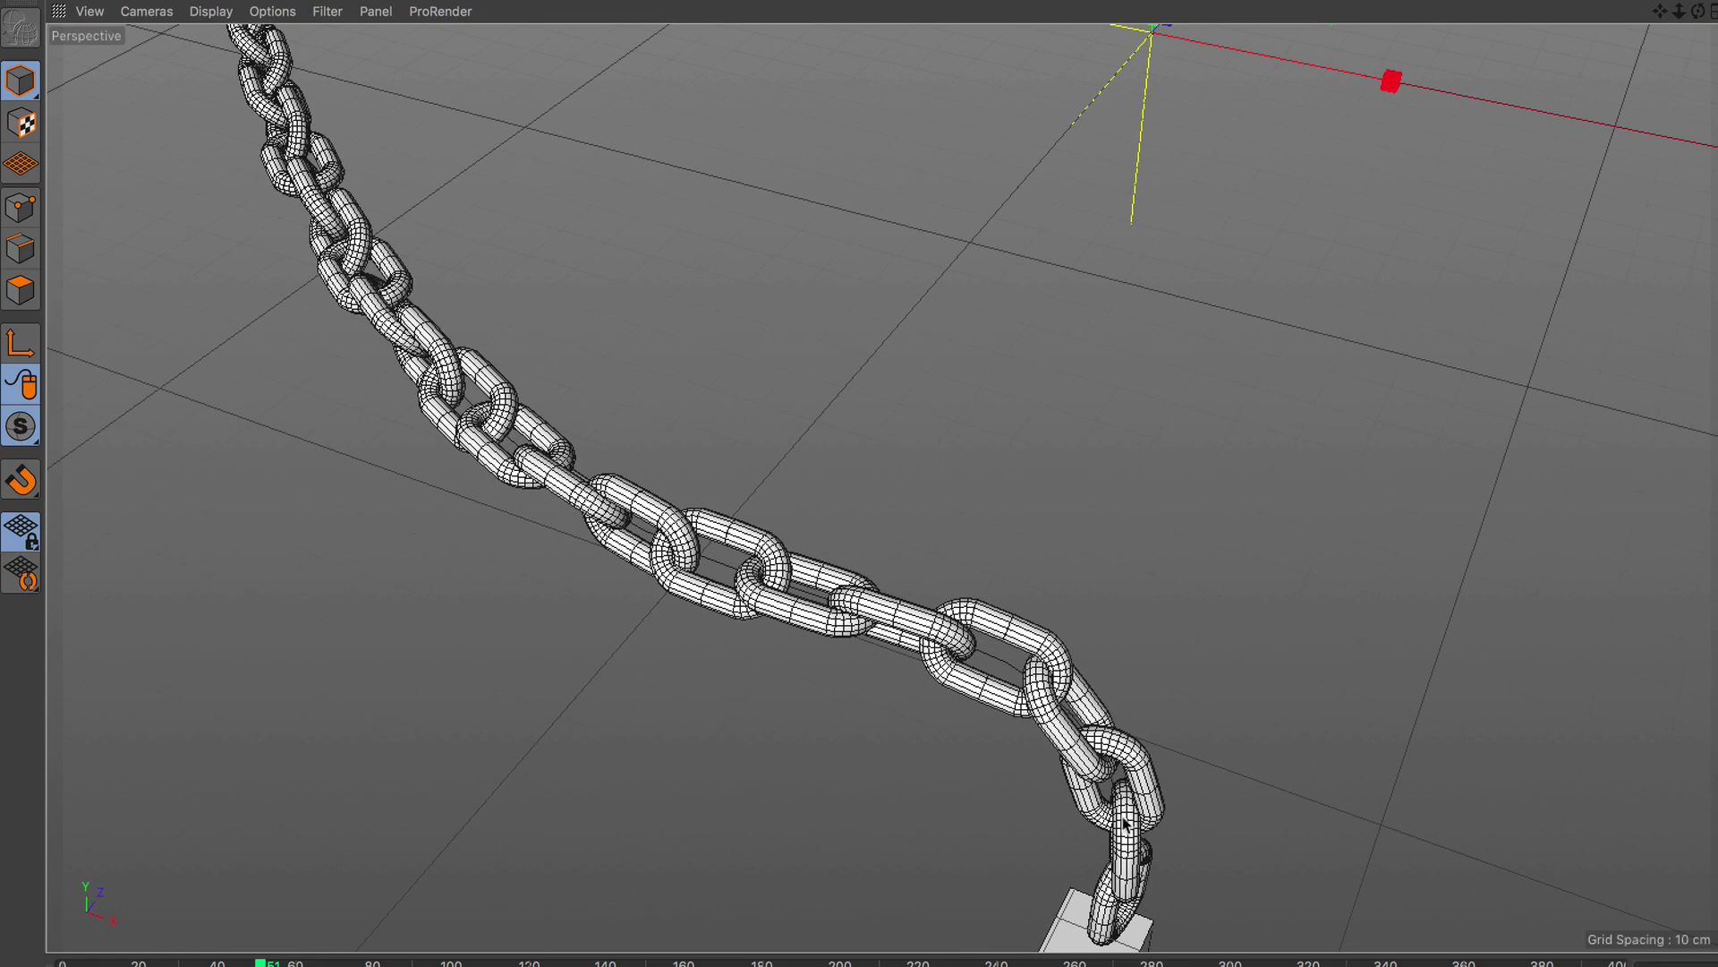
pyautogui.moveTo(830, 553)
pyautogui.keyDown('alt'); pyautogui.mouseDown()
pyautogui.moveTo(816, 586)
pyautogui.moveTo(882, 526)
pyautogui.moveTo(864, 568)
pyautogui.mouseUp(); pyautogui.keyUp('alt')
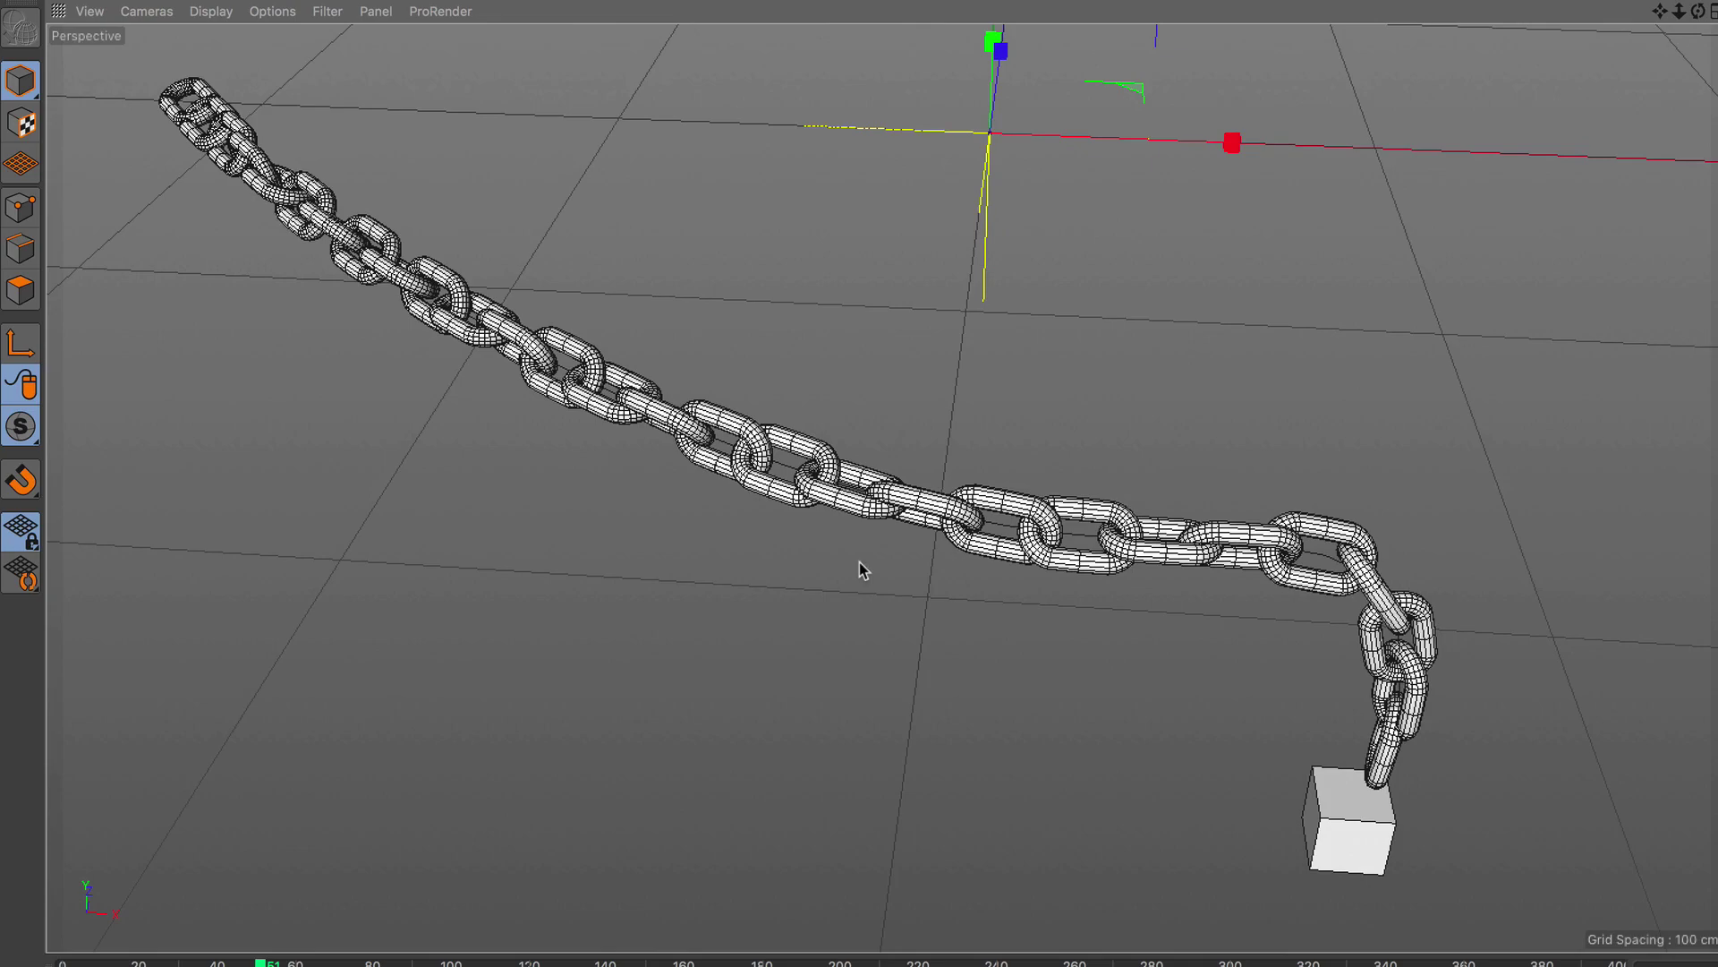
pyautogui.keyDown('alt'); pyautogui.moveTo(385, 255); pyautogui.dragTo(627, 269); pyautogui.keyUp('alt')
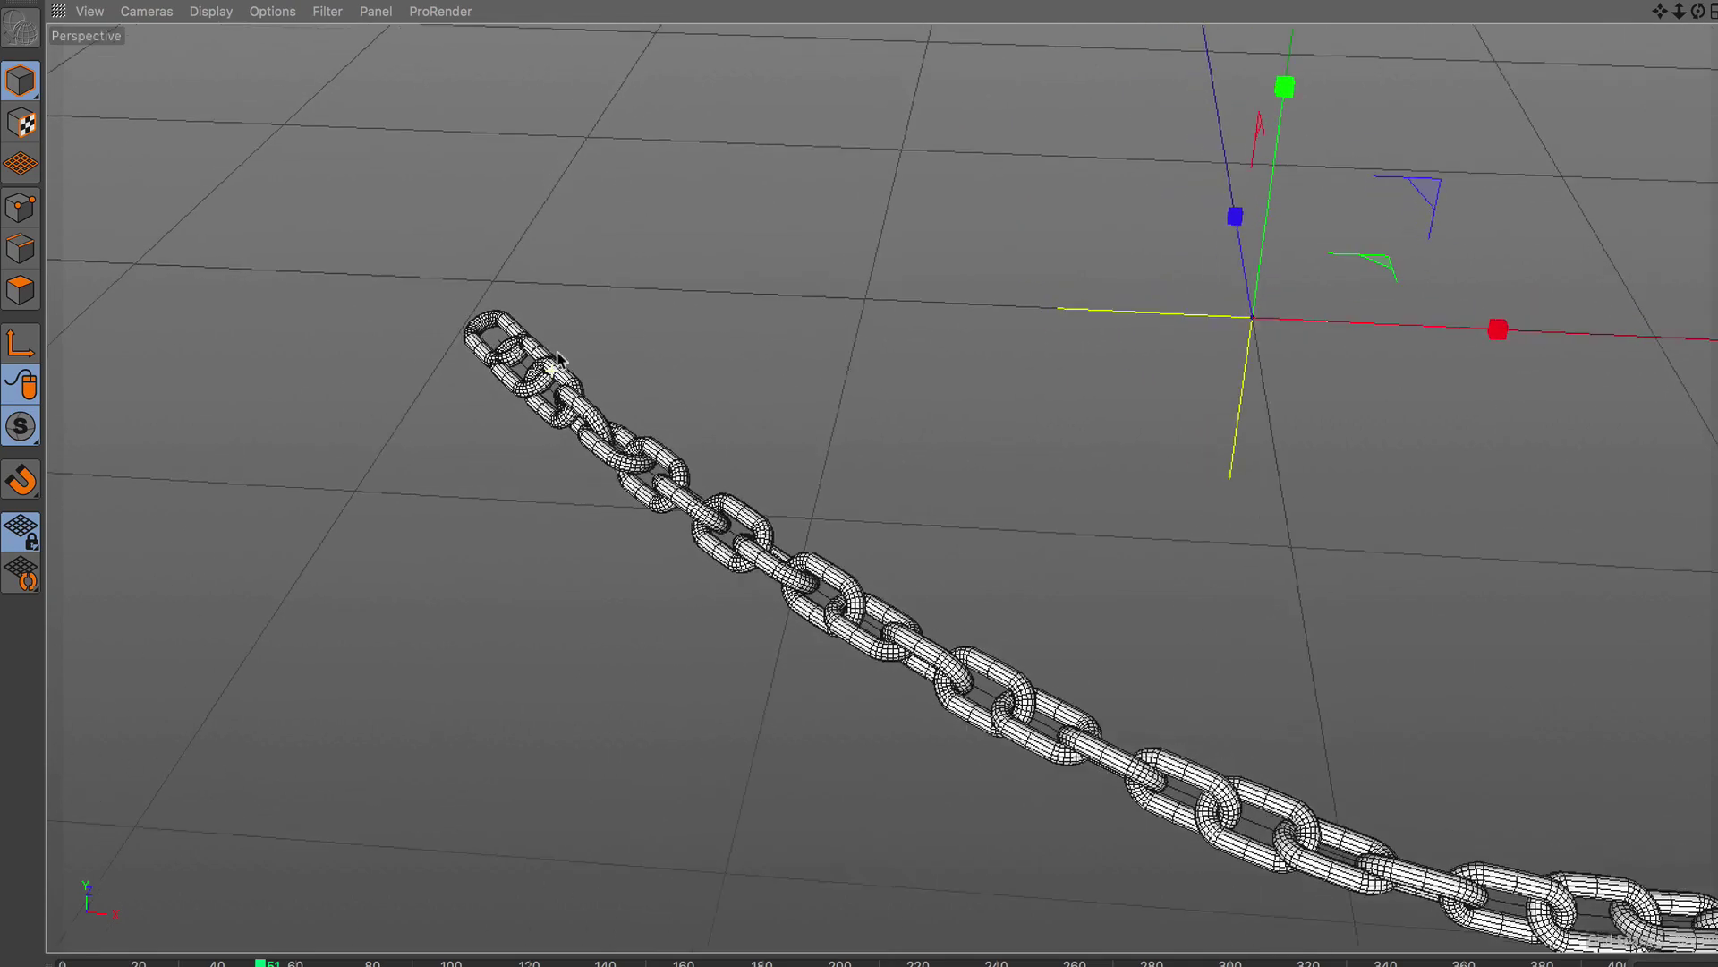
pyautogui.scroll(5, 678, 187)
pyautogui.moveTo(632, 456)
pyautogui.keyDown('alt'); pyautogui.mouseDown()
pyautogui.moveTo(748, 480)
pyautogui.moveTo(804, 467)
pyautogui.mouseUp(); pyautogui.keyUp('alt')
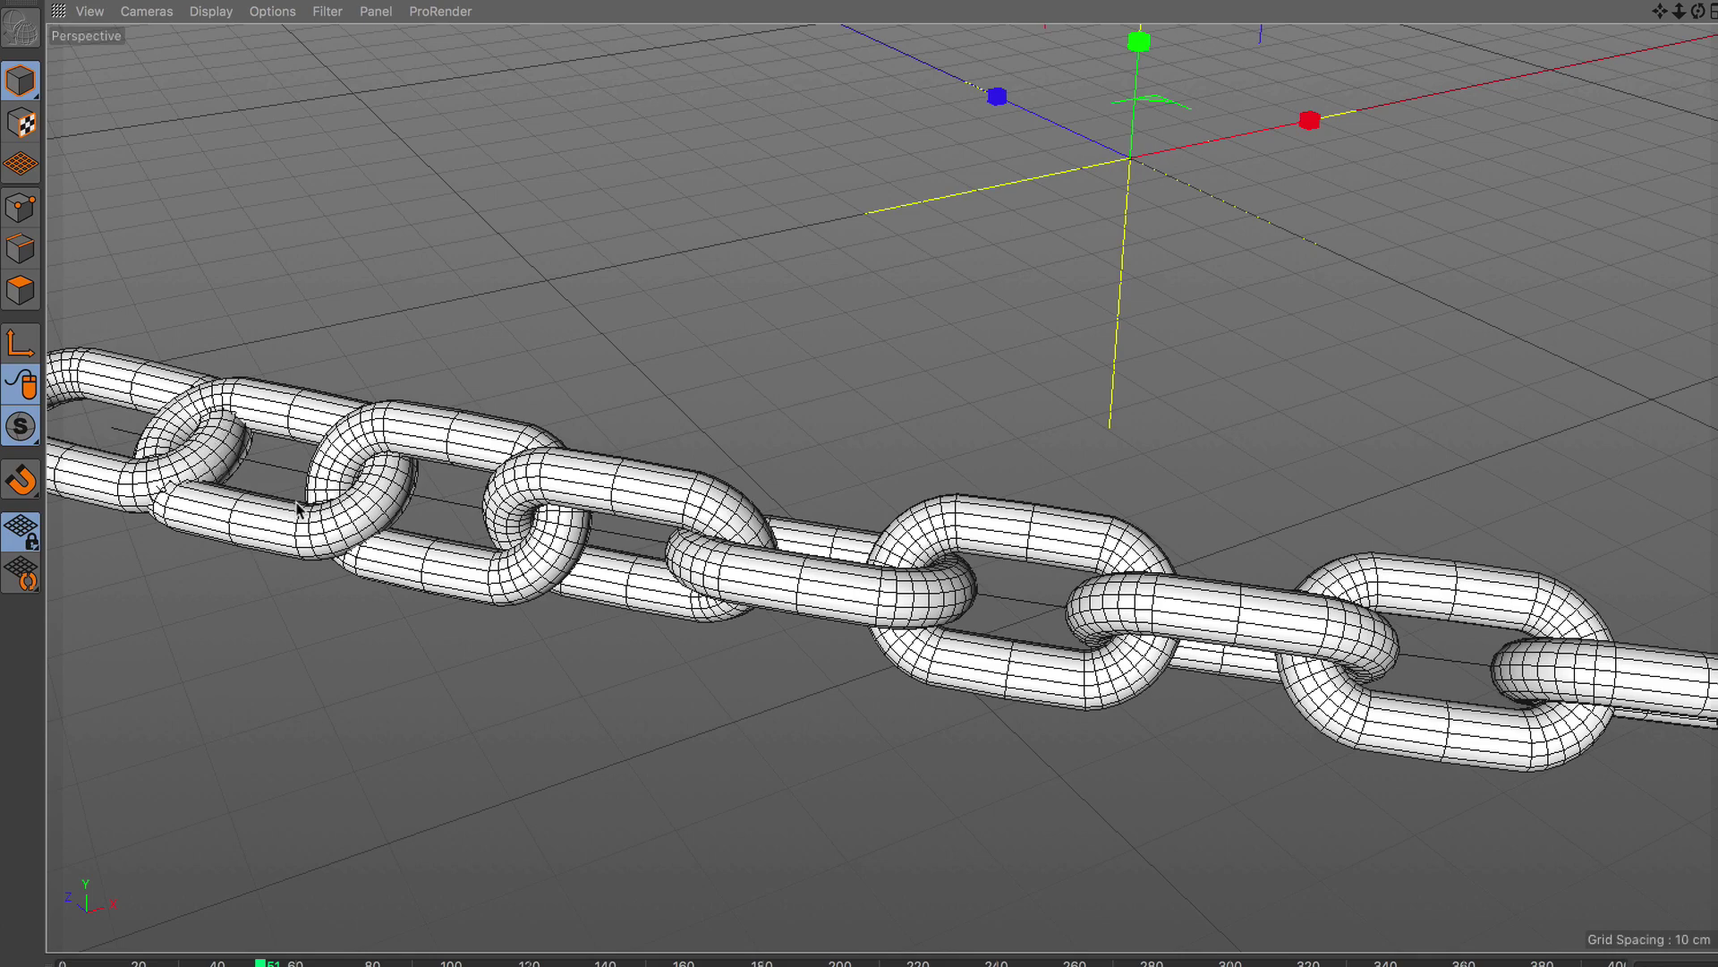
pyautogui.scroll(-3, 730, 560)
pyautogui.scroll(-5, 702, 715)
pyautogui.moveTo(703, 714)
pyautogui.keyDown('alt'); pyautogui.mouseDown()
pyautogui.moveTo(940, 623)
pyautogui.moveTo(933, 664)
pyautogui.moveTo(887, 441)
pyautogui.mouseUp(); pyautogui.keyUp('alt')
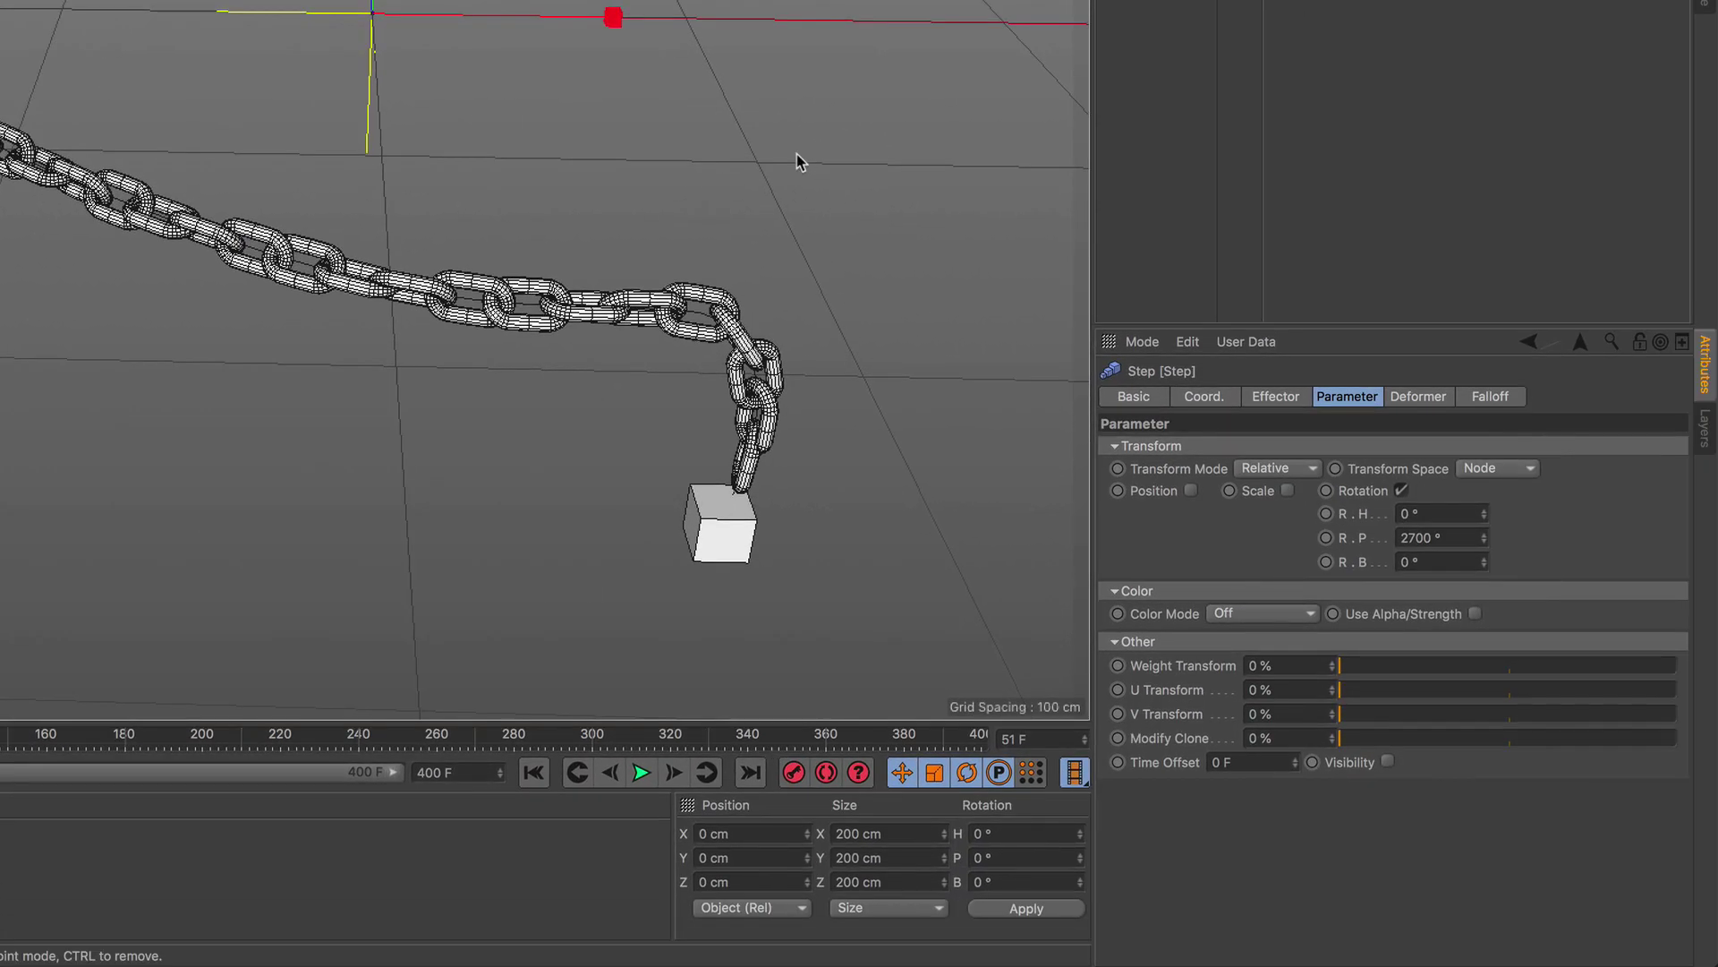
# Apply the Linear spline preset to the Step effector's curve and inspect the chain.
pyautogui.click(1265, 397)
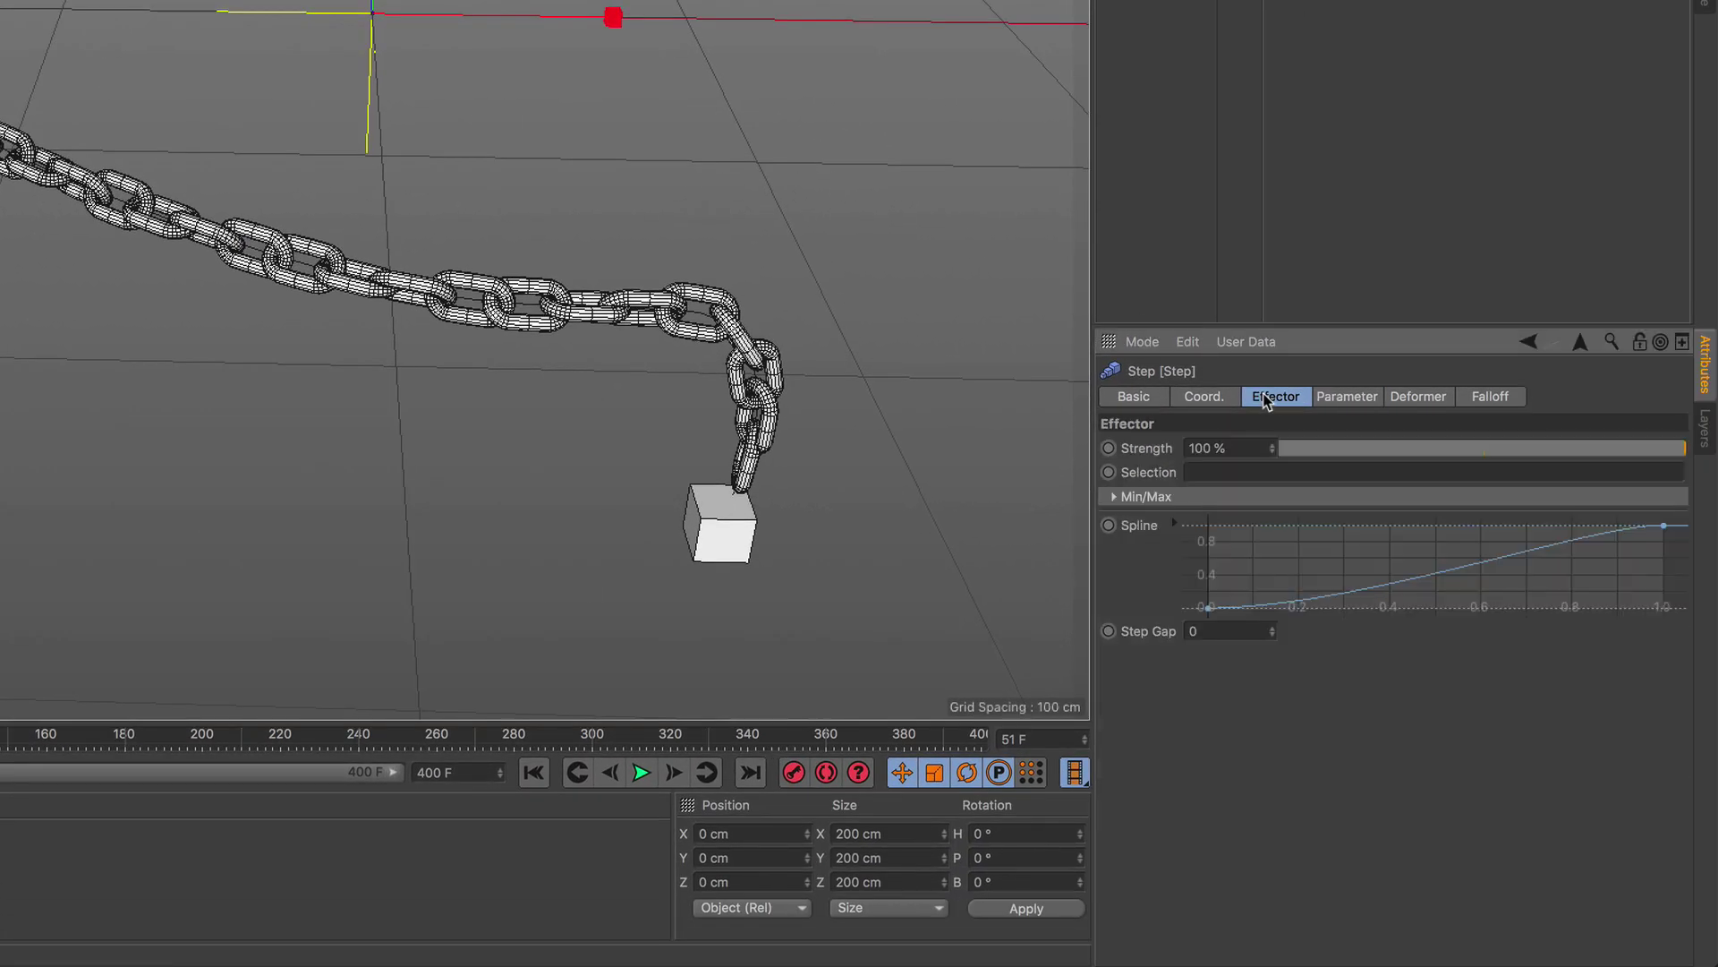
pyautogui.rightClick(1361, 573)
pyautogui.moveTo(1427, 792)
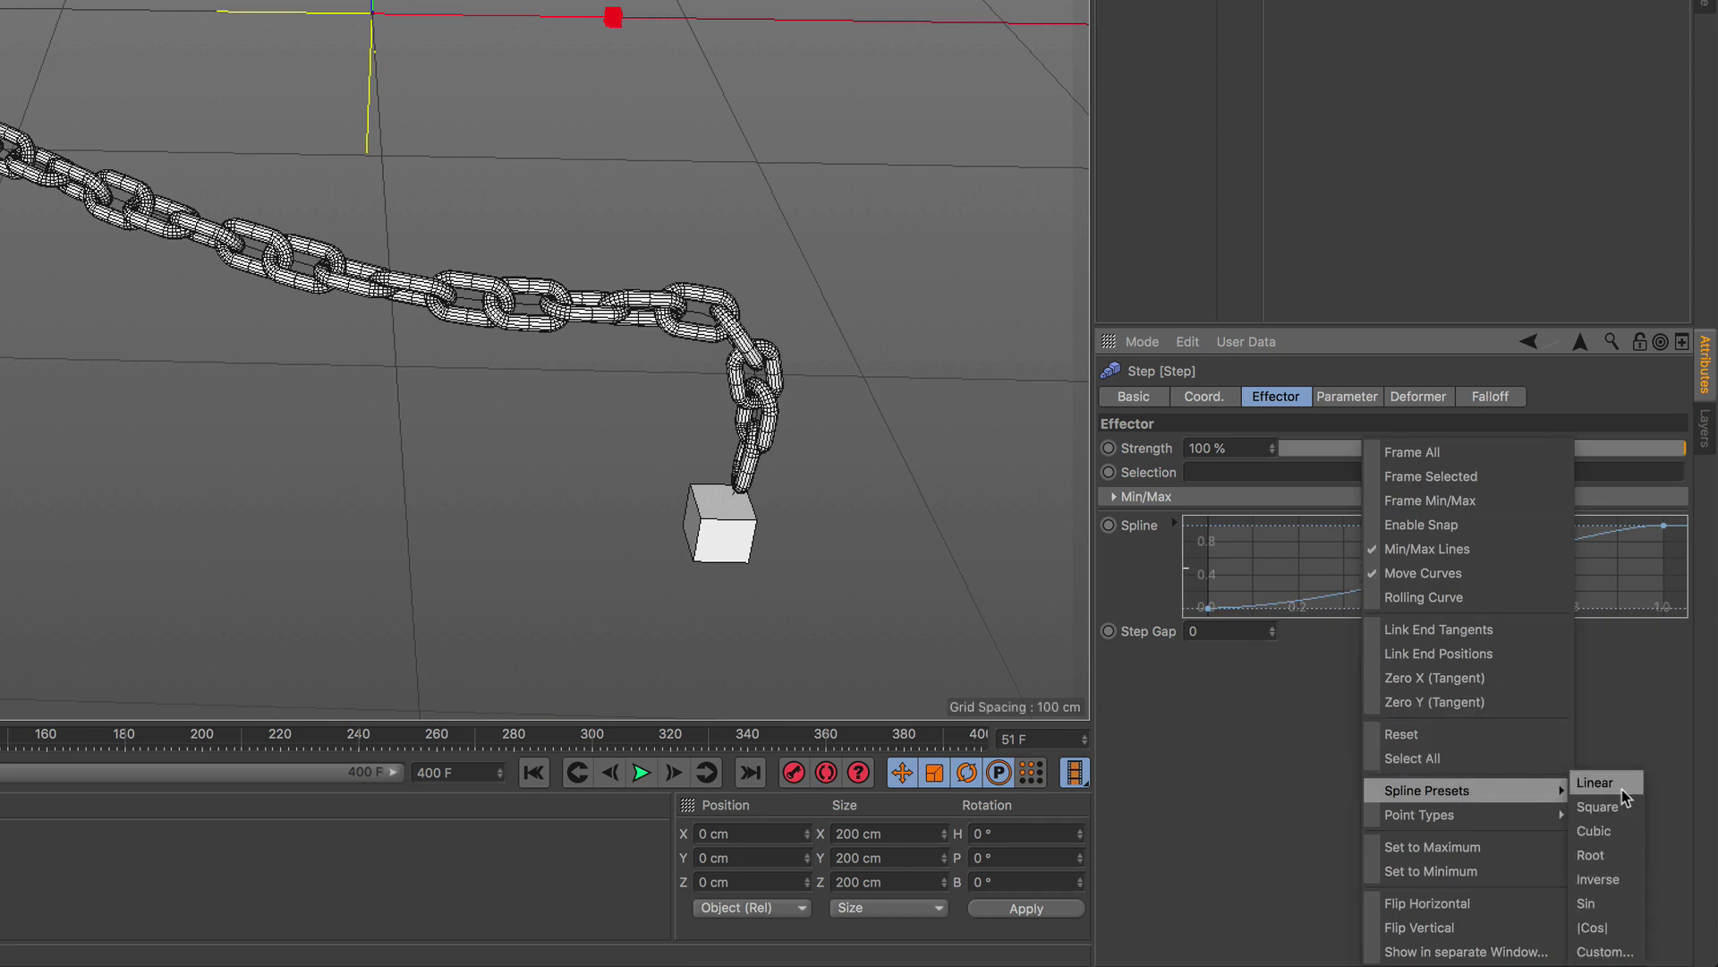
pyautogui.click(1622, 791)
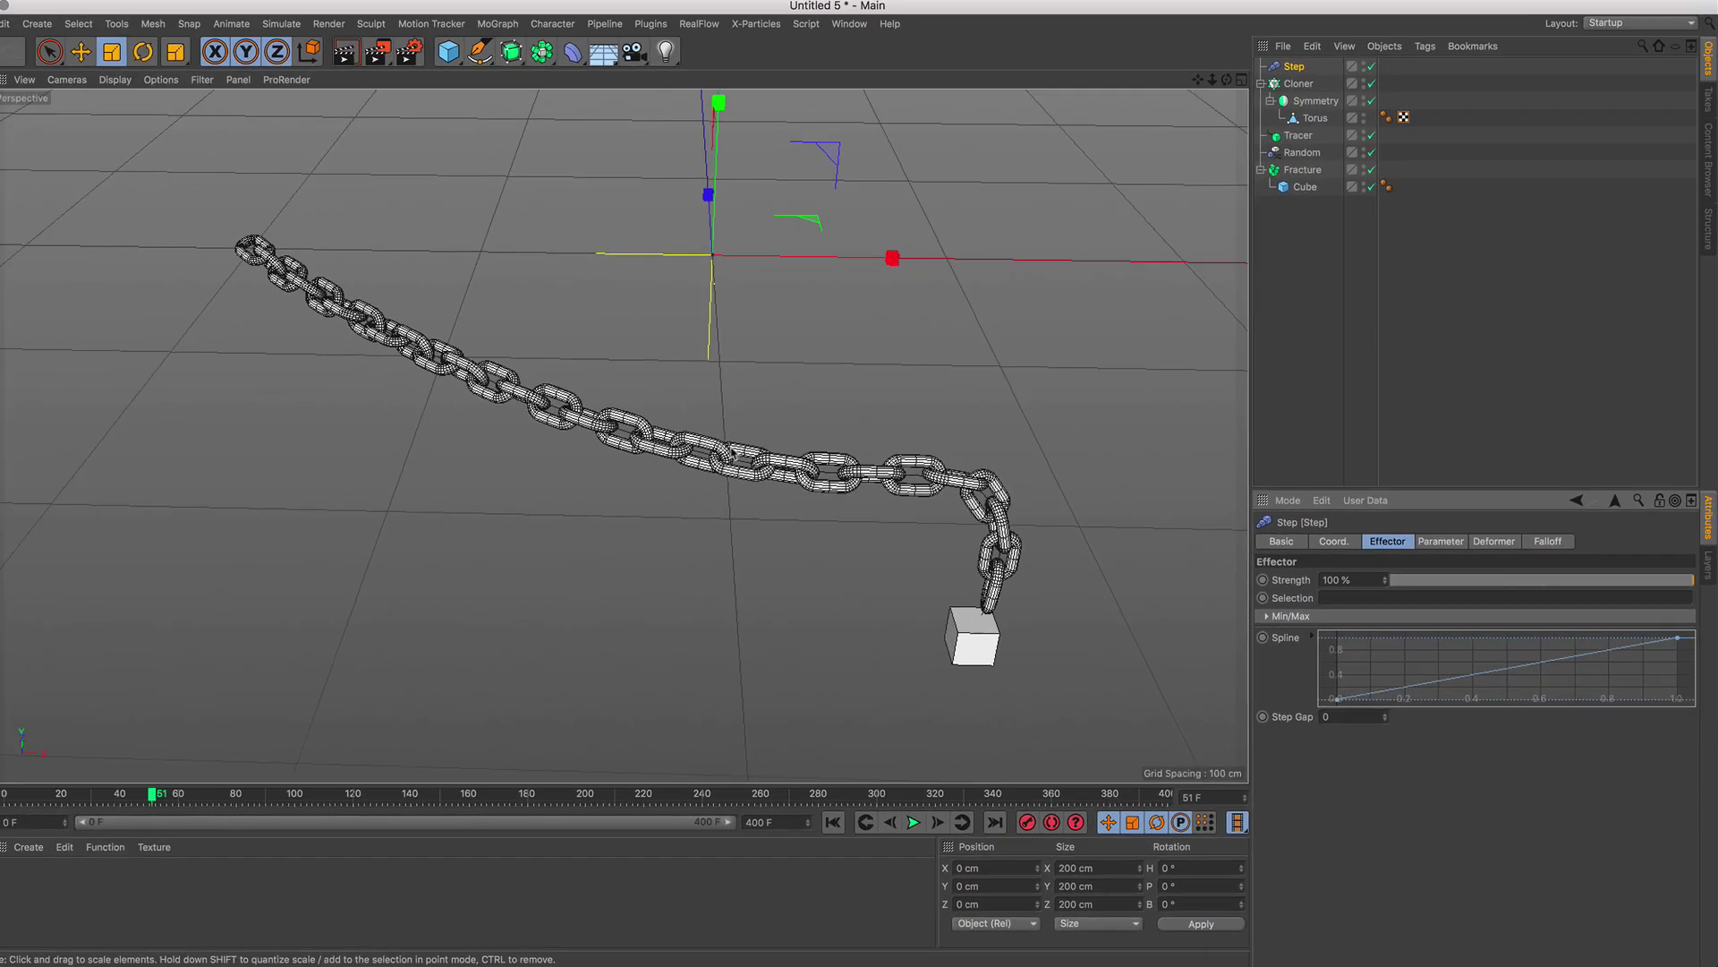
pyautogui.moveTo(562, 375)
pyautogui.keyDown('alt'); pyautogui.mouseDown()
pyautogui.moveTo(277, 203)
pyautogui.moveTo(446, 291)
pyautogui.moveTo(358, 301)
pyautogui.mouseUp(); pyautogui.keyUp('alt')
pyautogui.moveTo(567, 354)
pyautogui.keyDown('alt'); pyautogui.mouseDown()
pyautogui.moveTo(863, 430)
pyautogui.moveTo(704, 376)
pyautogui.moveTo(695, 395)
pyautogui.mouseUp(); pyautogui.keyUp('alt')
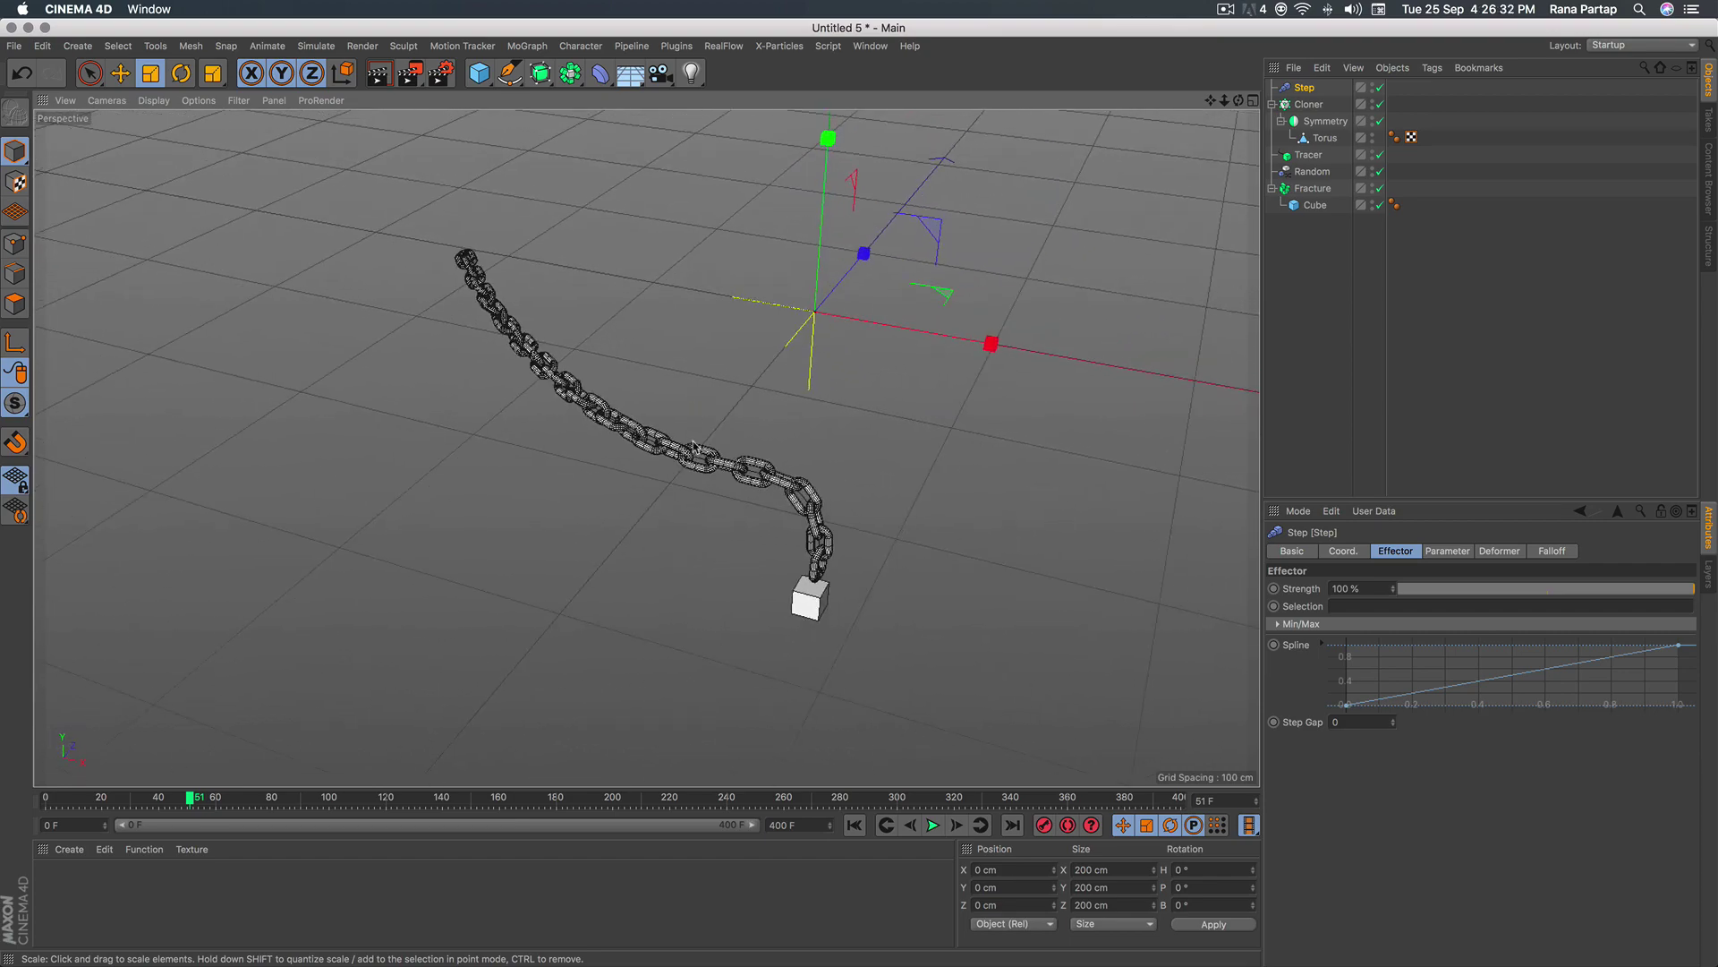
# Play then stop the animation and orbit toward the chain and cube.
pyautogui.click(91, 75)
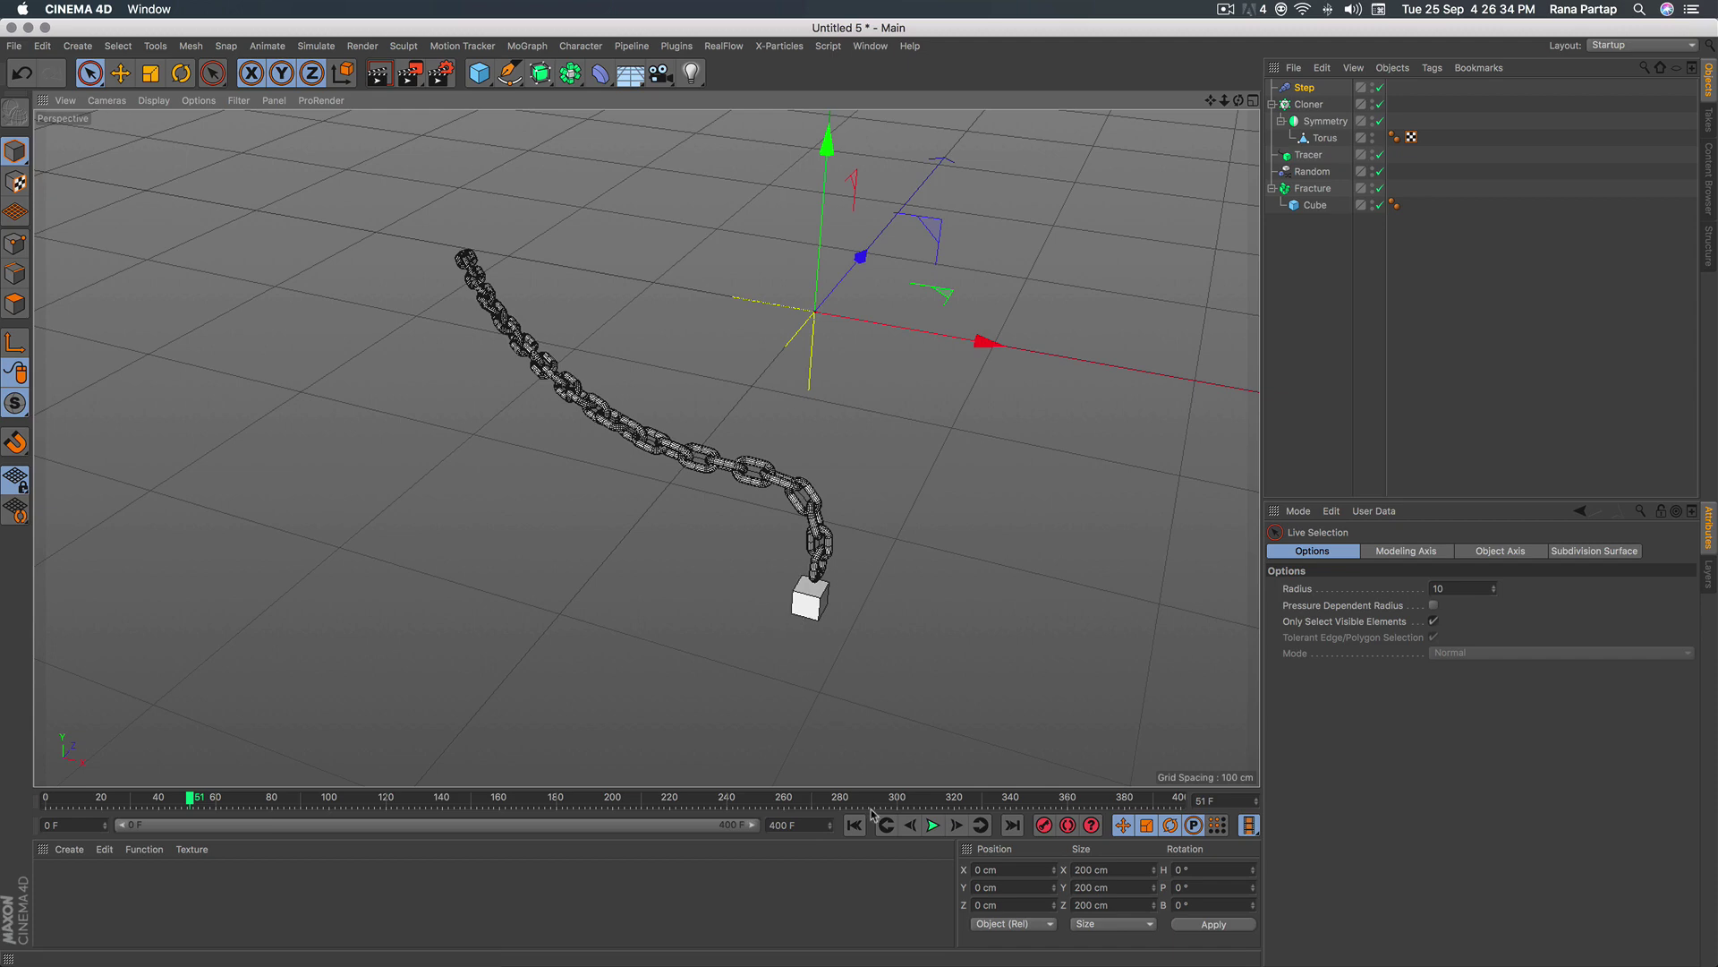
pyautogui.click(935, 831)
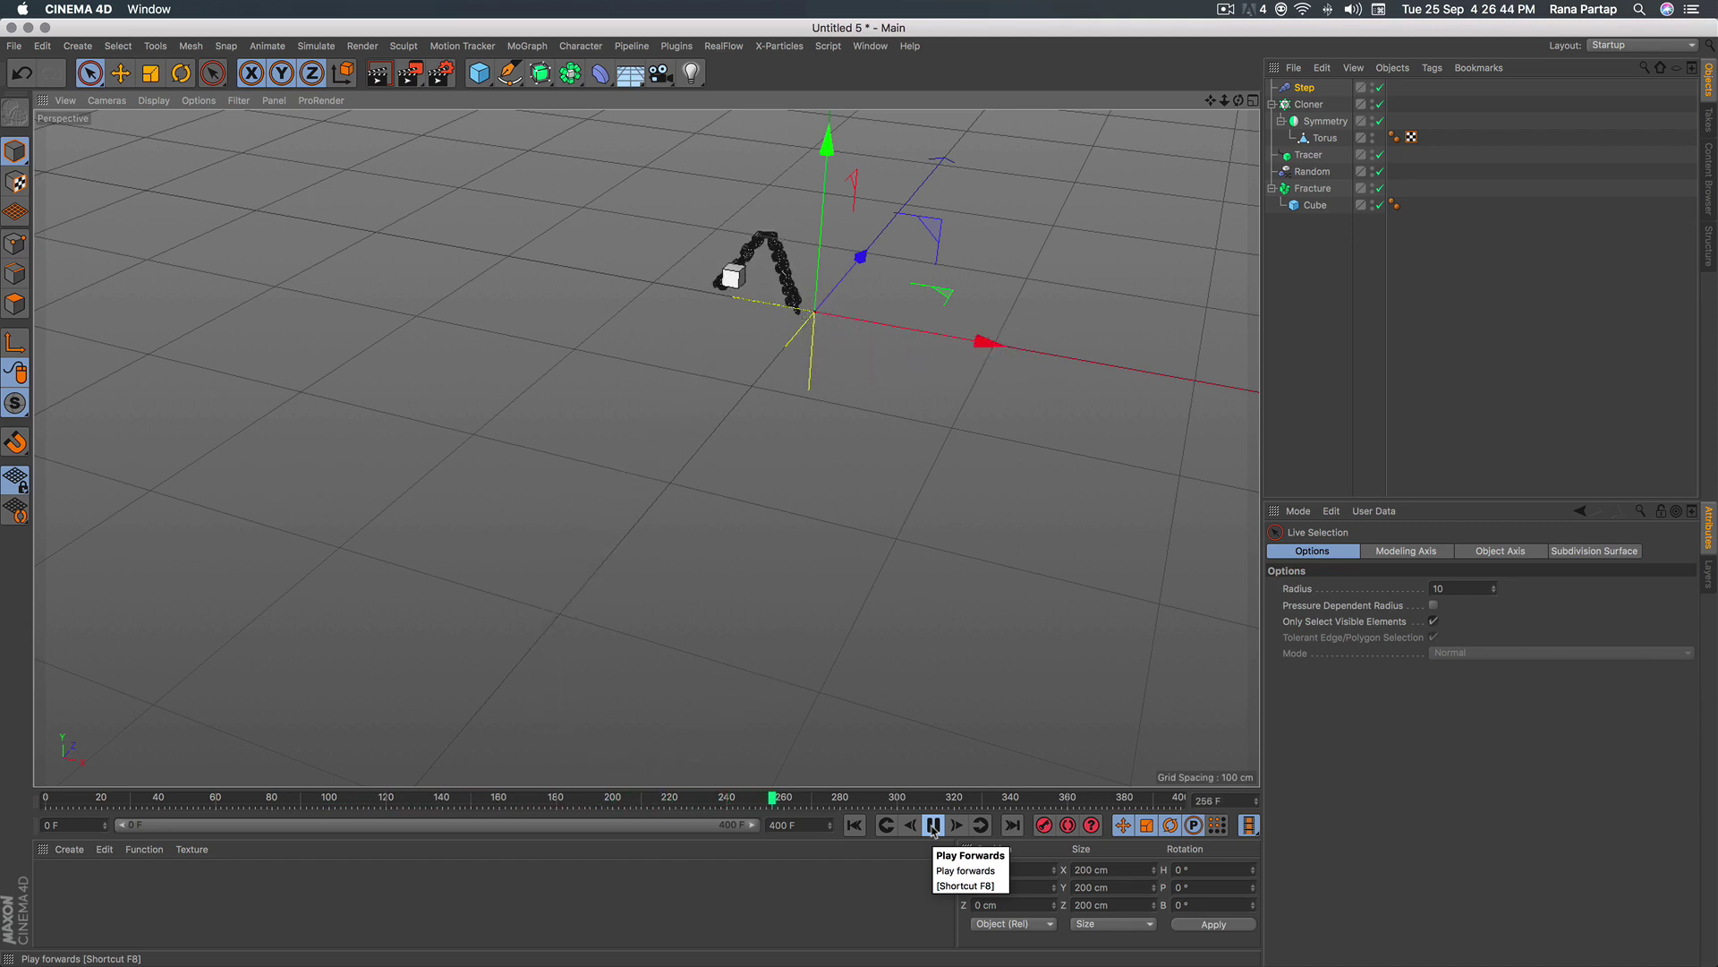
pyautogui.click(933, 828)
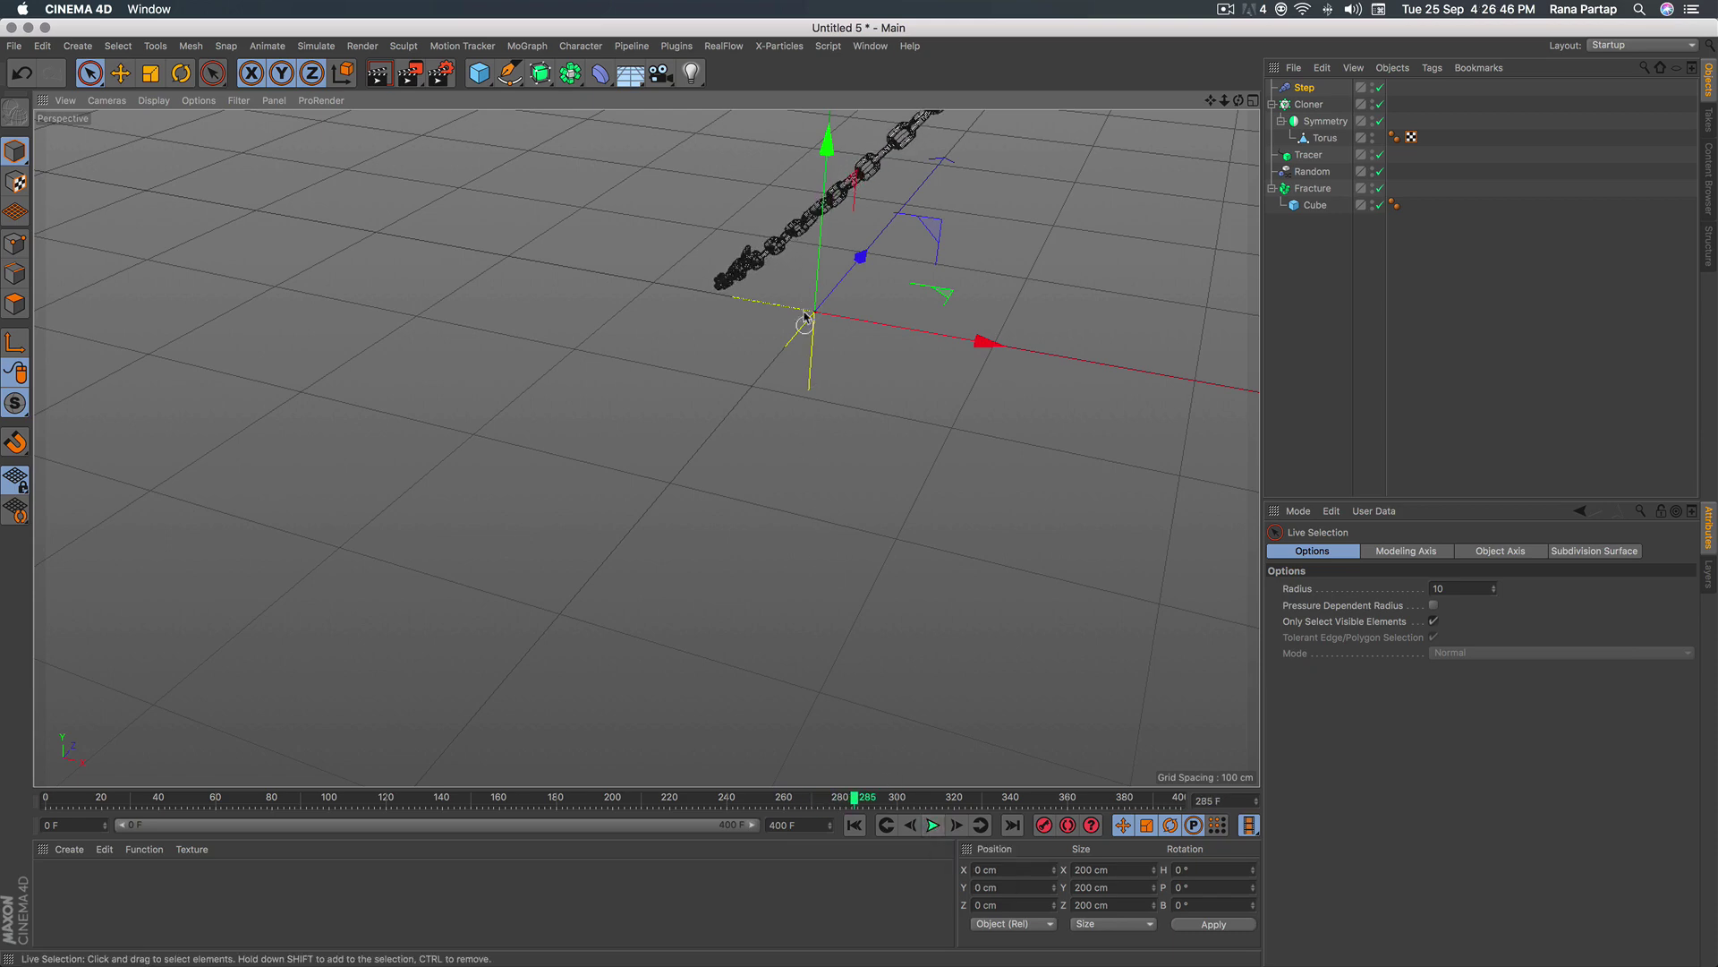
pyautogui.keyDown('alt'); pyautogui.moveTo(804, 319); pyautogui.dragTo(652, 442); pyautogui.keyUp('alt')
pyautogui.scroll(3, 857, 399)
pyautogui.scroll(2, 868, 307)
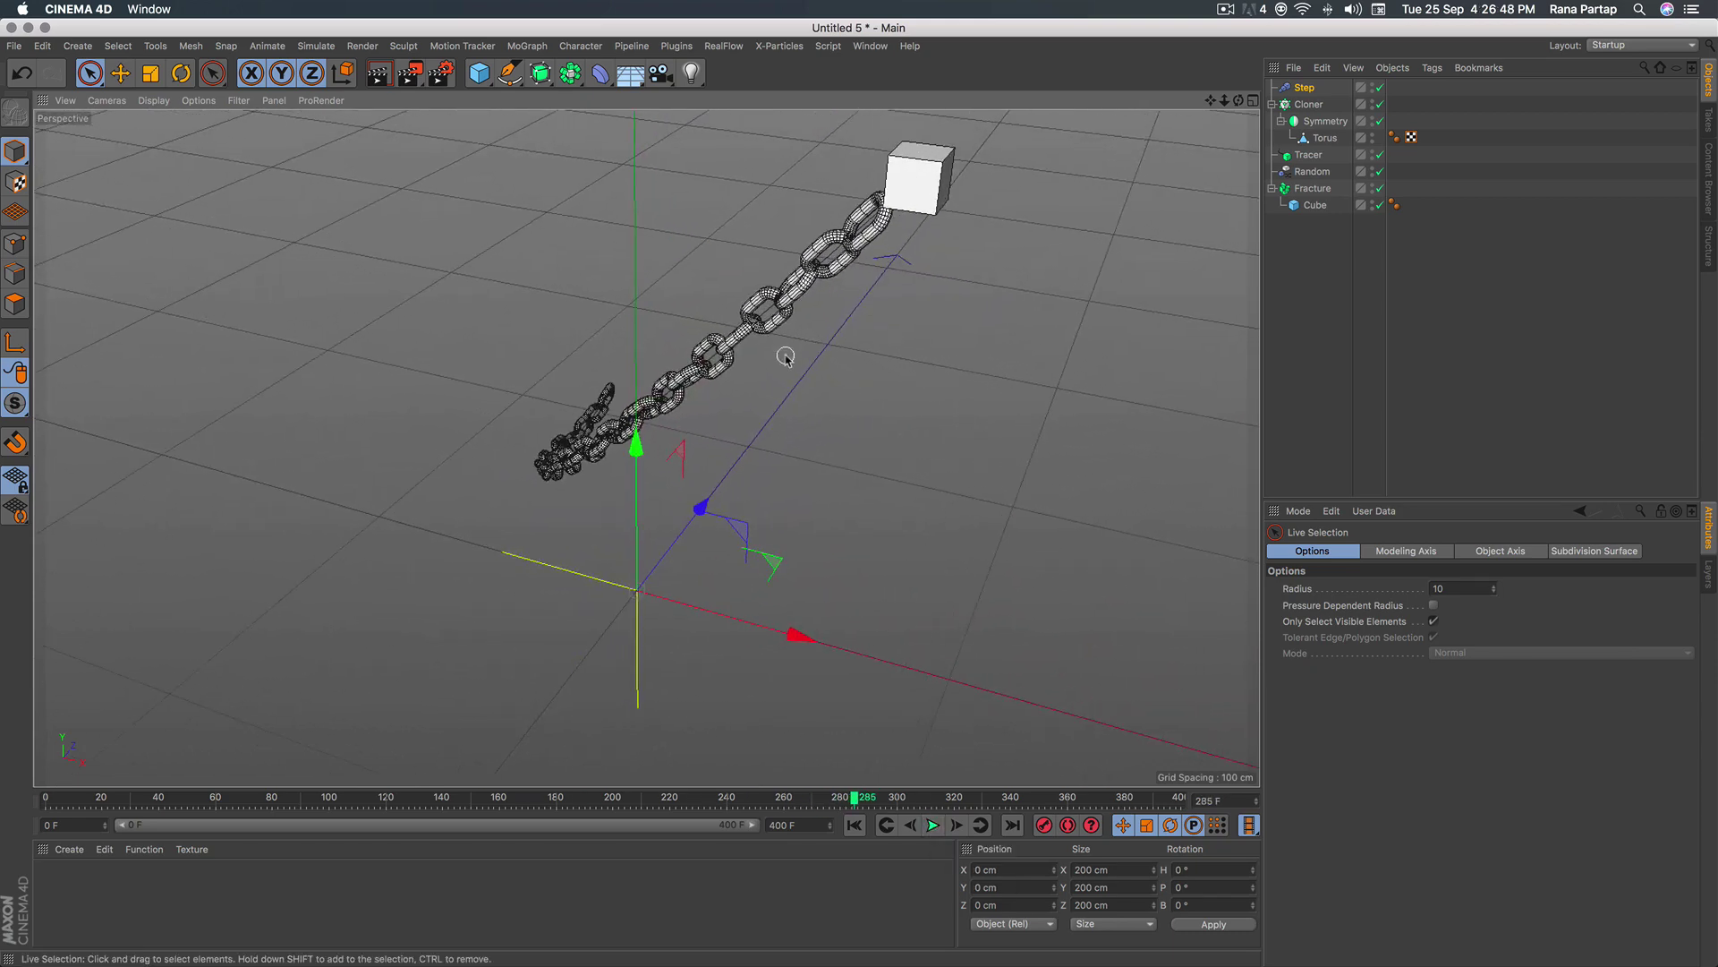
pyautogui.moveTo(786, 358)
pyautogui.keyDown('alt'); pyautogui.mouseDown()
pyautogui.moveTo(742, 415)
pyautogui.moveTo(713, 521)
pyautogui.moveTo(772, 471)
pyautogui.mouseUp(); pyautogui.keyUp('alt')
pyautogui.scroll(2, 742, 415)
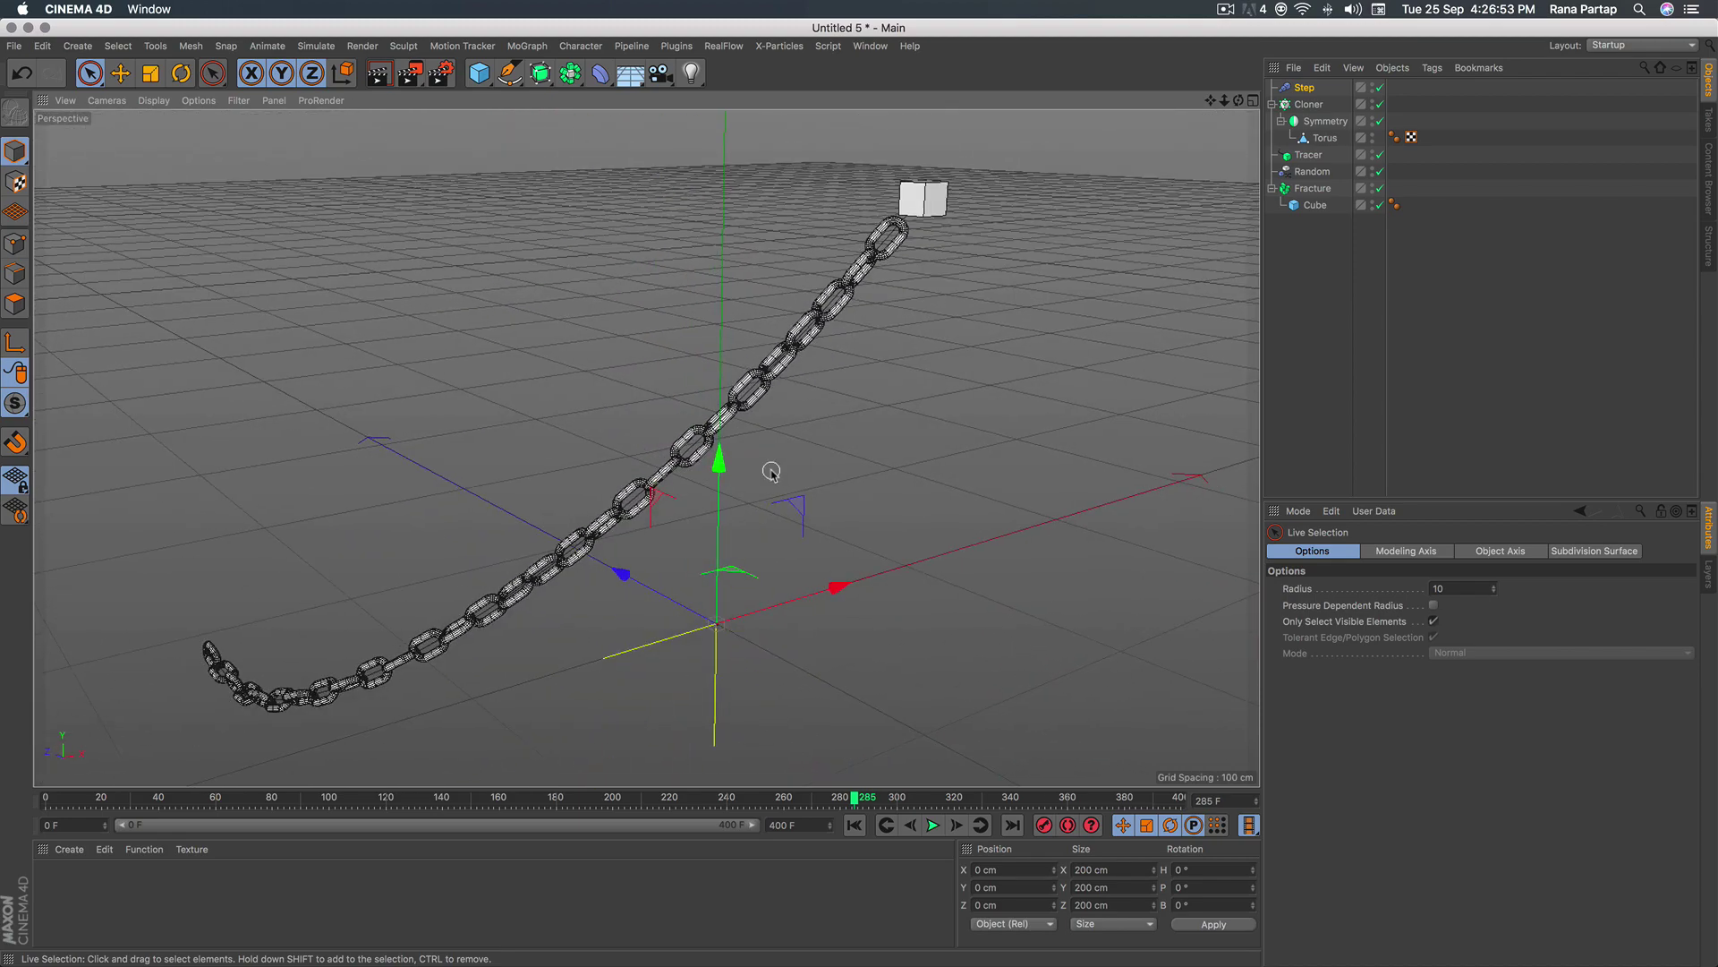
# Replay from frame 0, pause, zoom in on the chain and render the view.
pyautogui.click(857, 825)
pyautogui.click(934, 826)
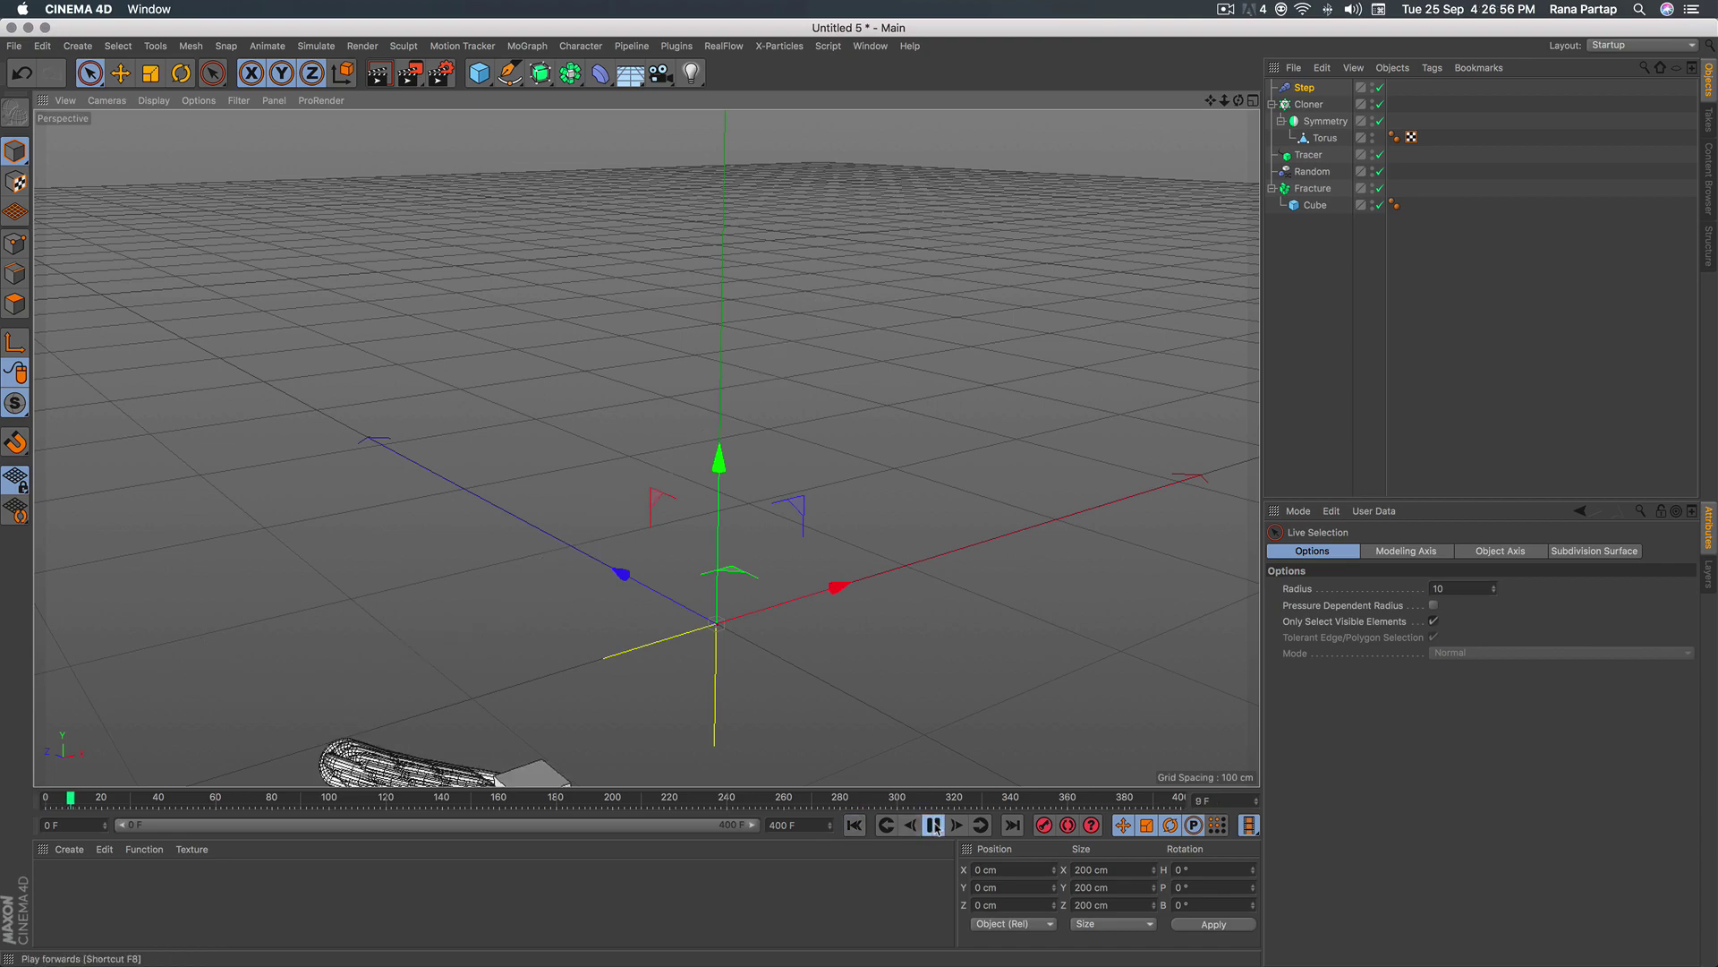
pyautogui.keyDown('alt'); pyautogui.moveTo(790, 684); pyautogui.dragTo(644, 598, button='middle'); pyautogui.keyUp('alt')
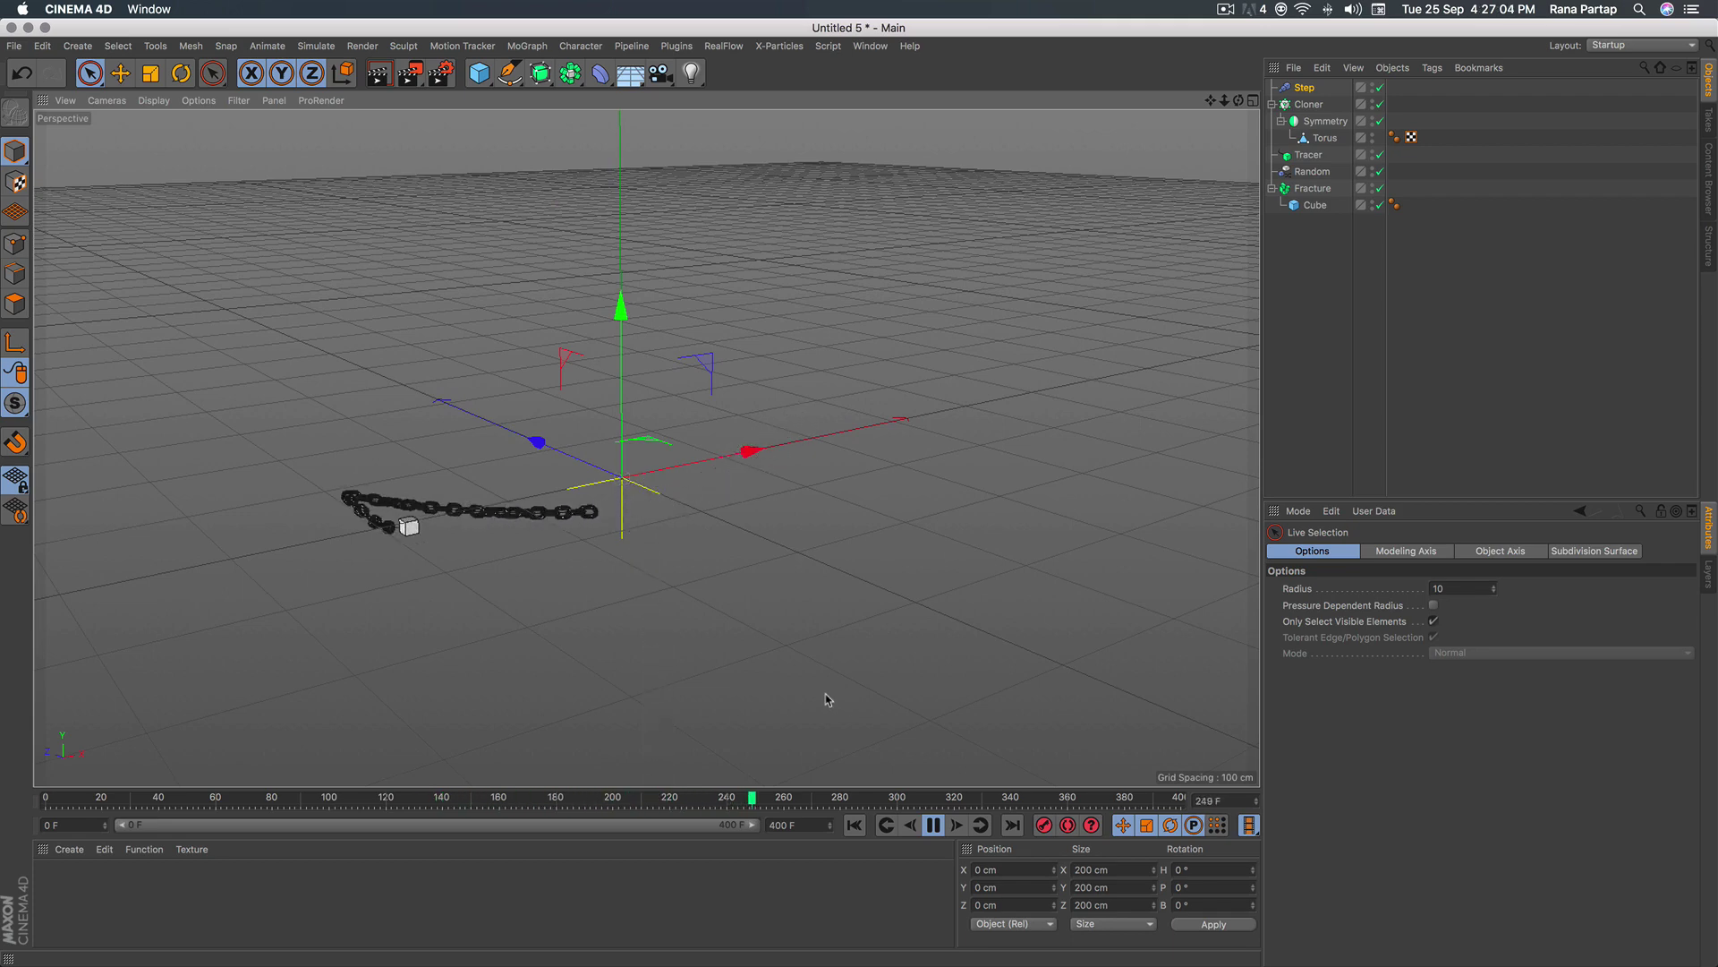
pyautogui.click(938, 826)
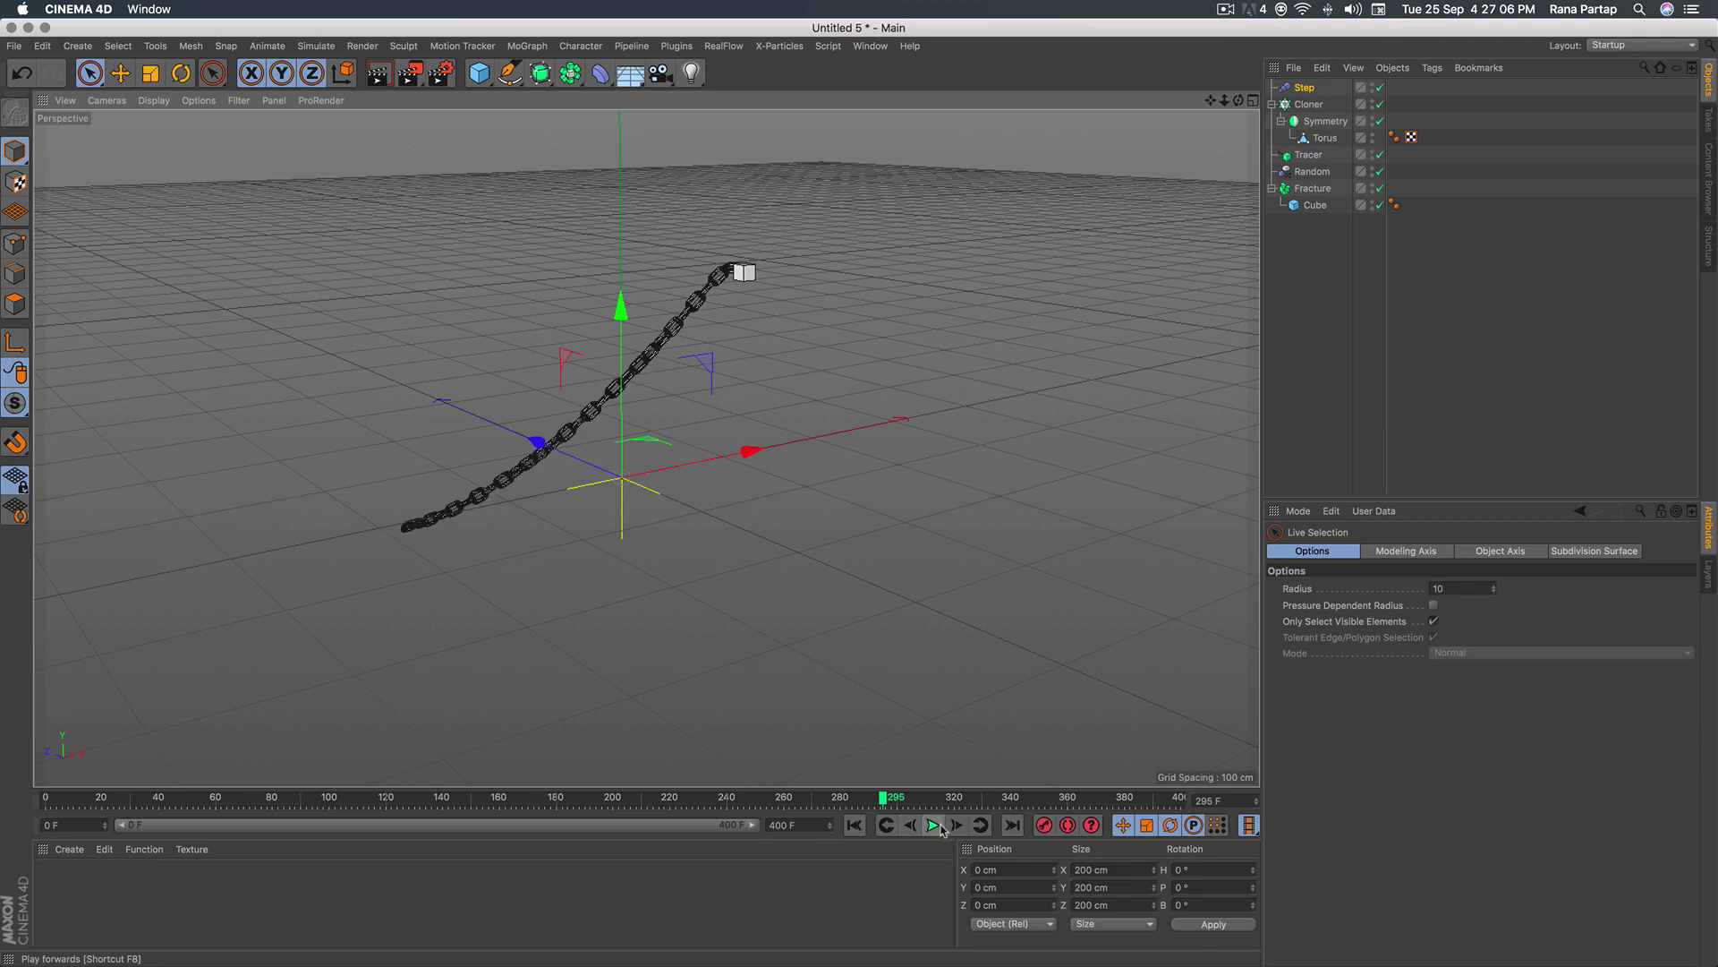
pyautogui.scroll(3, 651, 233)
pyautogui.scroll(3, 651, 233)
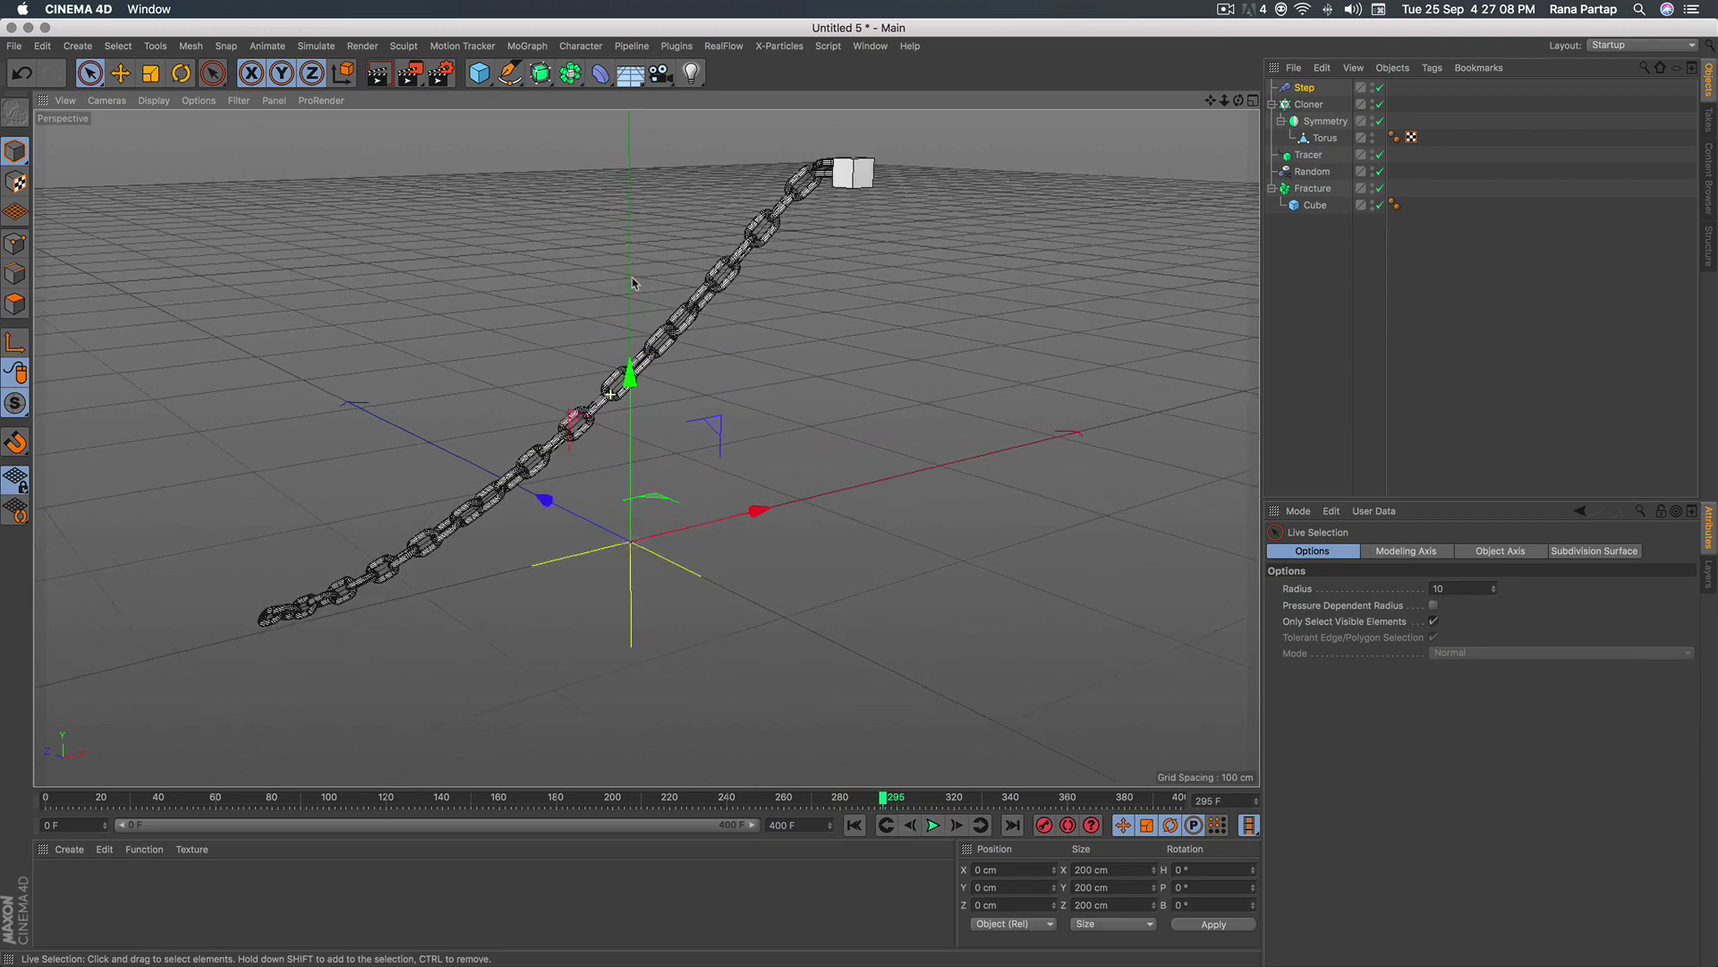
pyautogui.scroll(3, 651, 233)
pyautogui.scroll(3, 658, 201)
pyautogui.scroll(3, 666, 170)
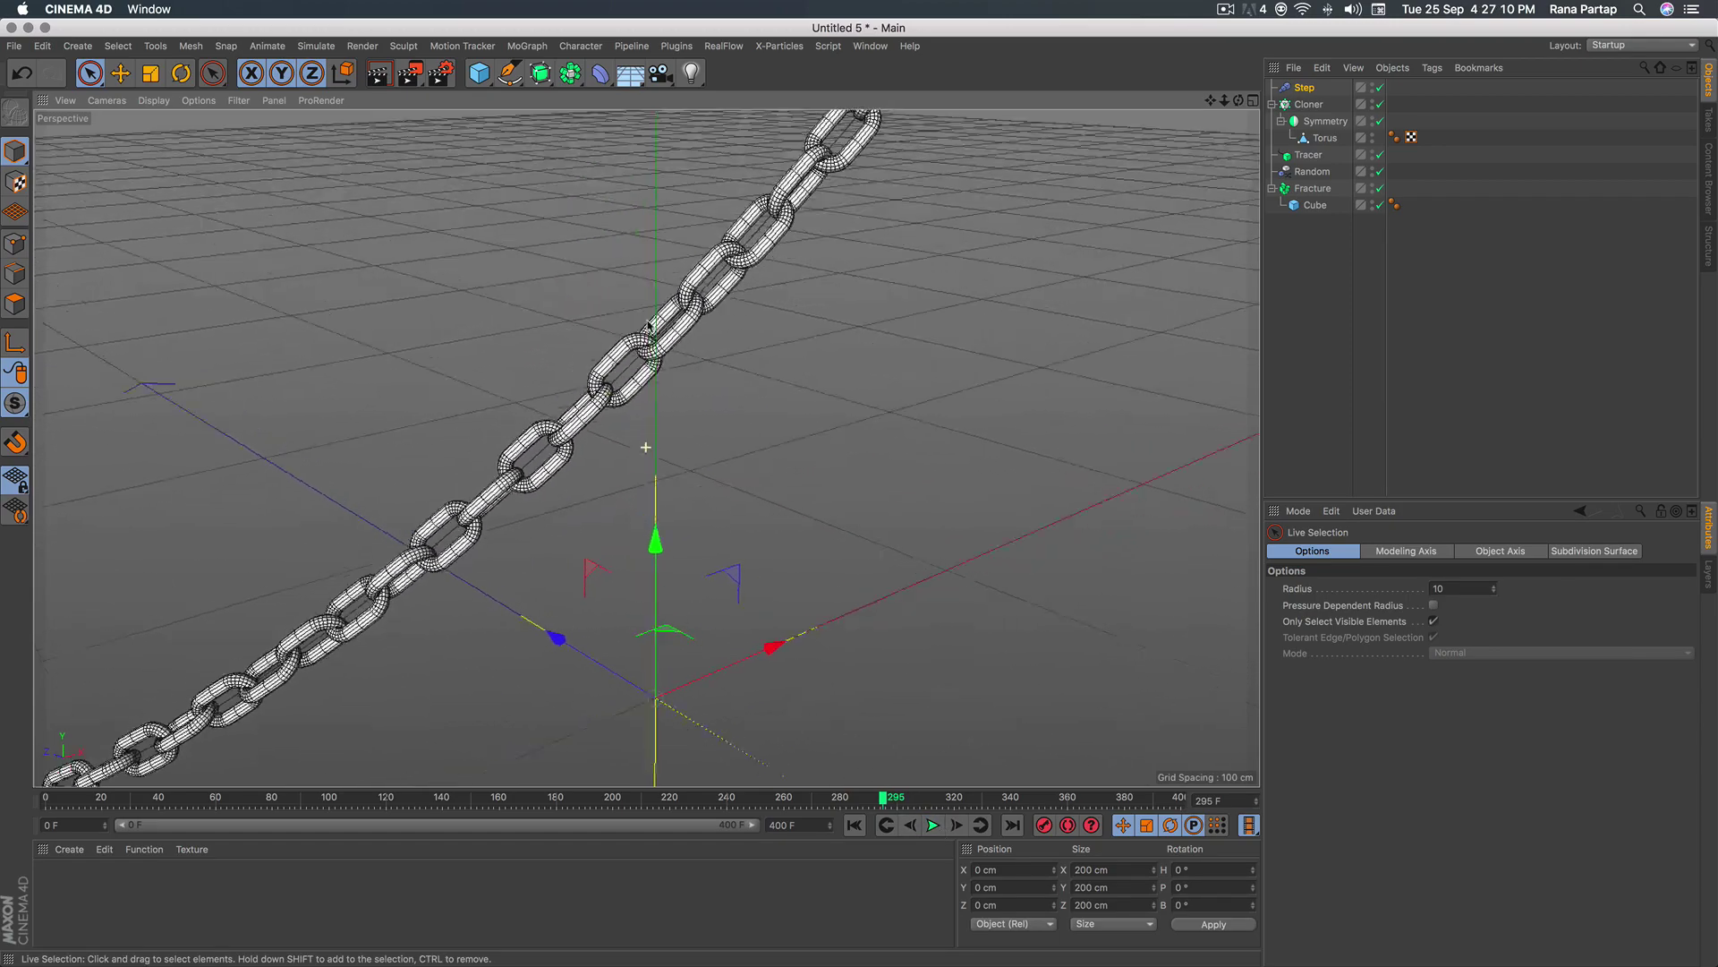
pyautogui.moveTo(667, 165)
pyautogui.keyDown('alt'); pyautogui.mouseDown()
pyautogui.moveTo(767, 314)
pyautogui.moveTo(852, 295)
pyautogui.moveTo(770, 341)
pyautogui.moveTo(620, 383)
pyautogui.moveTo(611, 424)
pyautogui.moveTo(631, 418)
pyautogui.mouseUp(); pyautogui.keyUp('alt')
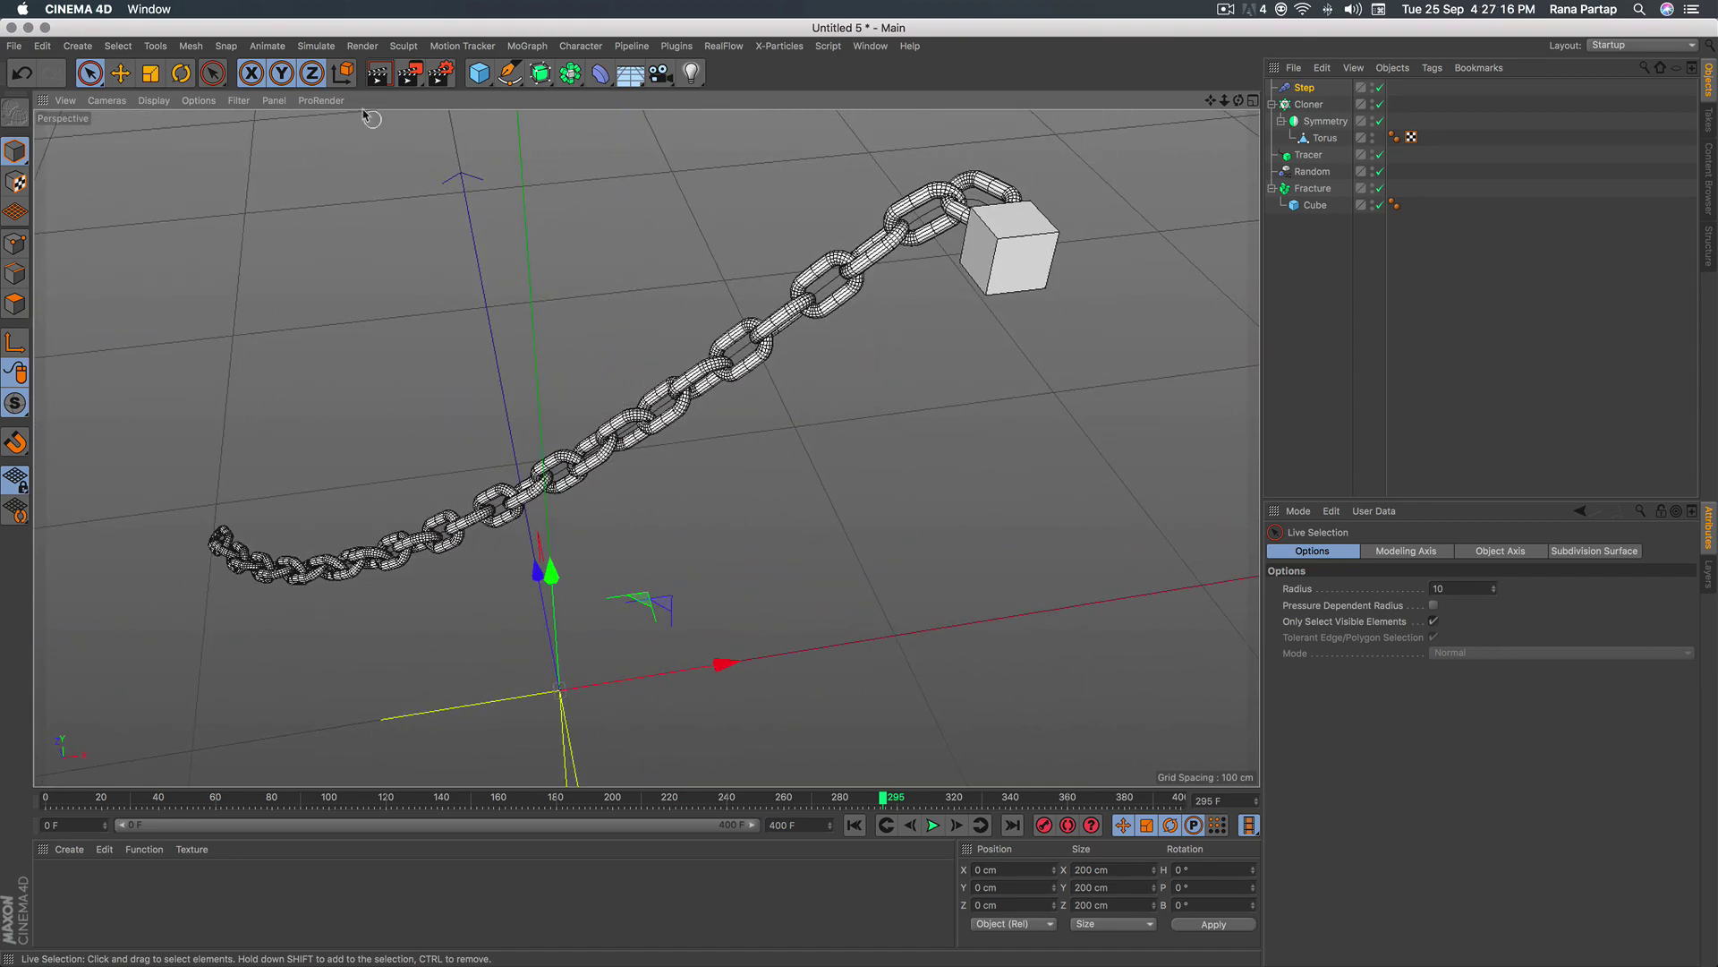
pyautogui.press('super+r')
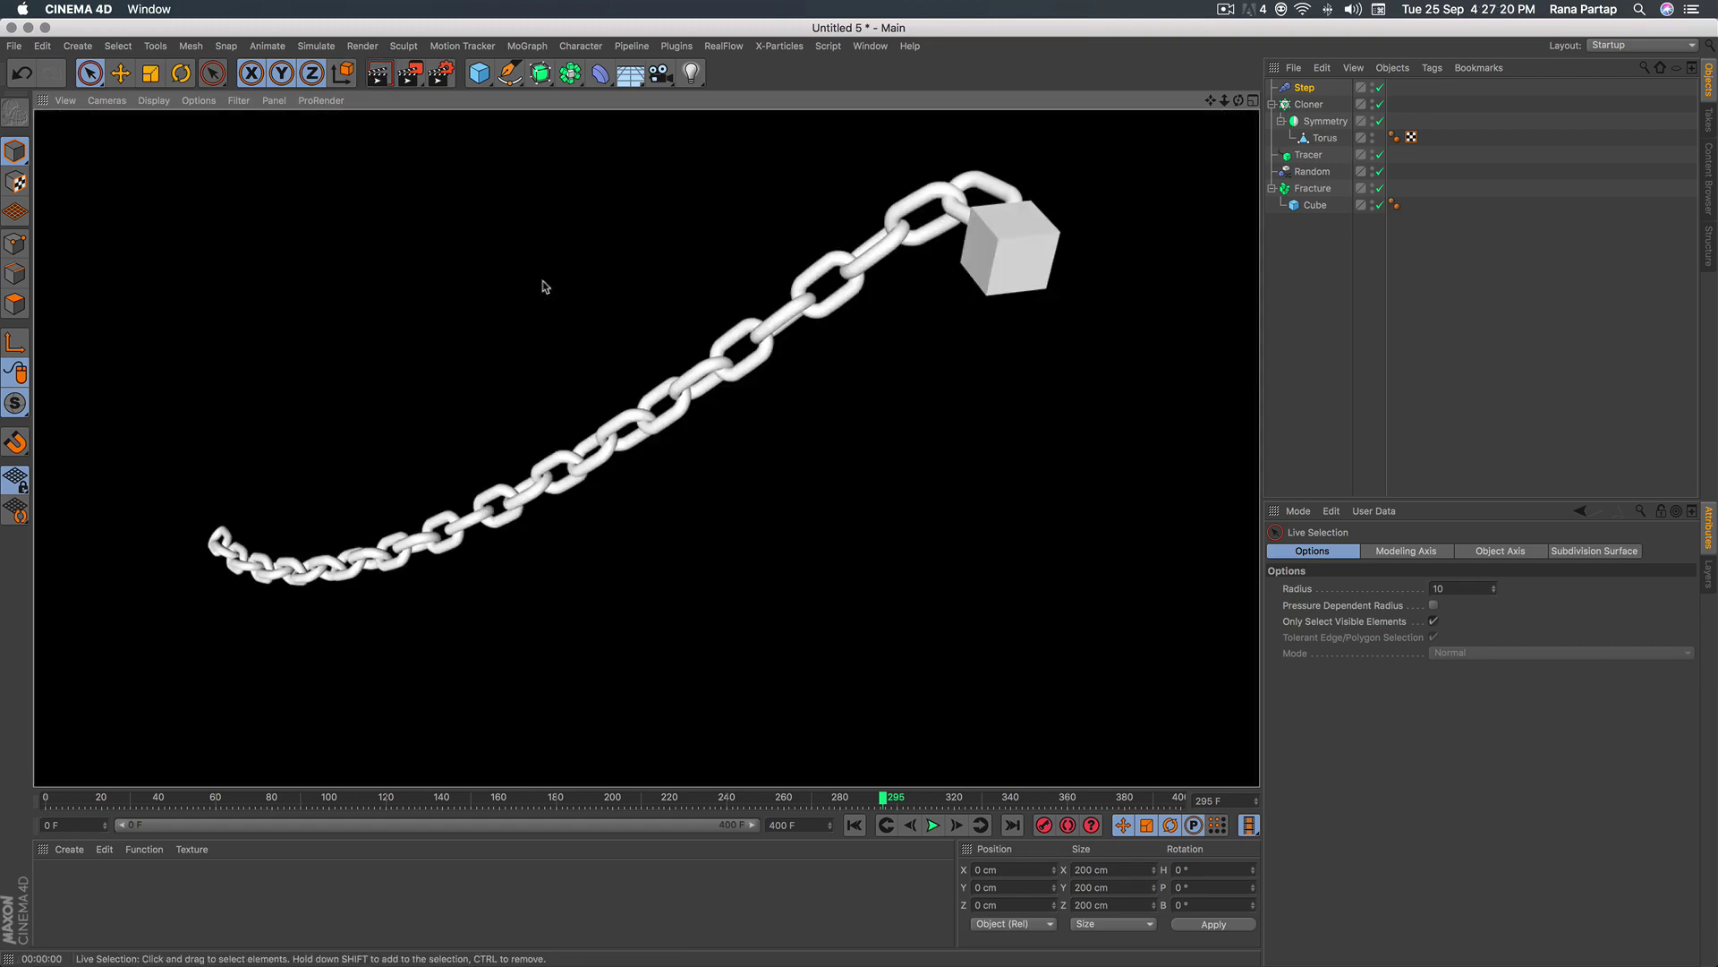
# Add a Rigid Body dynamics tag to the chain's Cloner.
pyautogui.click(1298, 259)
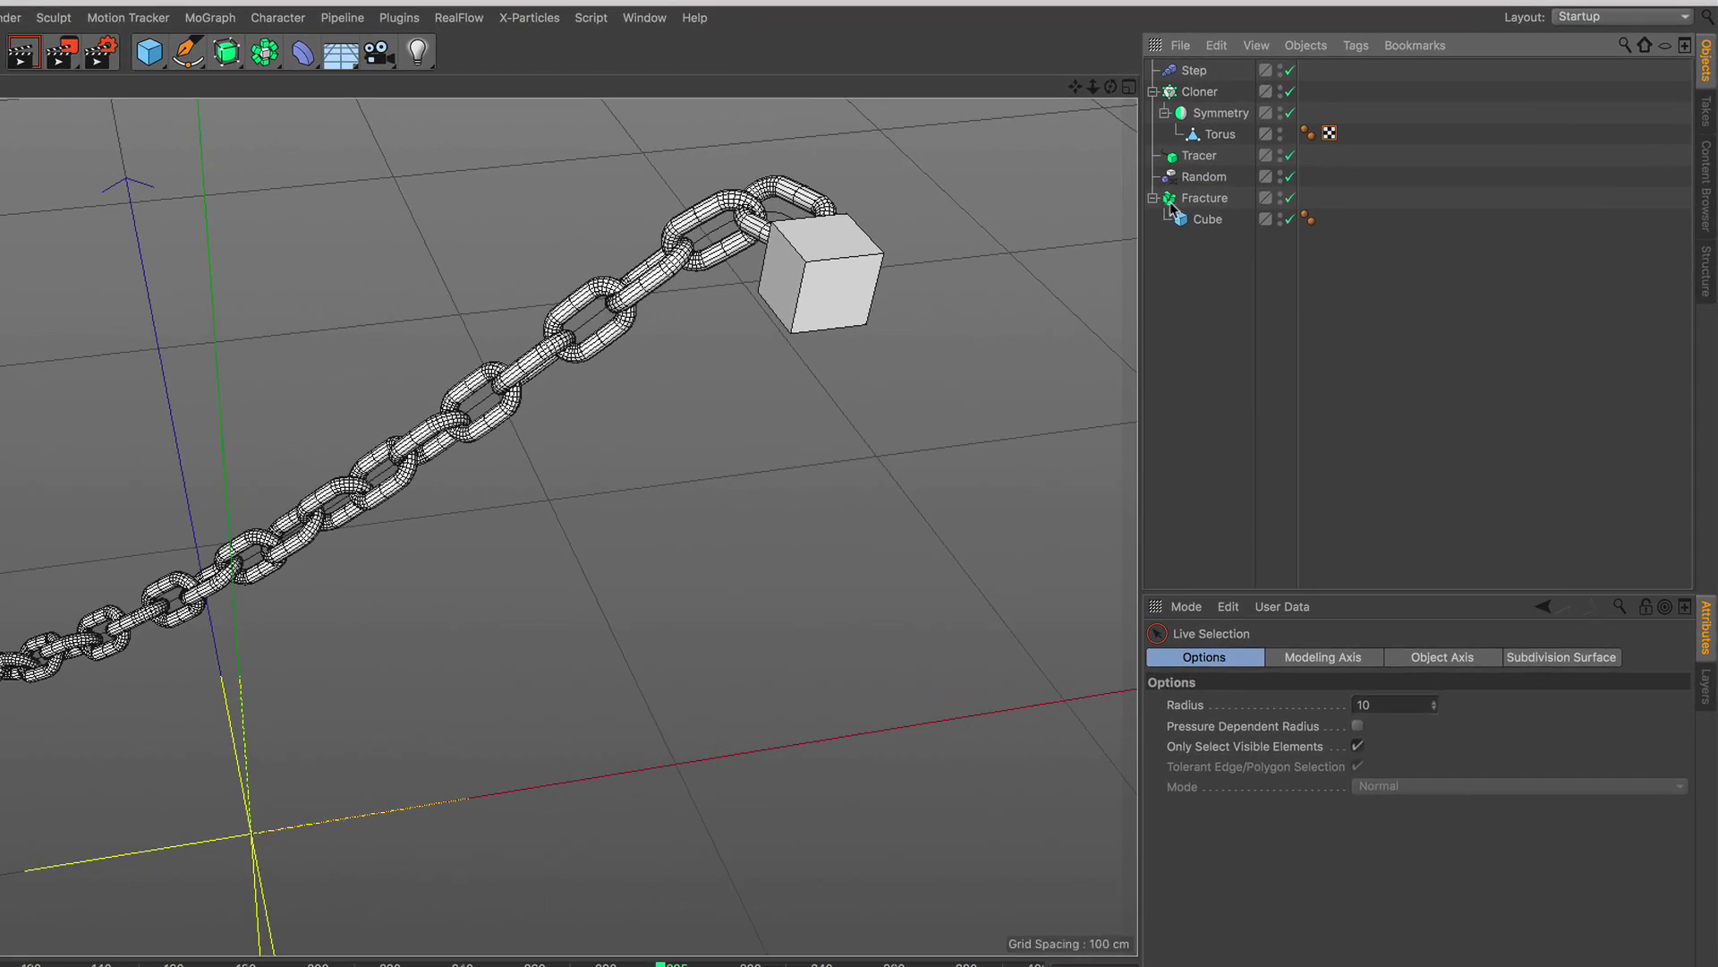
pyautogui.click(1202, 92)
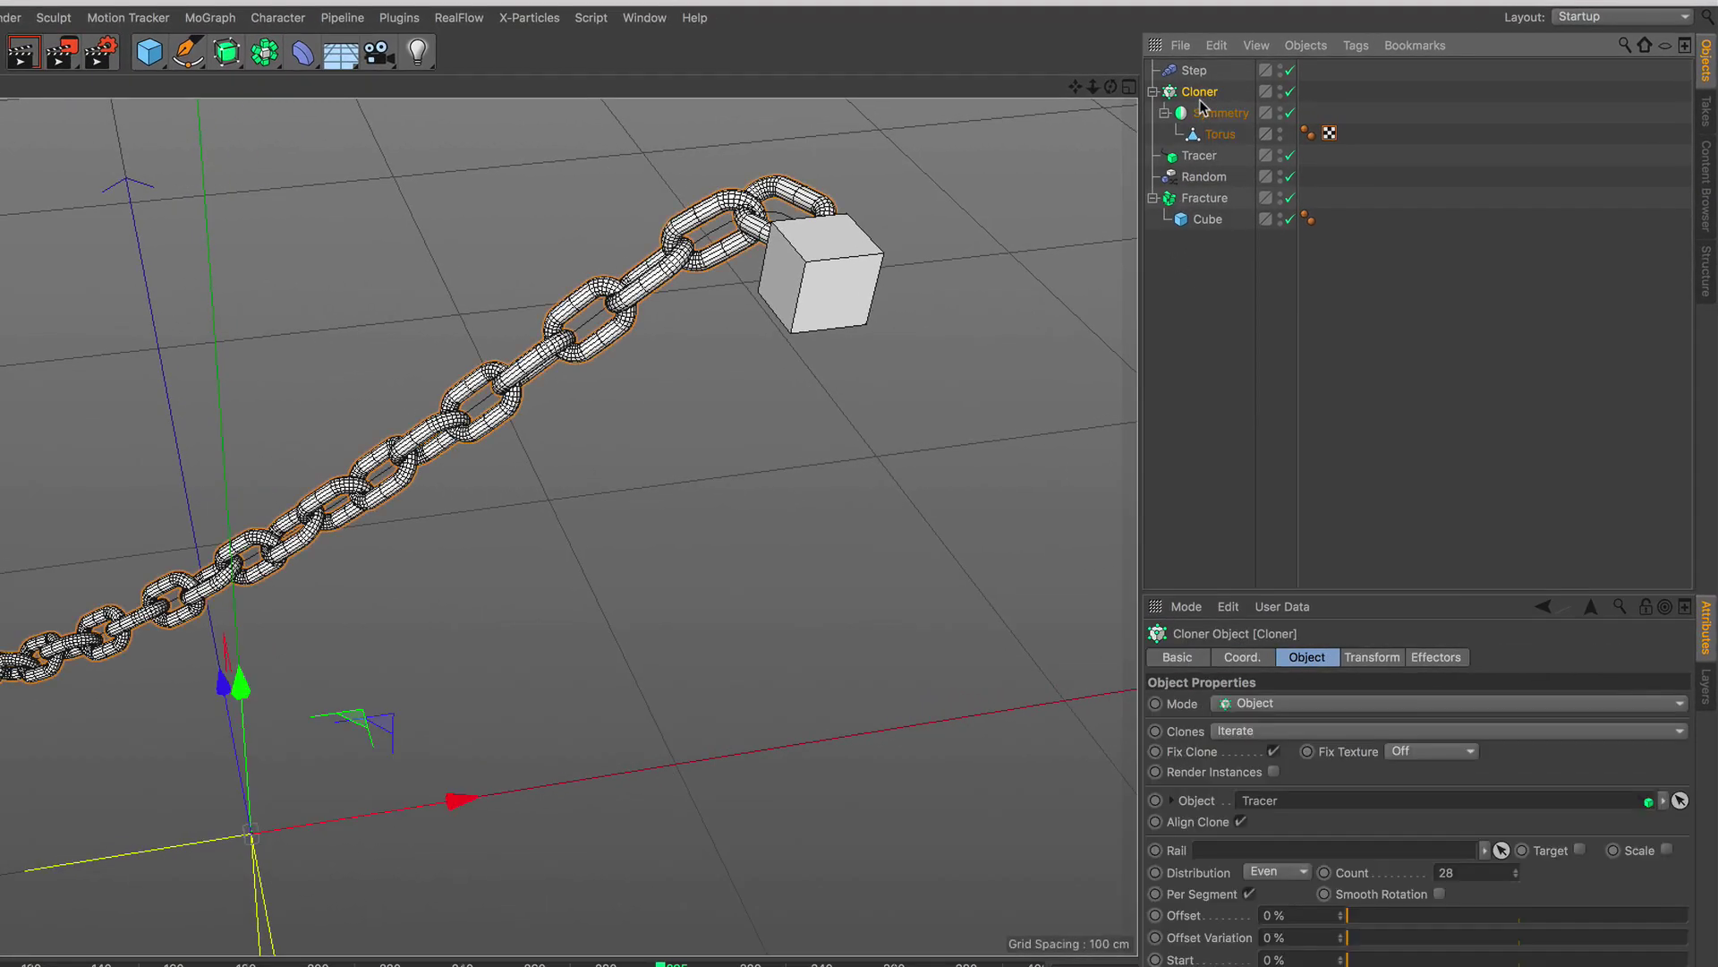
pyautogui.click(1345, 46)
pyautogui.moveTo(1409, 277)
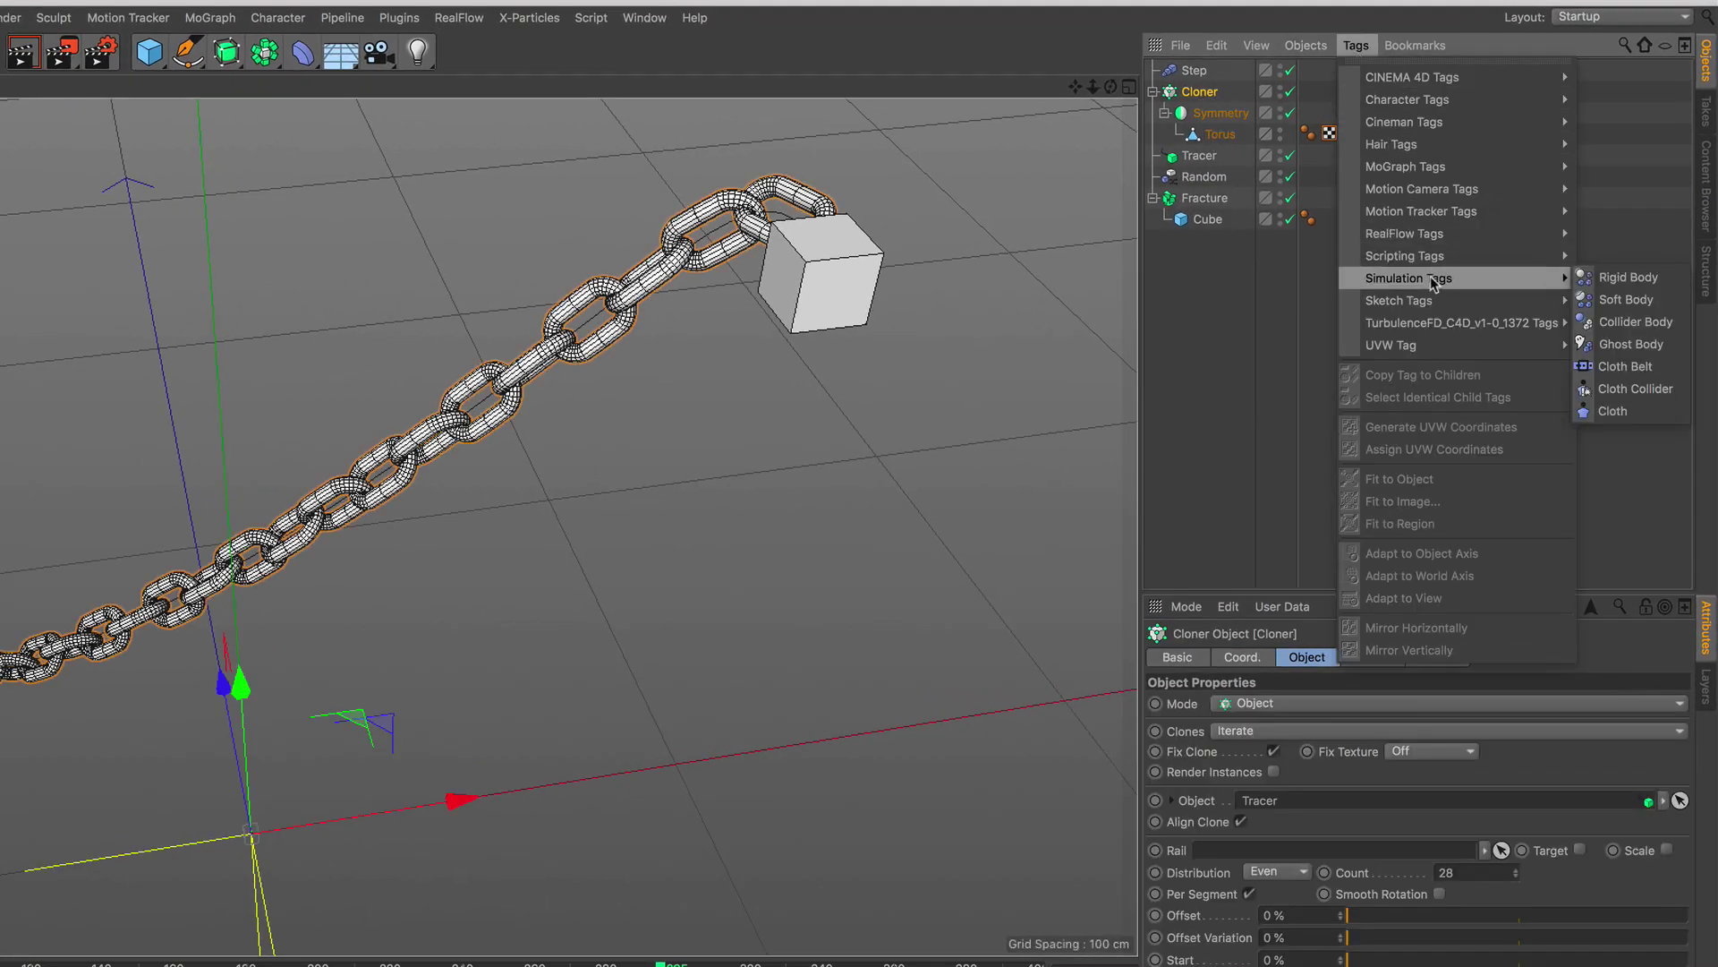
pyautogui.click(1629, 277)
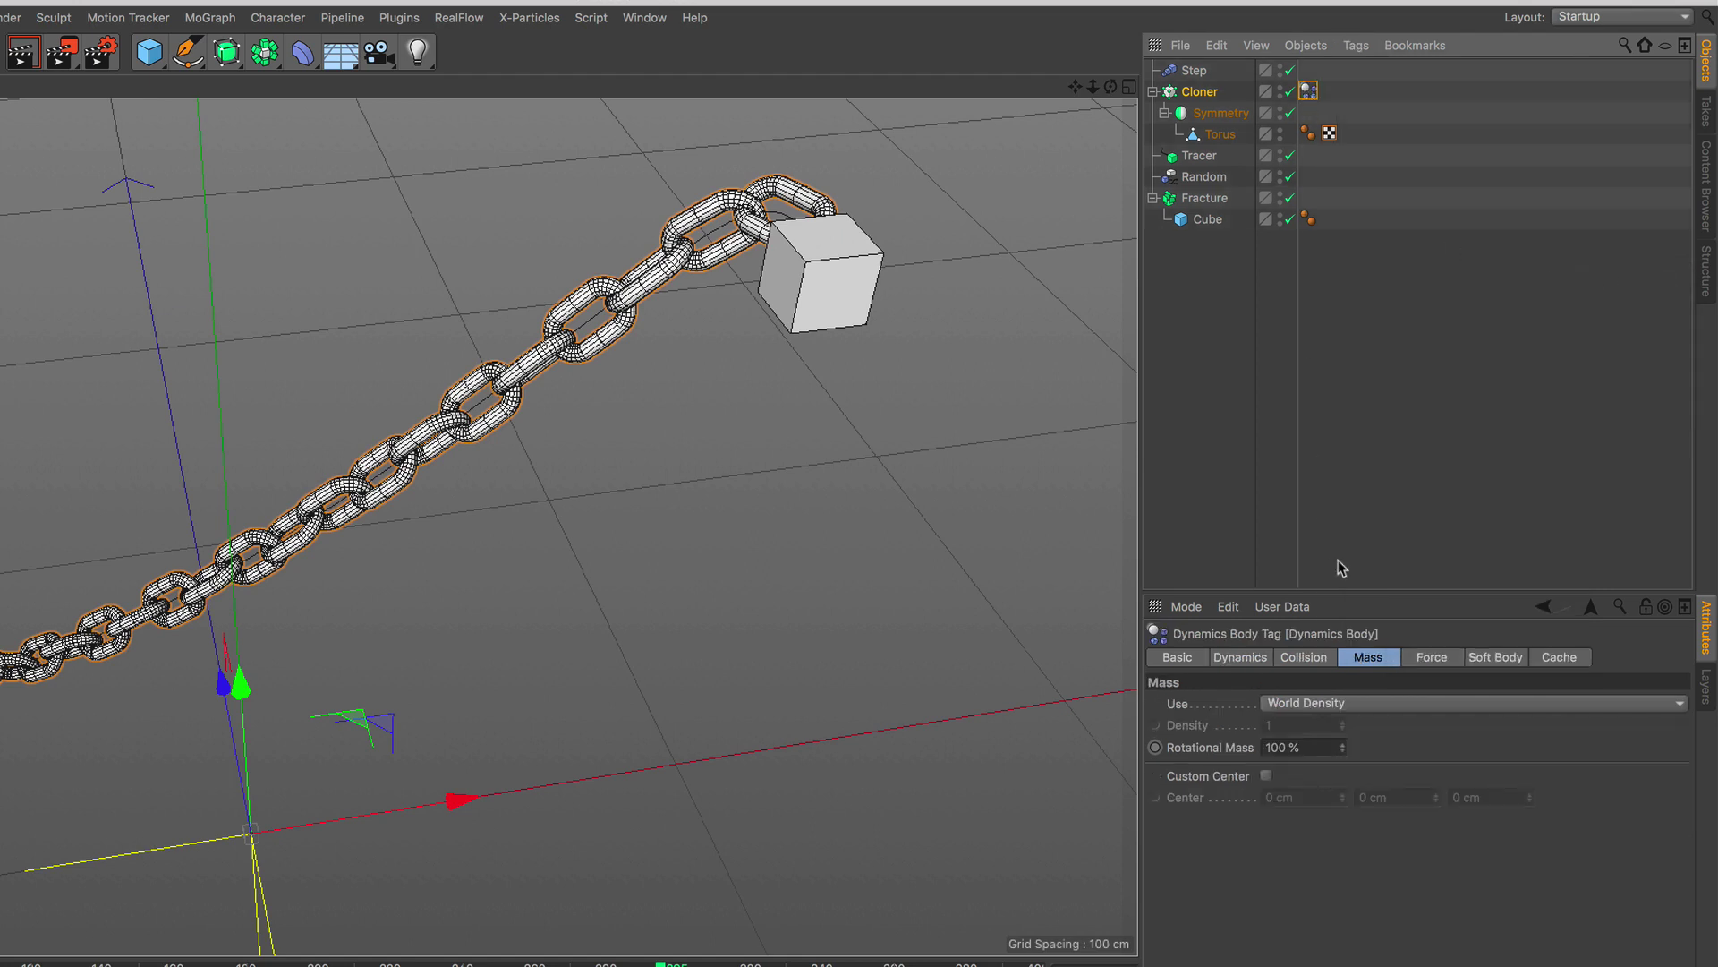
# Set the body's collision shape to a mesh option and rewind to frame 0.
pyautogui.click(1316, 659)
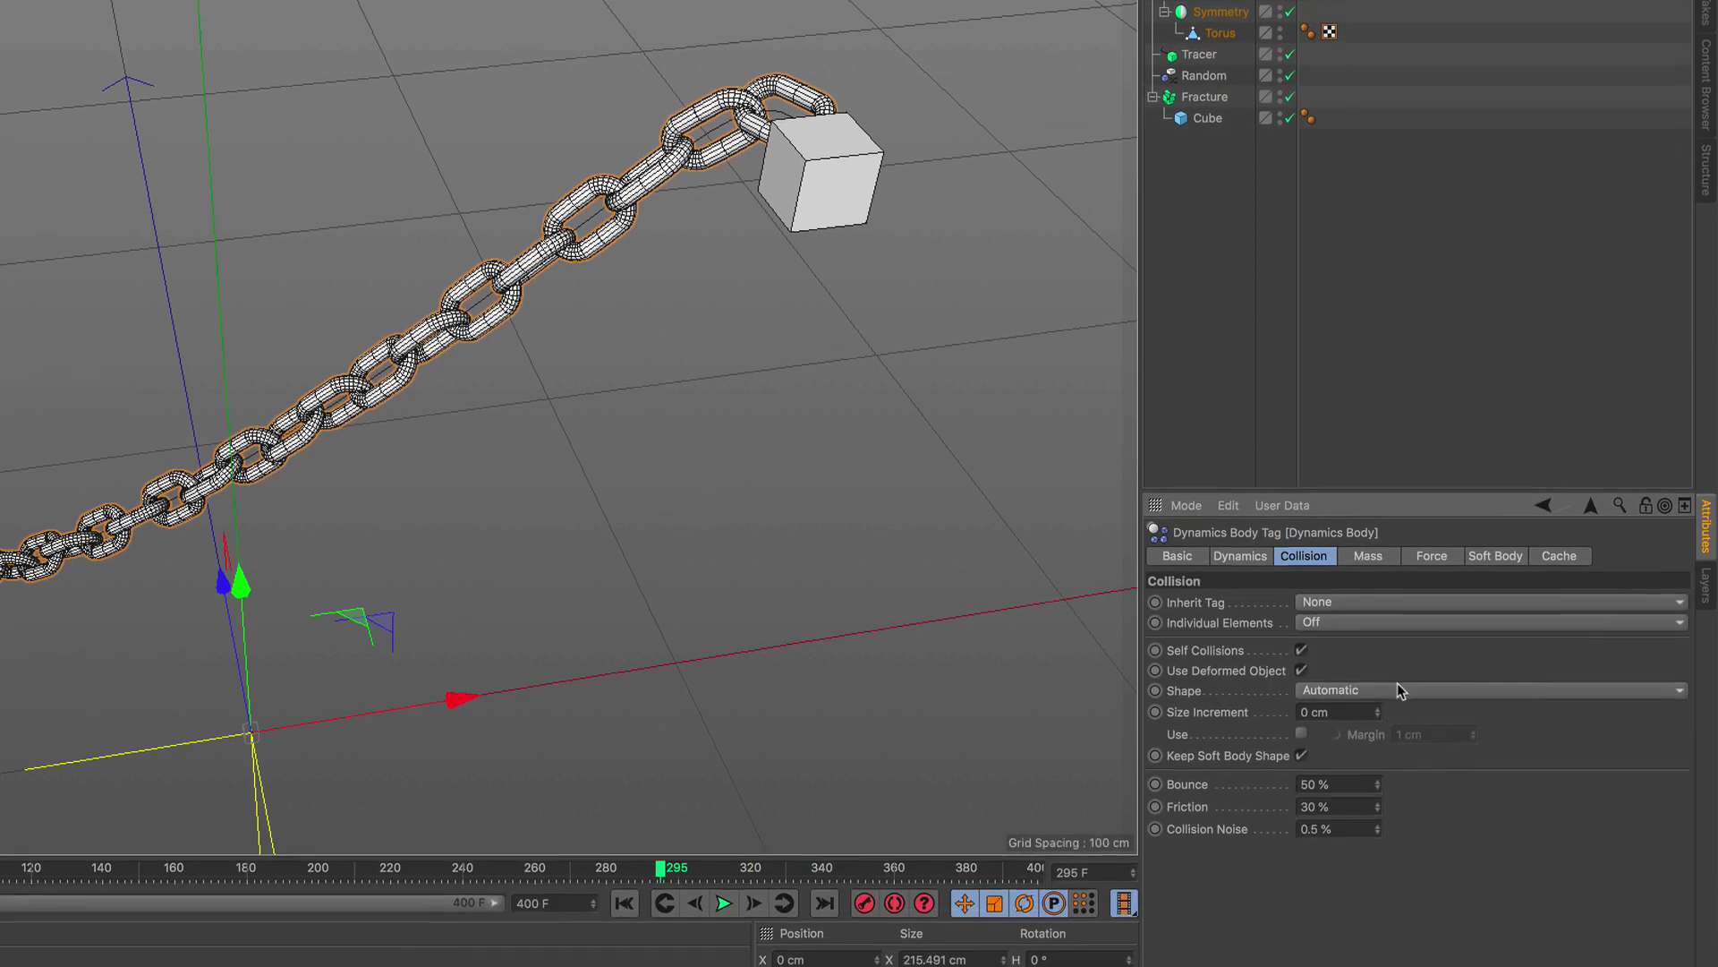
pyautogui.click(1398, 792)
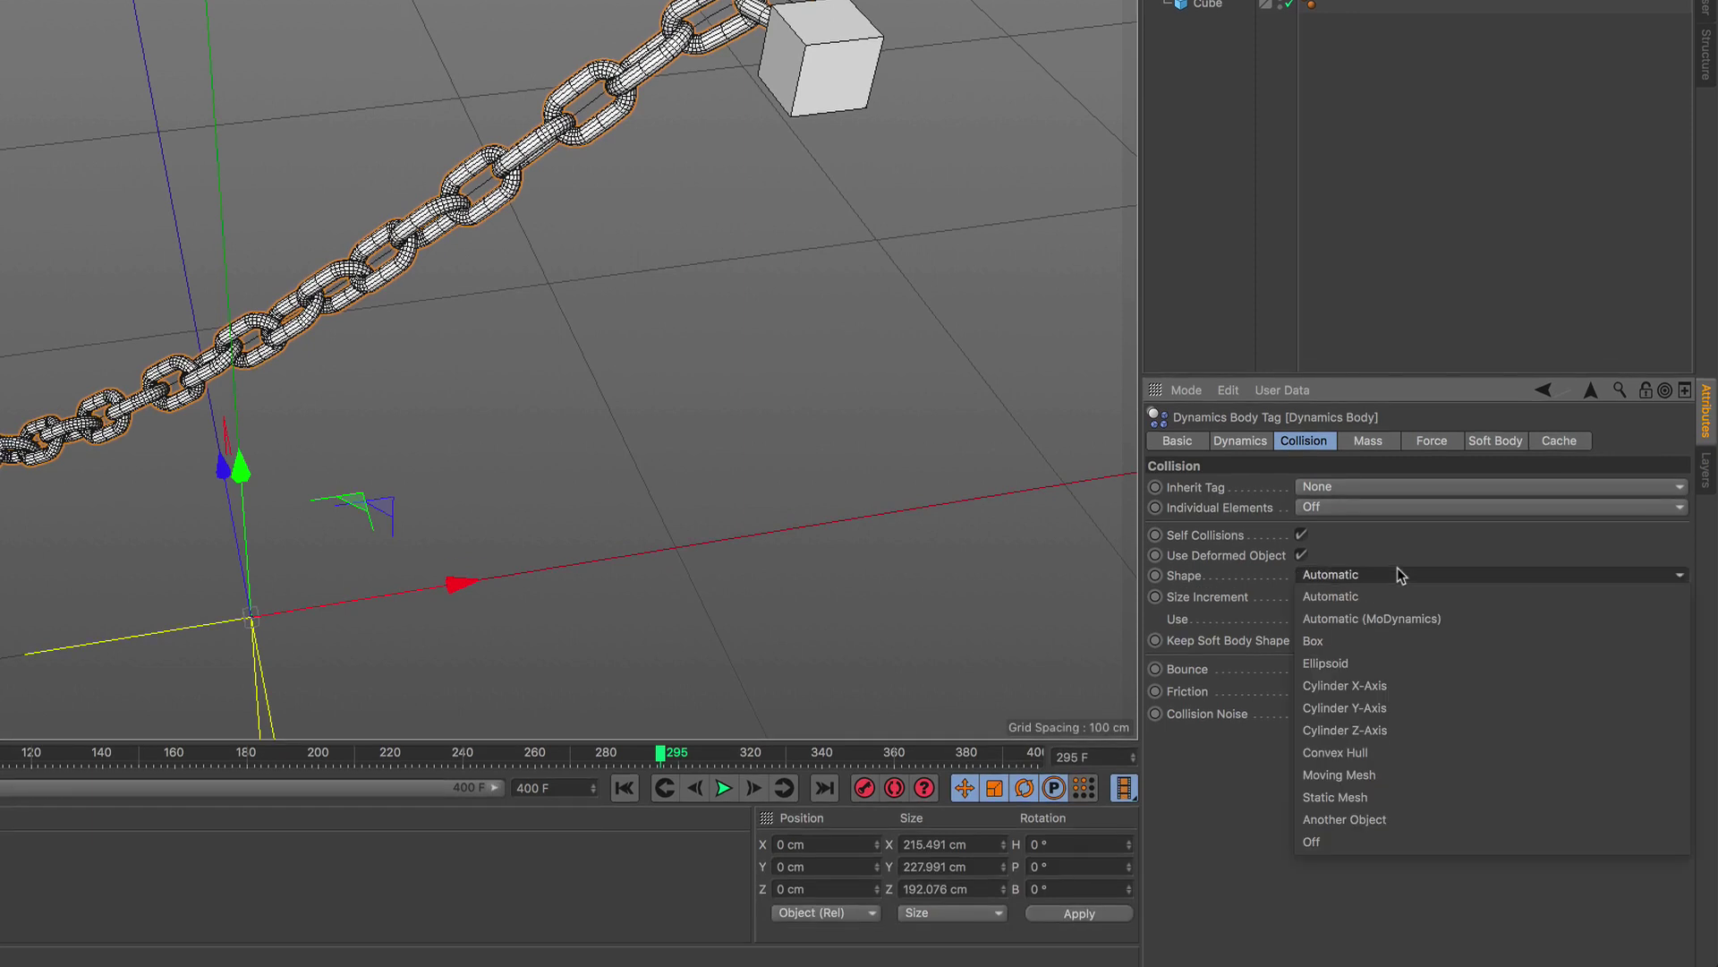
pyautogui.click(1391, 791)
pyautogui.click(1387, 447)
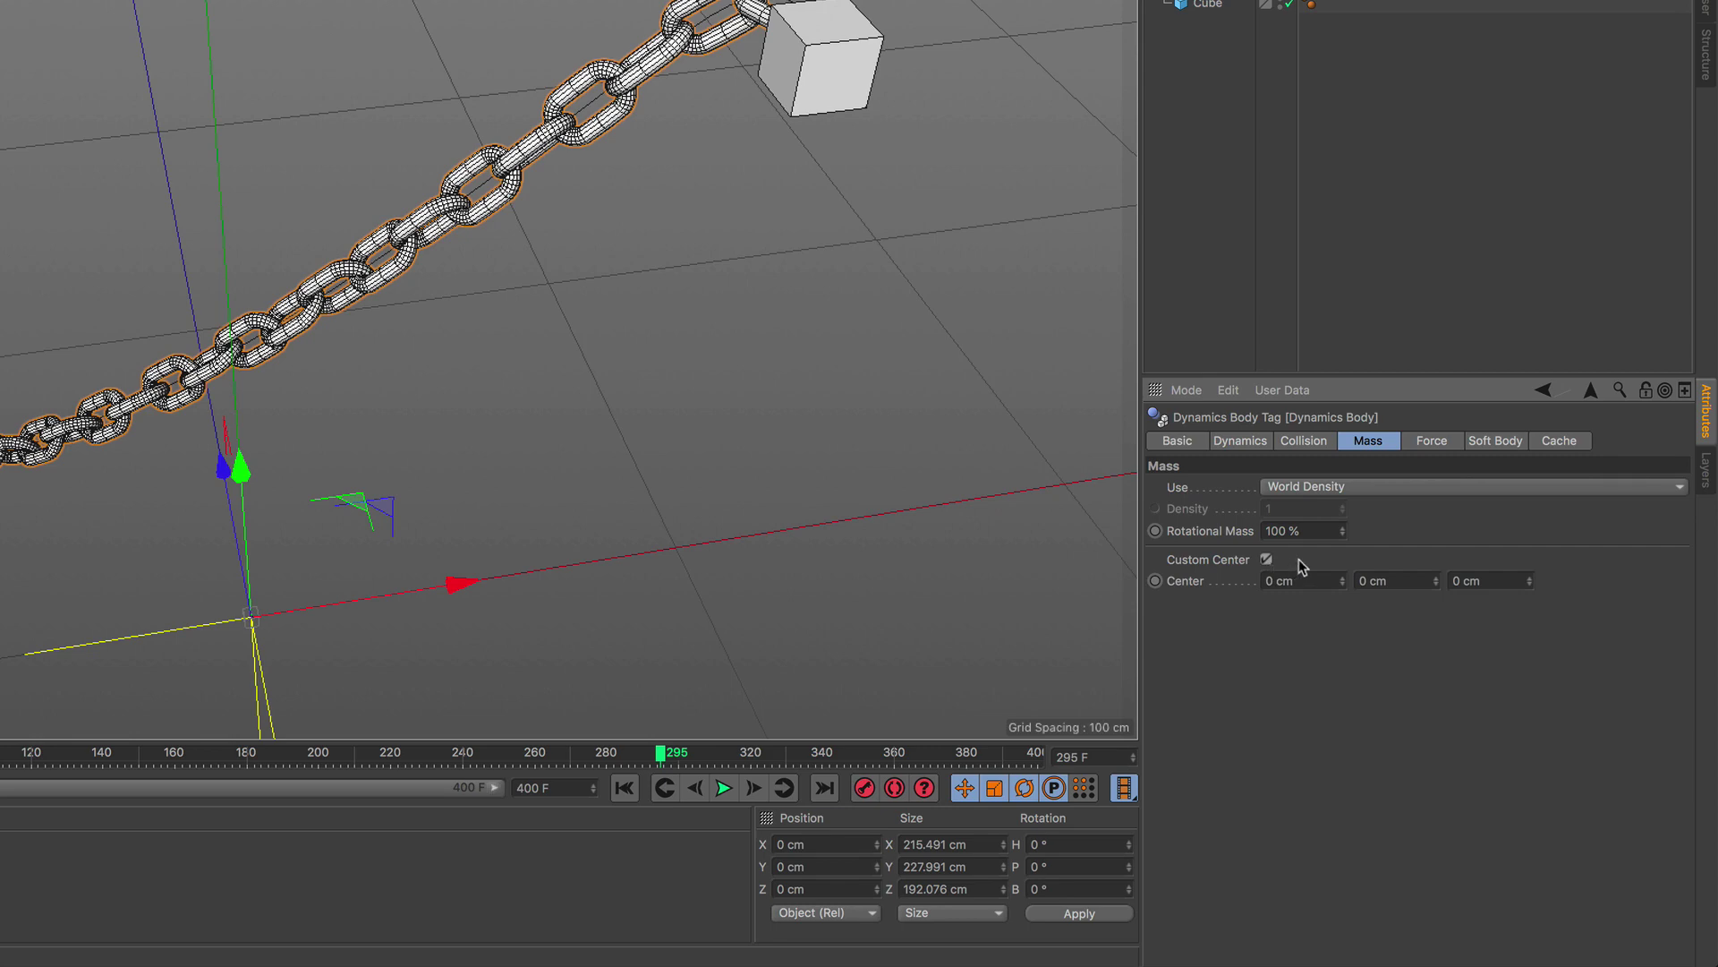
pyautogui.click(854, 828)
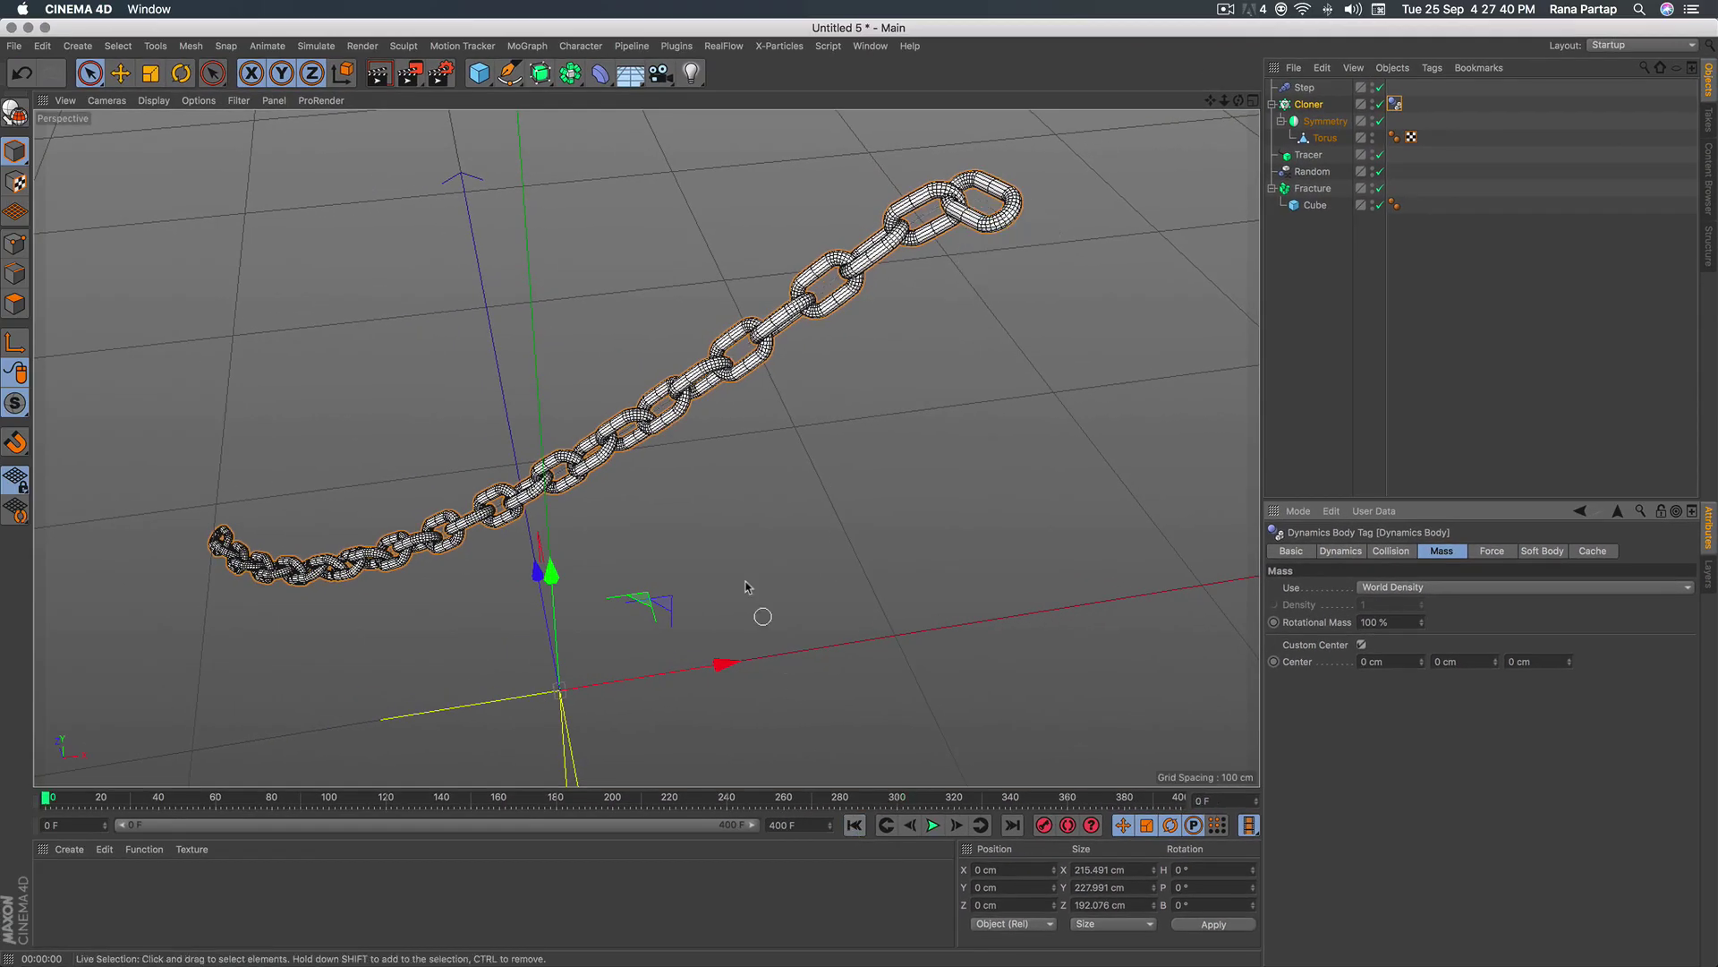
# Play the dynamics simulation, stop at frame 287 and zoom into the chain links.
pyautogui.moveTo(746, 586)
pyautogui.keyDown('alt'); pyautogui.mouseDown()
pyautogui.moveTo(599, 618)
pyautogui.moveTo(666, 464)
pyautogui.mouseUp(); pyautogui.keyUp('alt')
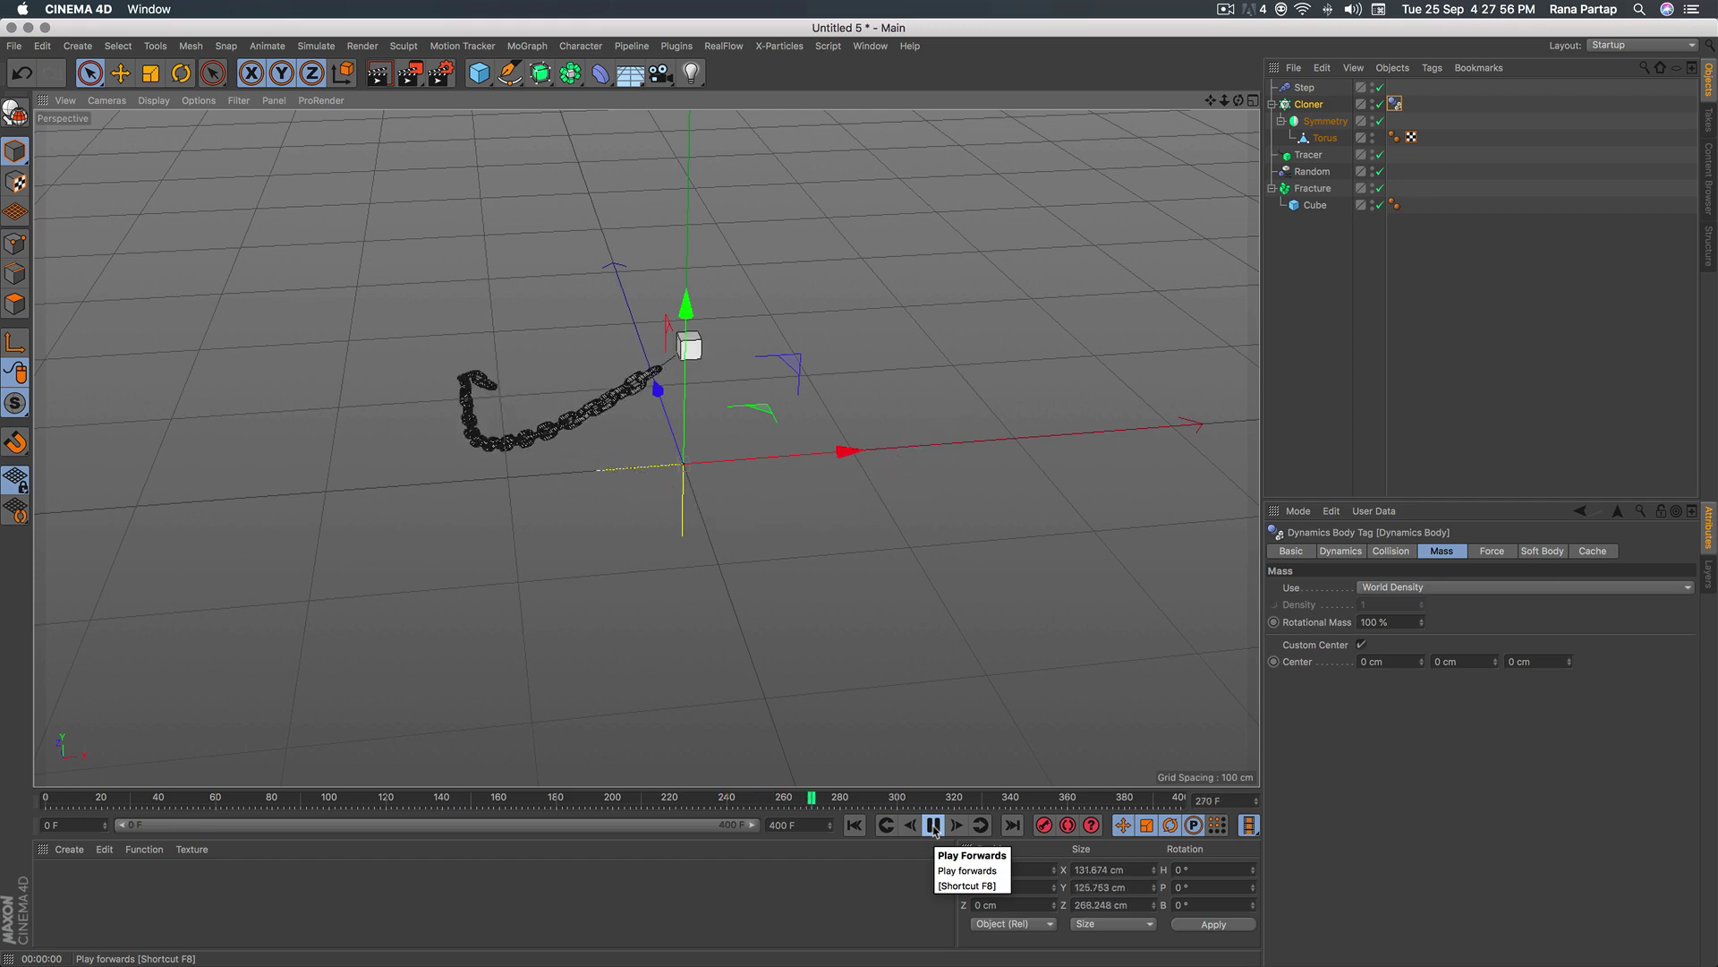
pyautogui.click(934, 825)
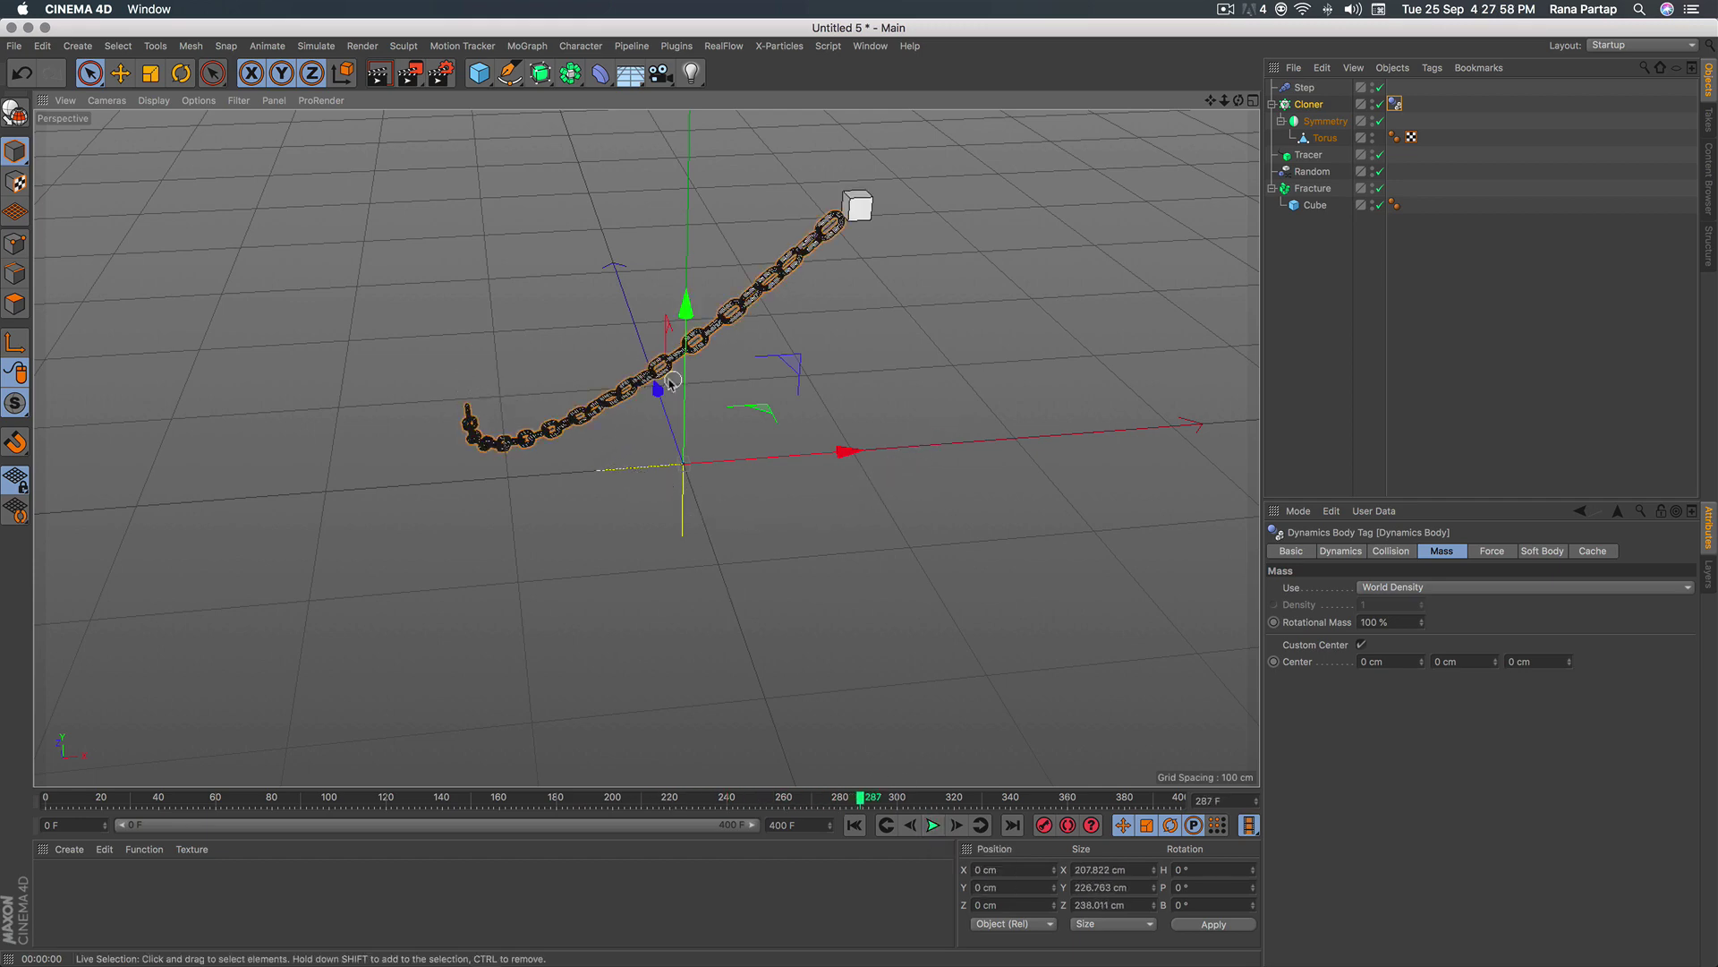
pyautogui.scroll(3, 695, 245)
pyautogui.scroll(3, 818, 360)
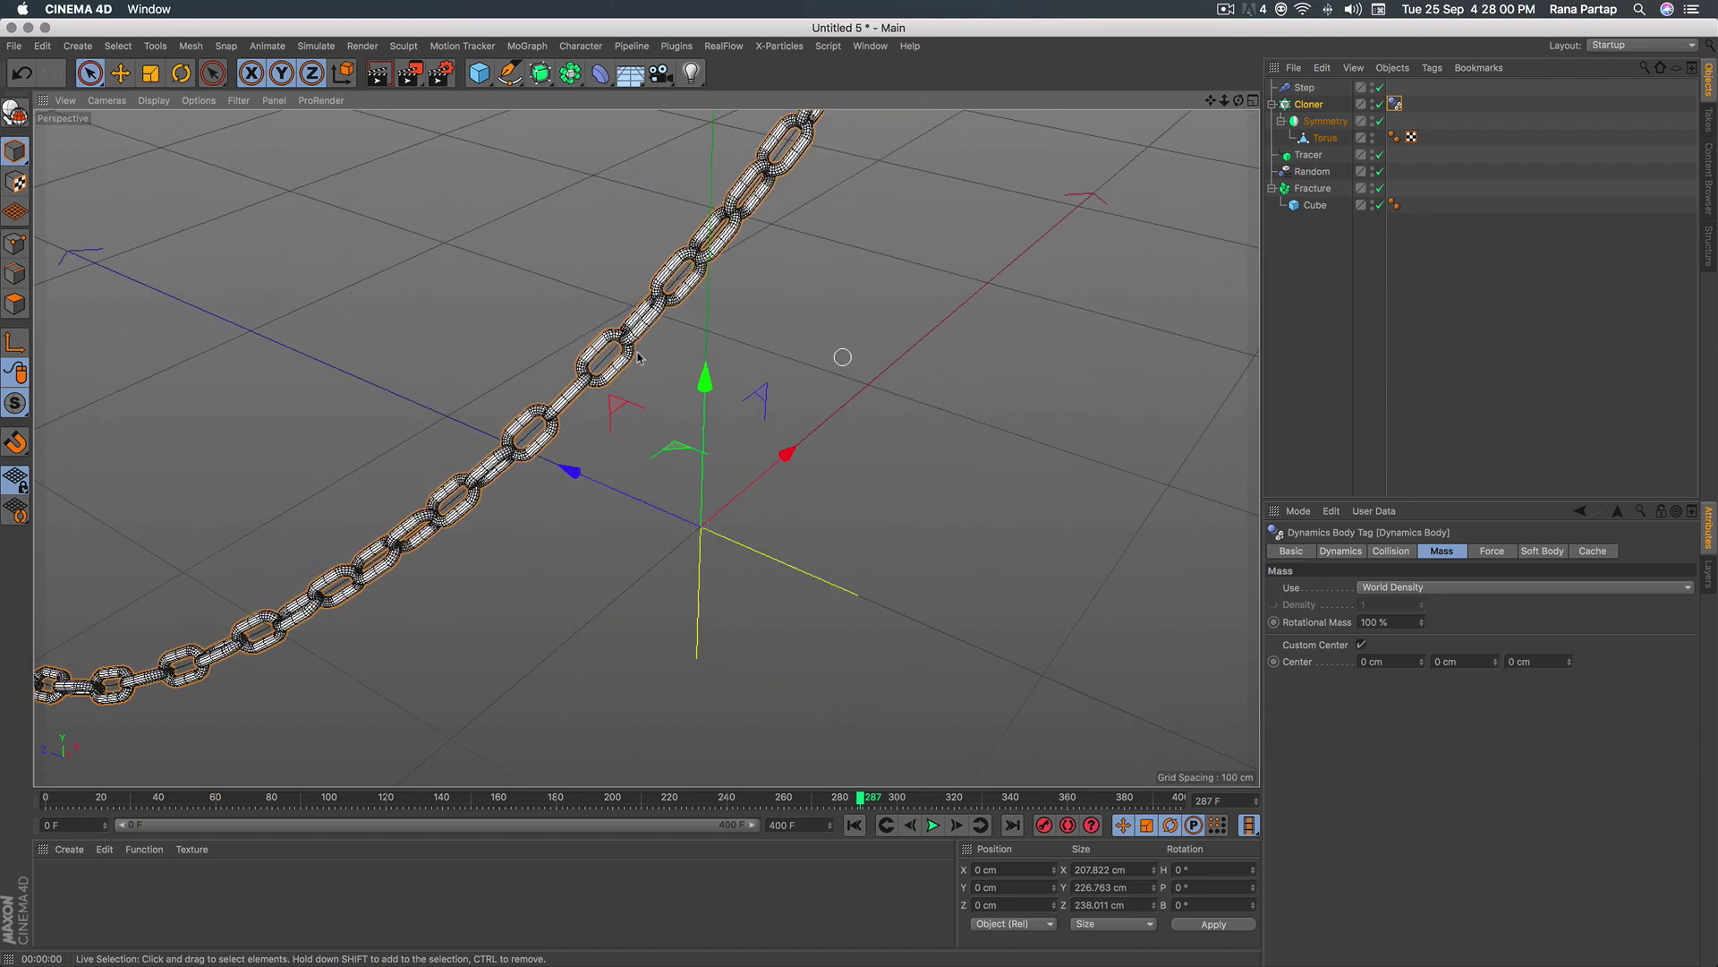
pyautogui.scroll(2, 589, 362)
pyautogui.scroll(3, 605, 309)
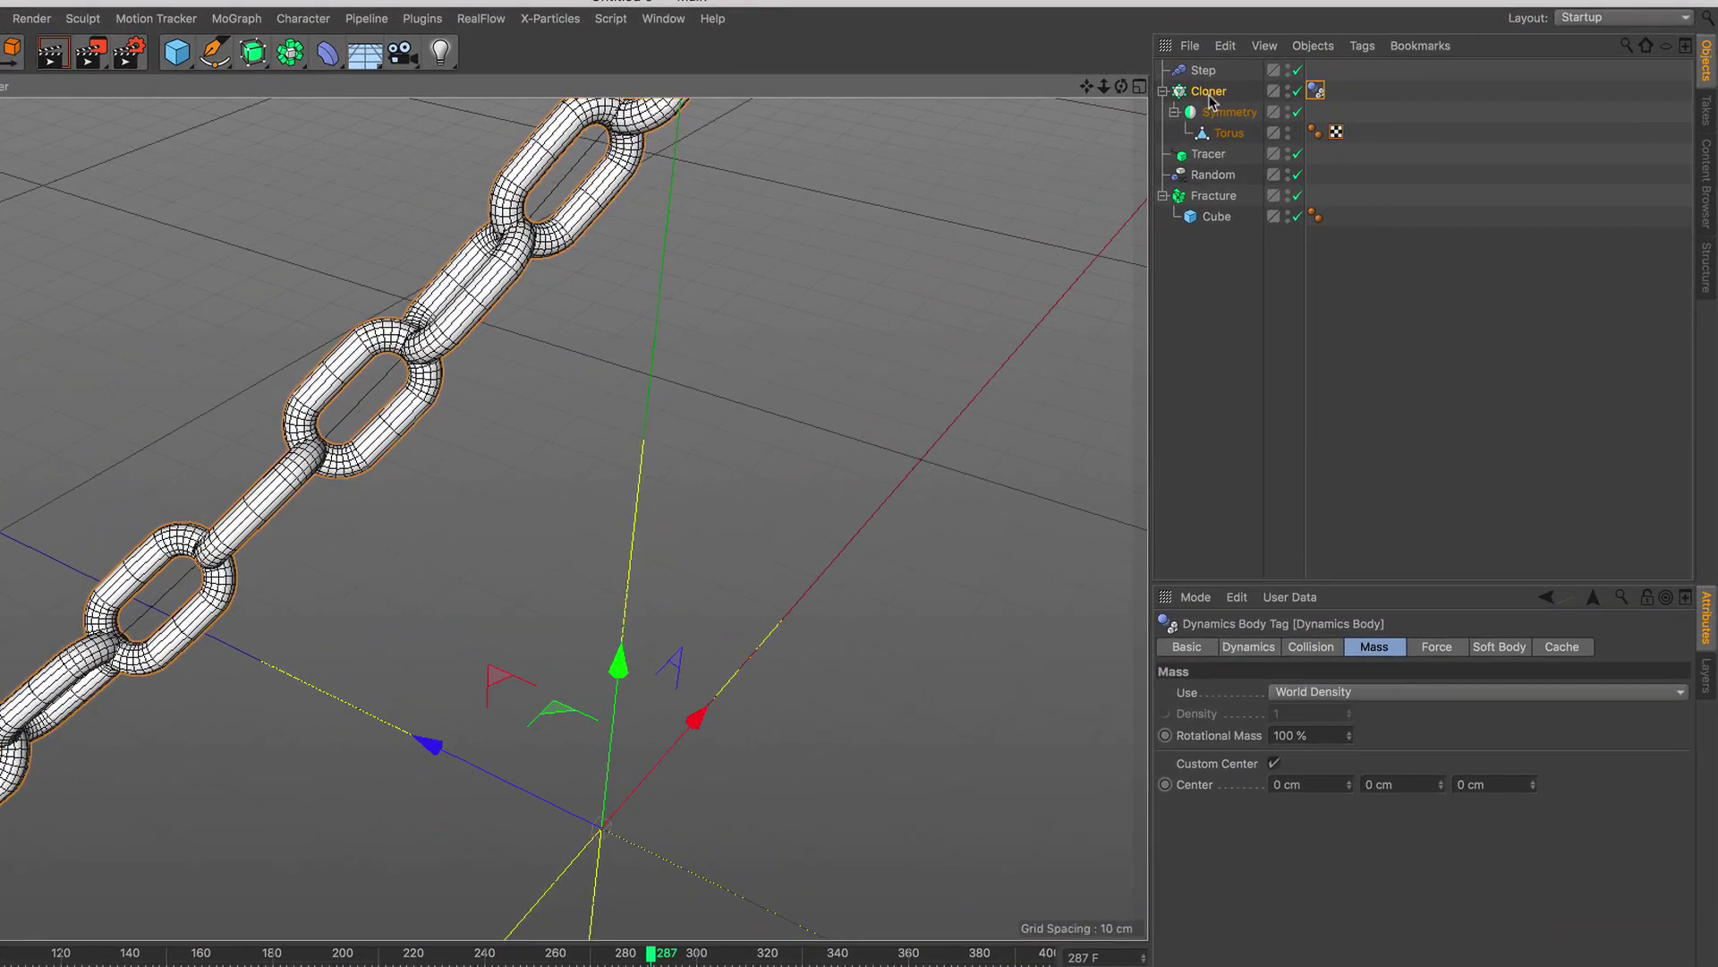
# Raise the Cloner count to 34 links.
pyautogui.click(1209, 93)
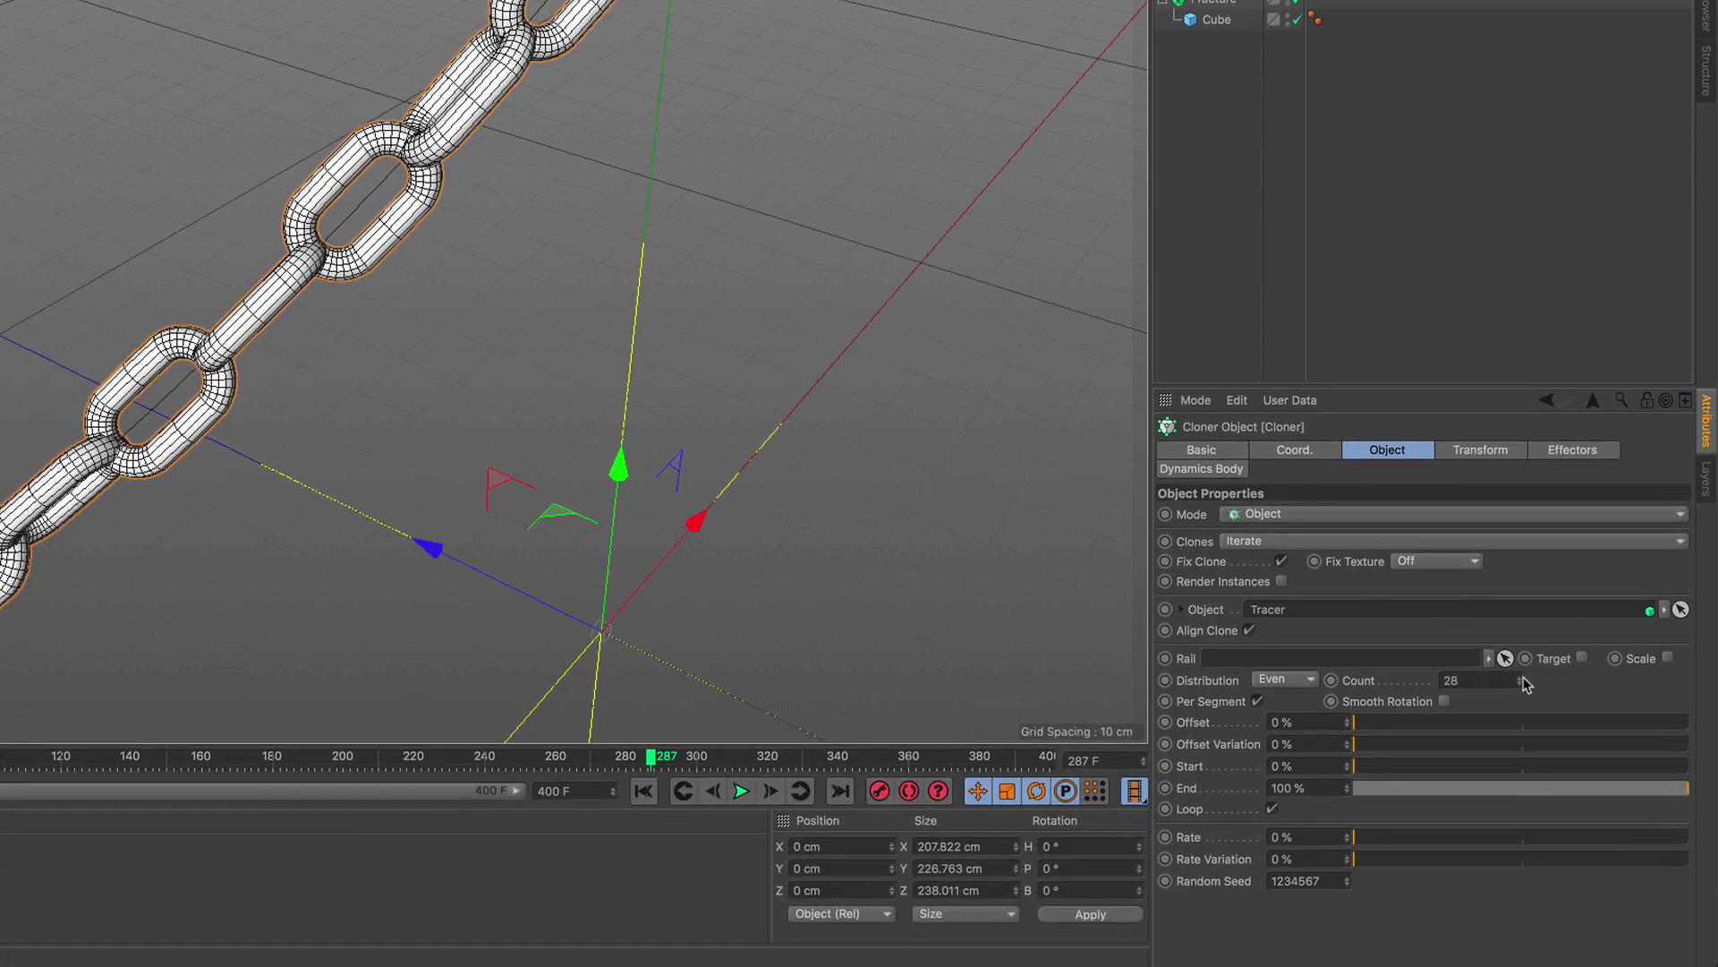
pyautogui.click(1522, 677)
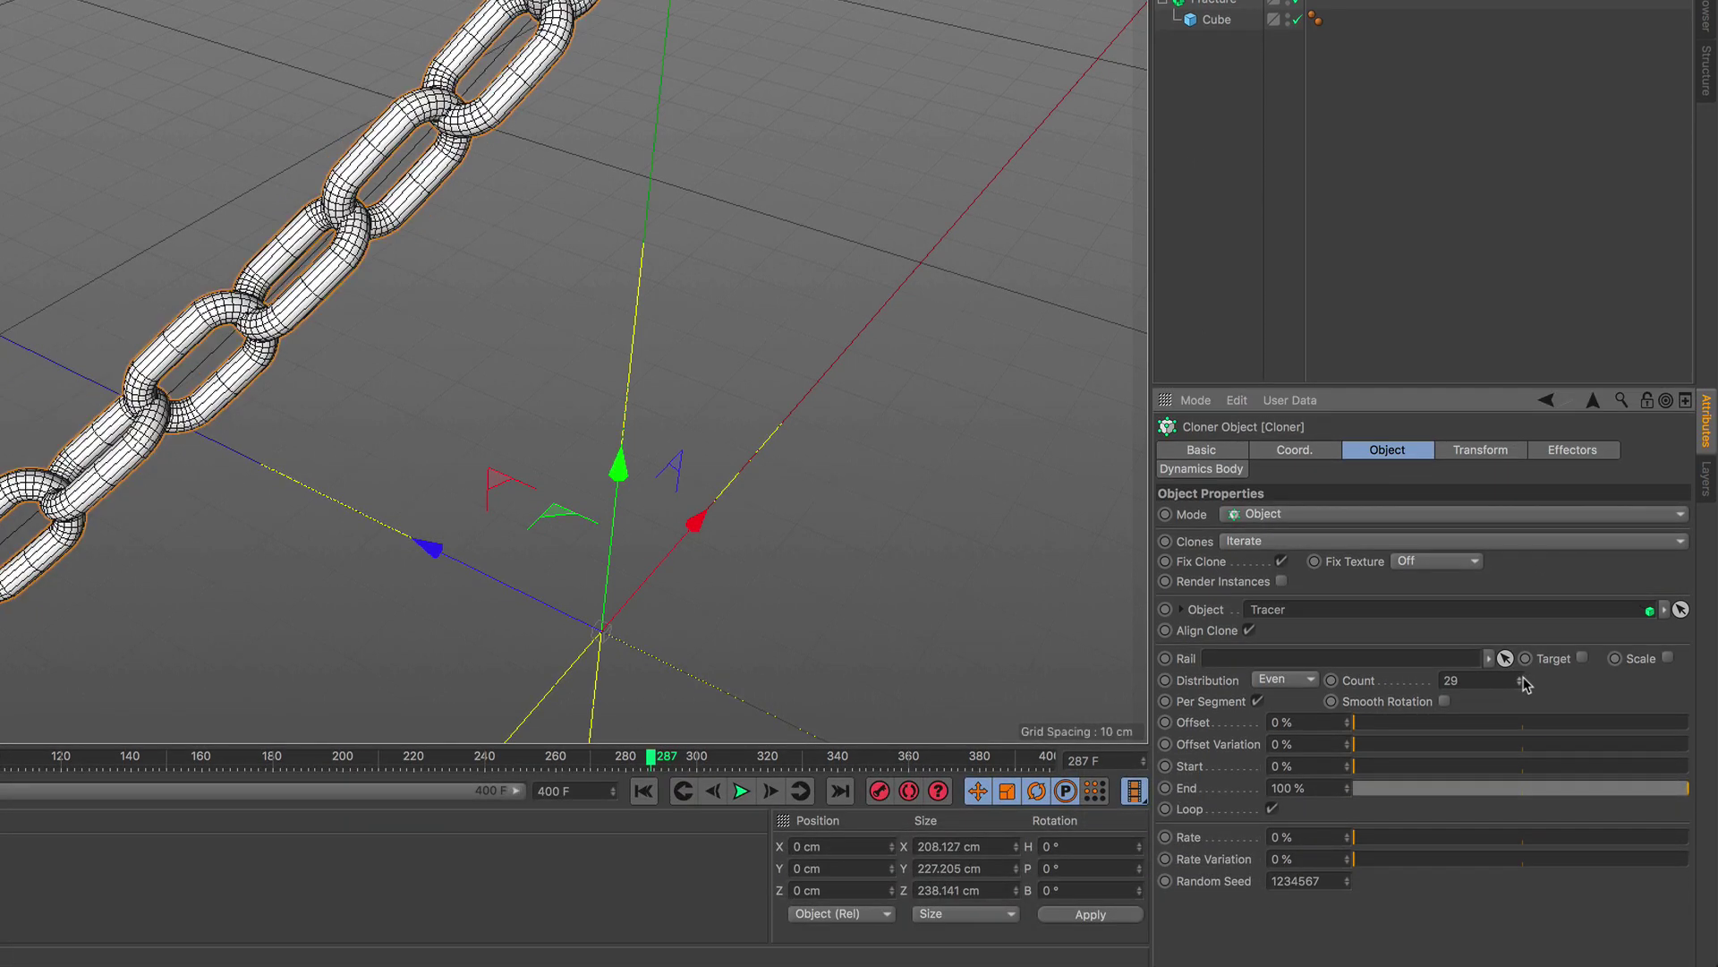
pyautogui.click(1523, 677)
pyautogui.click(1522, 678)
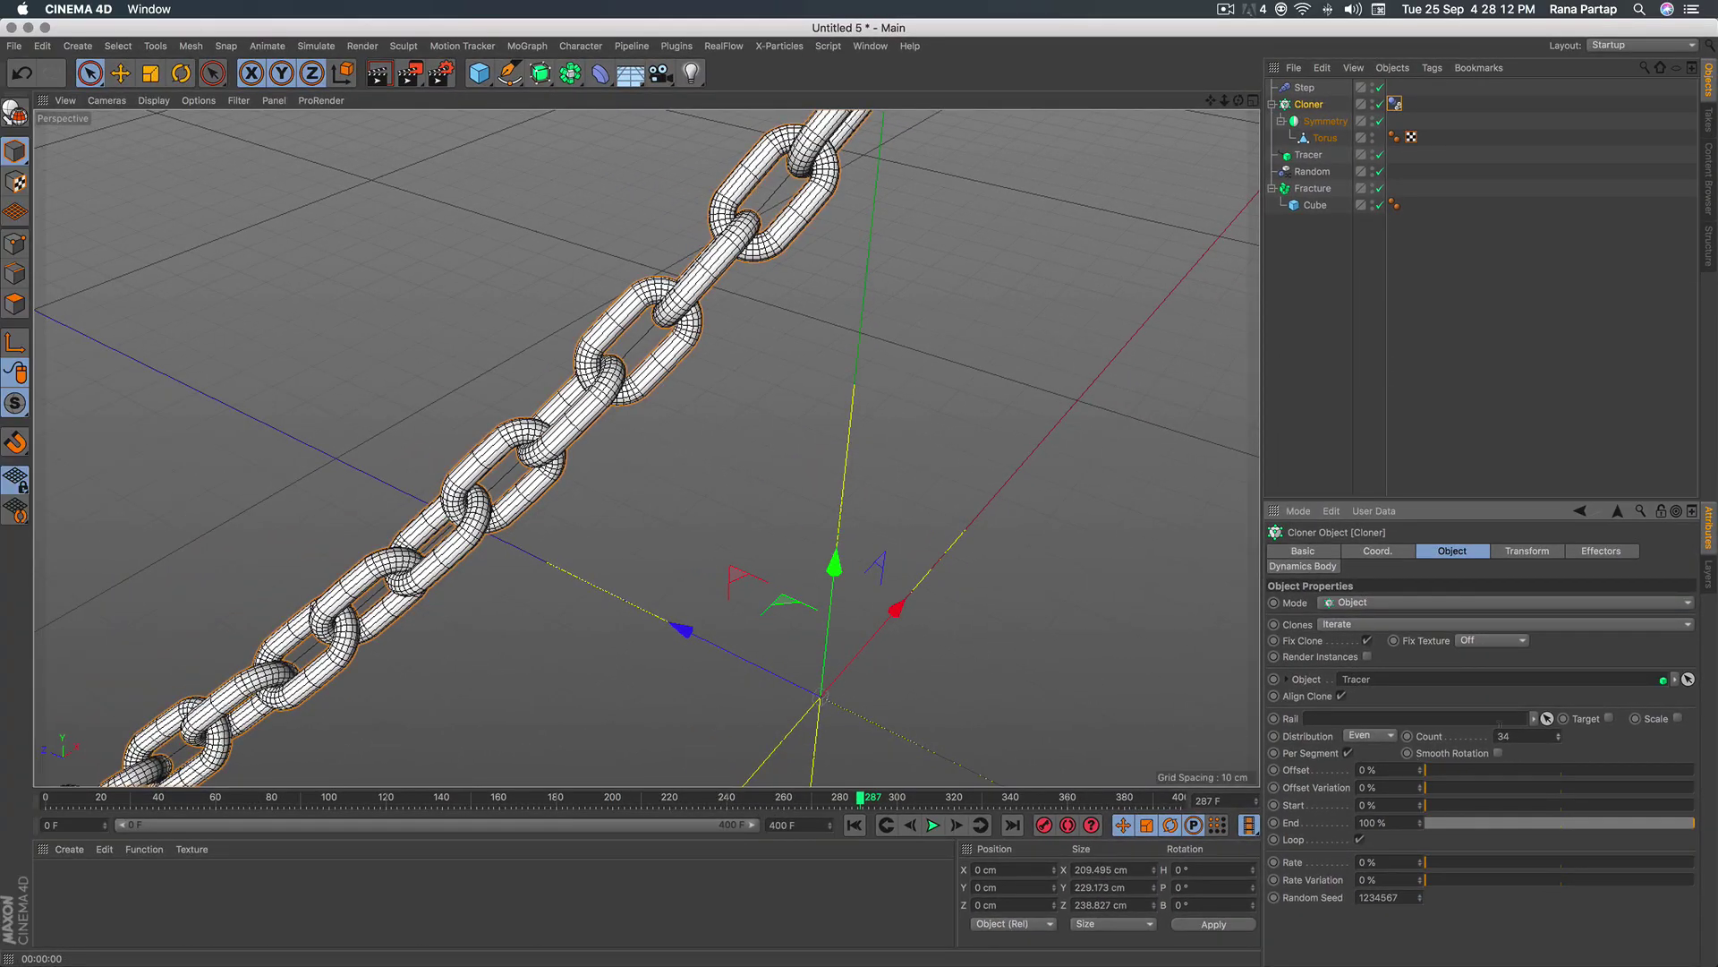
pyautogui.keyDown('alt'); pyautogui.moveTo(595, 485); pyautogui.dragTo(513, 746); pyautogui.keyUp('alt')
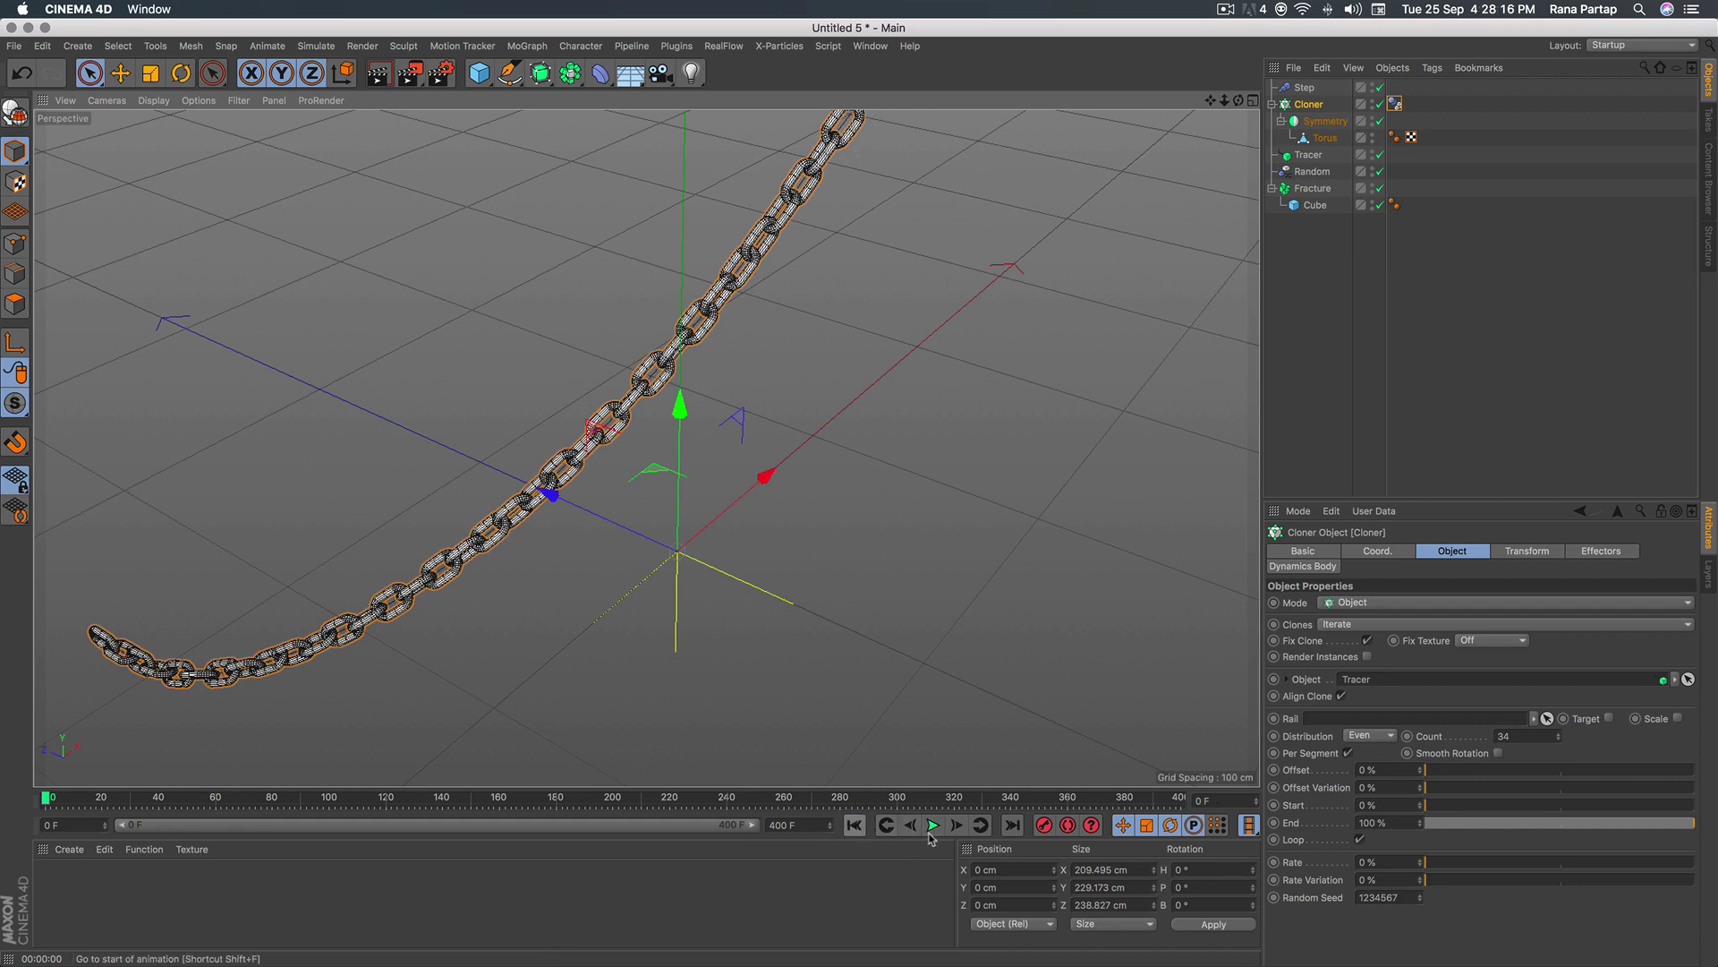
# Replay the simulation from a low orbit angle and stop at frame 288.
pyautogui.click(933, 825)
pyautogui.scroll(-3, 617, 479)
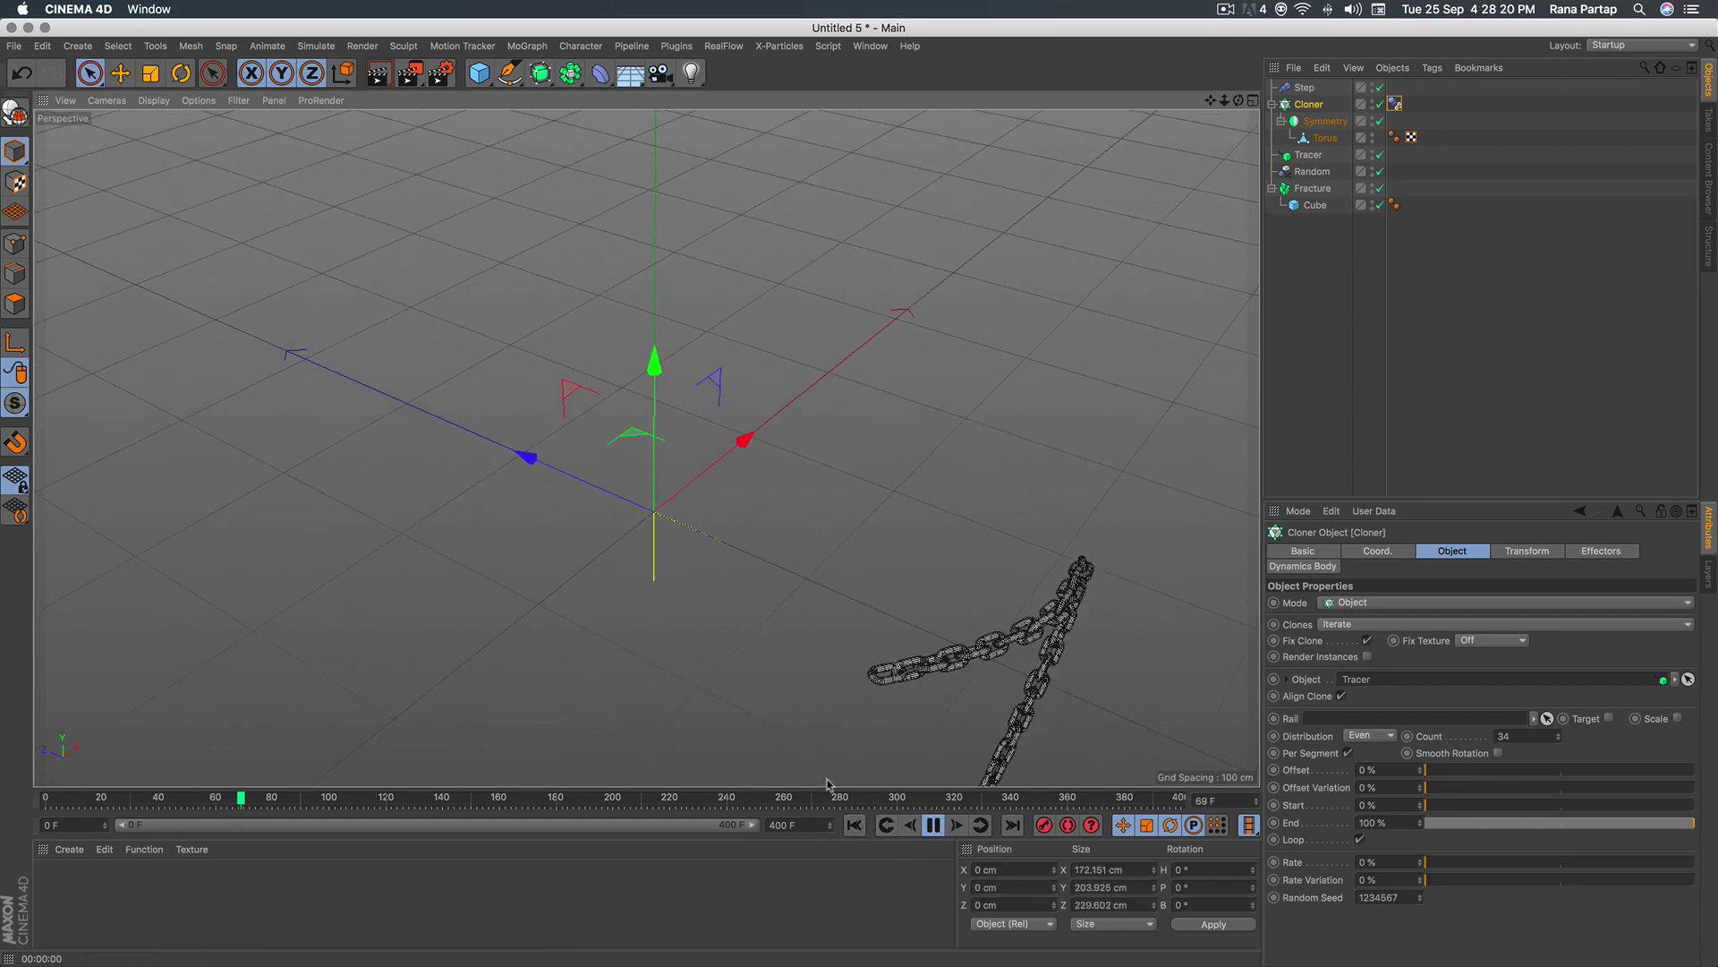
pyautogui.press('f')
pyautogui.moveTo(690, 615)
pyautogui.keyDown('alt'); pyautogui.mouseDown()
pyautogui.moveTo(637, 549)
pyautogui.moveTo(610, 606)
pyautogui.moveTo(617, 618)
pyautogui.moveTo(636, 549)
pyautogui.moveTo(627, 517)
pyautogui.mouseUp(); pyautogui.keyUp('alt')
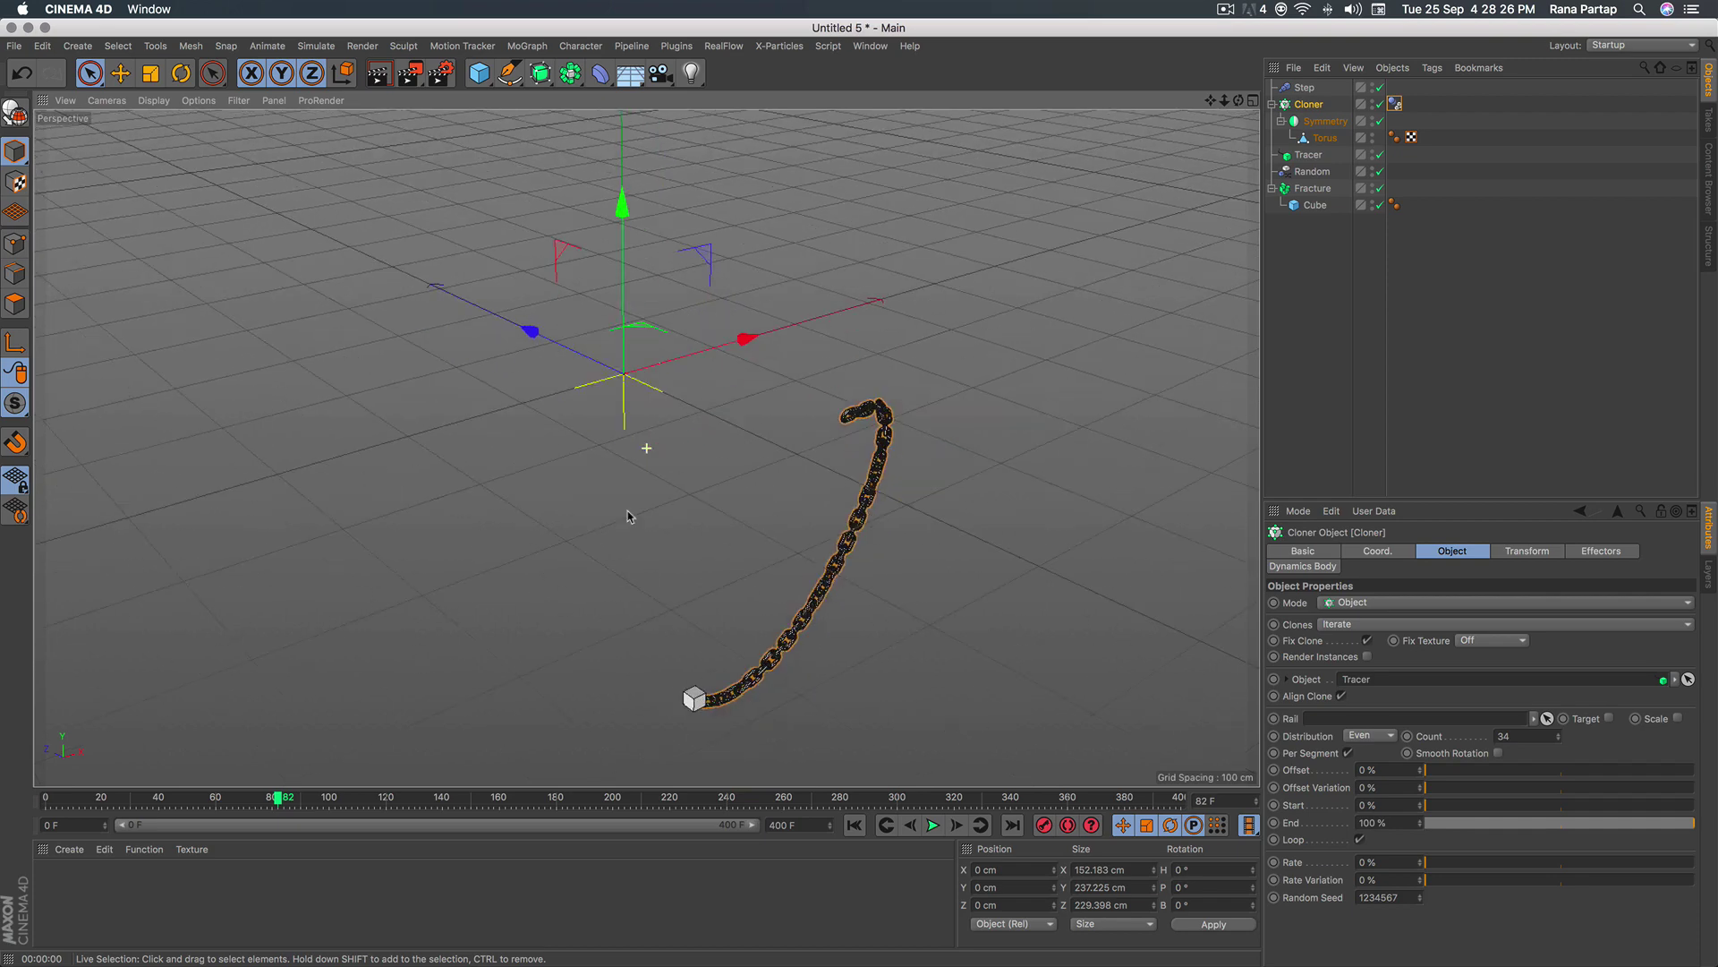
pyautogui.click(935, 825)
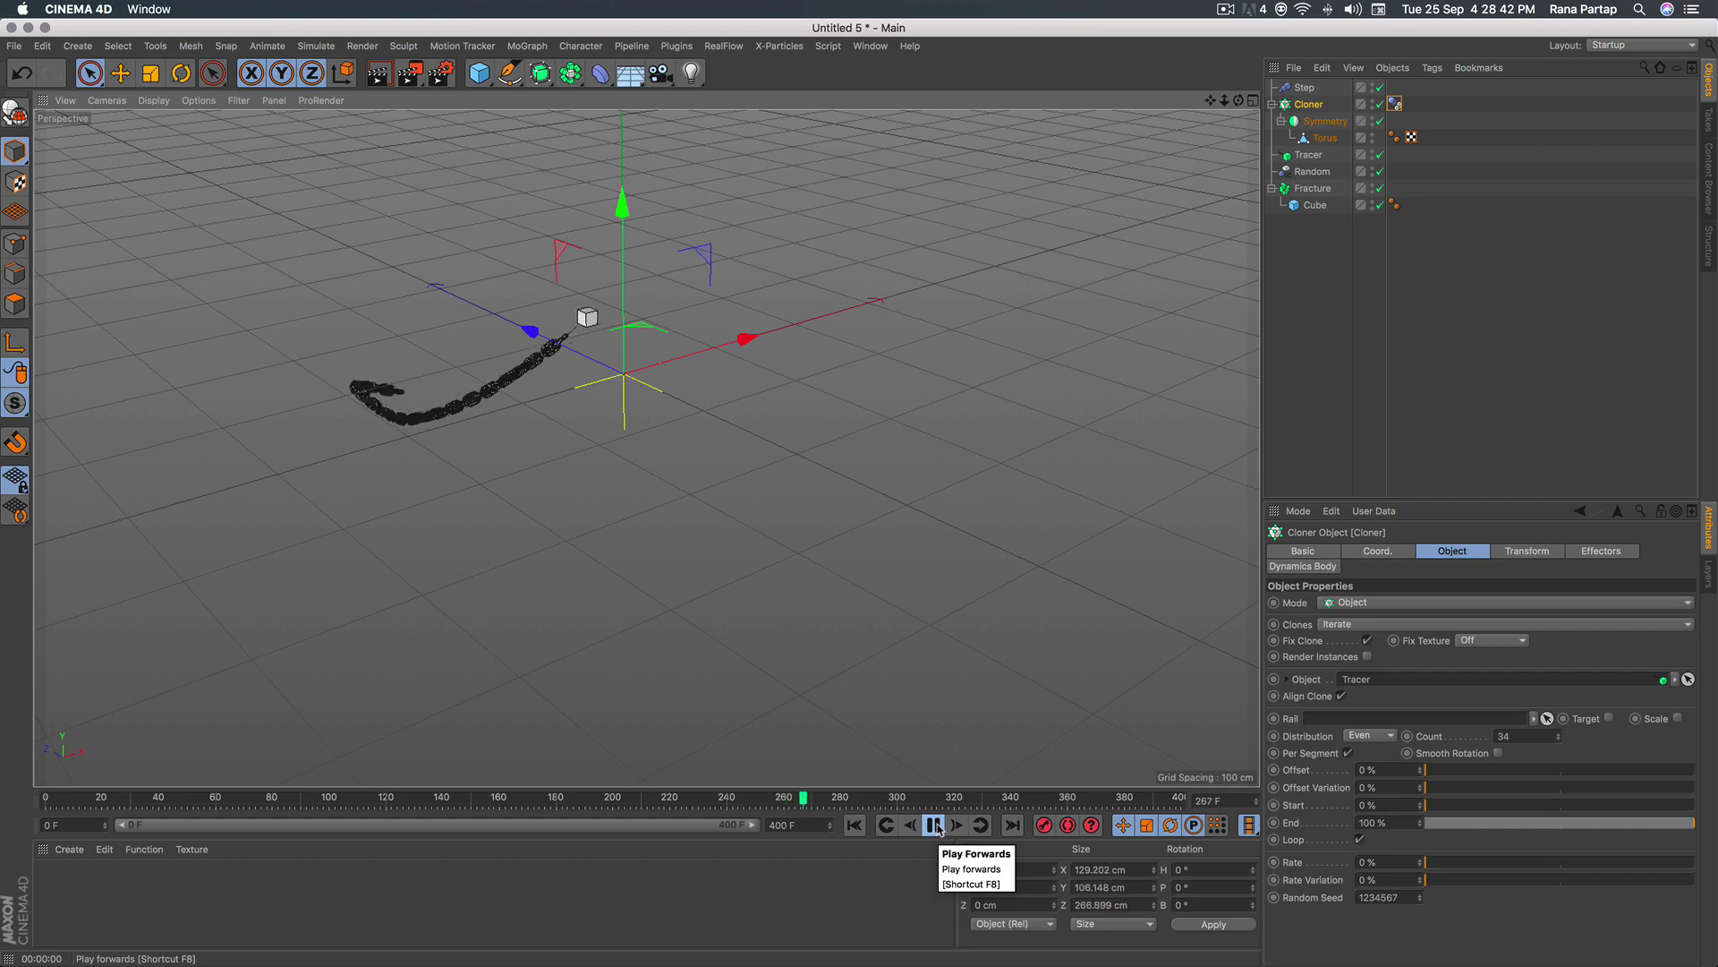
pyautogui.click(937, 826)
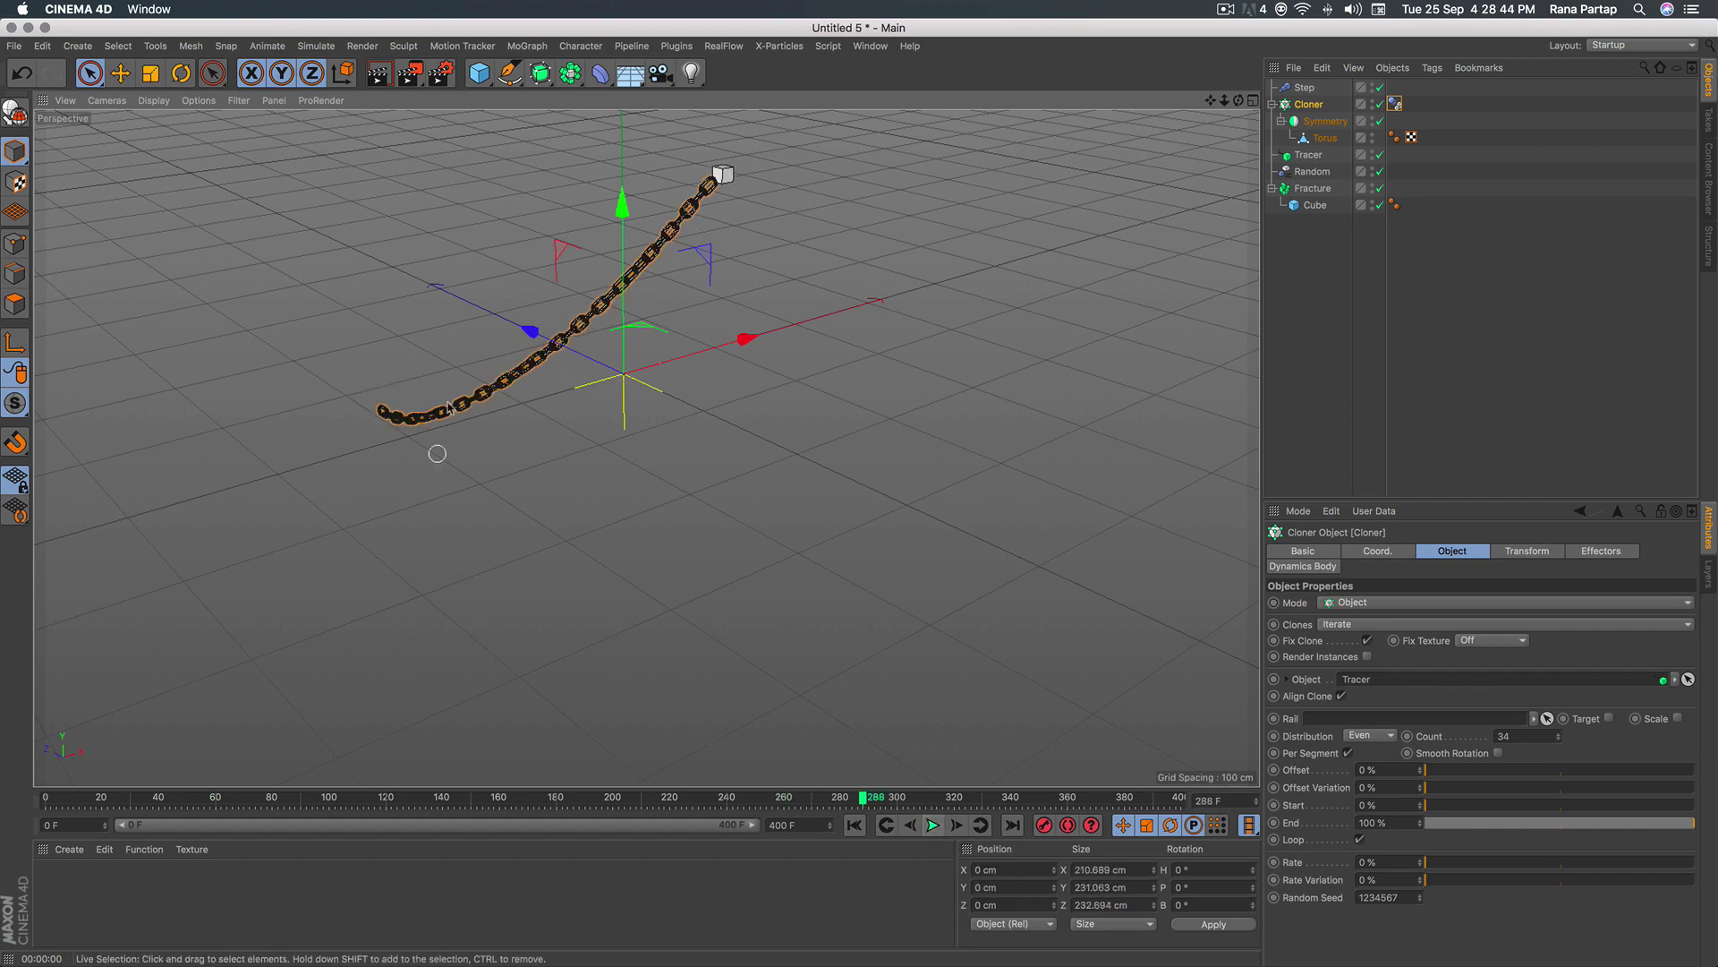
# Zoom in on the hanging chain and render a preview with Render View.
pyautogui.scroll(3, 535, 348)
pyautogui.scroll(2, 573, 385)
pyautogui.scroll(3, 609, 420)
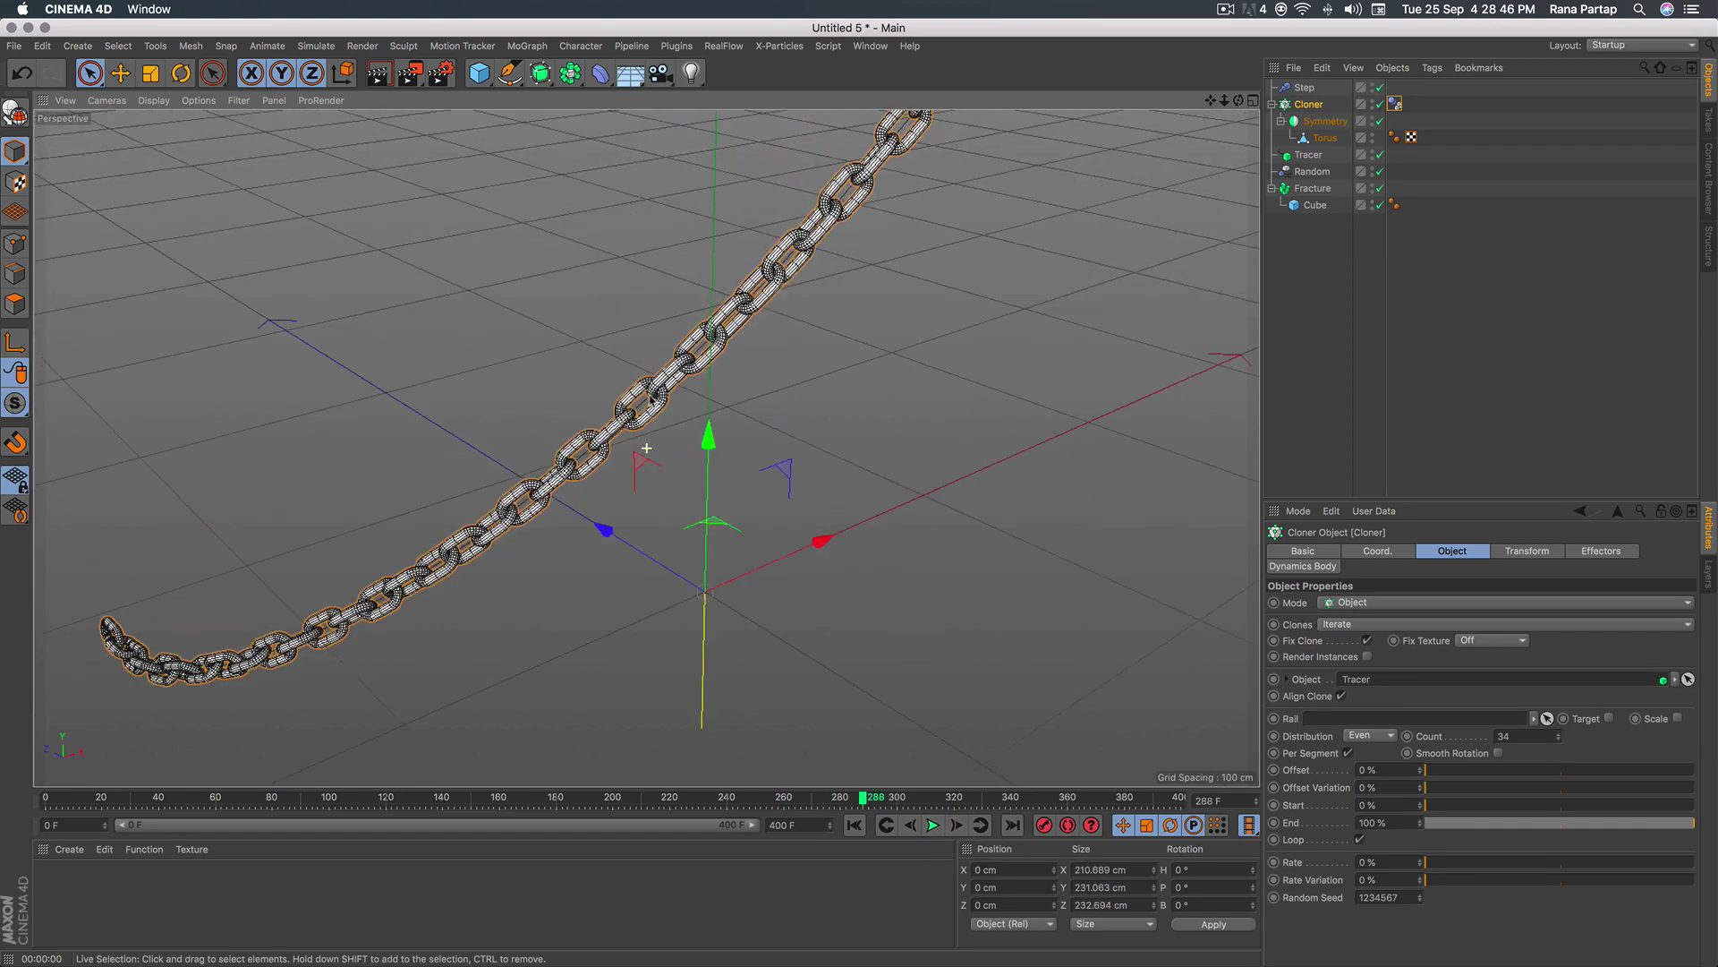
pyautogui.scroll(3, 644, 452)
pyautogui.scroll(-2, 643, 450)
pyautogui.scroll(-1, 647, 447)
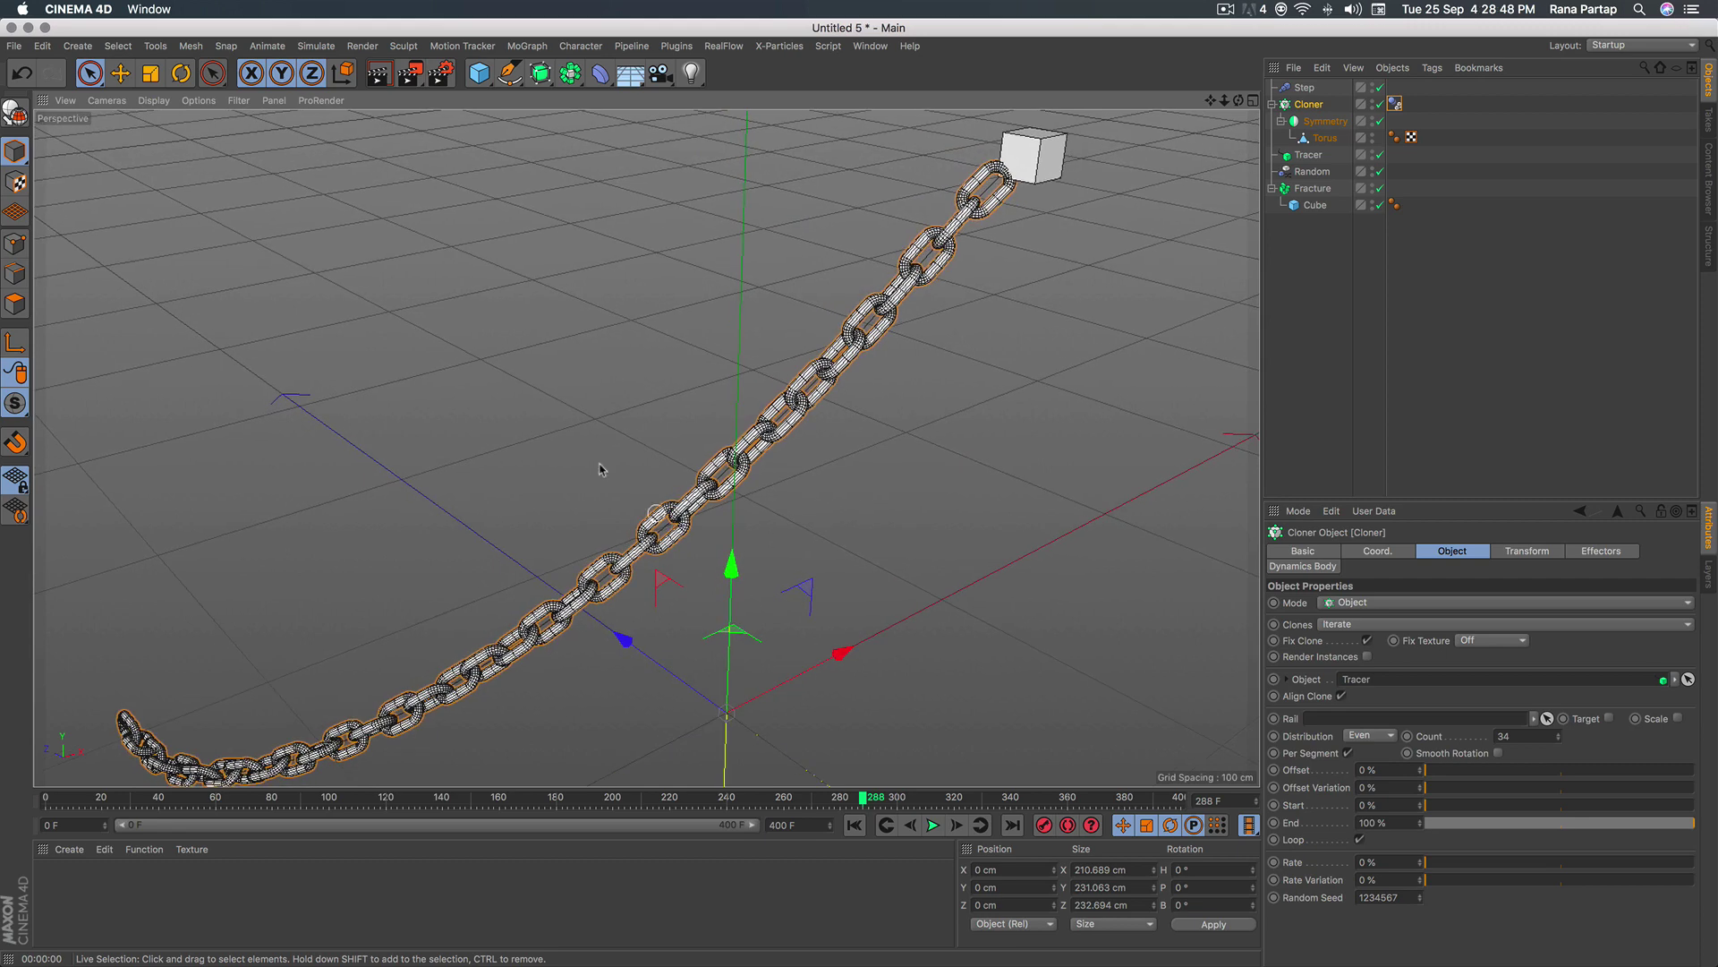
pyautogui.click(379, 83)
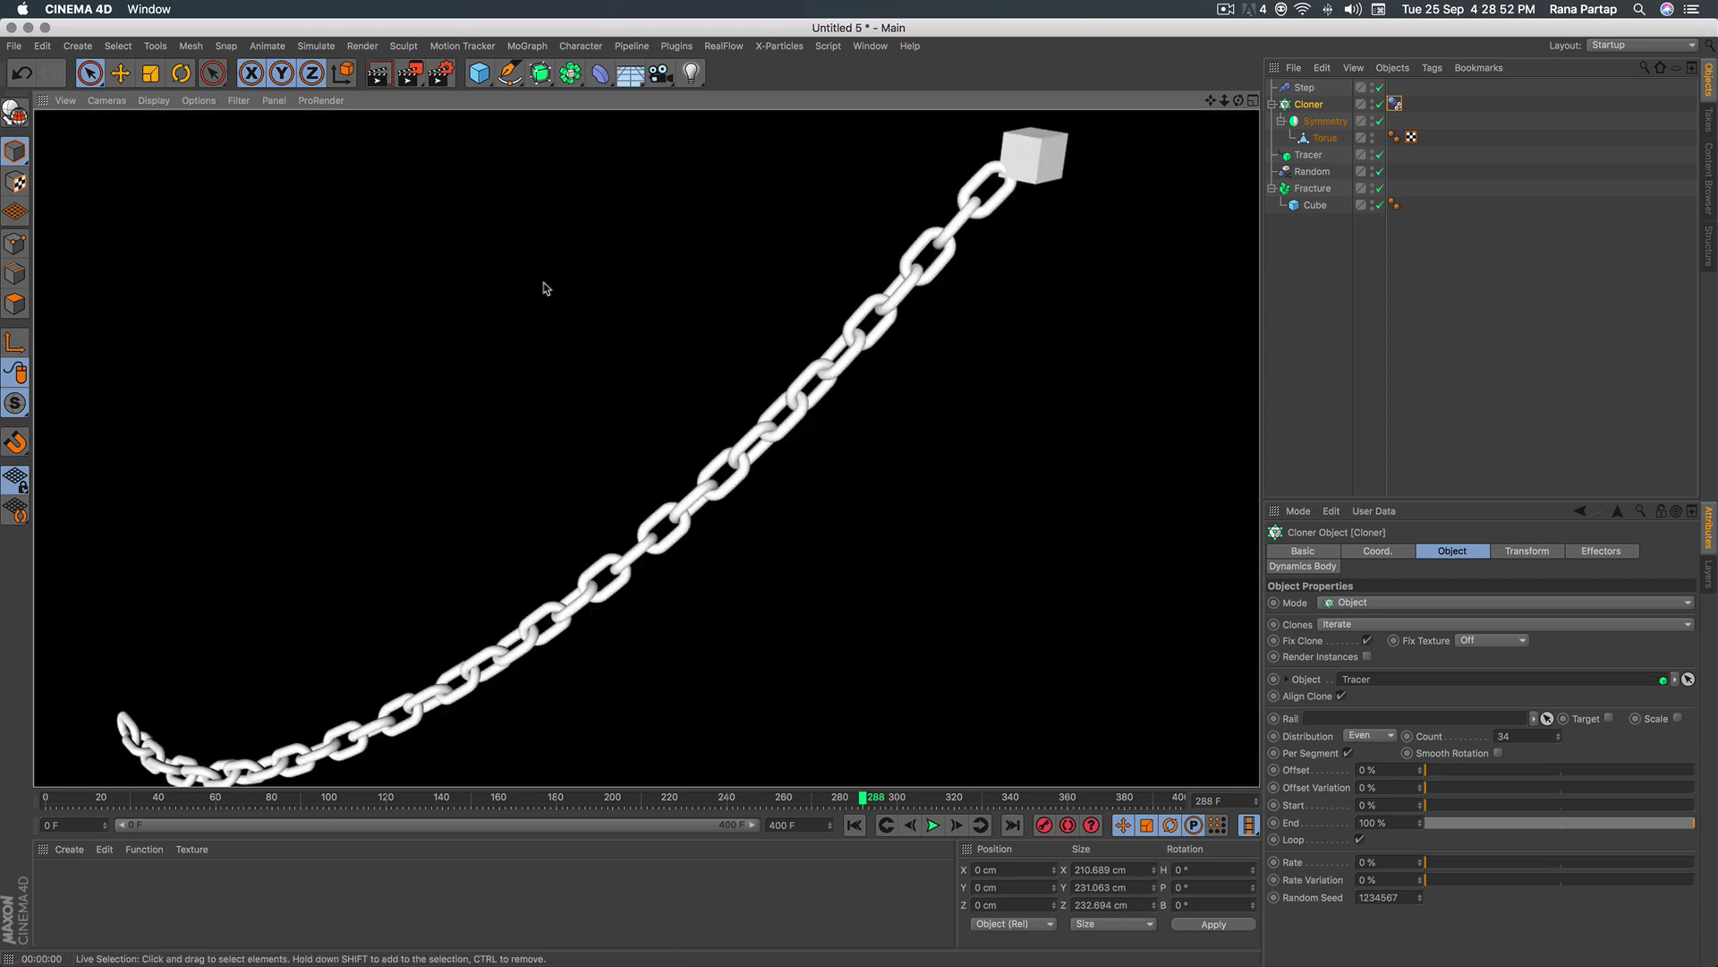
# Create material Mat with a Checkerboard colour texture at V Frequency 11.
pyautogui.click(74, 849)
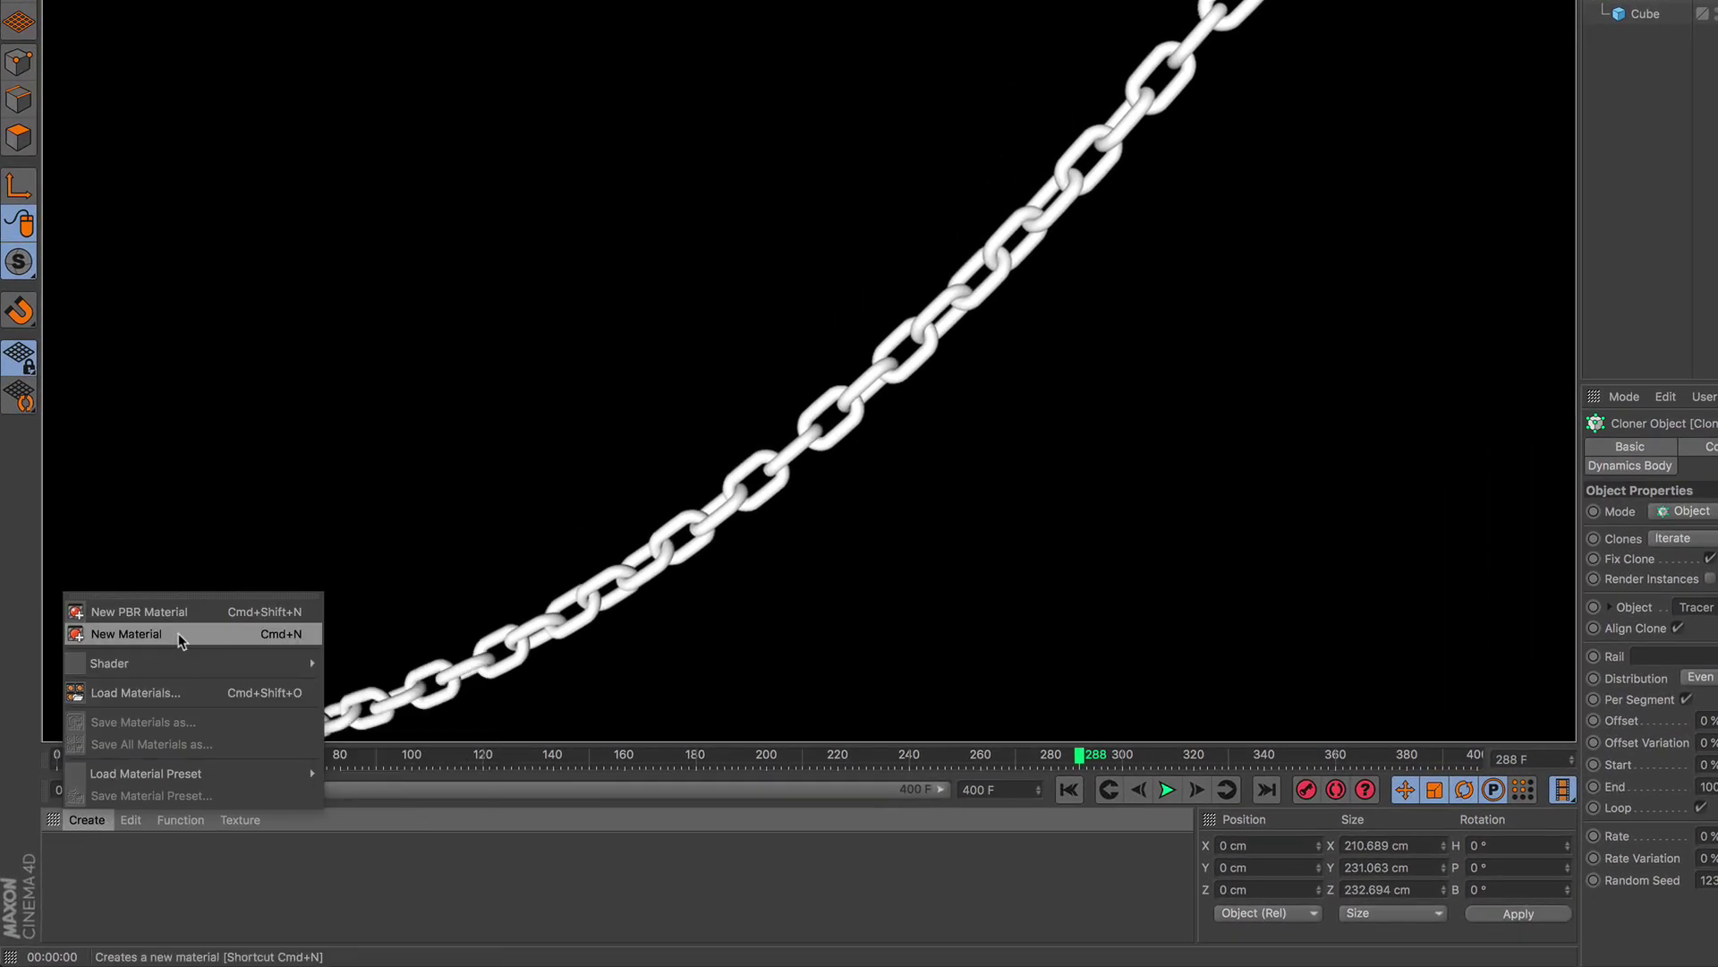
pyautogui.click(179, 632)
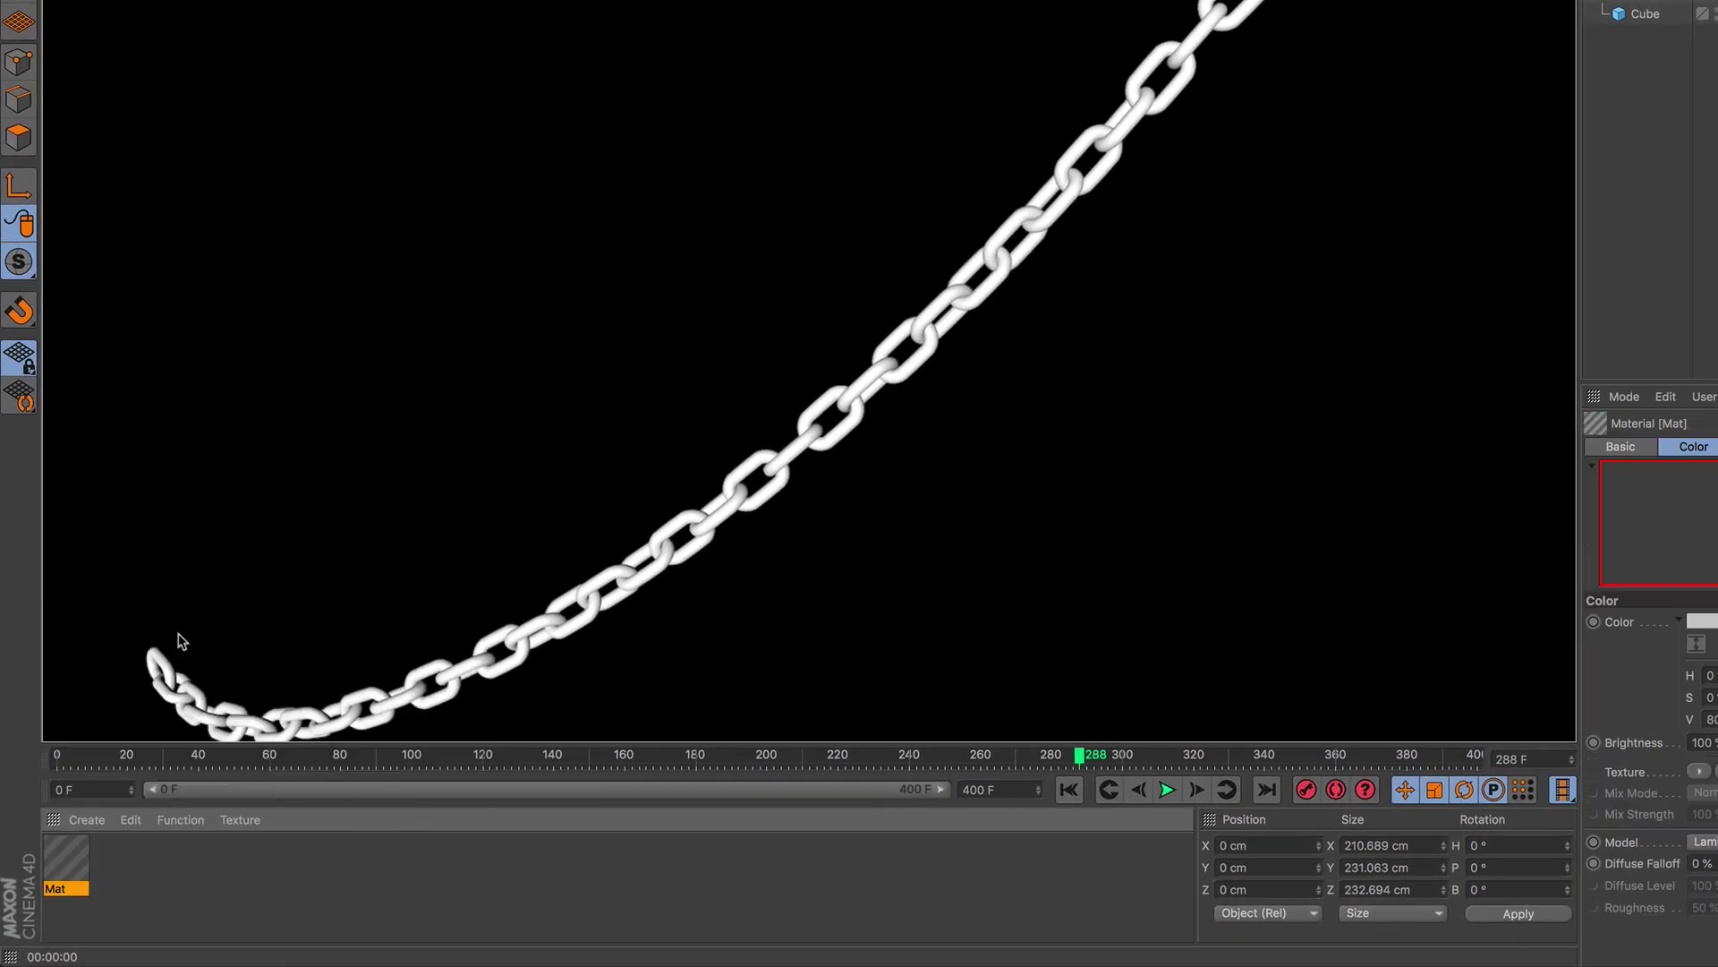
pyautogui.doubleClick(74, 856)
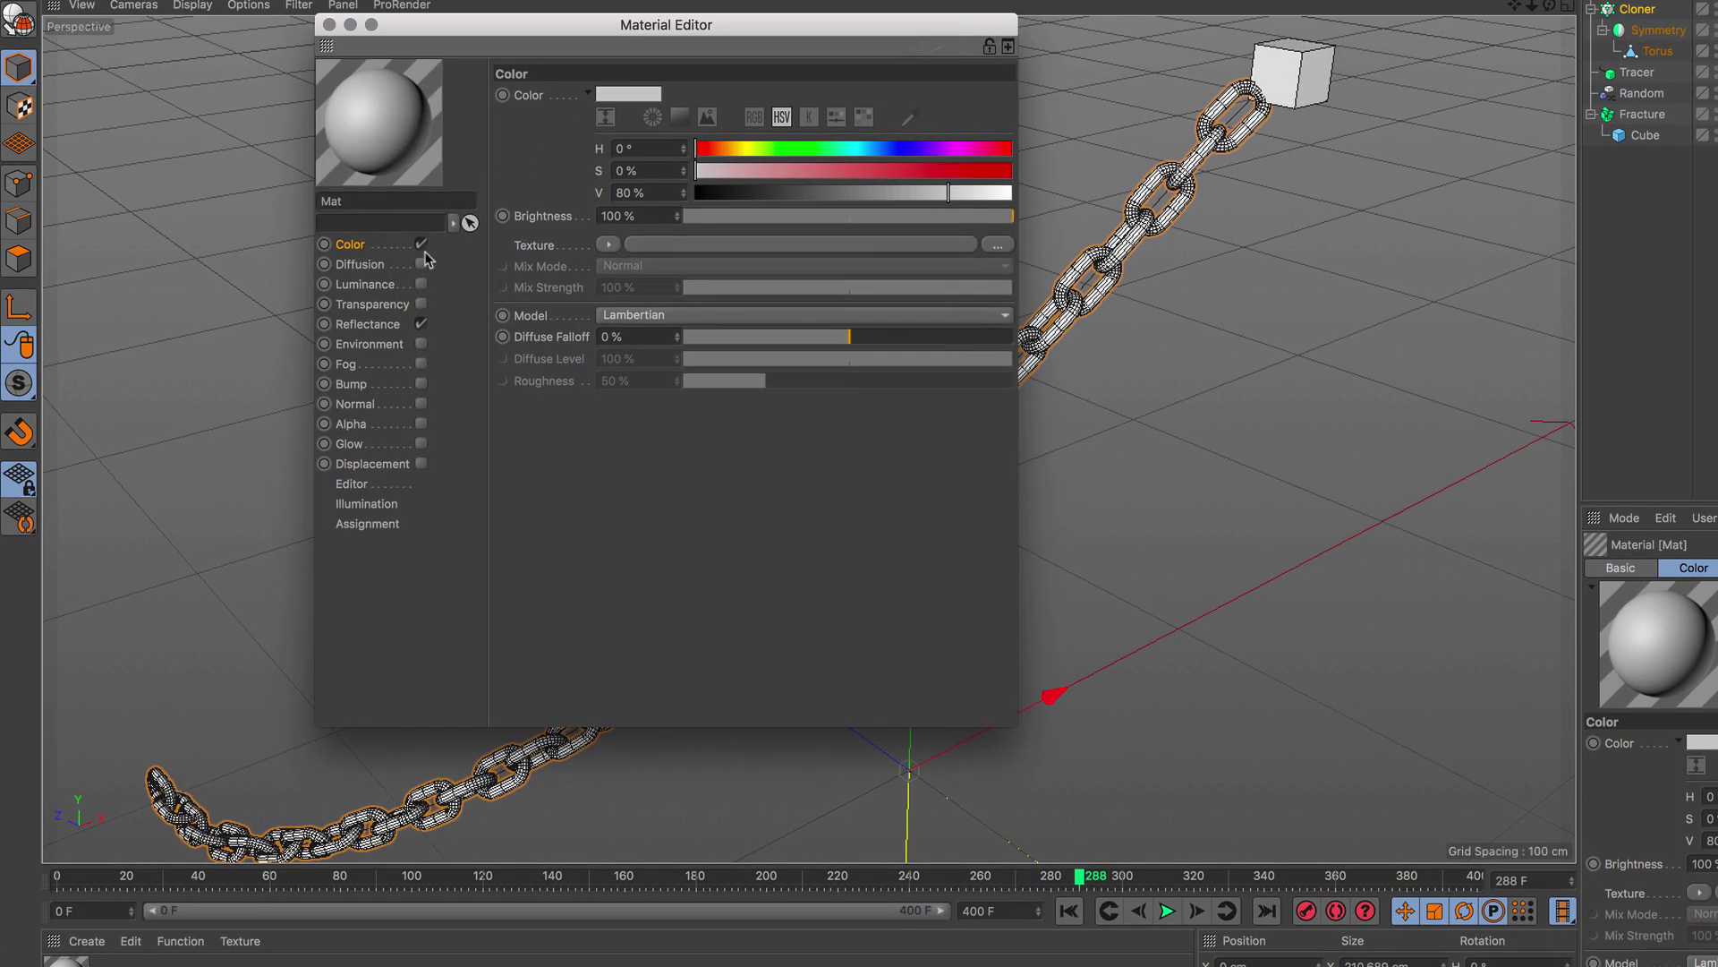
pyautogui.click(607, 246)
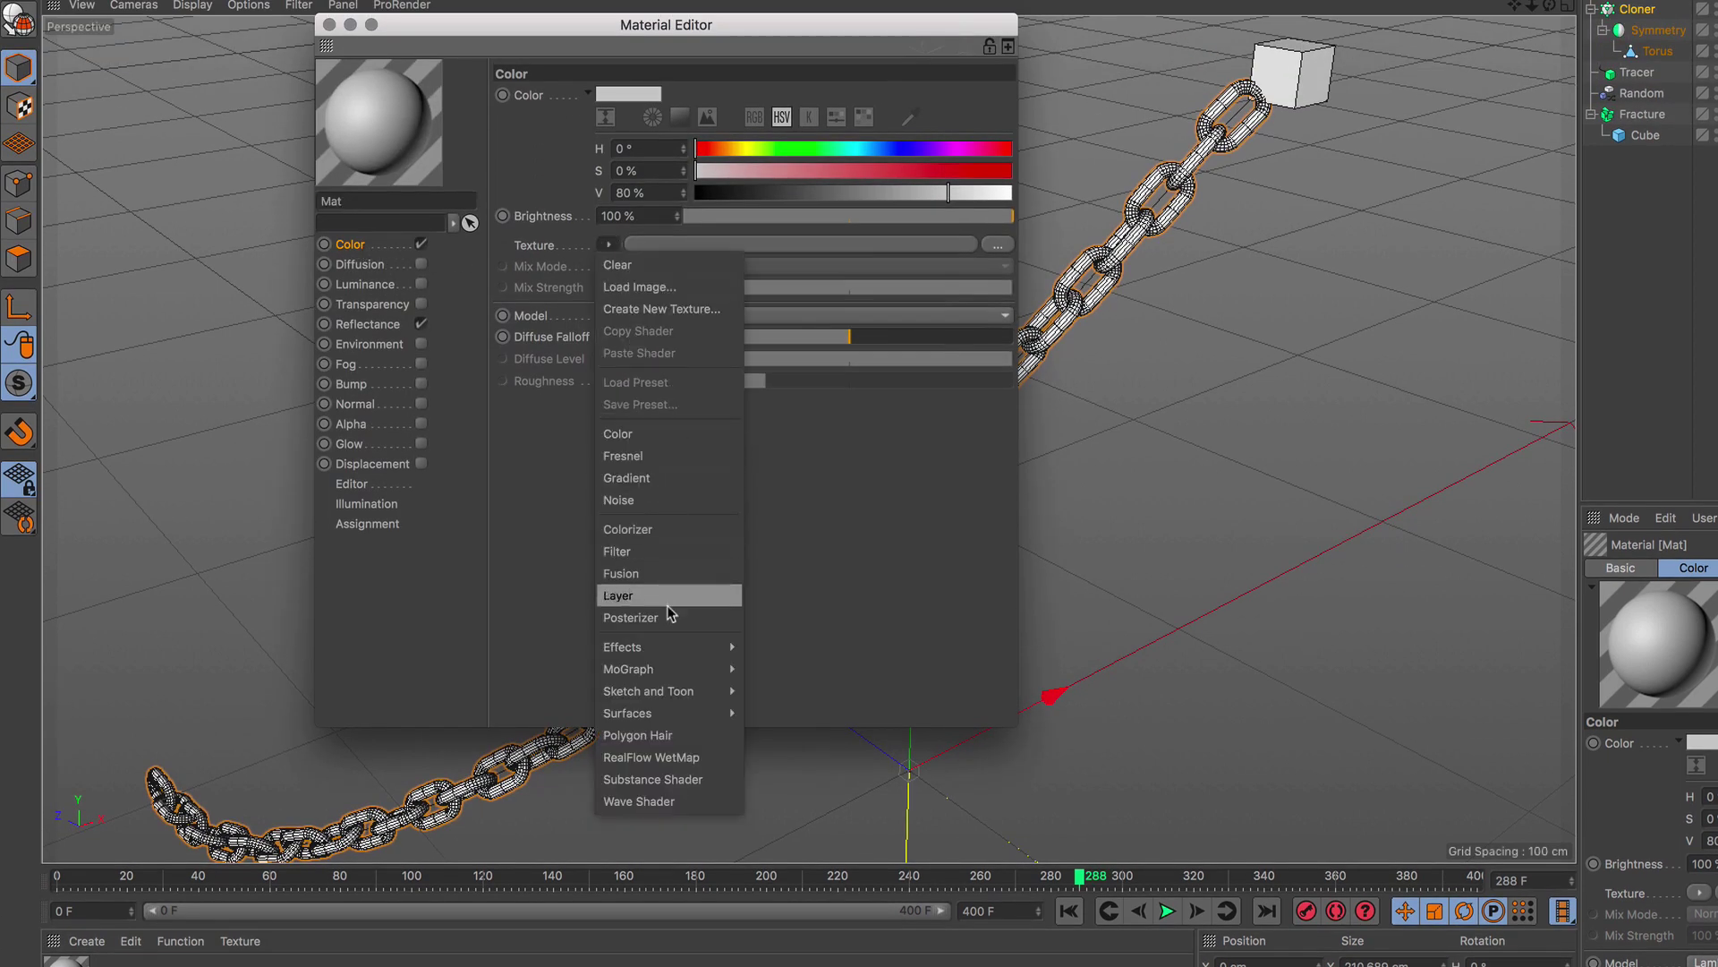
pyautogui.moveTo(628, 712)
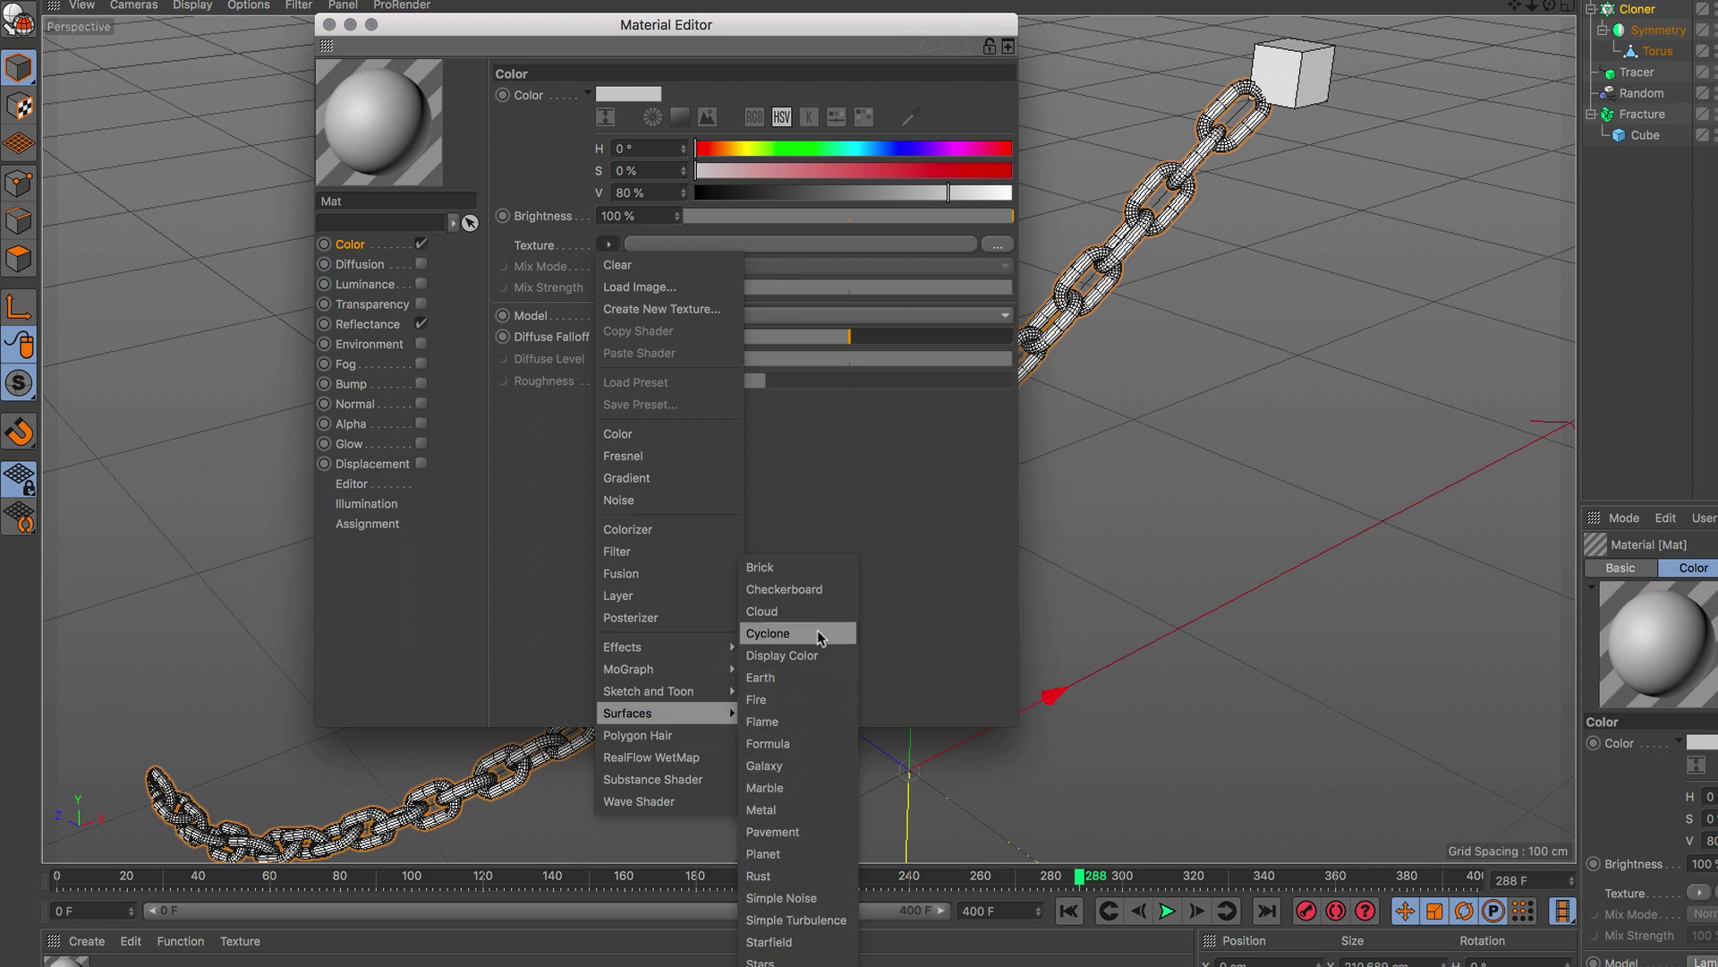
pyautogui.click(827, 604)
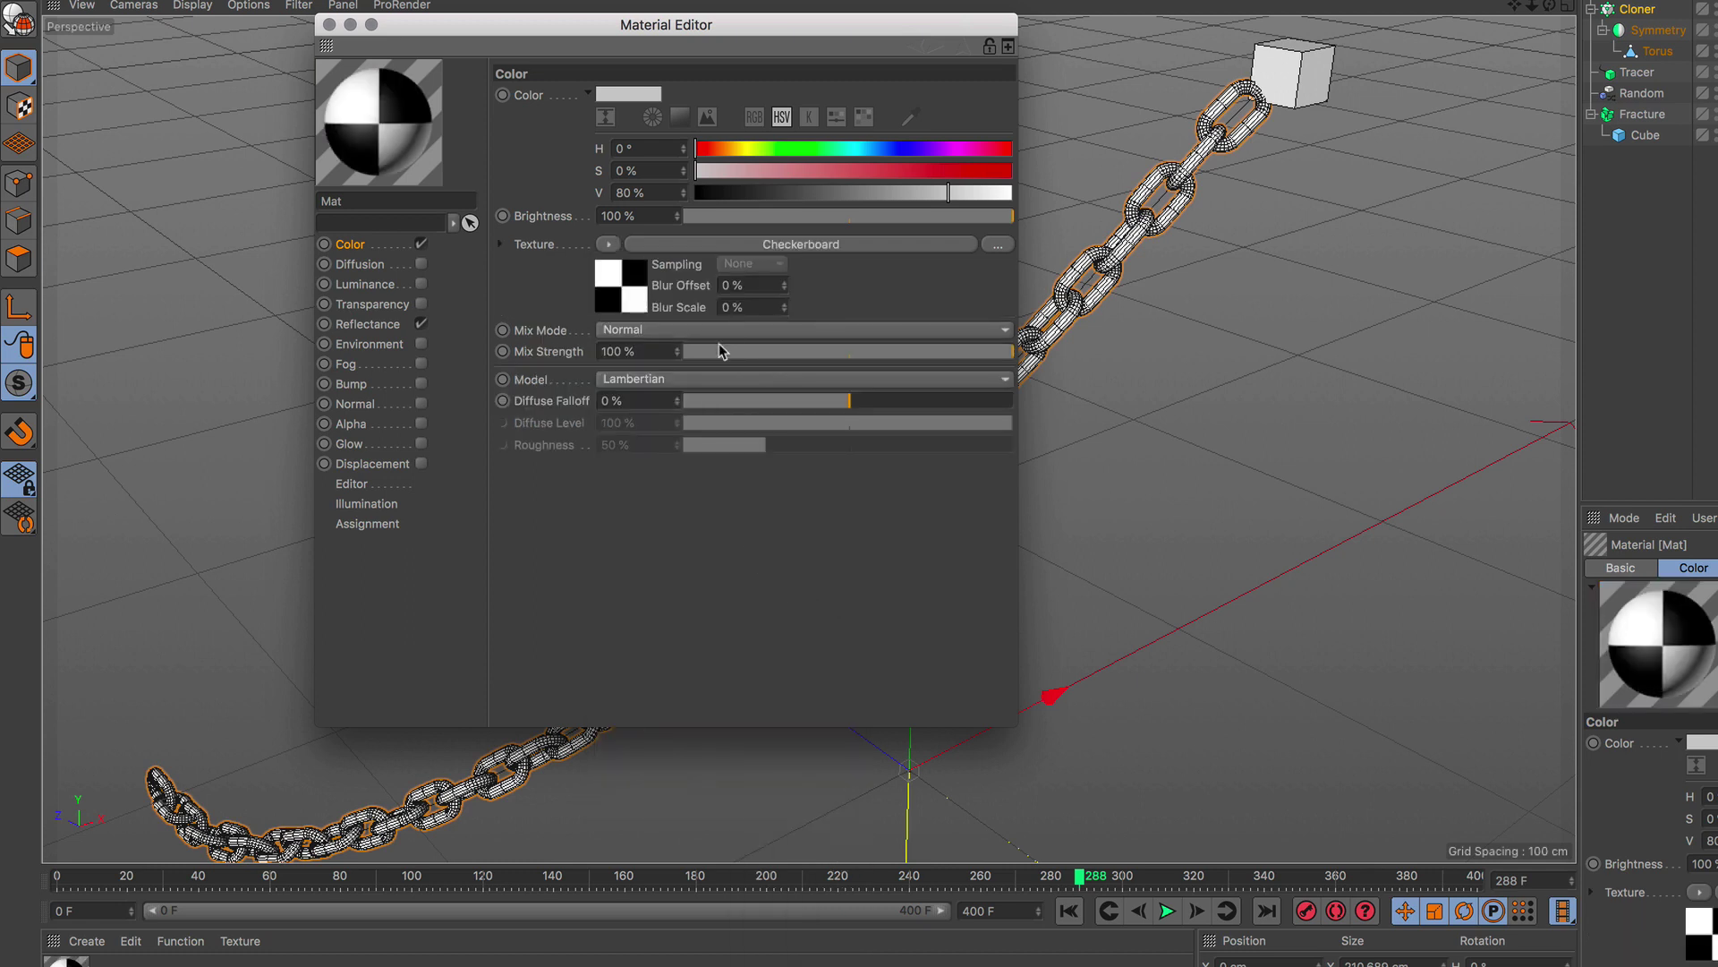
pyautogui.click(799, 247)
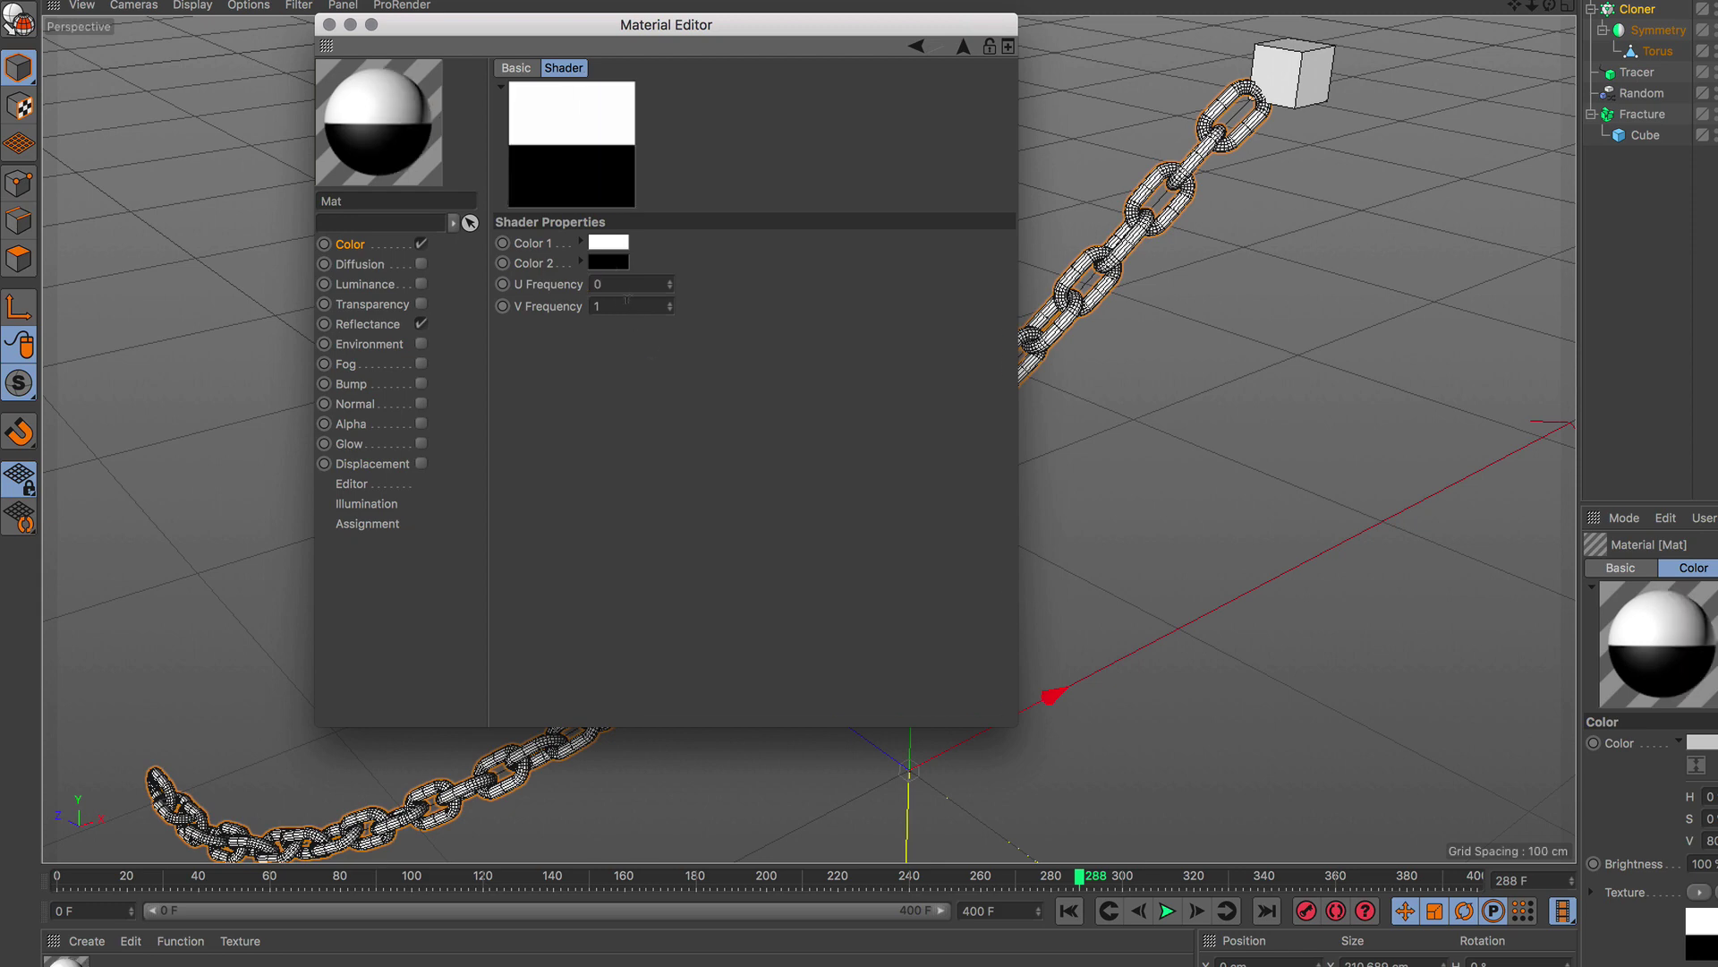
pyautogui.write('11')
pyautogui.press('Return')
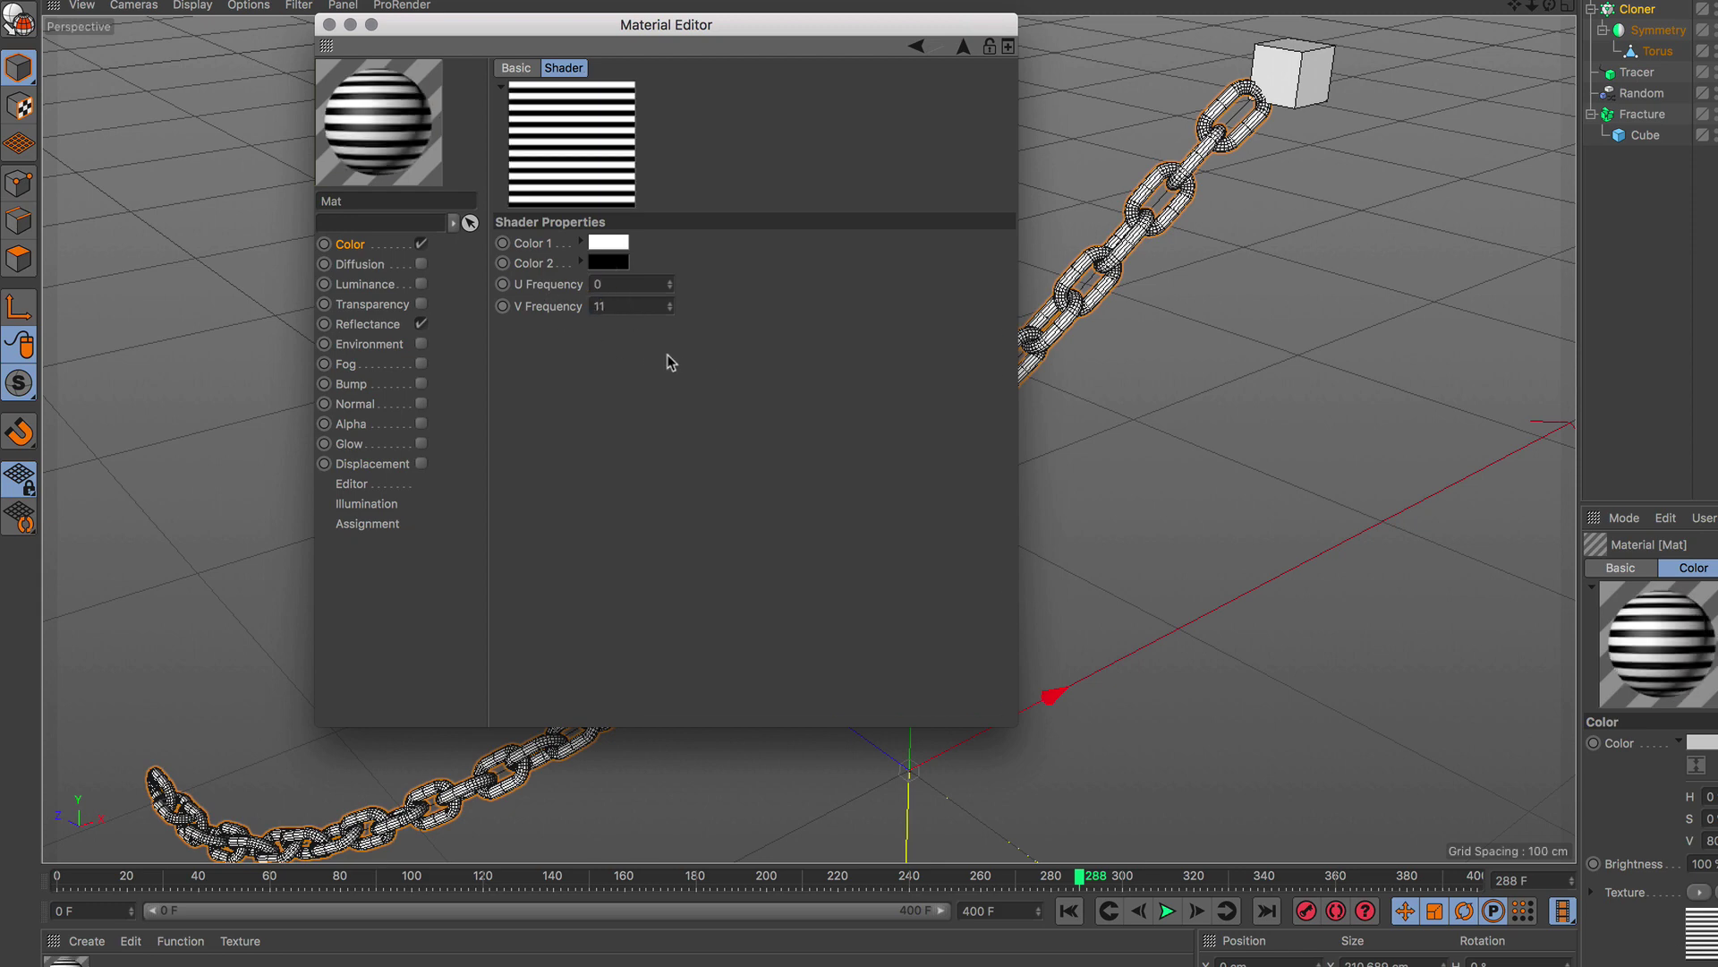
pyautogui.click(330, 25)
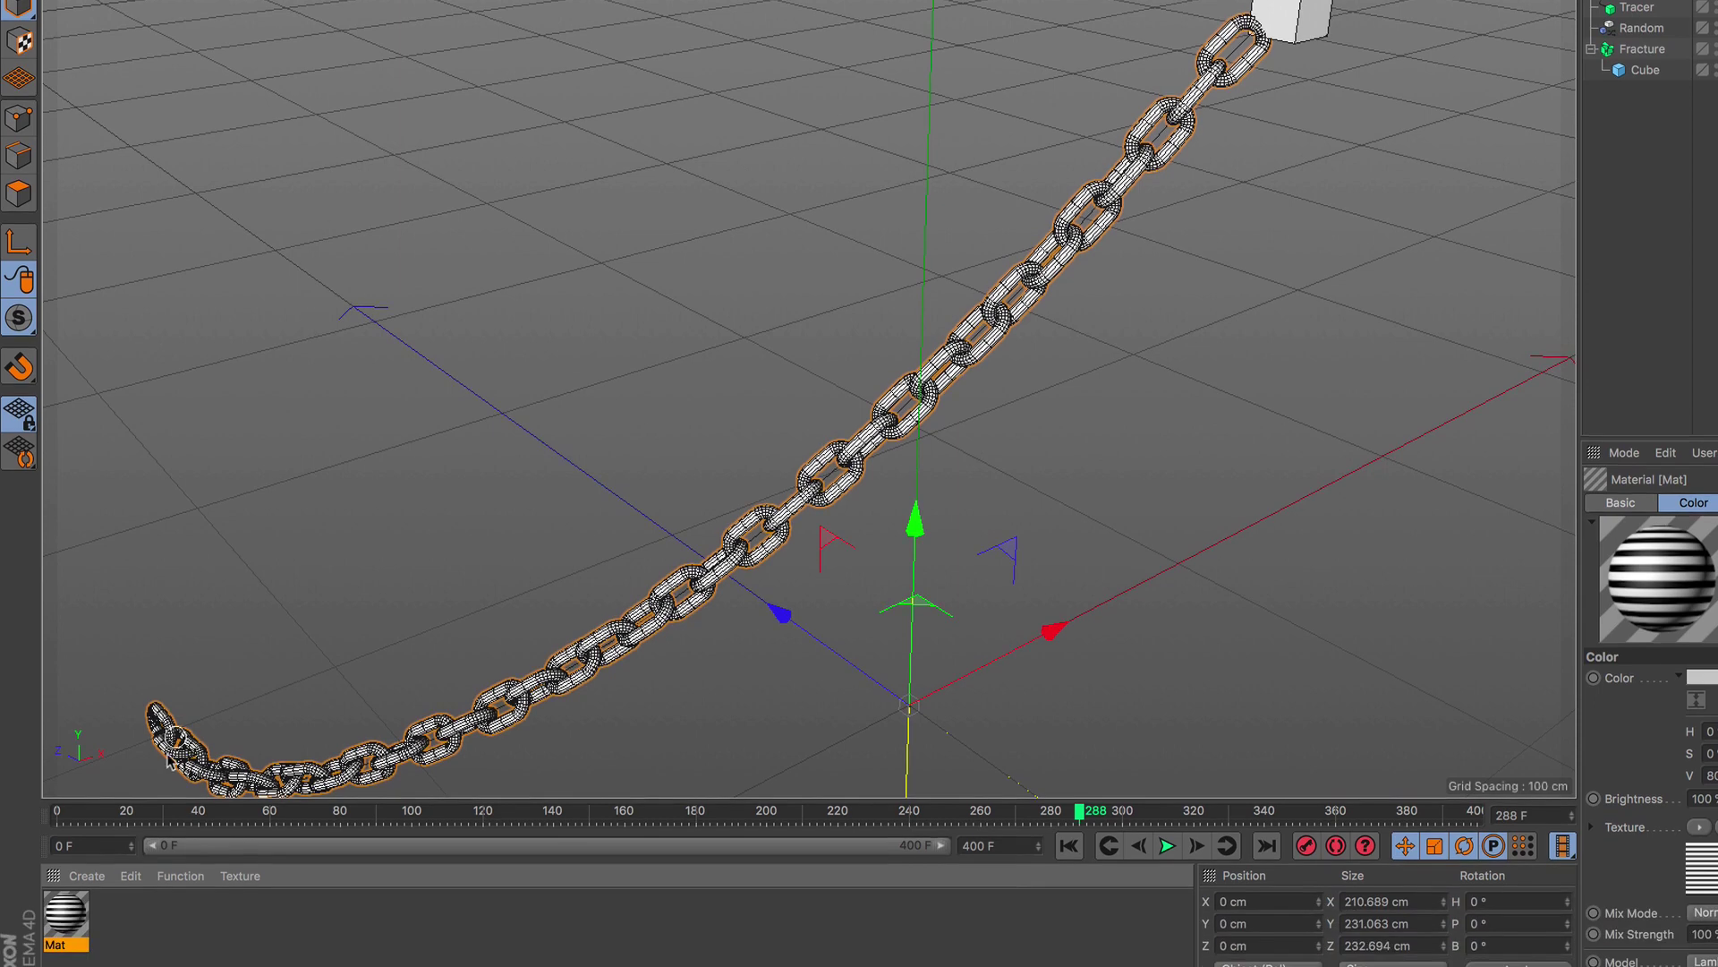
# Apply Mat to the Cloner and switch viewport shading to drop wireframe lines.
pyautogui.moveTo(78, 857); pyautogui.dragTo(987, 358)
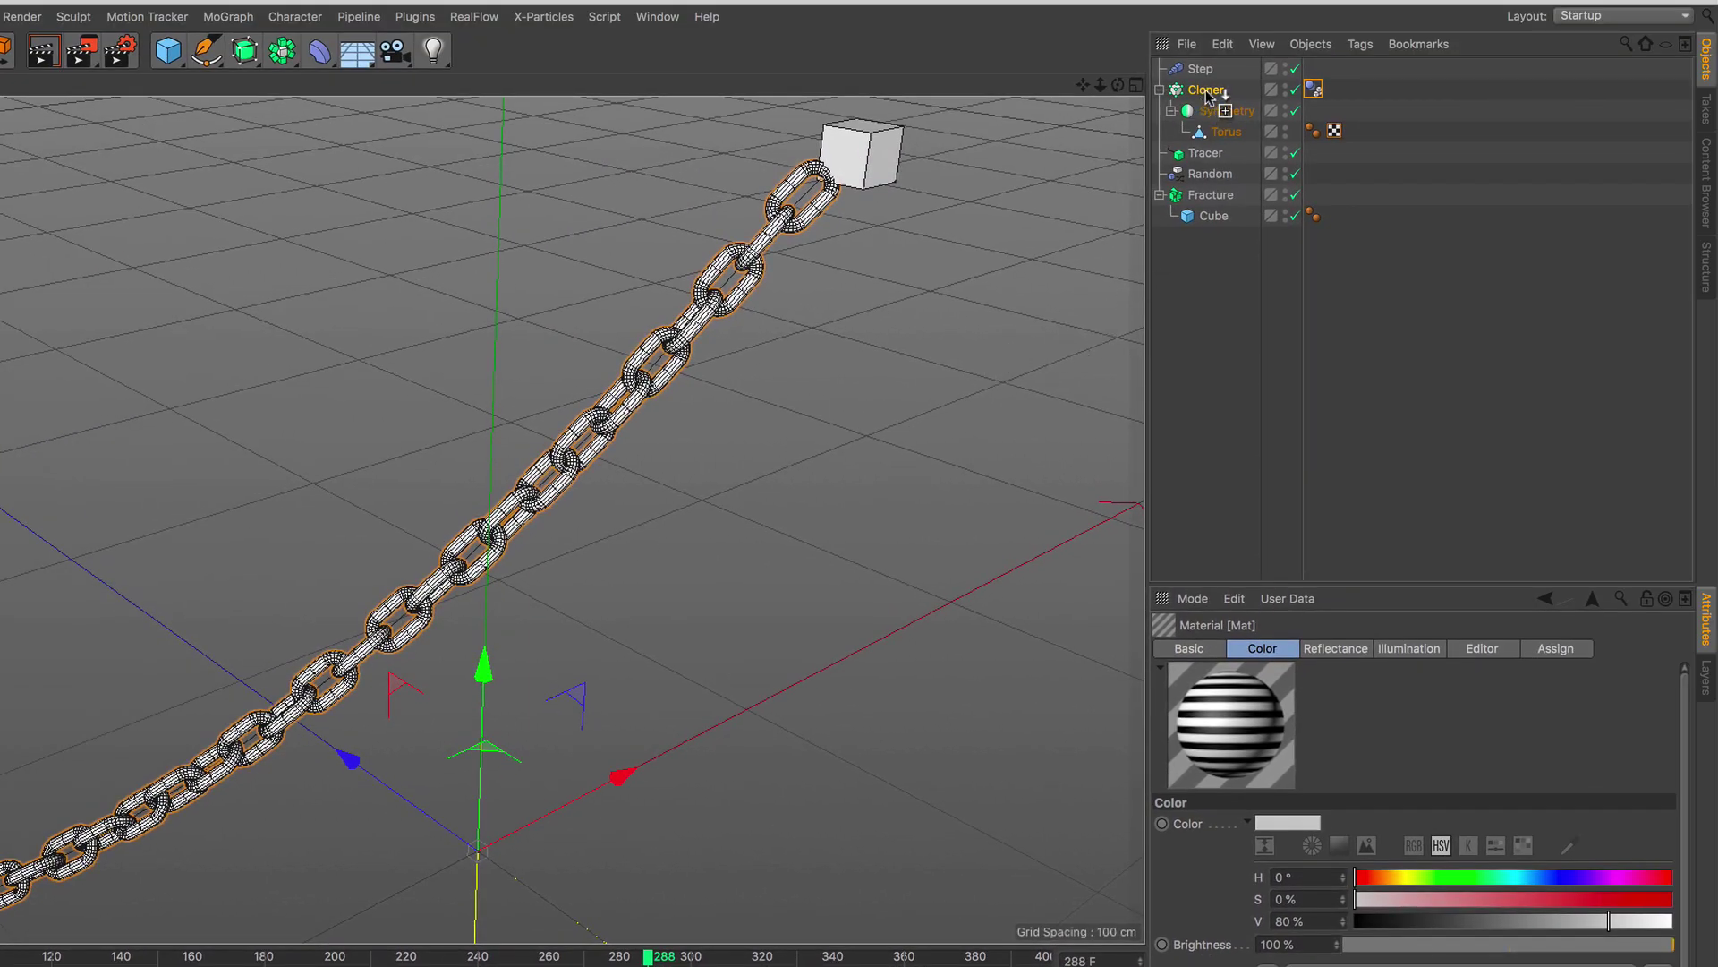
pyautogui.moveTo(1208, 96); pyautogui.dragTo(1209, 99)
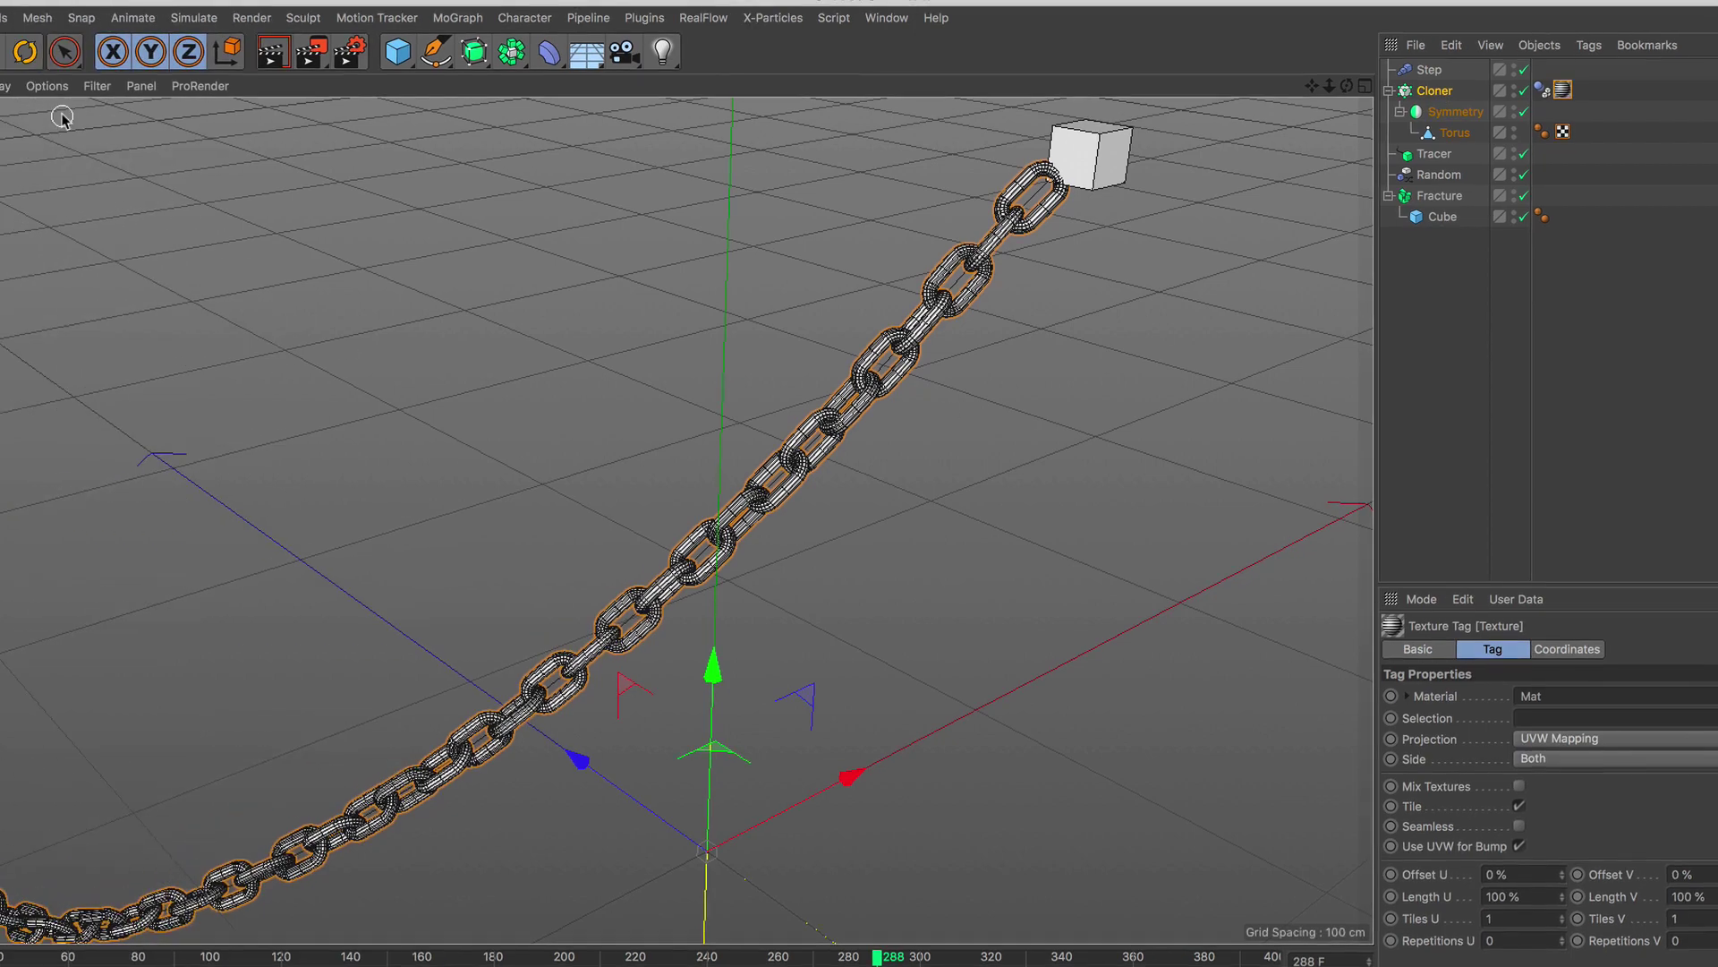
pyautogui.click(193, 86)
pyautogui.click(215, 164)
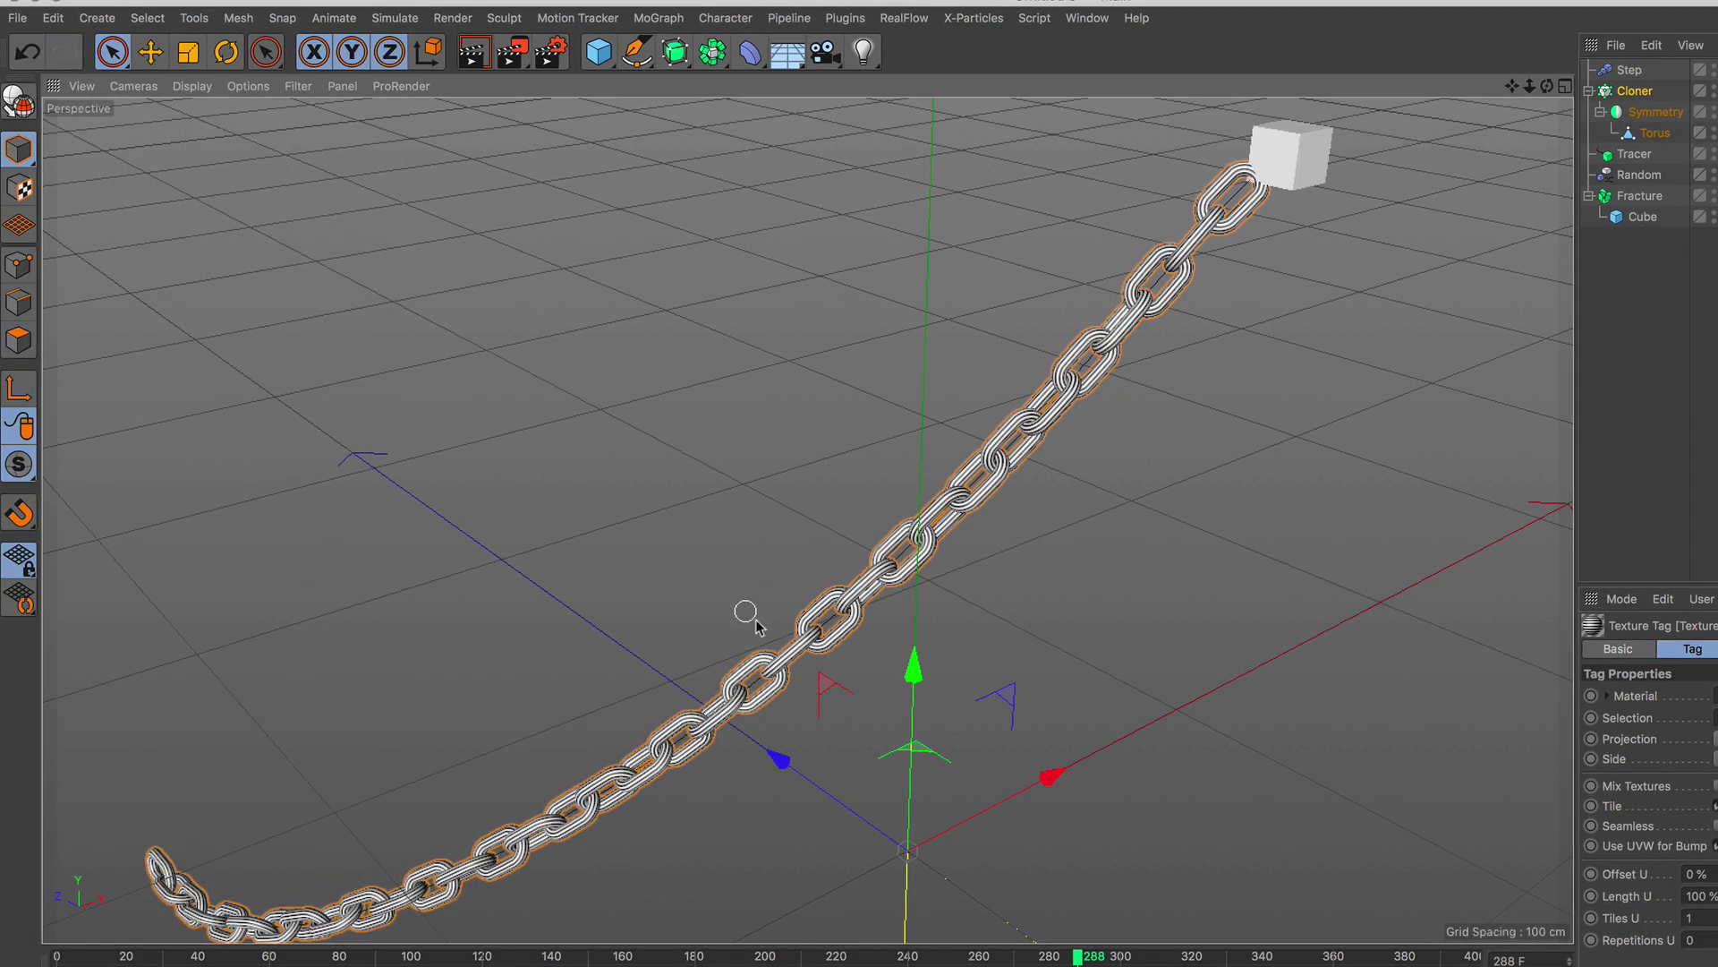
# Zoom in on the stripes, then orbit and pan to frame the whole chain.
pyautogui.scroll(2, 817, 662)
pyautogui.scroll(4, 817, 670)
pyautogui.scroll(3, 817, 667)
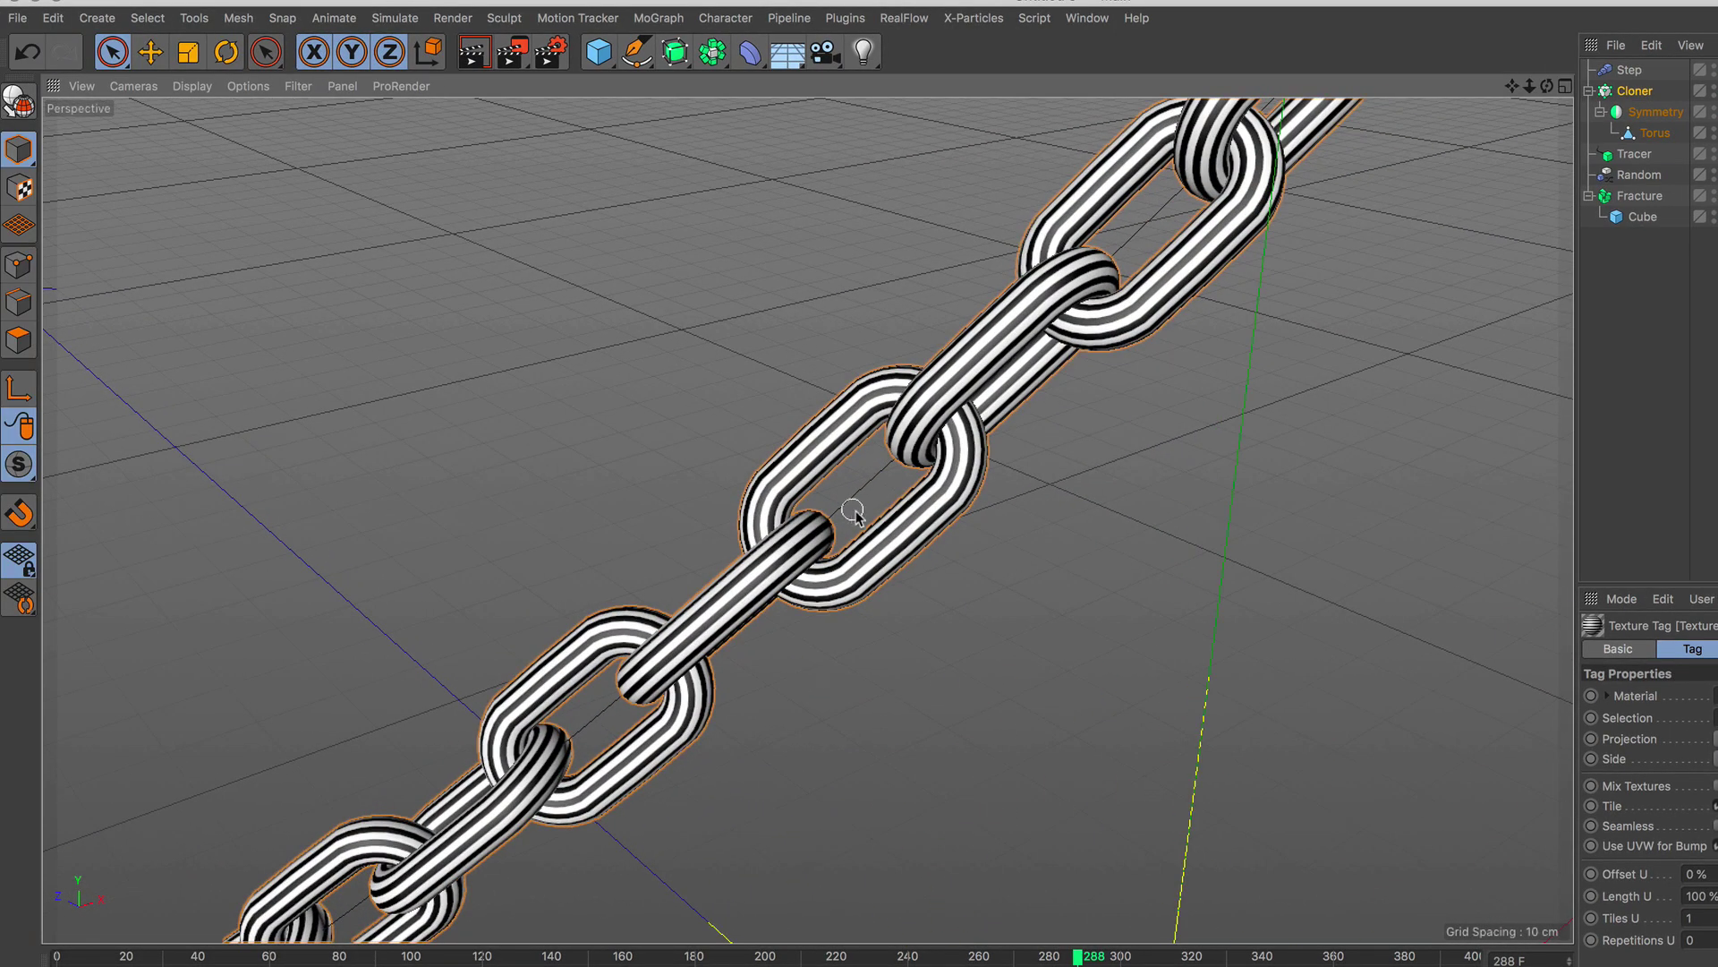
pyautogui.scroll(-3, 853, 515)
pyautogui.moveTo(853, 515)
pyautogui.keyDown('alt'); pyautogui.mouseDown()
pyautogui.moveTo(679, 499)
pyautogui.moveTo(537, 457)
pyautogui.moveTo(590, 477)
pyautogui.moveTo(824, 479)
pyautogui.mouseUp(); pyautogui.keyUp('alt')
pyautogui.scroll(-5, 823, 479)
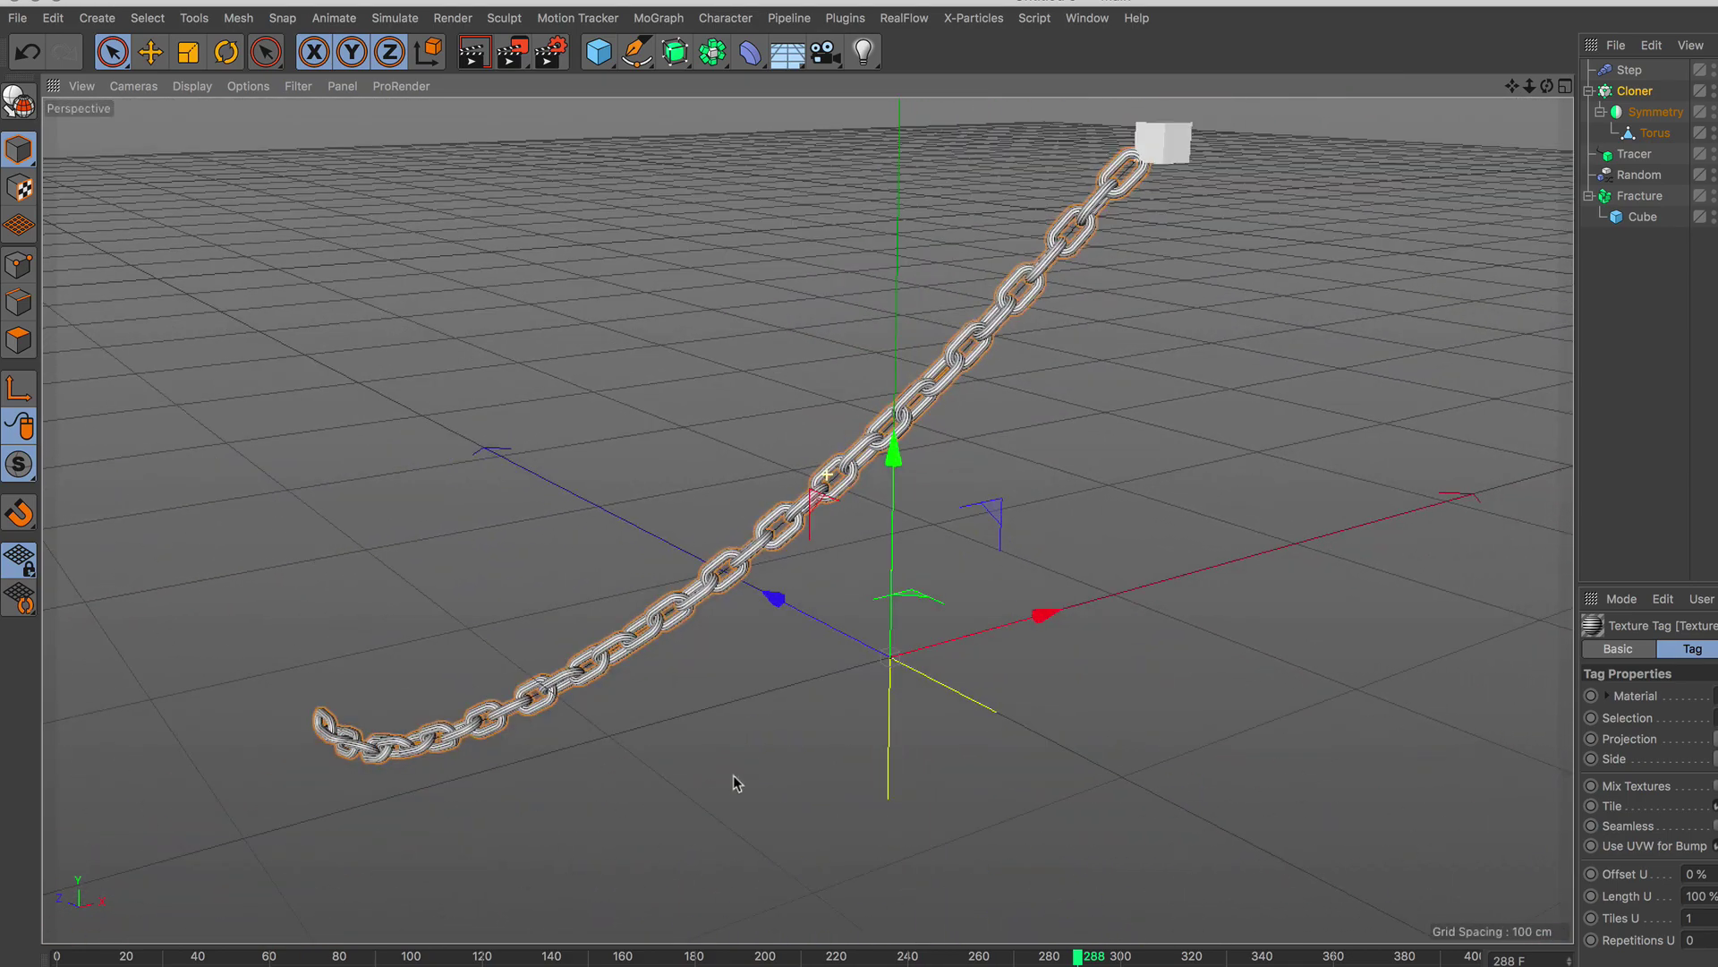
pyautogui.moveTo(733, 784)
pyautogui.keyDown('alt'); pyautogui.mouseDown(button='middle')
pyautogui.moveTo(793, 710)
pyautogui.moveTo(827, 707)
pyautogui.mouseUp(button='middle'); pyautogui.keyUp('alt')
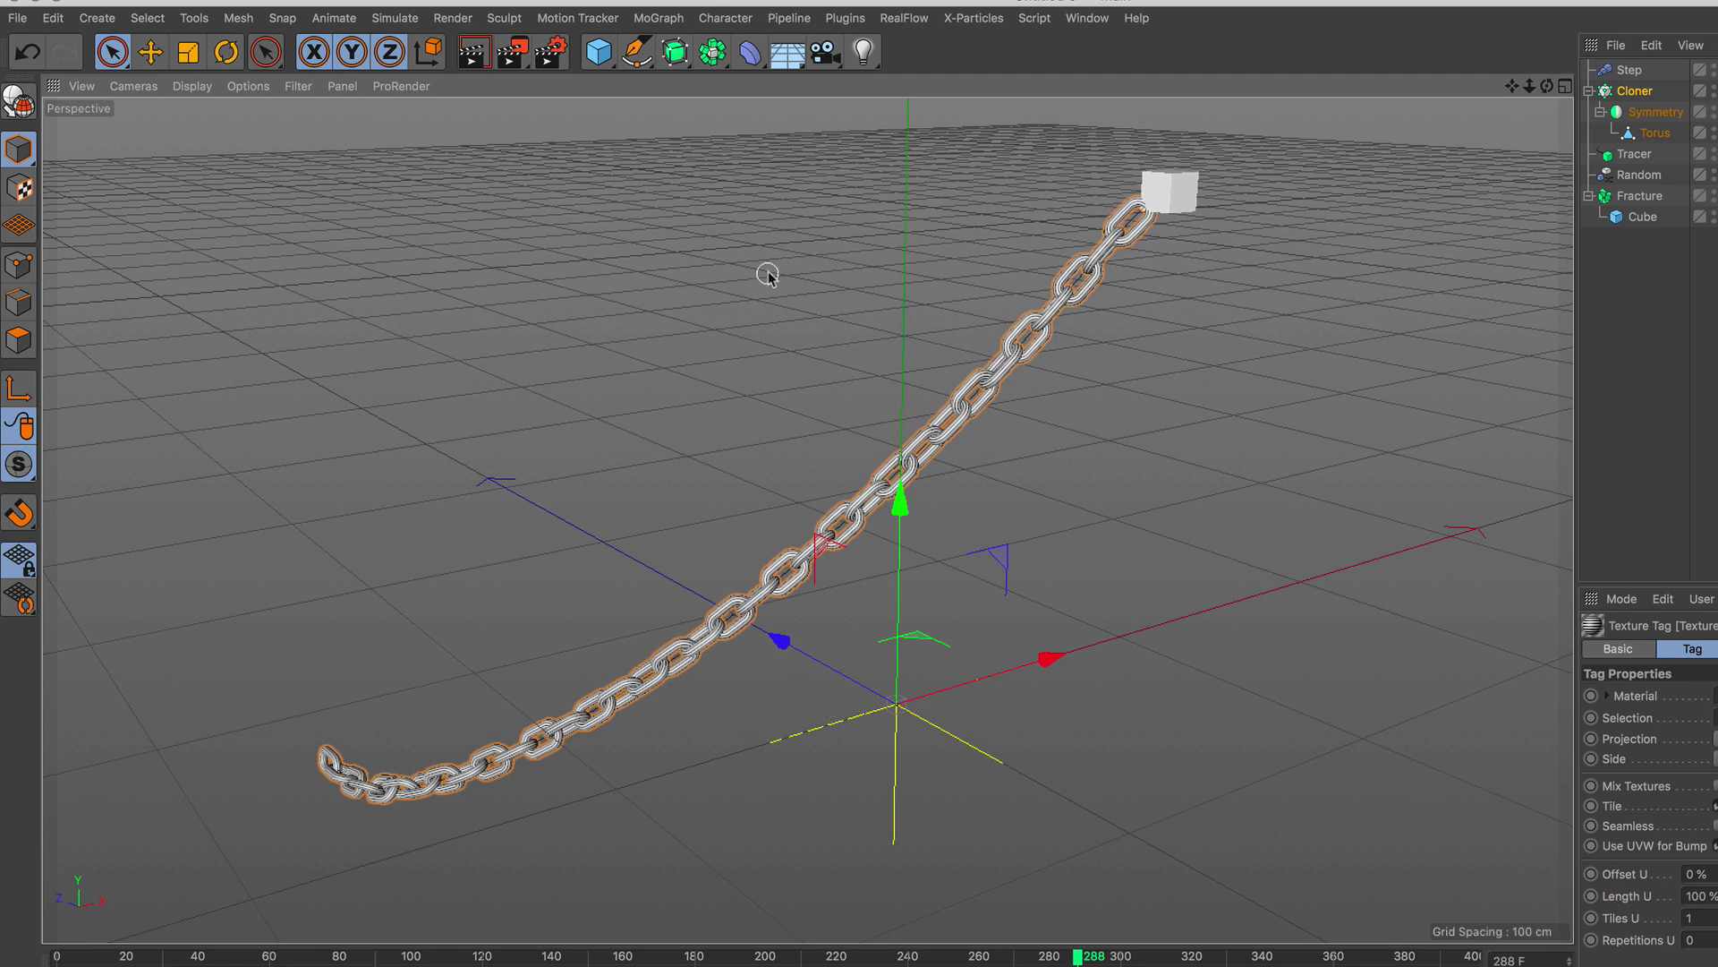
# Add a Sky object and create a new material, Mat.1, with a Gradient colour texture.
pyautogui.click(790, 59)
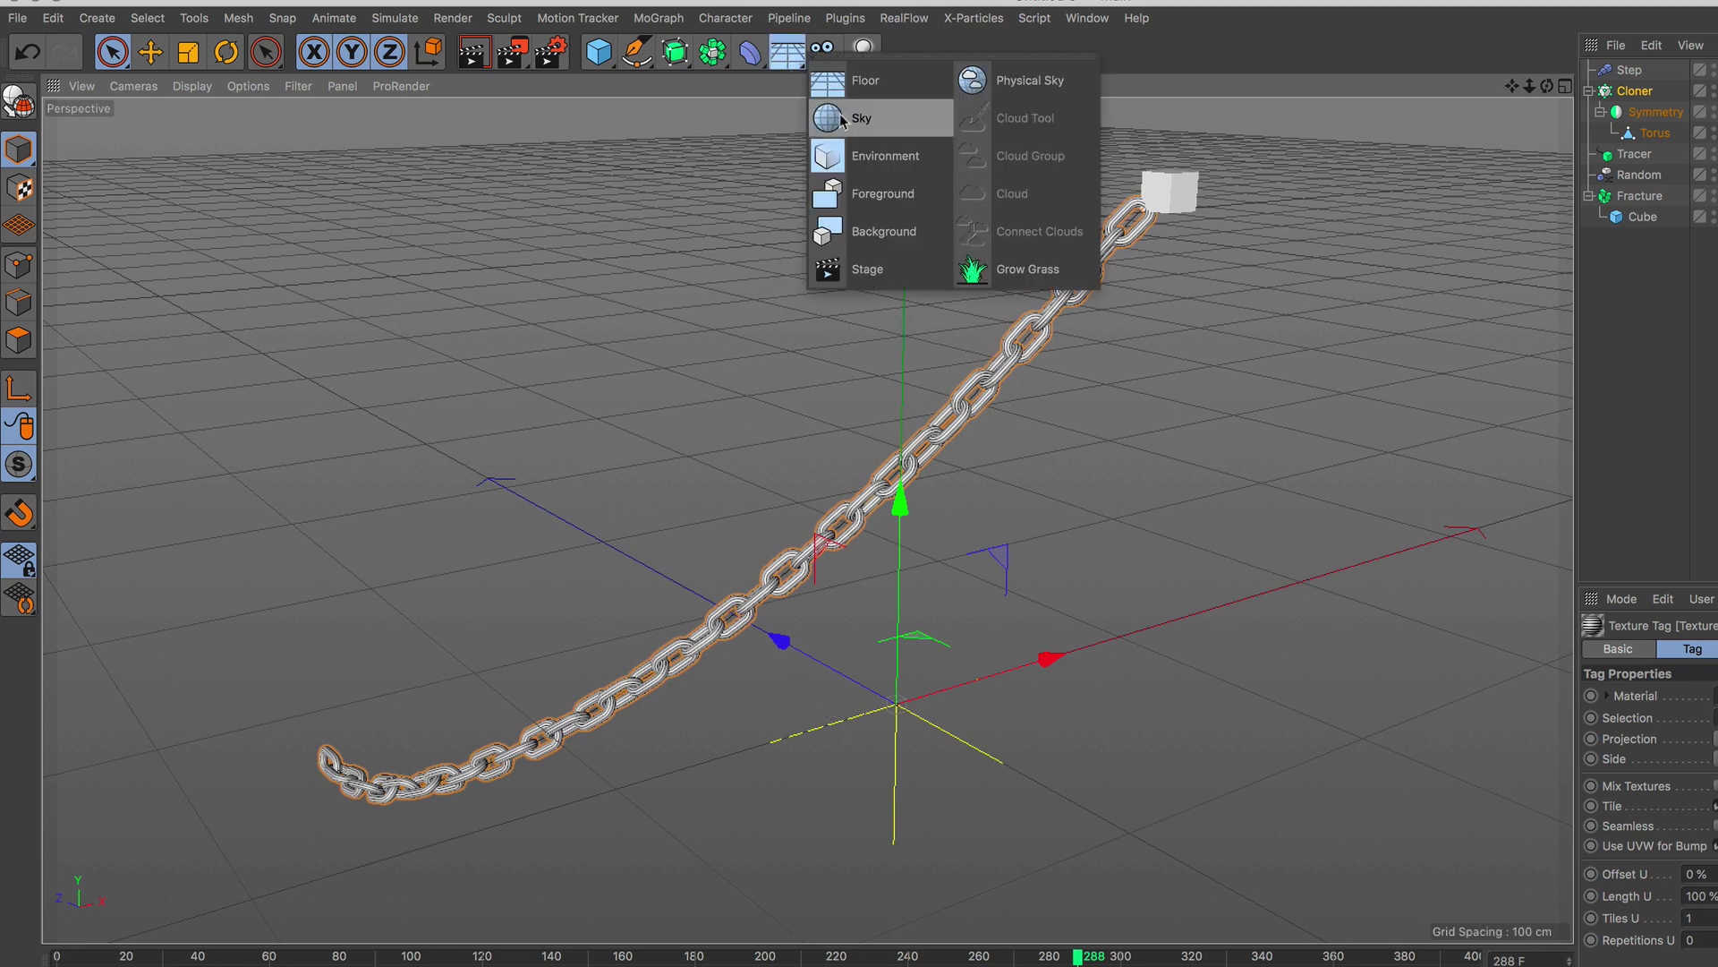
pyautogui.click(923, 128)
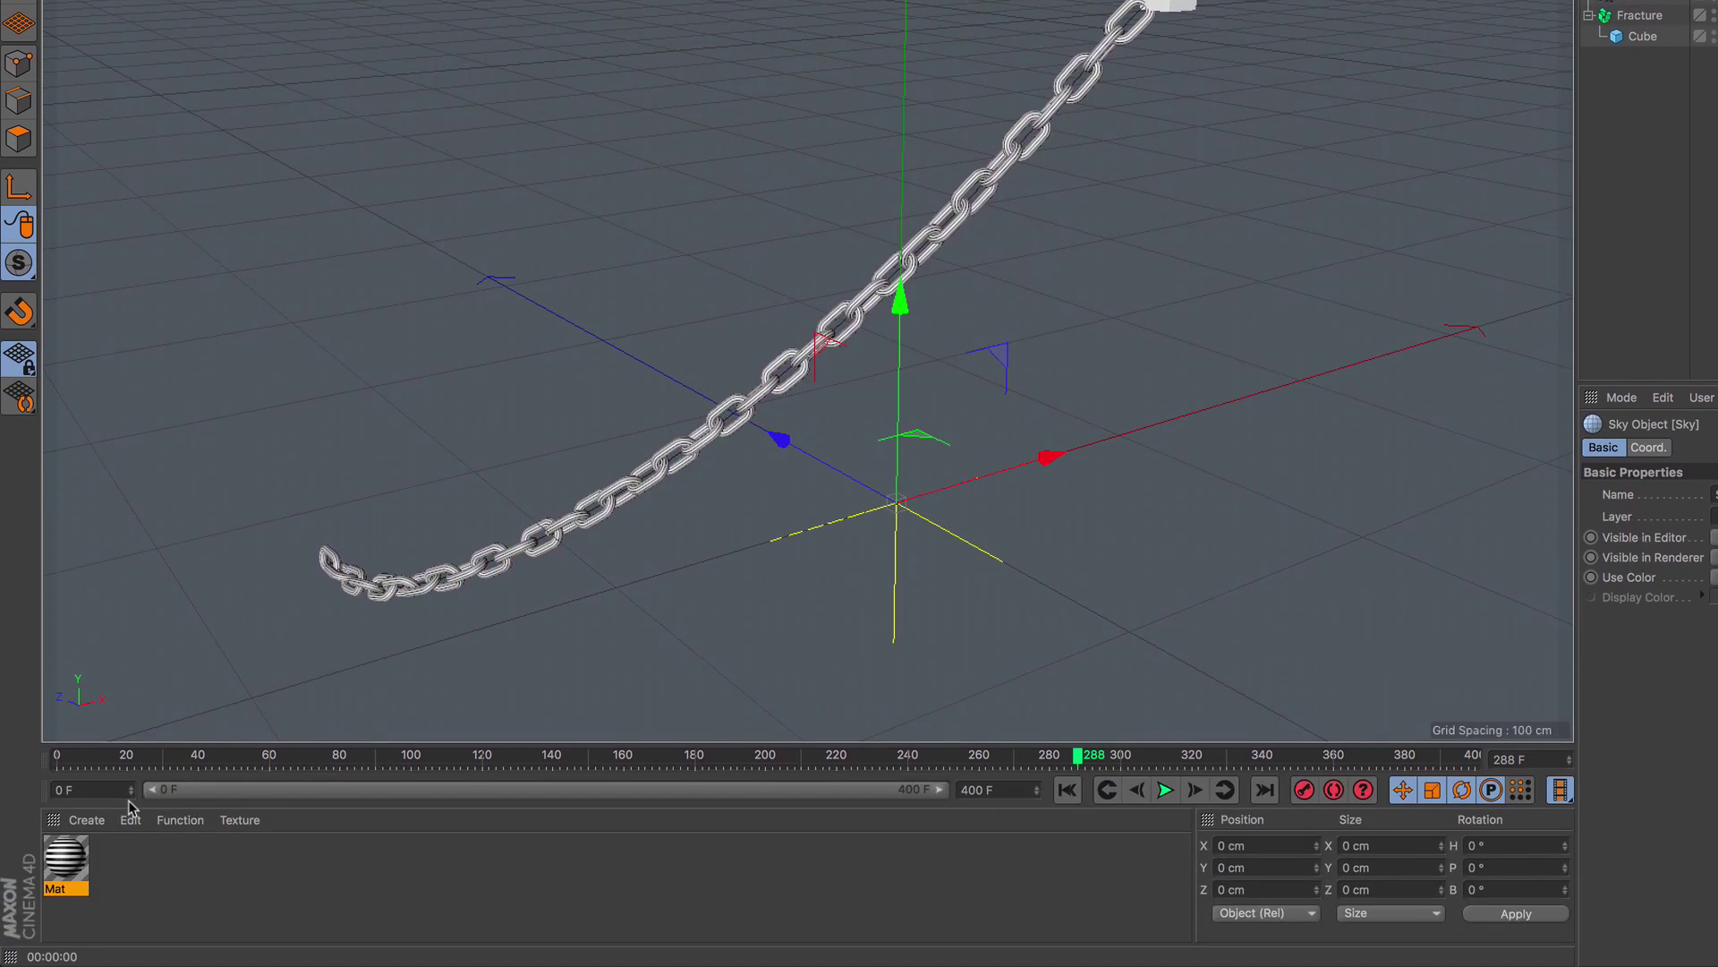
pyautogui.click(86, 820)
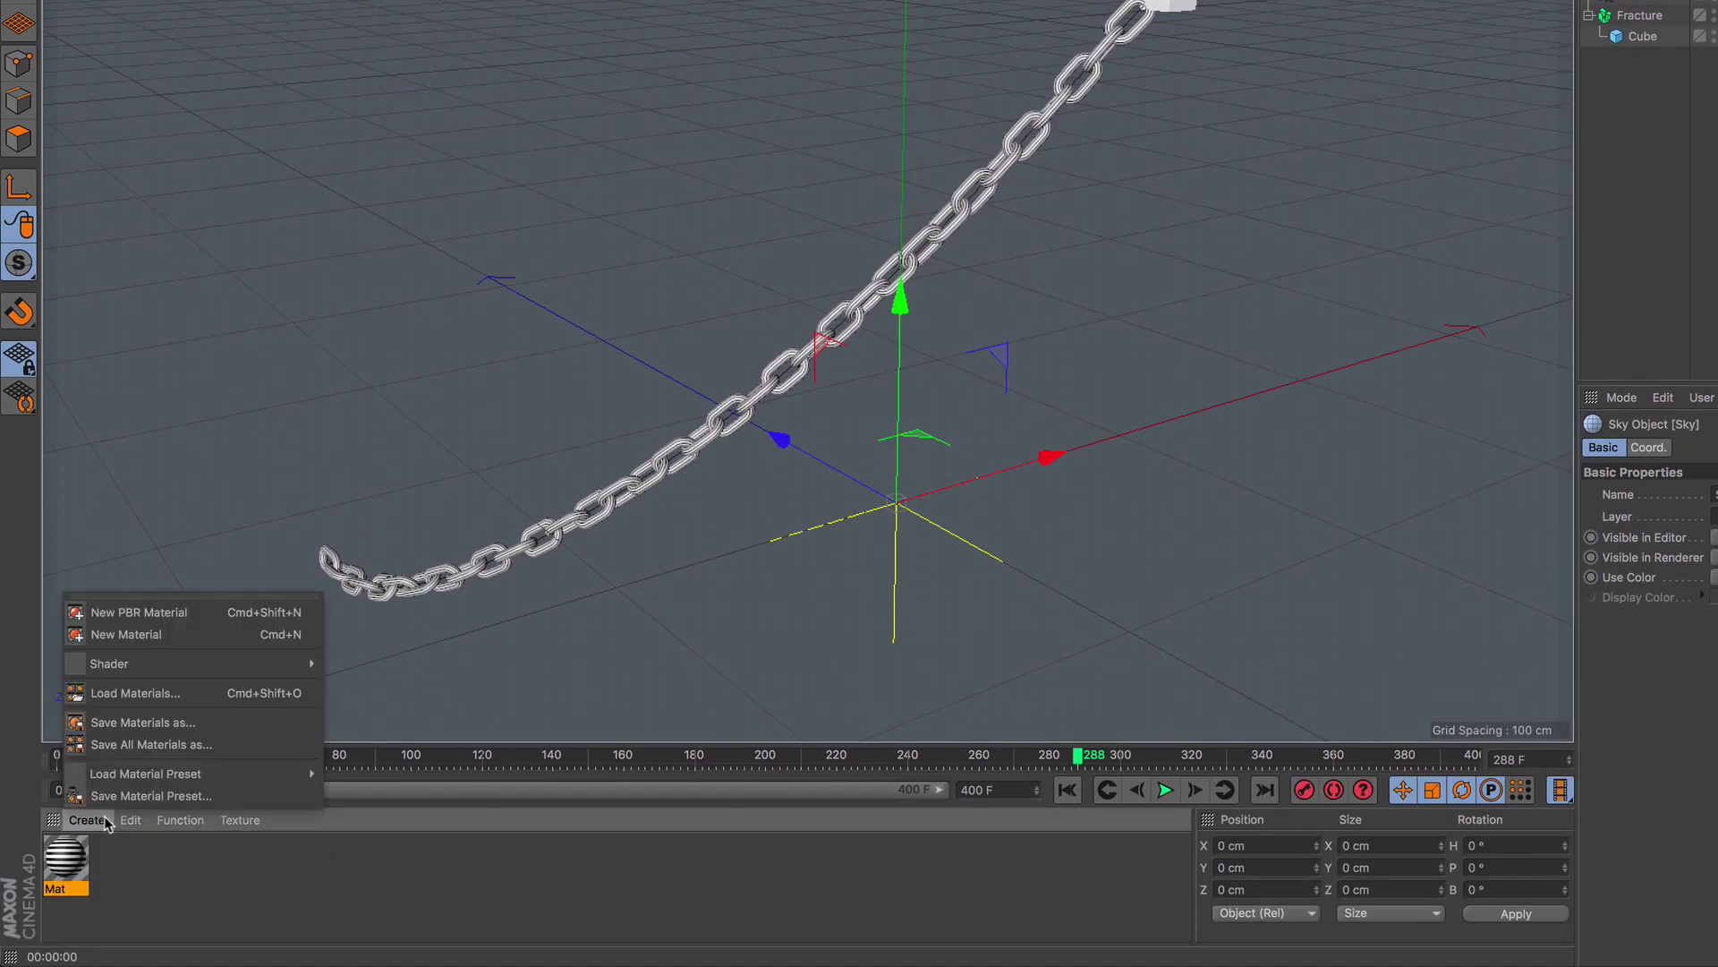
pyautogui.click(182, 644)
pyautogui.doubleClick(65, 858)
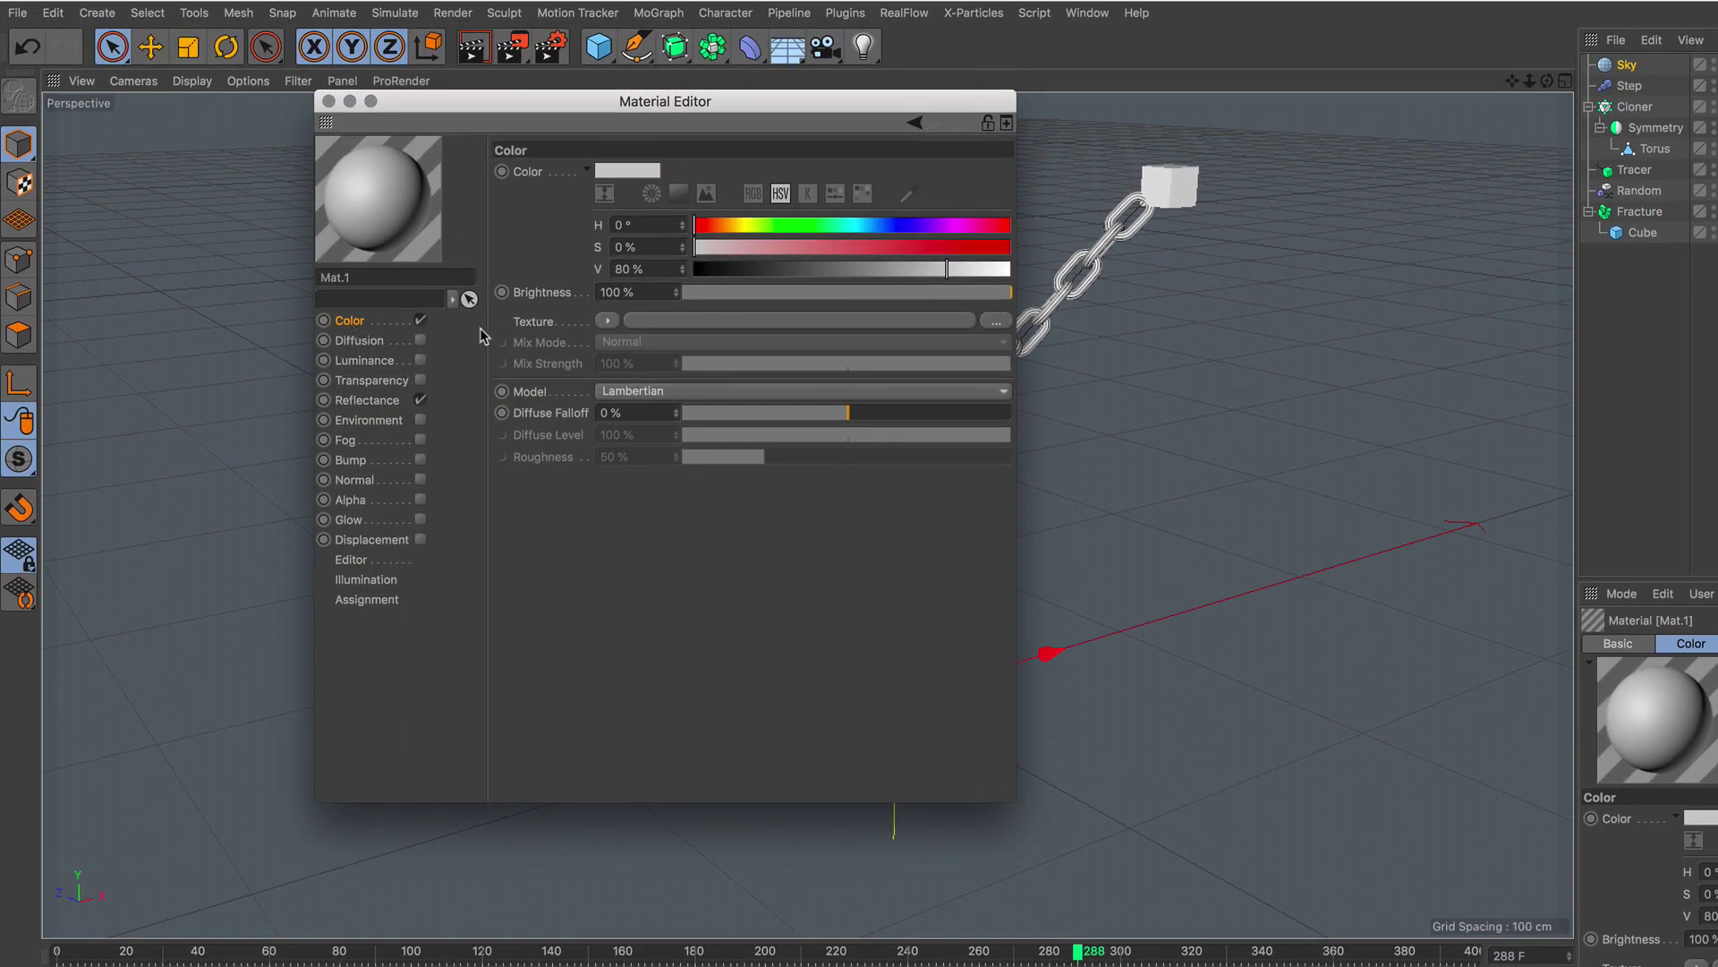
pyautogui.click(607, 322)
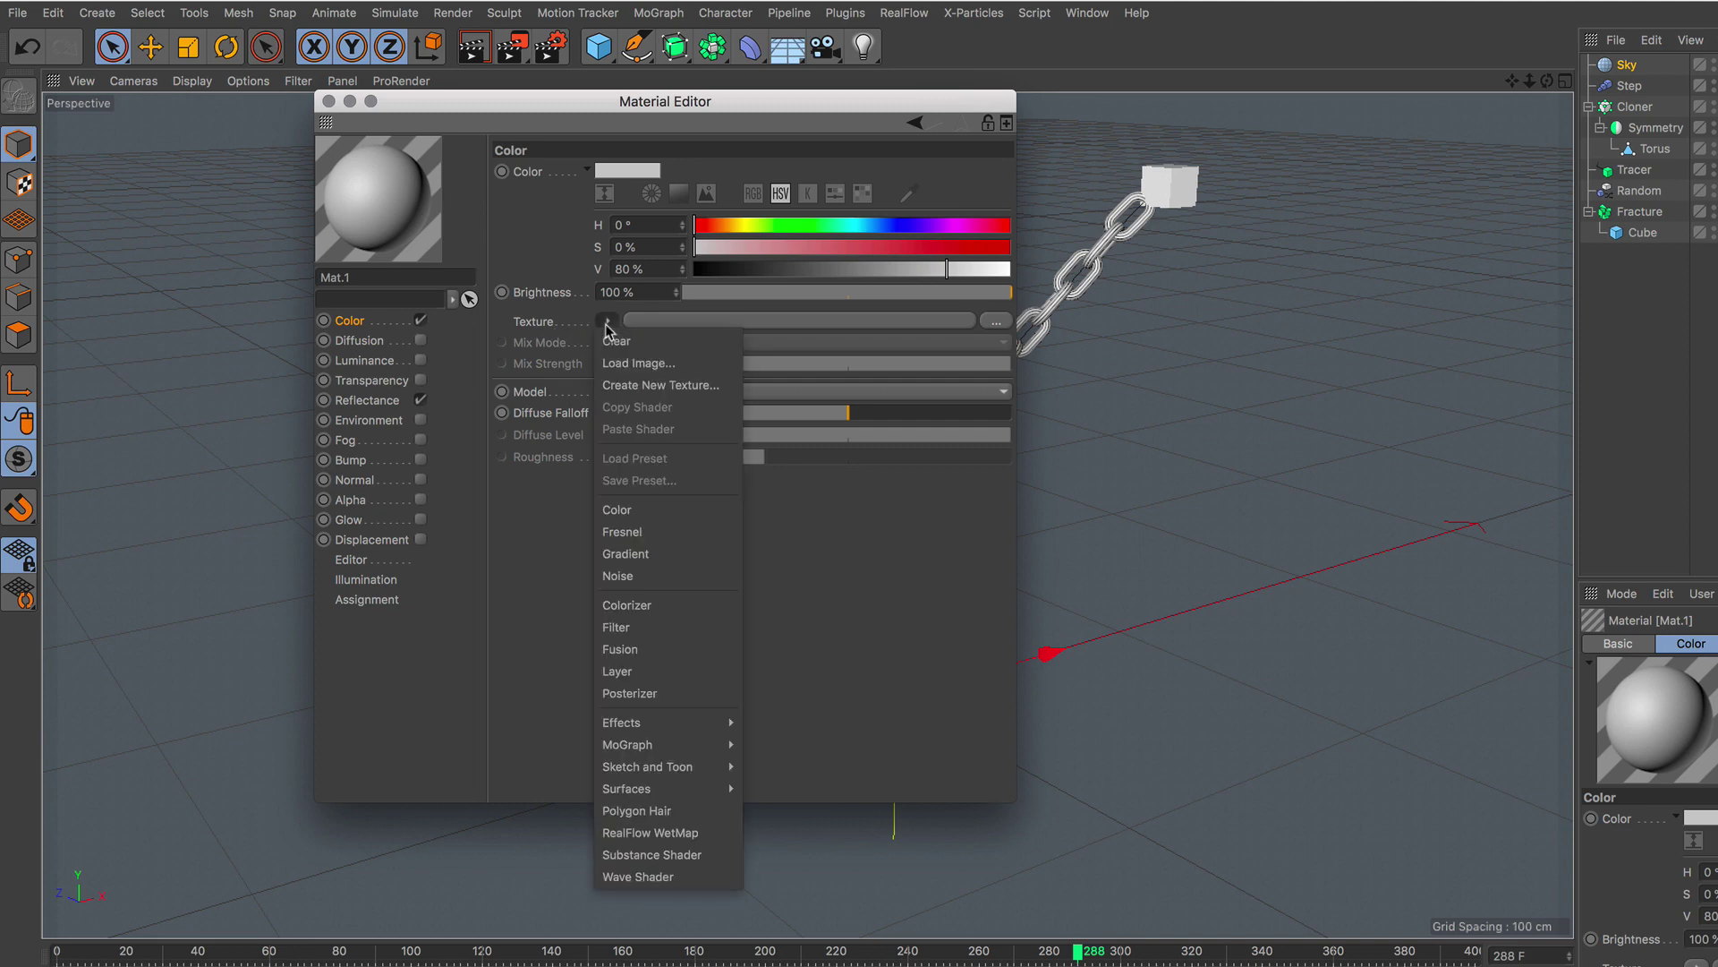
pyautogui.click(664, 559)
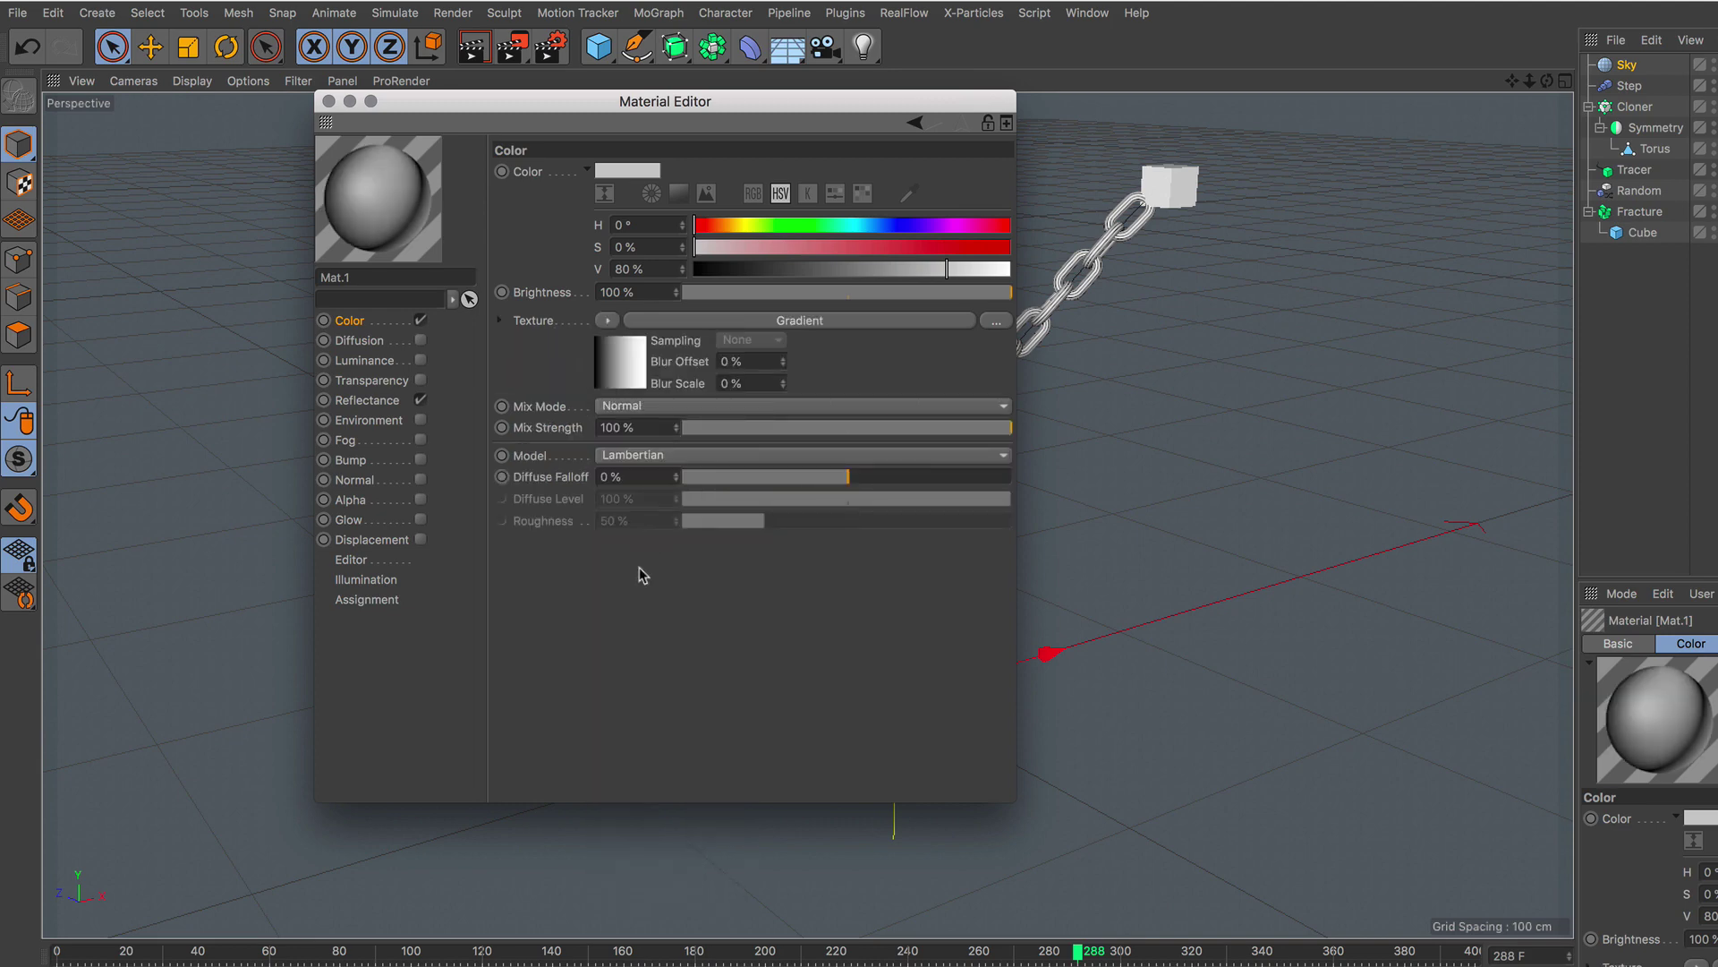
# Make the gradient run from light grey to dark, with Type set to 2D - Circular.
pyautogui.click(819, 322)
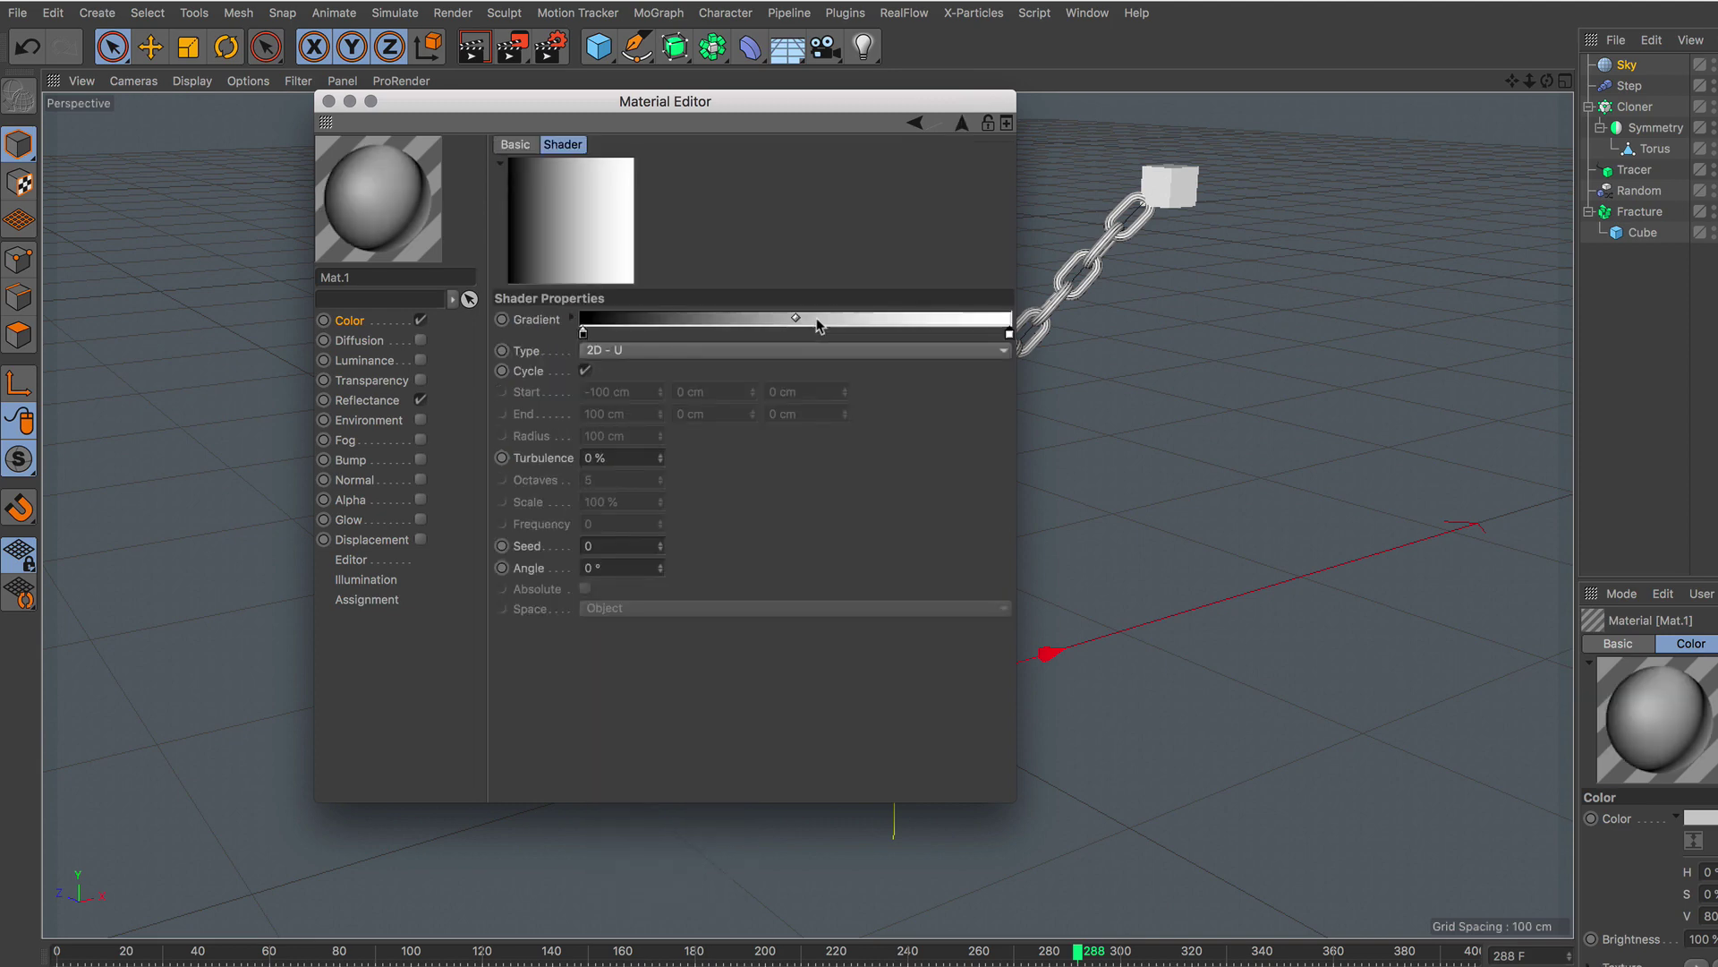
pyautogui.doubleClick(581, 333)
pyautogui.click(710, 376)
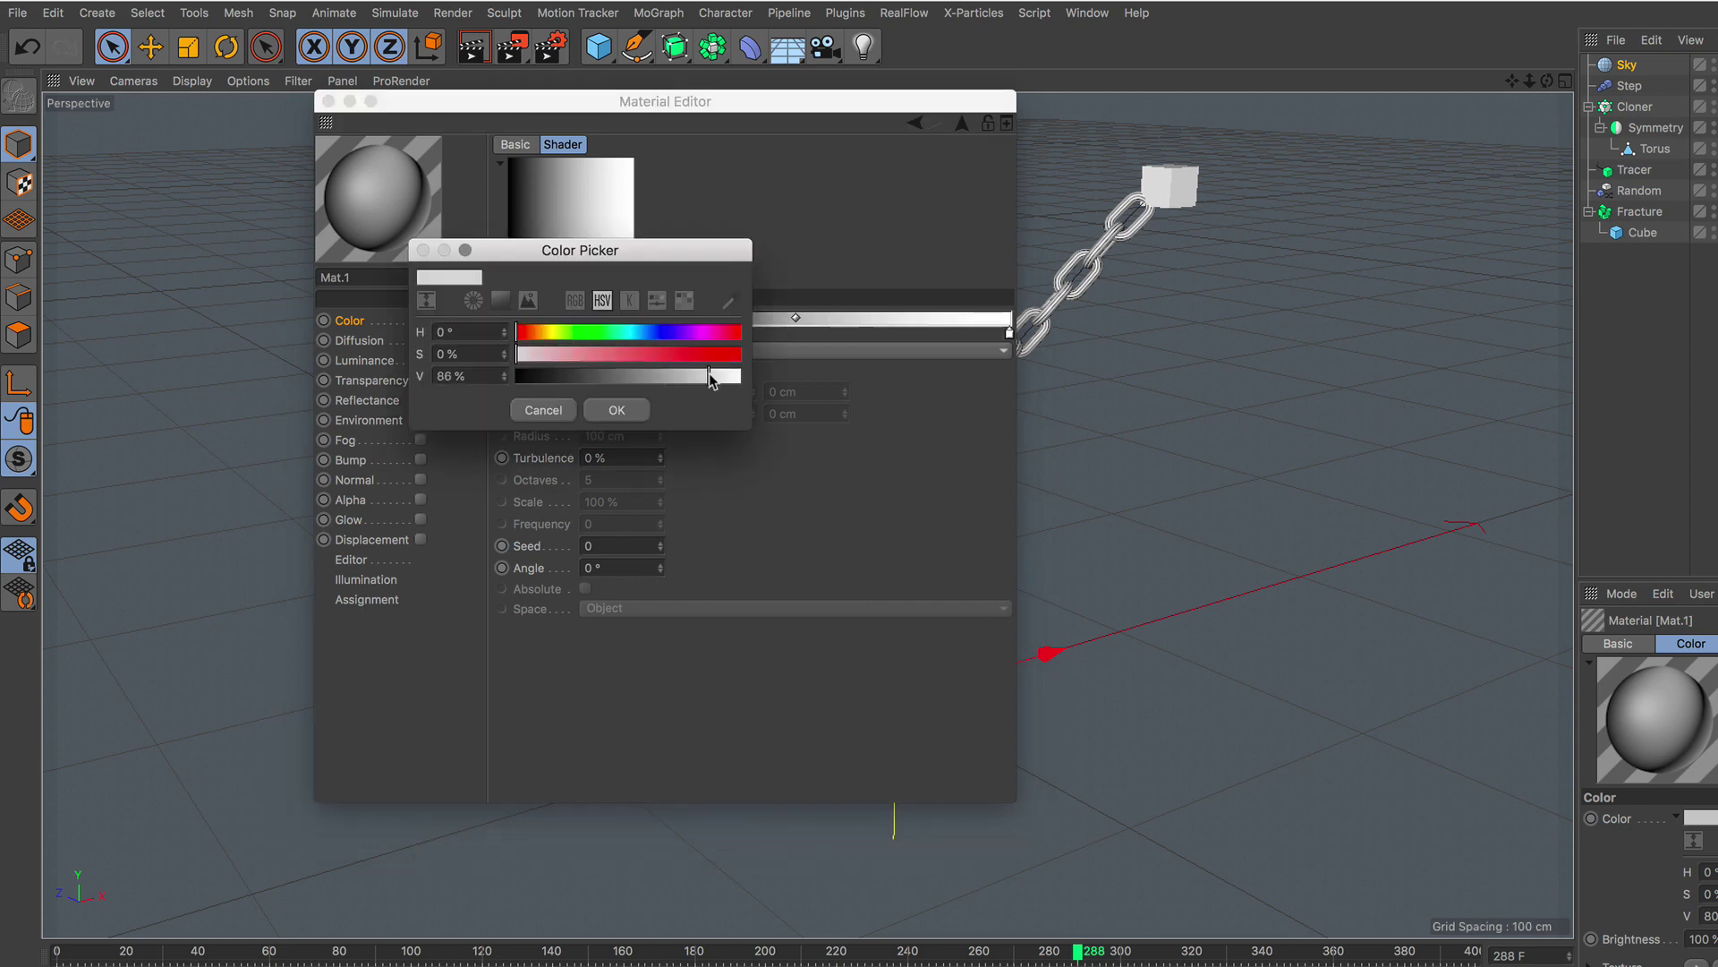
pyautogui.click(636, 413)
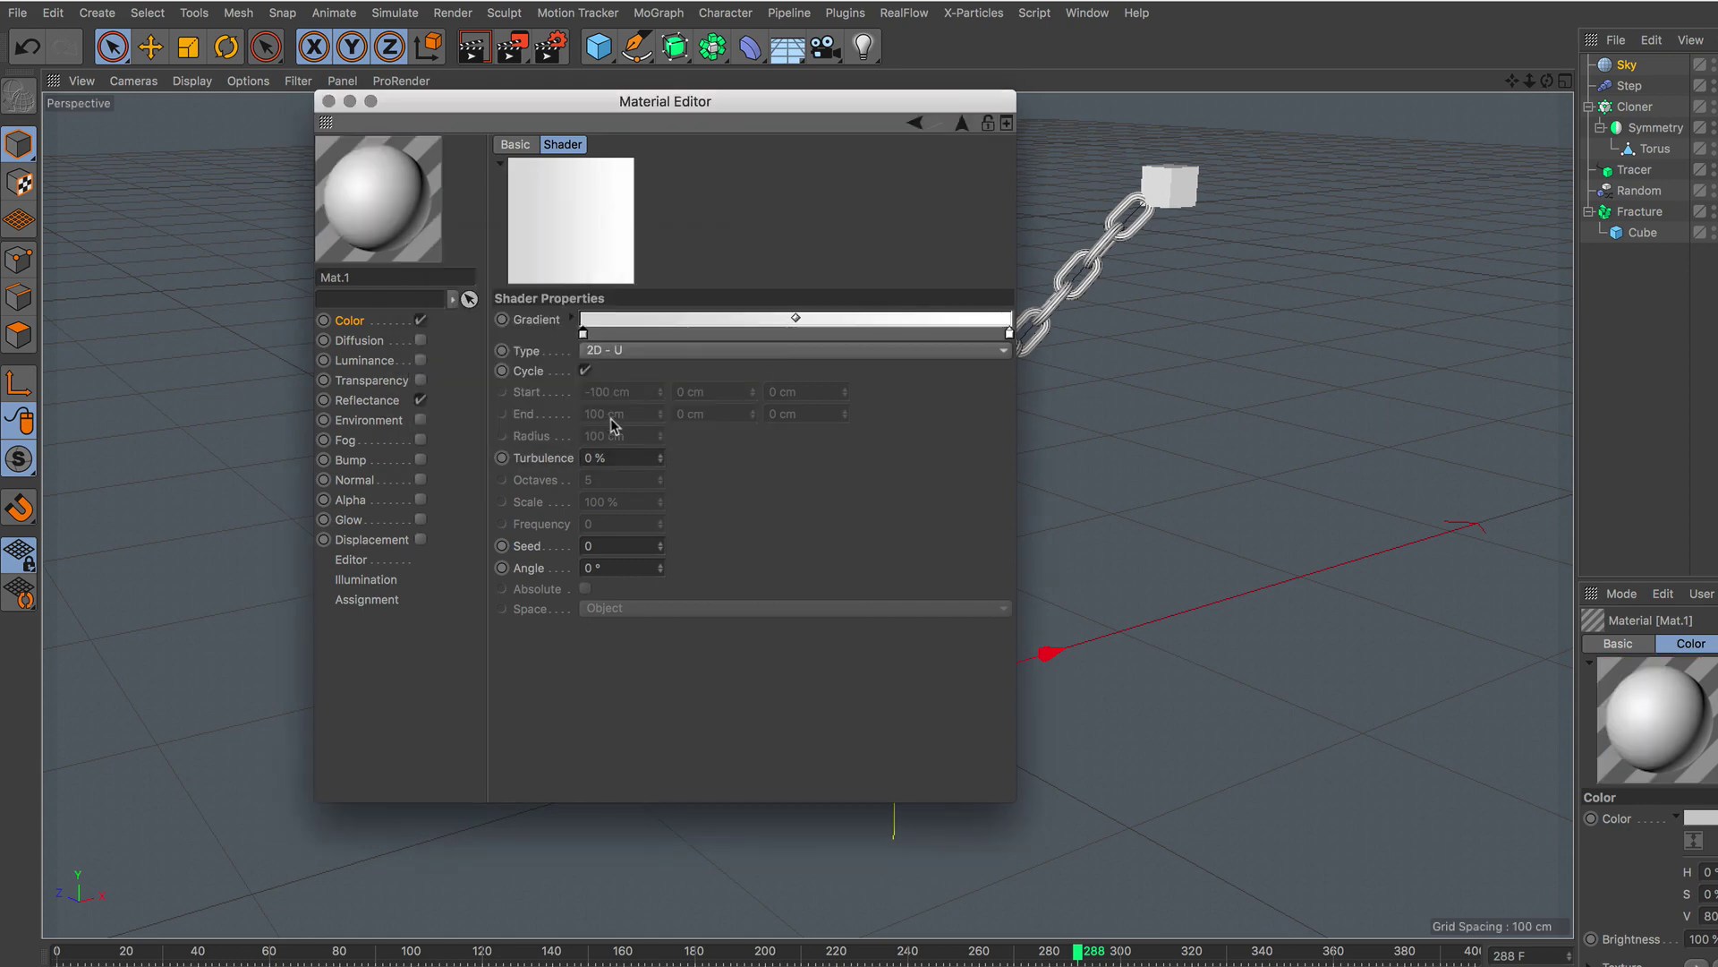
pyautogui.doubleClick(1010, 335)
pyautogui.click(1009, 382)
pyautogui.click(1046, 410)
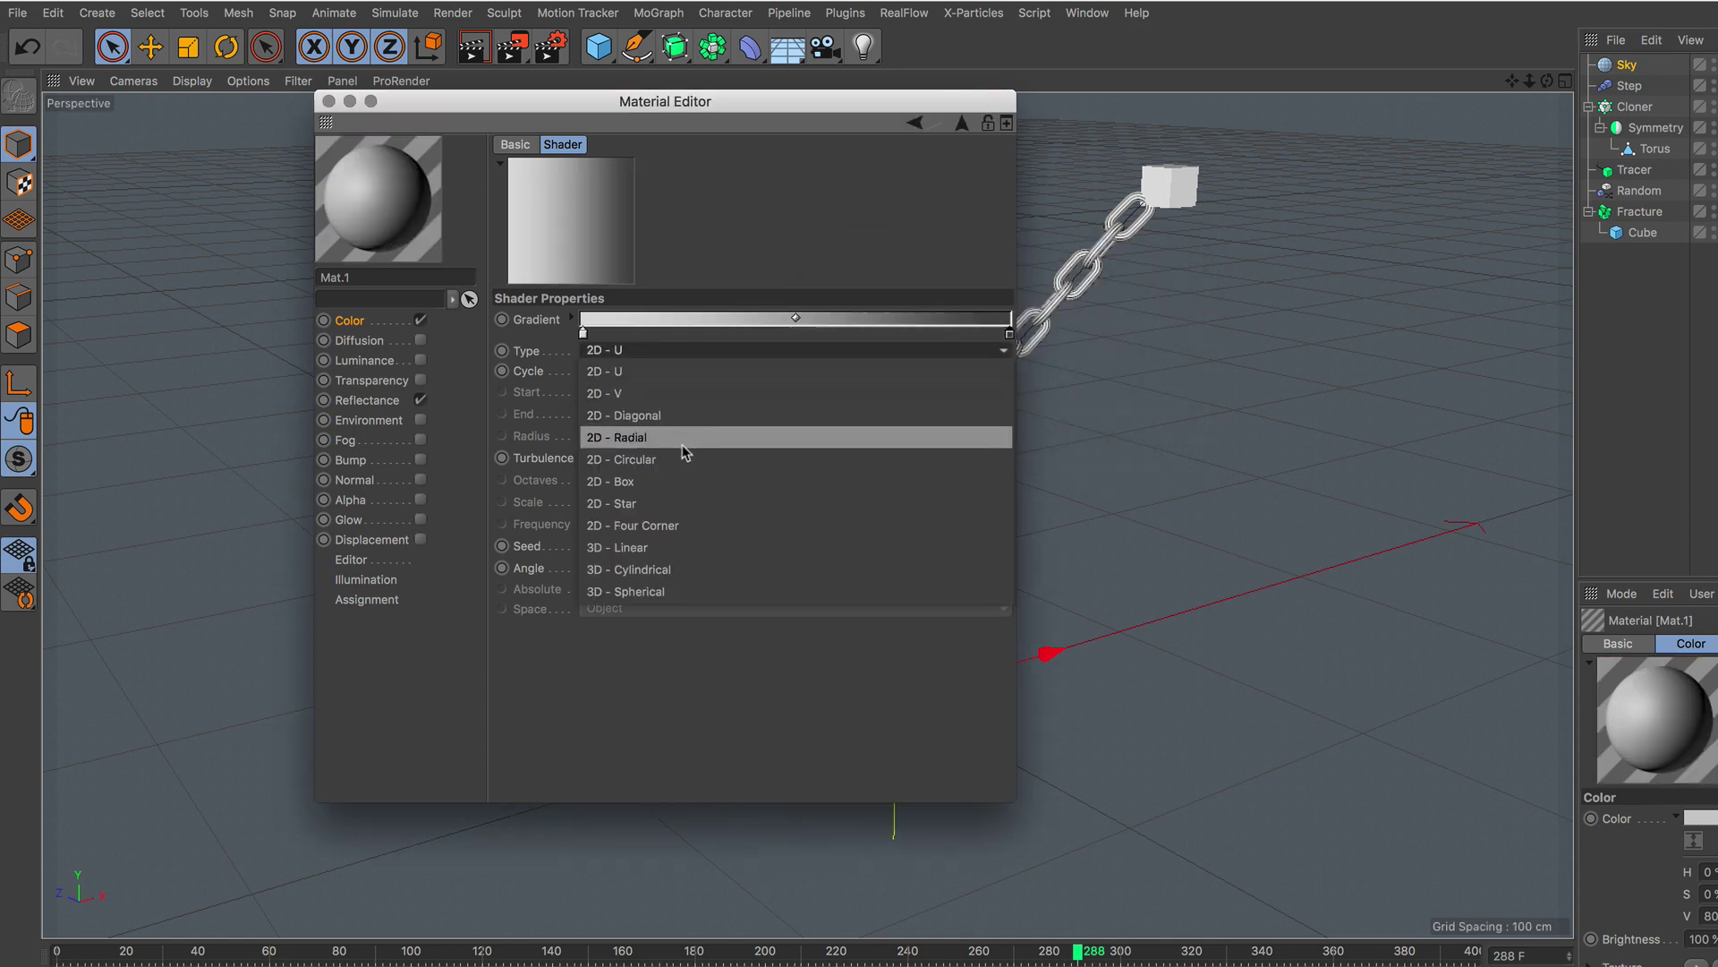
pyautogui.click(684, 460)
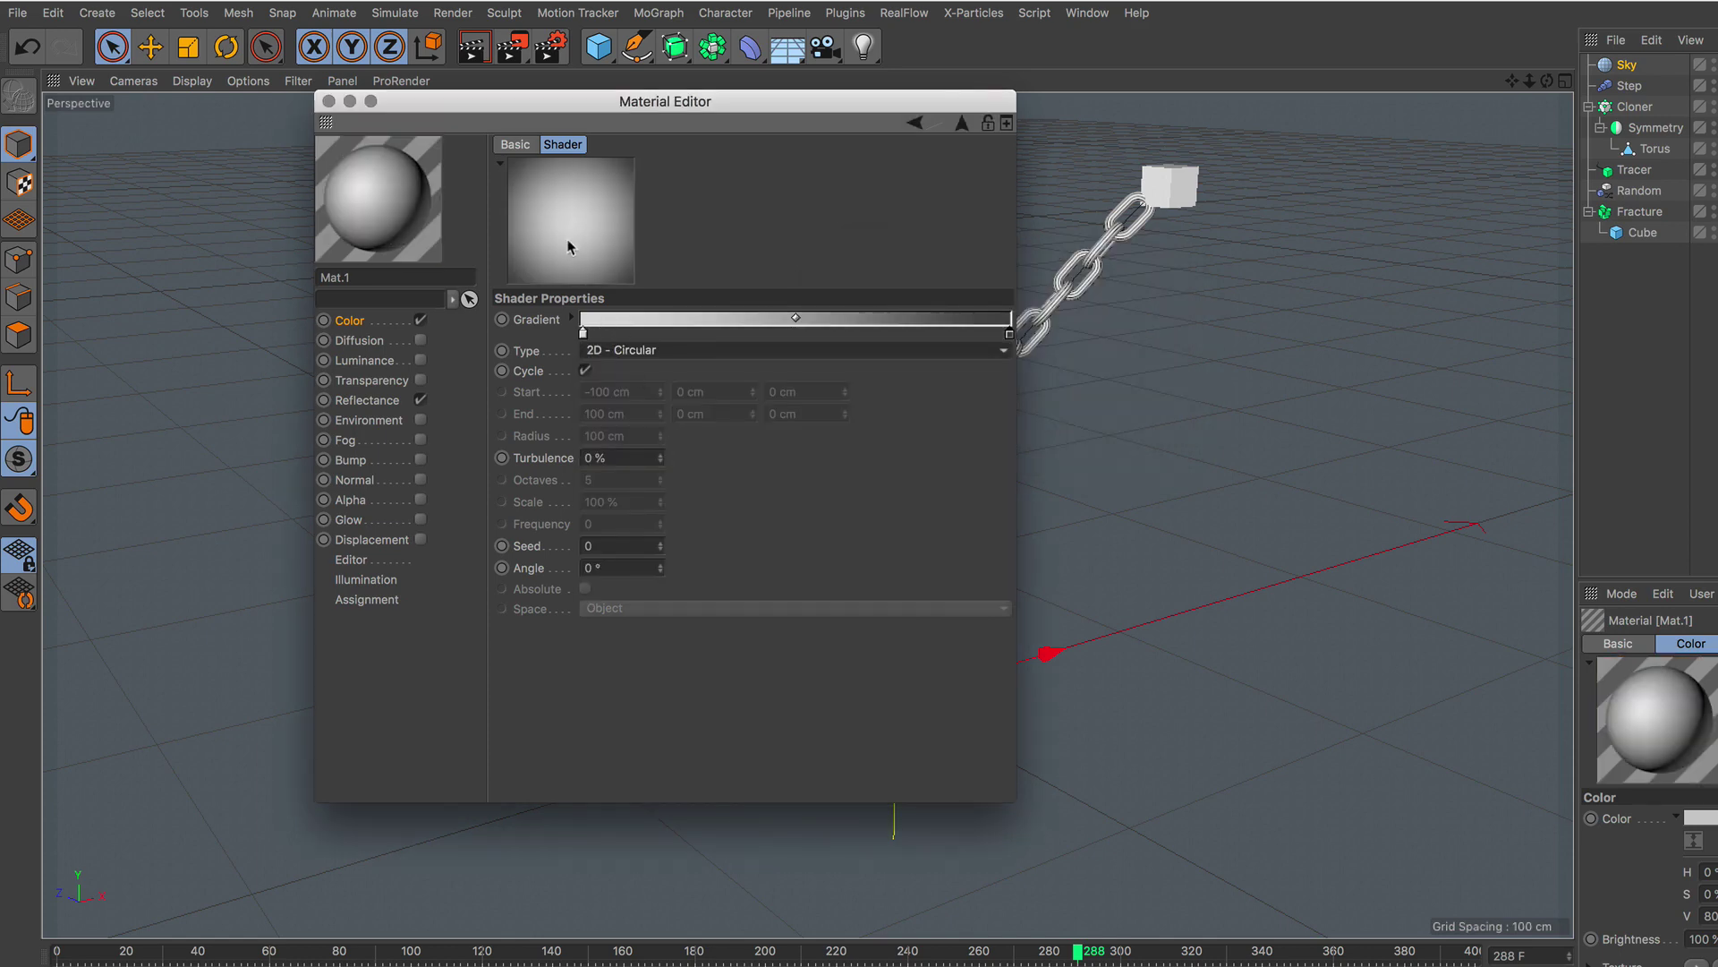
pyautogui.click(330, 101)
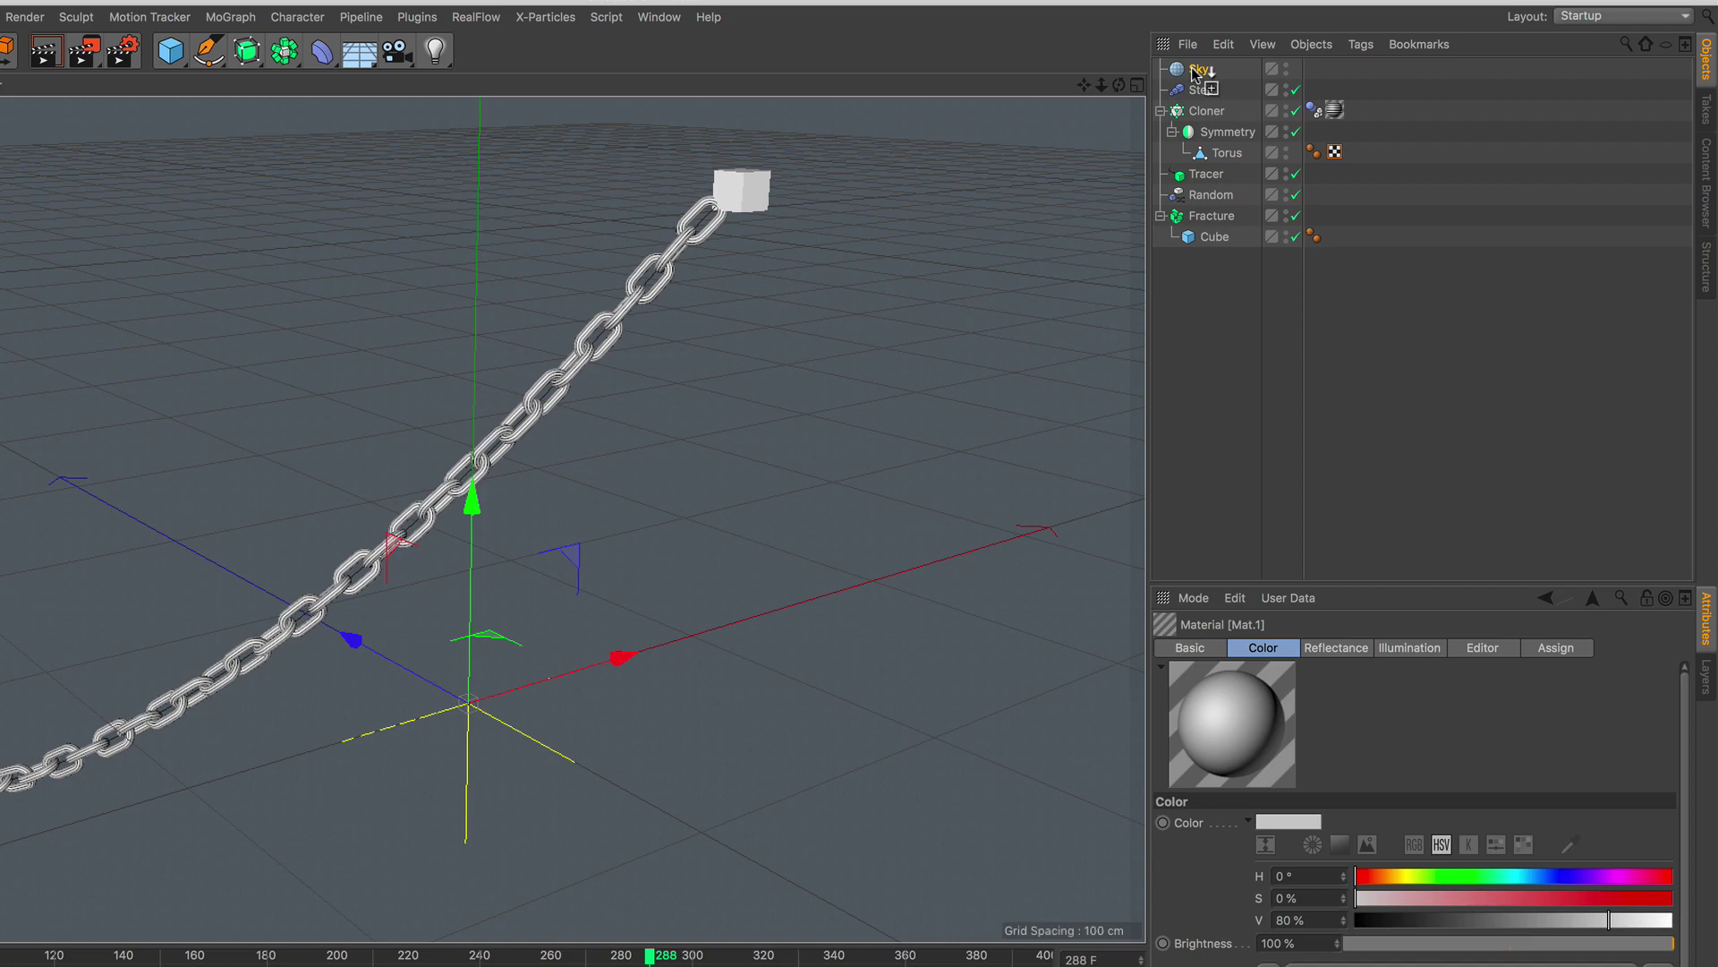
# Apply Mat.1 to the sky and add the Ambient Occlusion render effect.
pyautogui.moveTo(58, 861); pyautogui.dragTo(1195, 76)
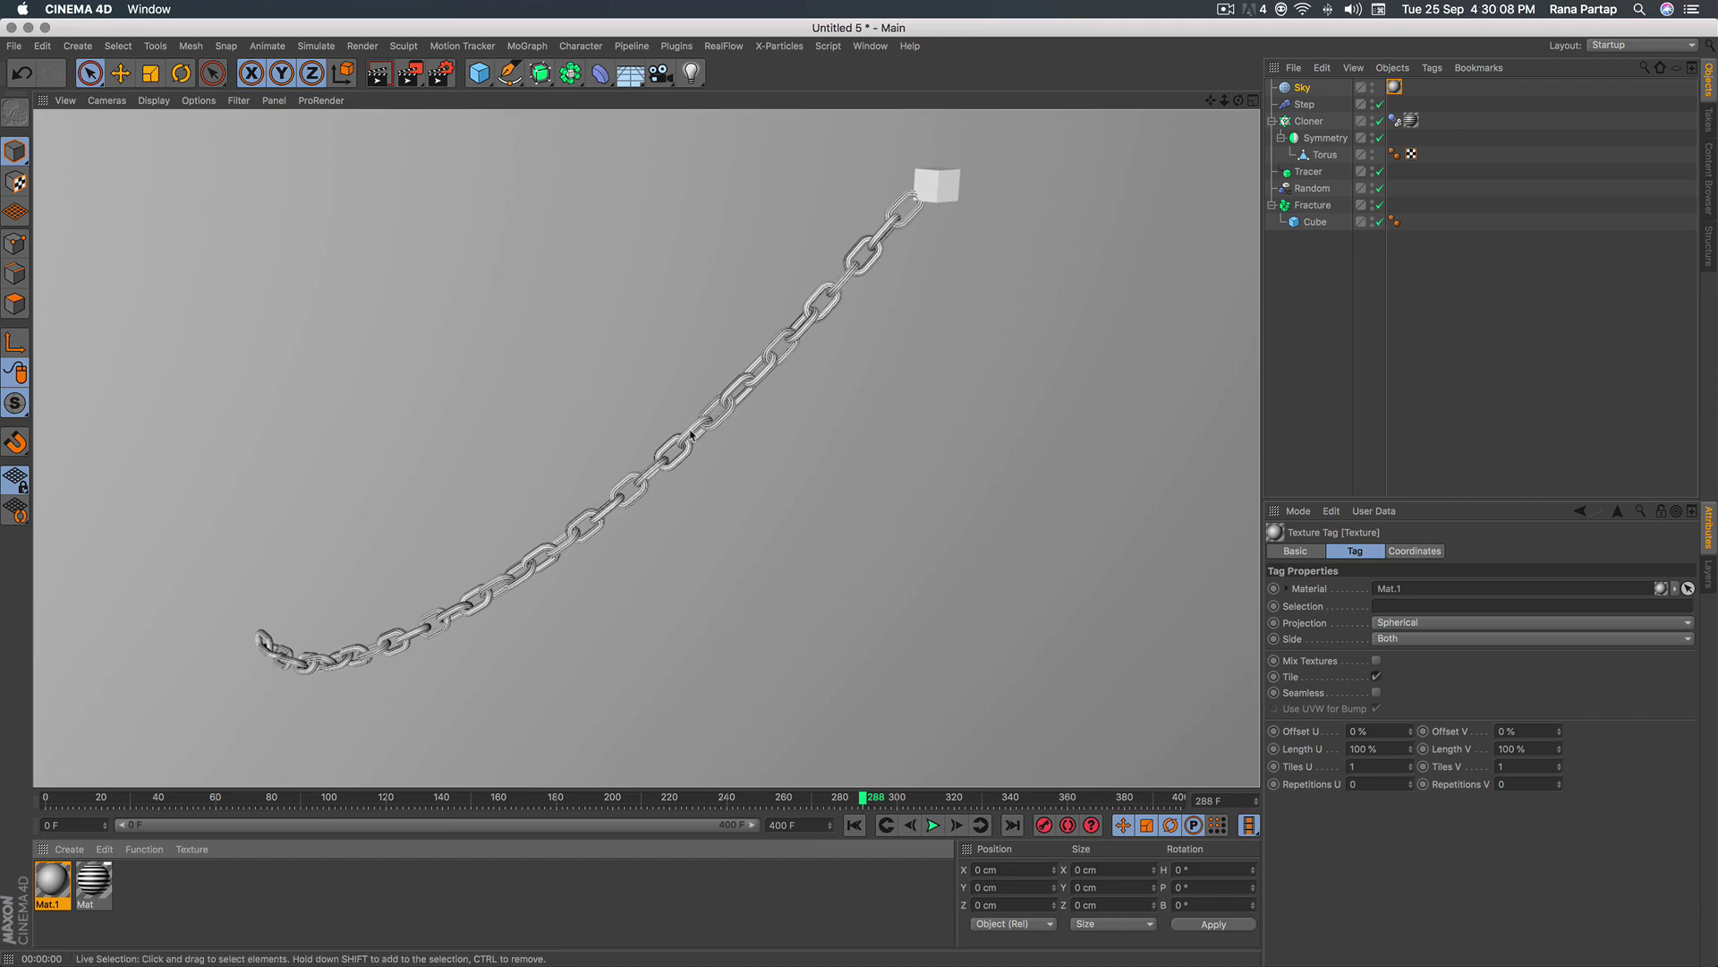
pyautogui.click(441, 73)
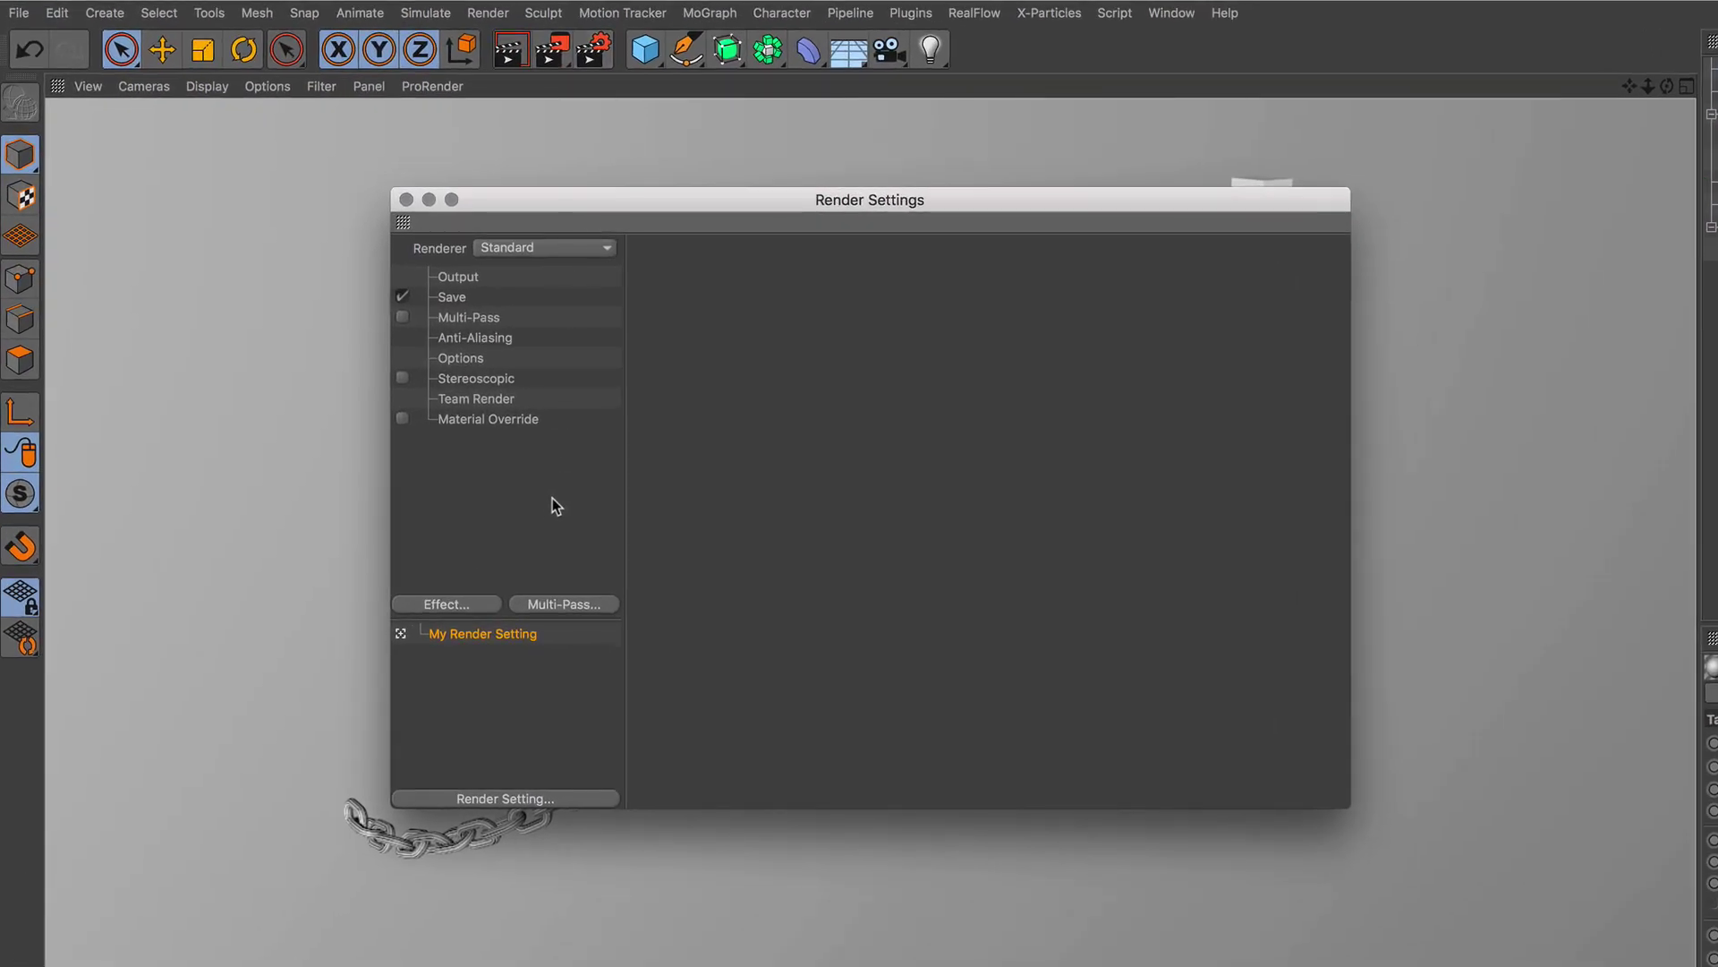
pyautogui.click(464, 606)
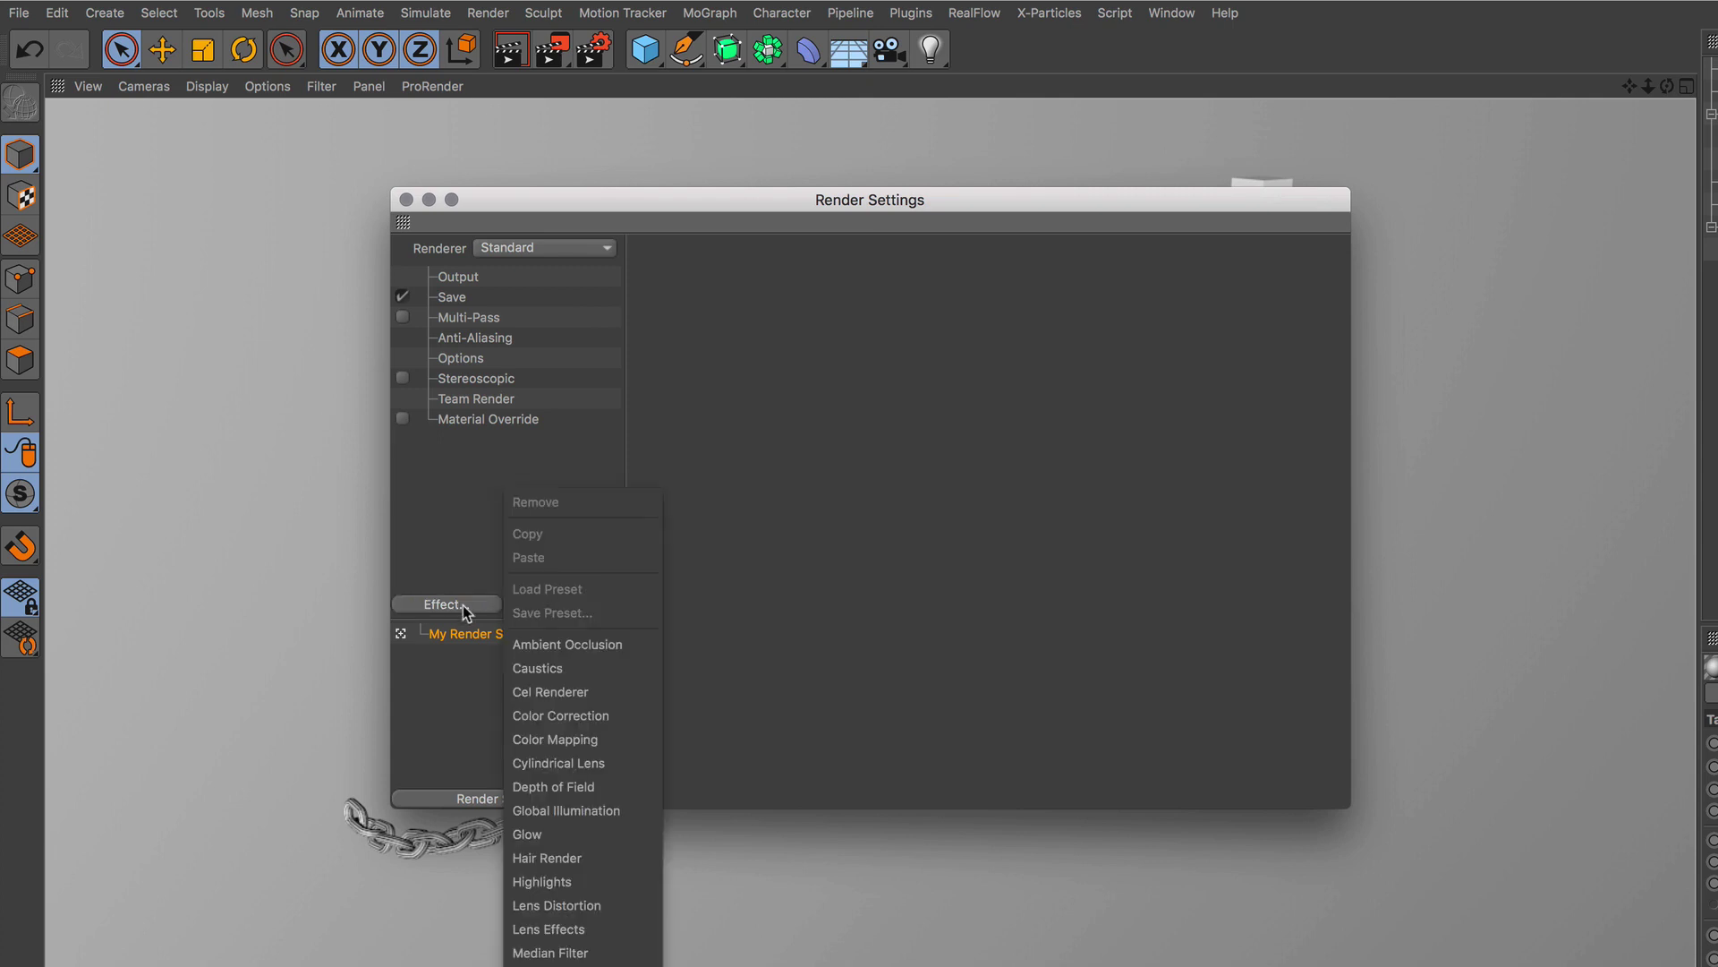
pyautogui.click(621, 662)
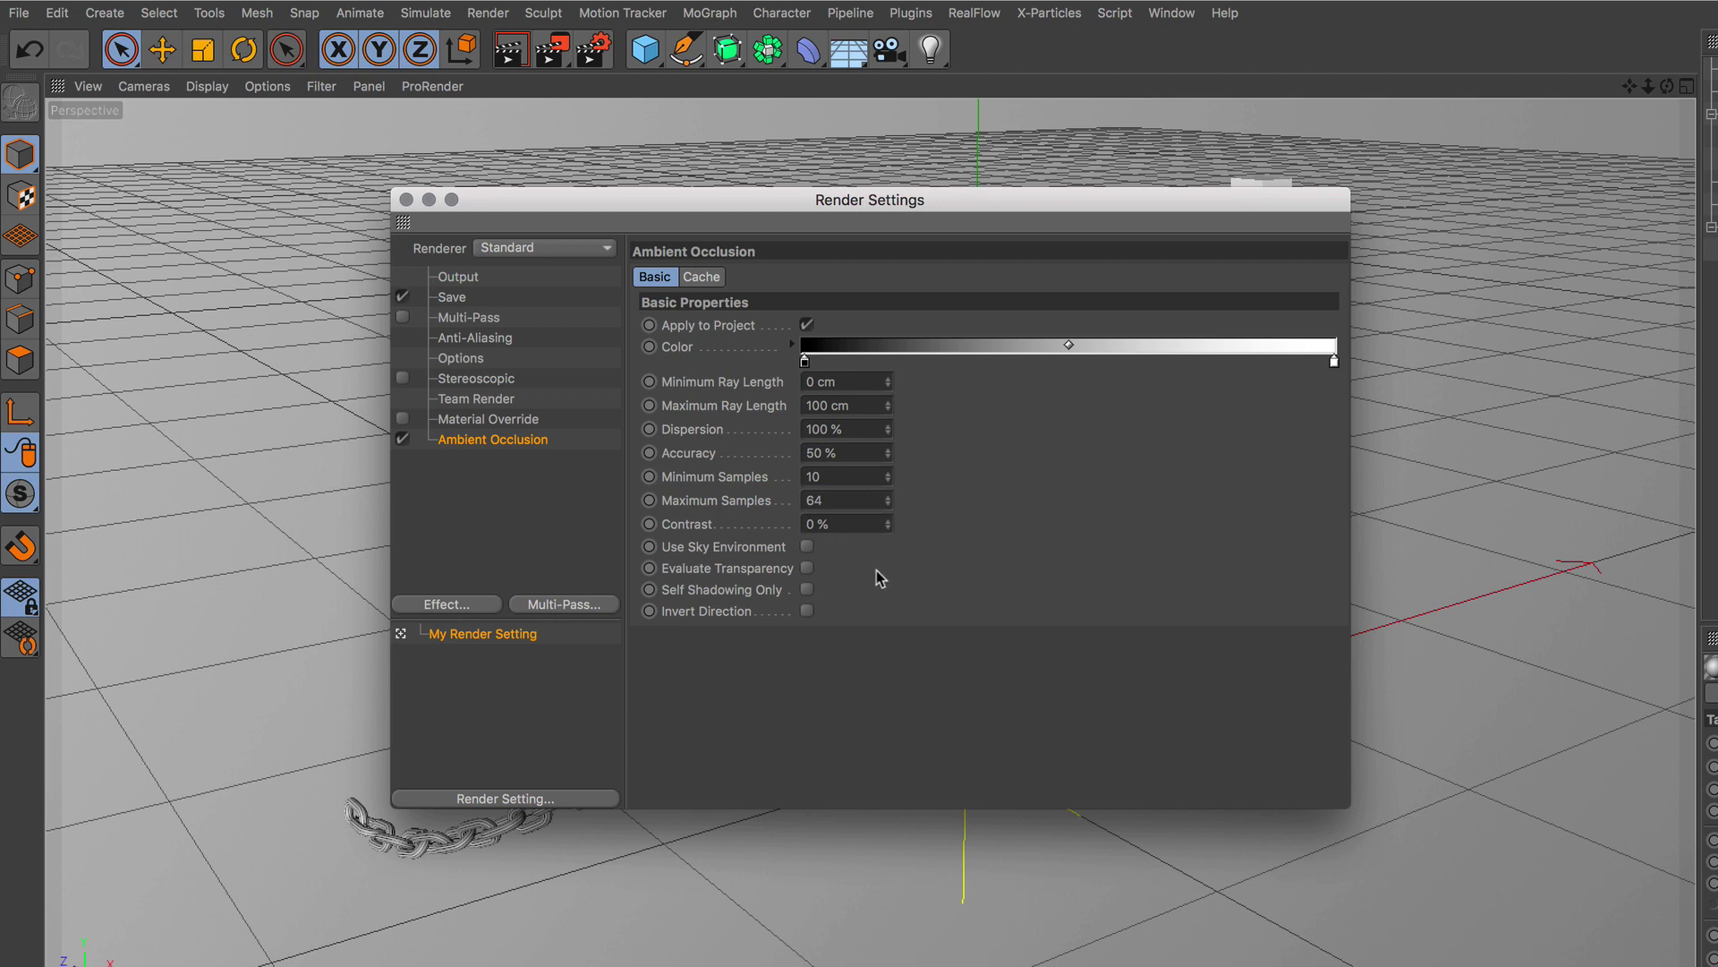
# Set the ambient occlusion contrast to 40% and render the viewport.
pyautogui.write('40')
pyautogui.press('Return')
pyautogui.click(406, 200)
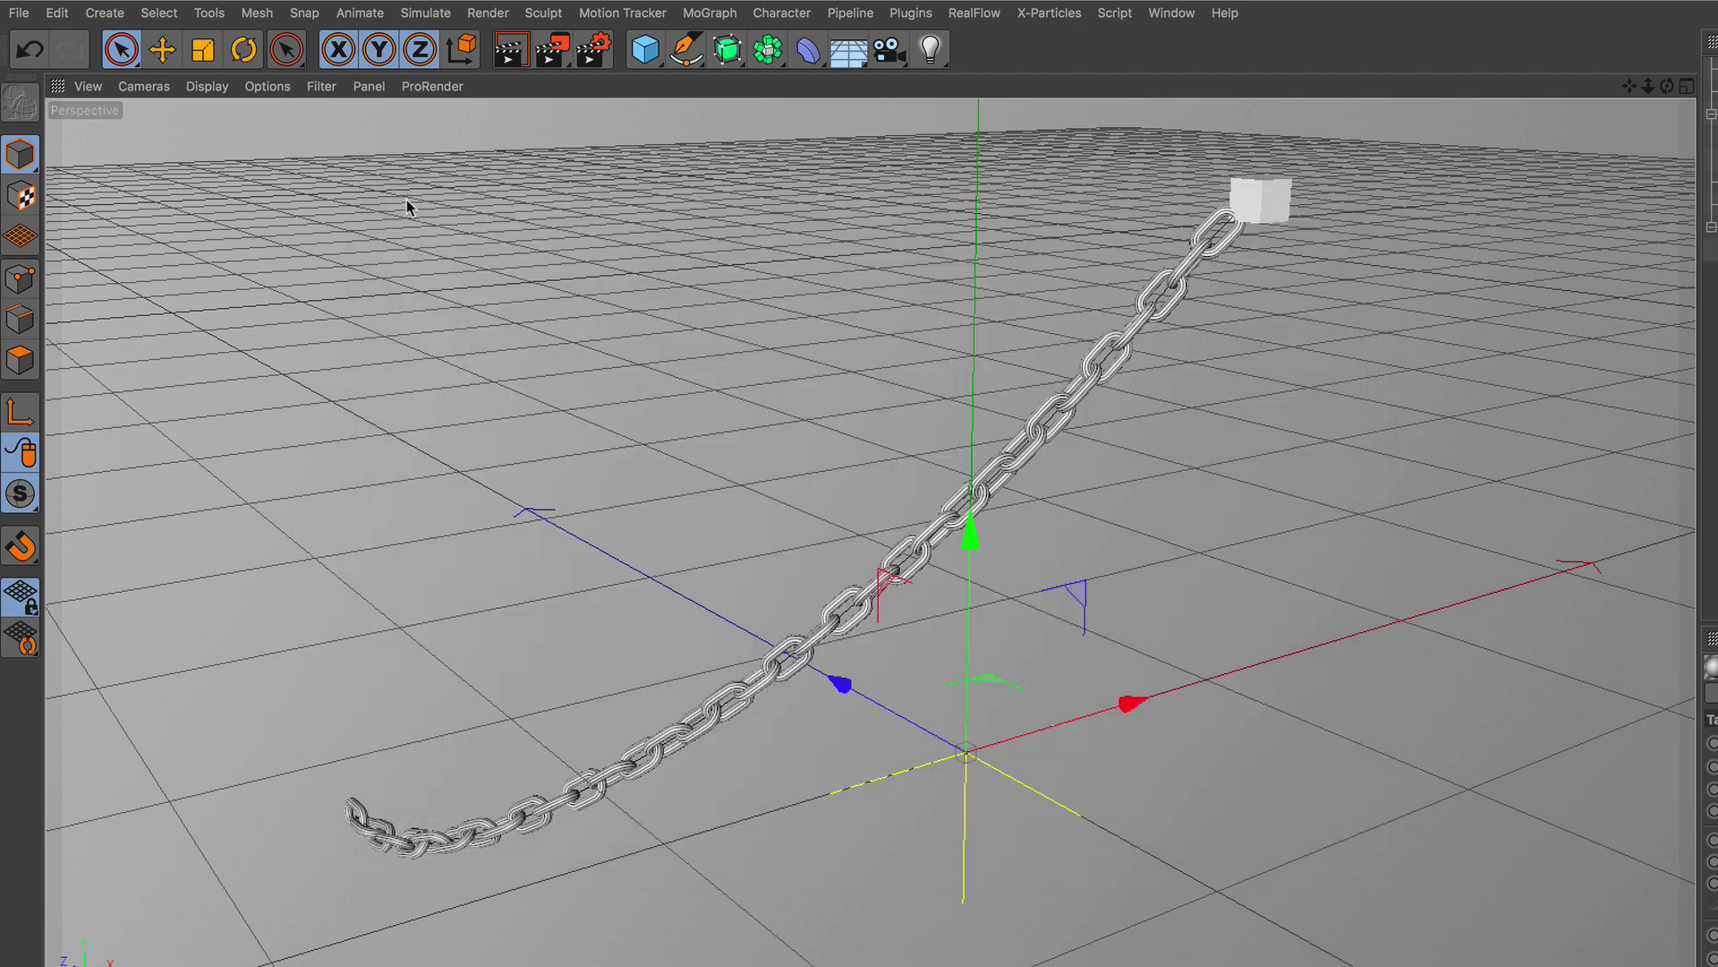
pyautogui.click(510, 50)
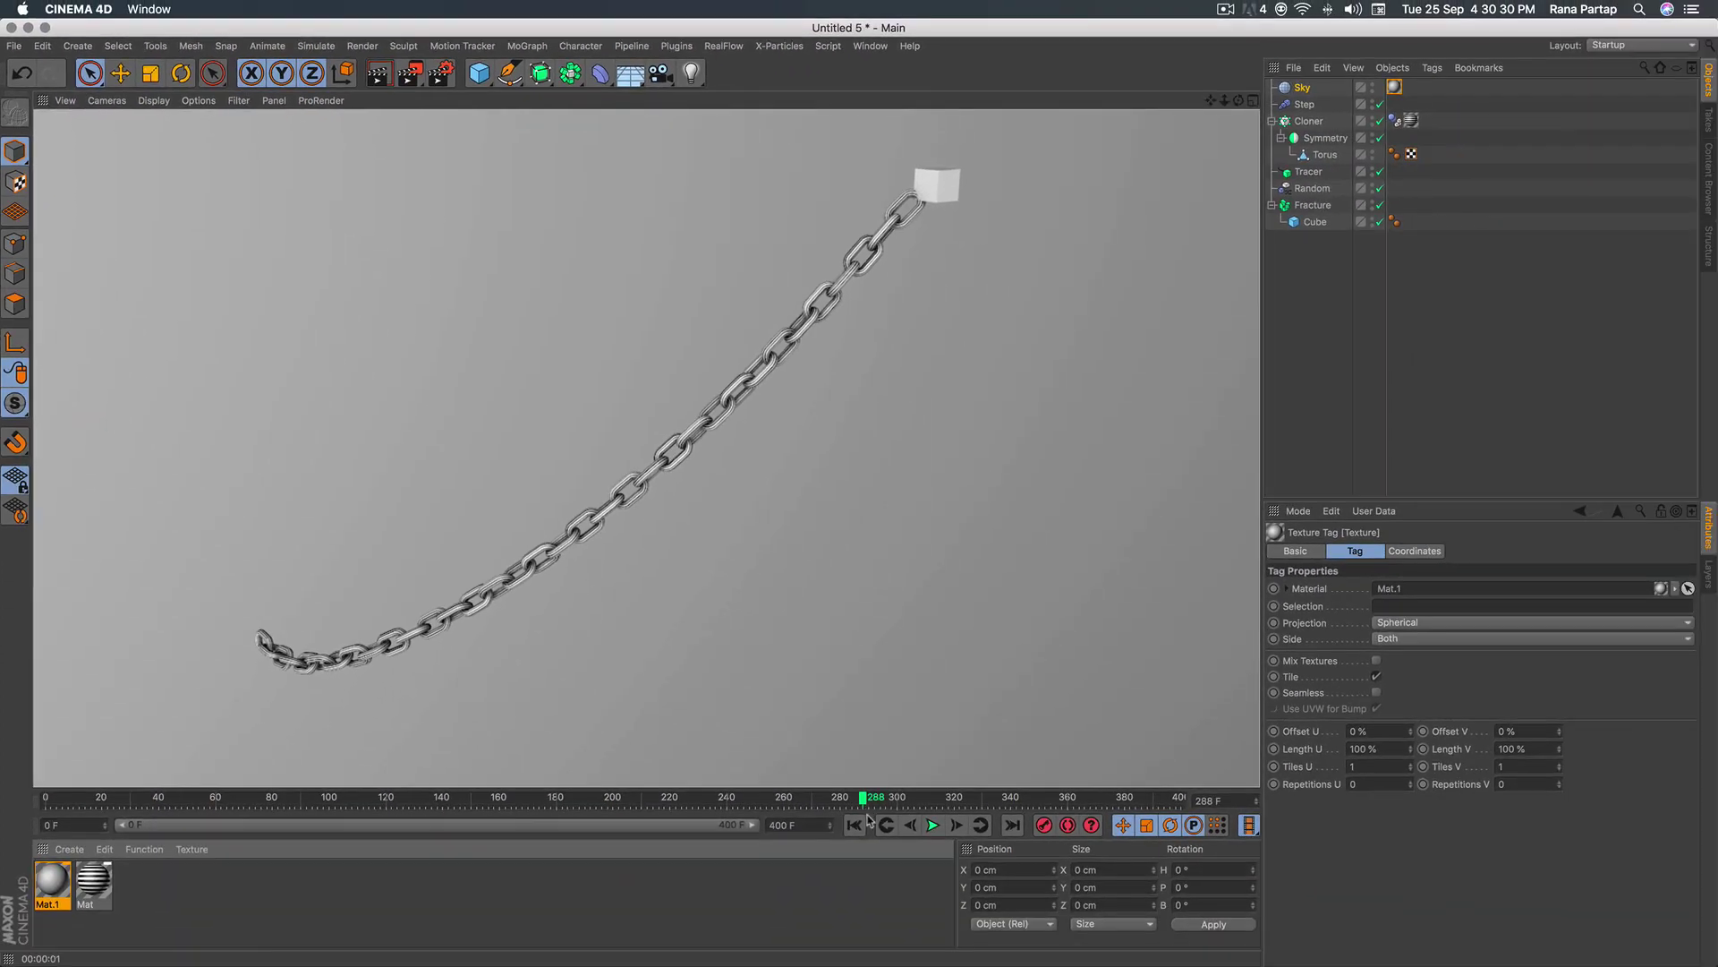
# Play the falling-chain animation and stop it around frame 296.
pyautogui.click(854, 825)
pyautogui.click(933, 824)
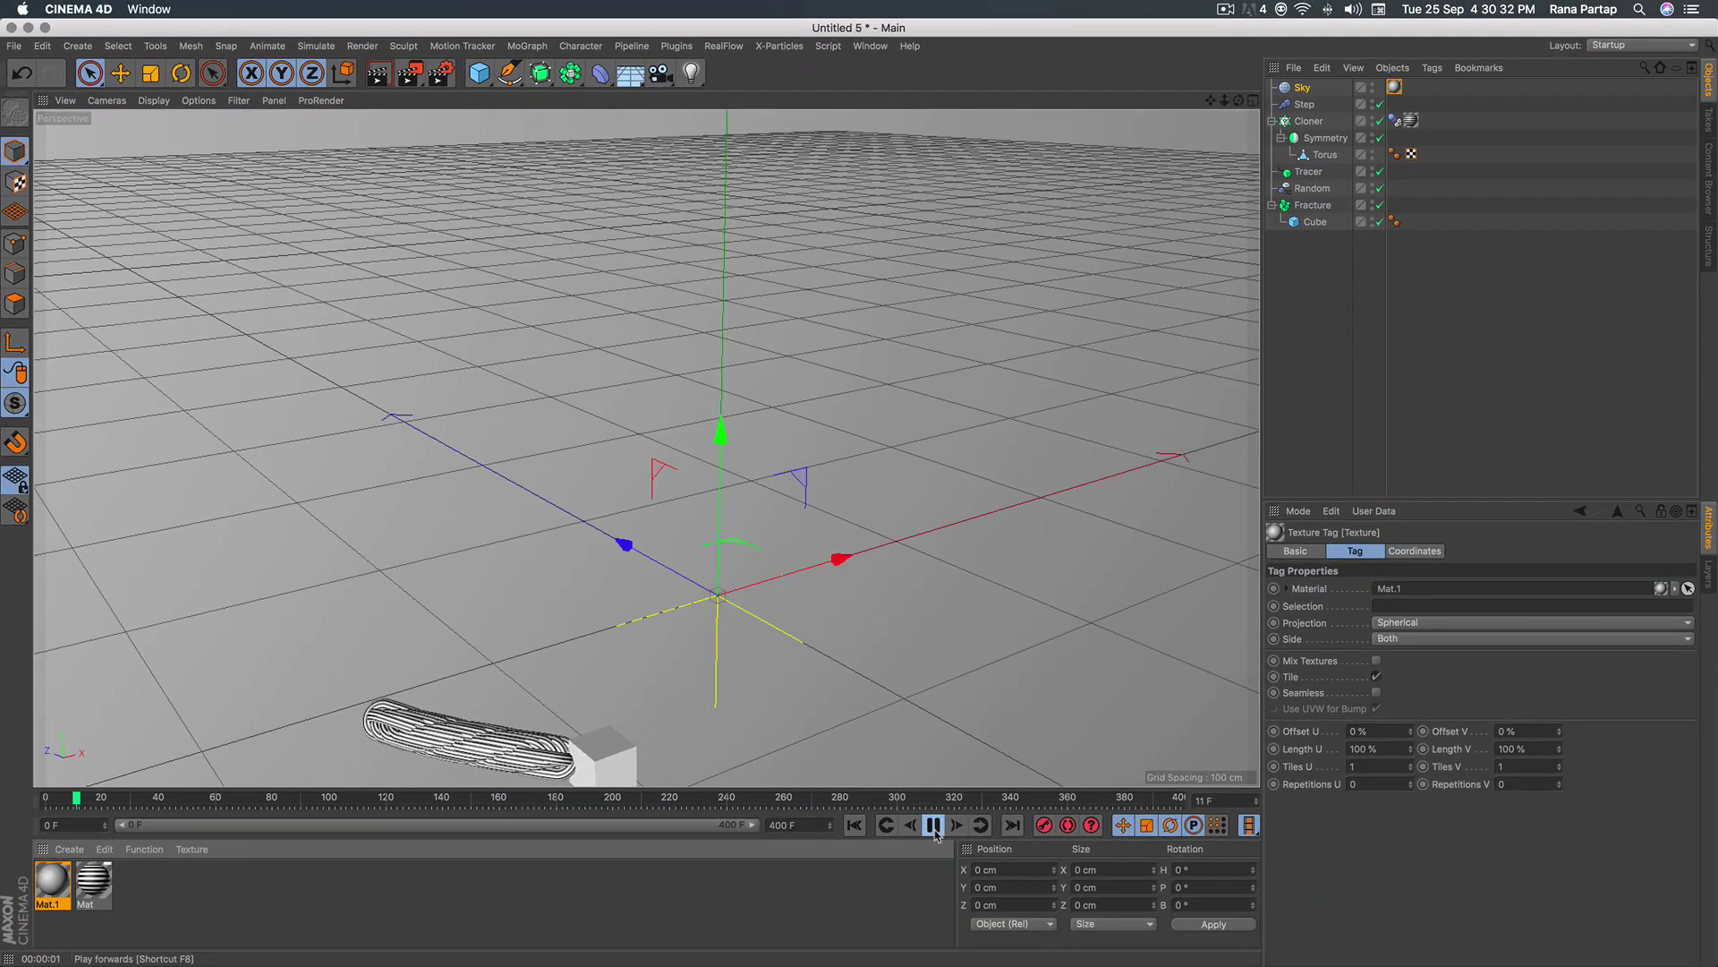
pyautogui.moveTo(670, 635)
pyautogui.keyDown('alt'); pyautogui.mouseDown()
pyautogui.moveTo(602, 622)
pyautogui.moveTo(587, 667)
pyautogui.mouseUp(); pyautogui.keyUp('alt')
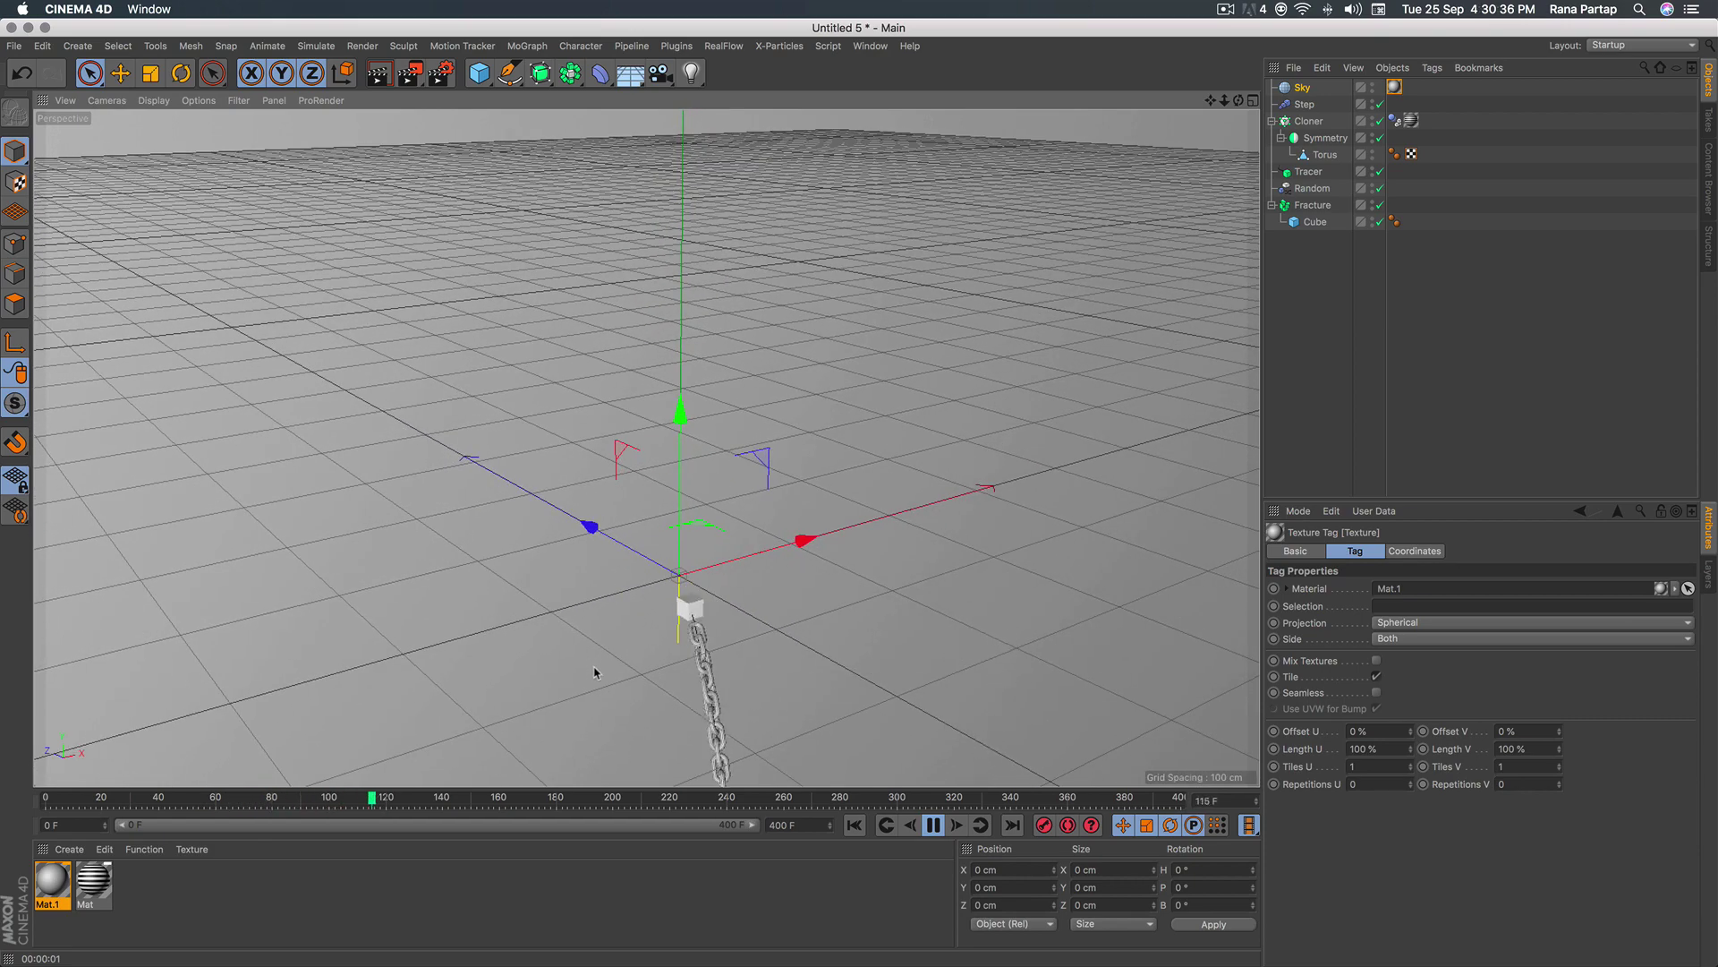
pyautogui.click(1305, 429)
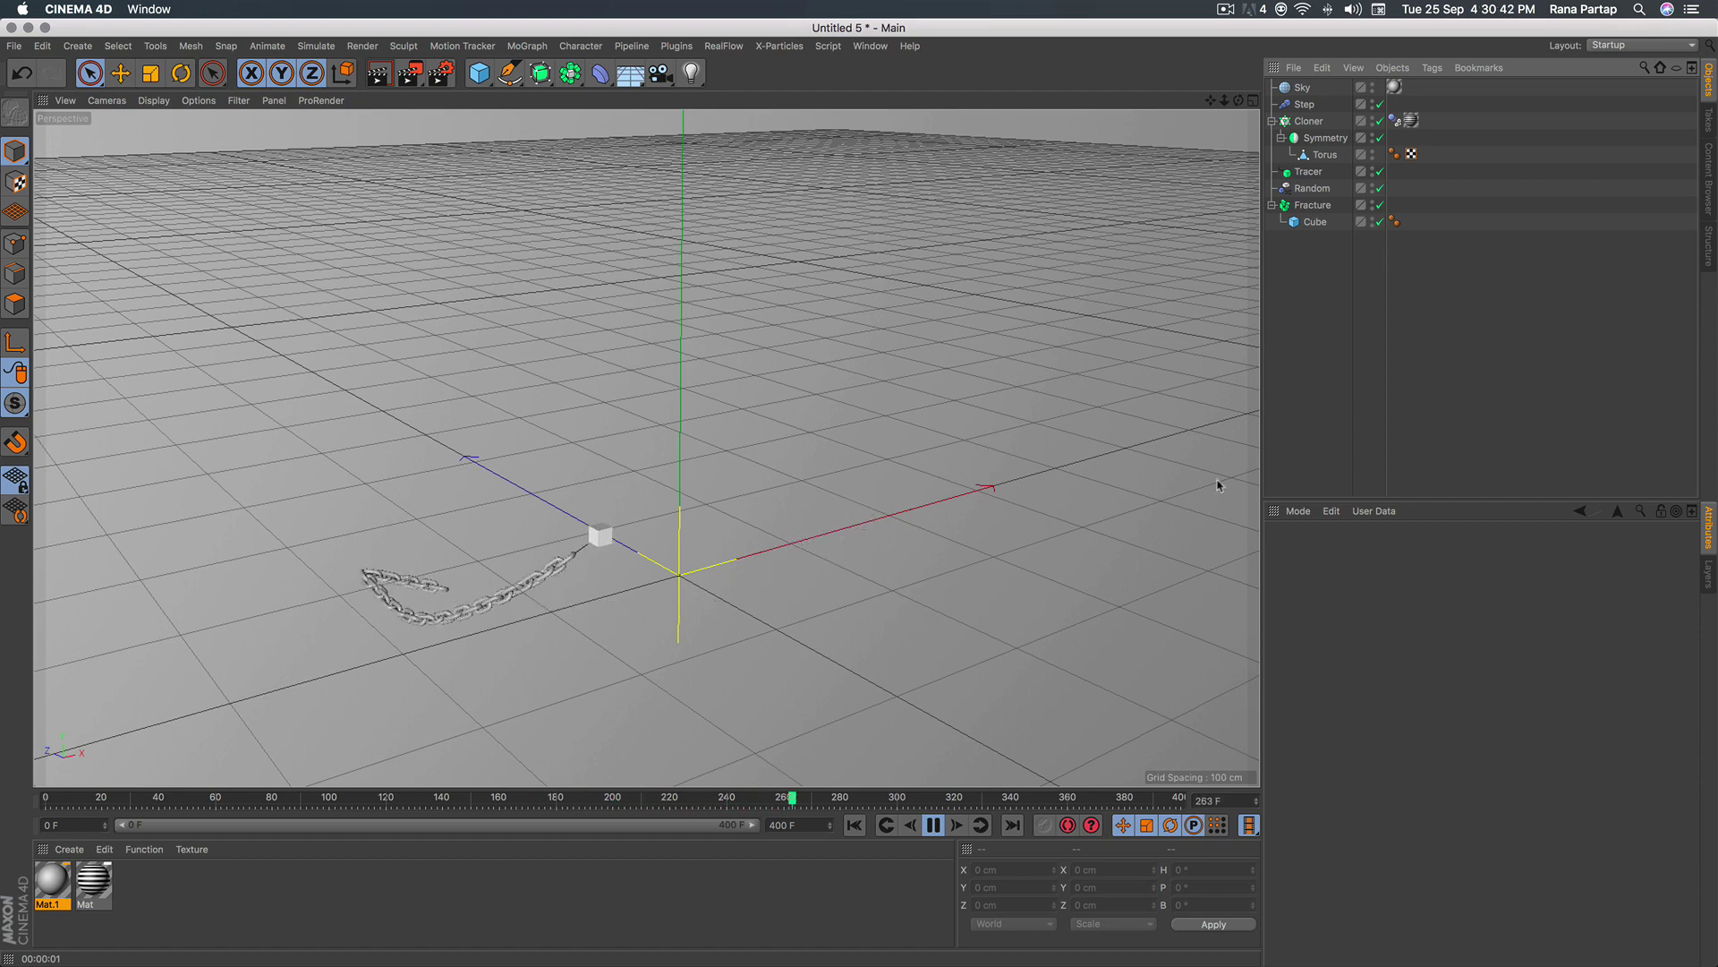
pyautogui.click(933, 825)
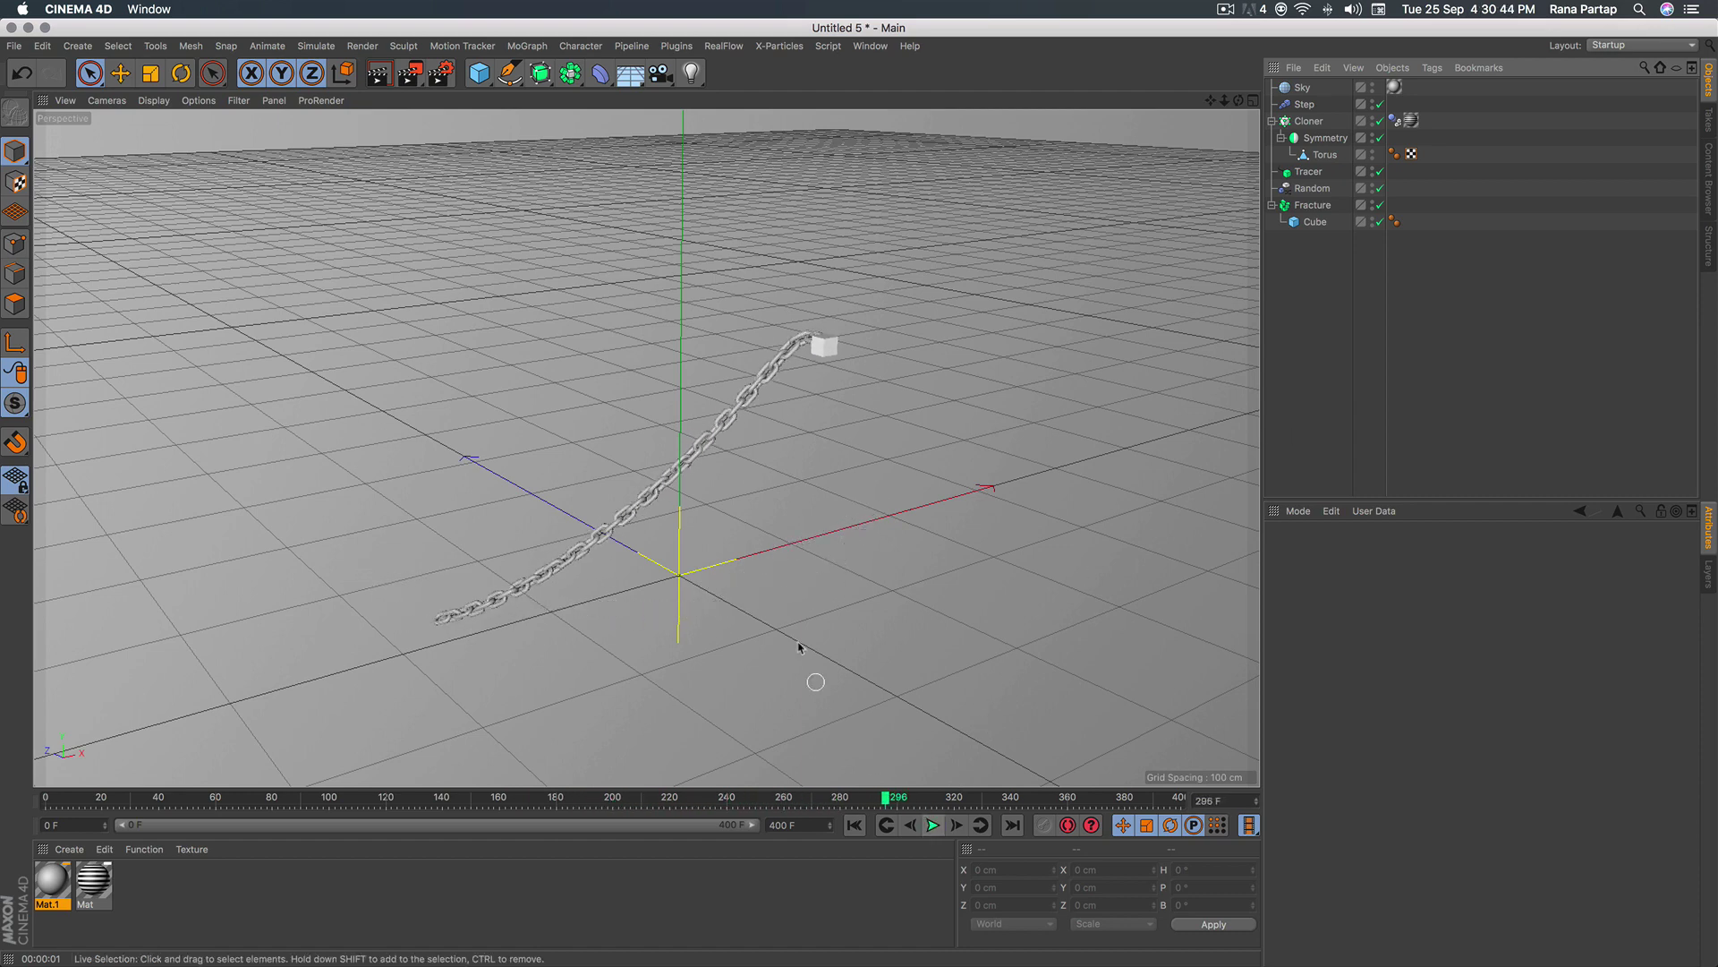
# Frame the cube and chain in the viewport and render the view.
pyautogui.scroll(3, 694, 439)
pyautogui.scroll(3, 694, 439)
pyautogui.keyDown('alt'); pyautogui.moveTo(703, 436); pyautogui.dragTo(751, 477, button='middle'); pyautogui.keyUp('alt')
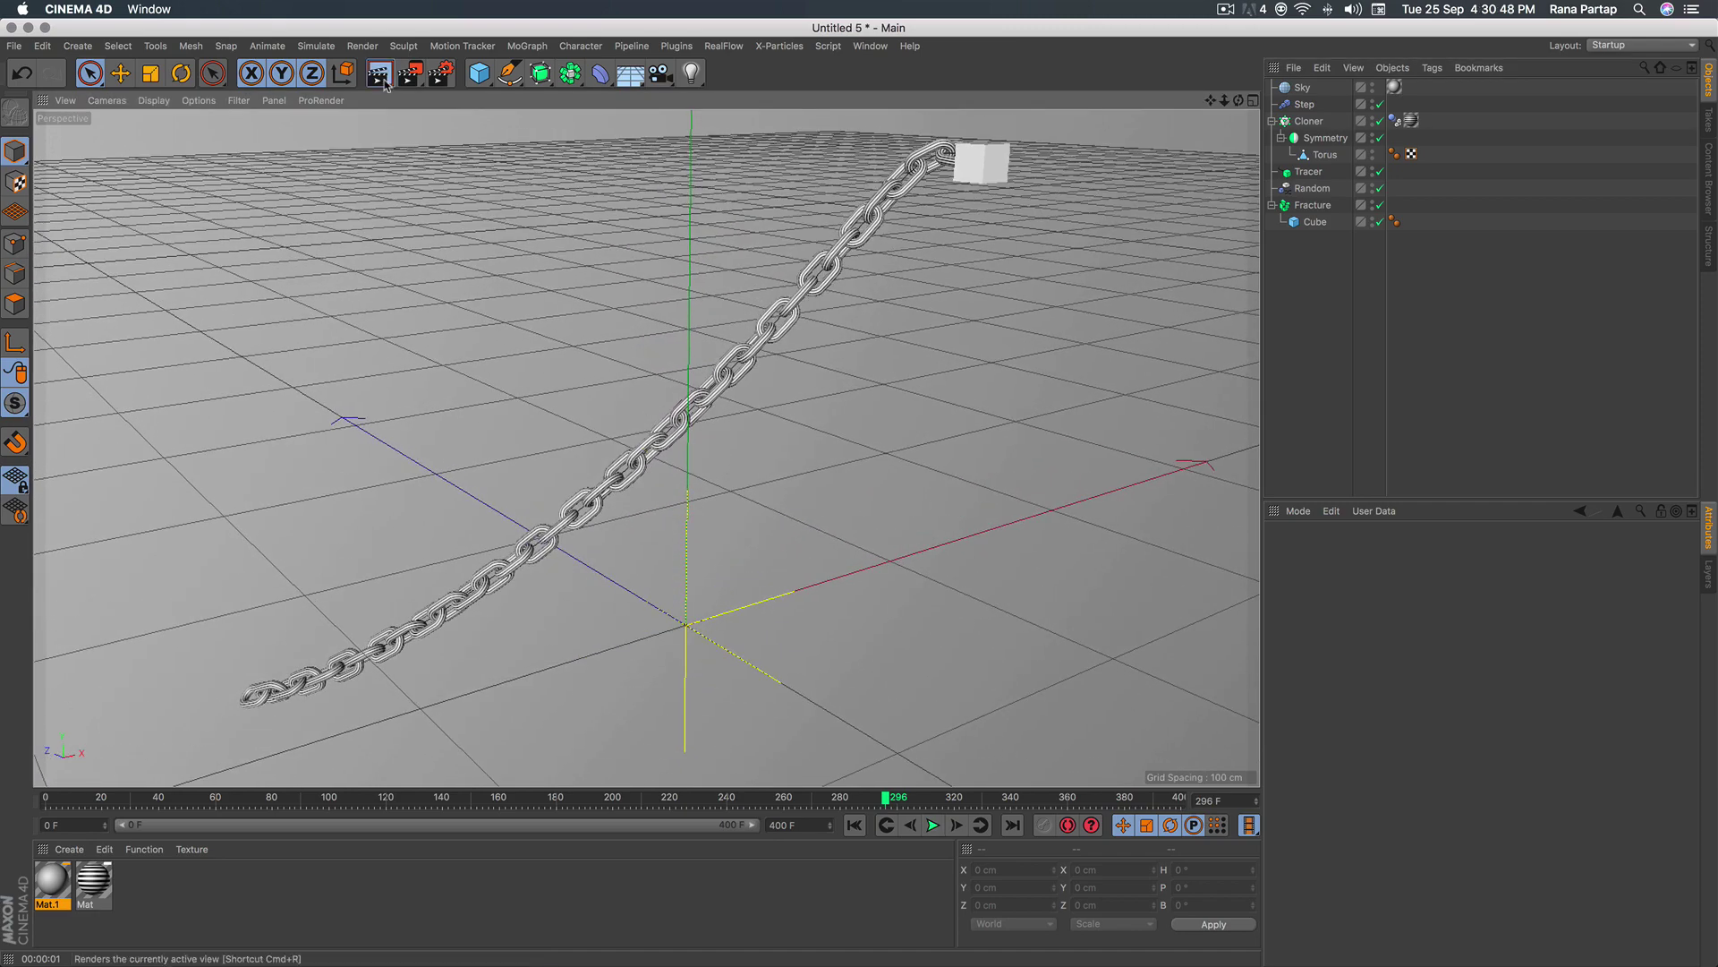
pyautogui.hotkey('ctrl', 'r')
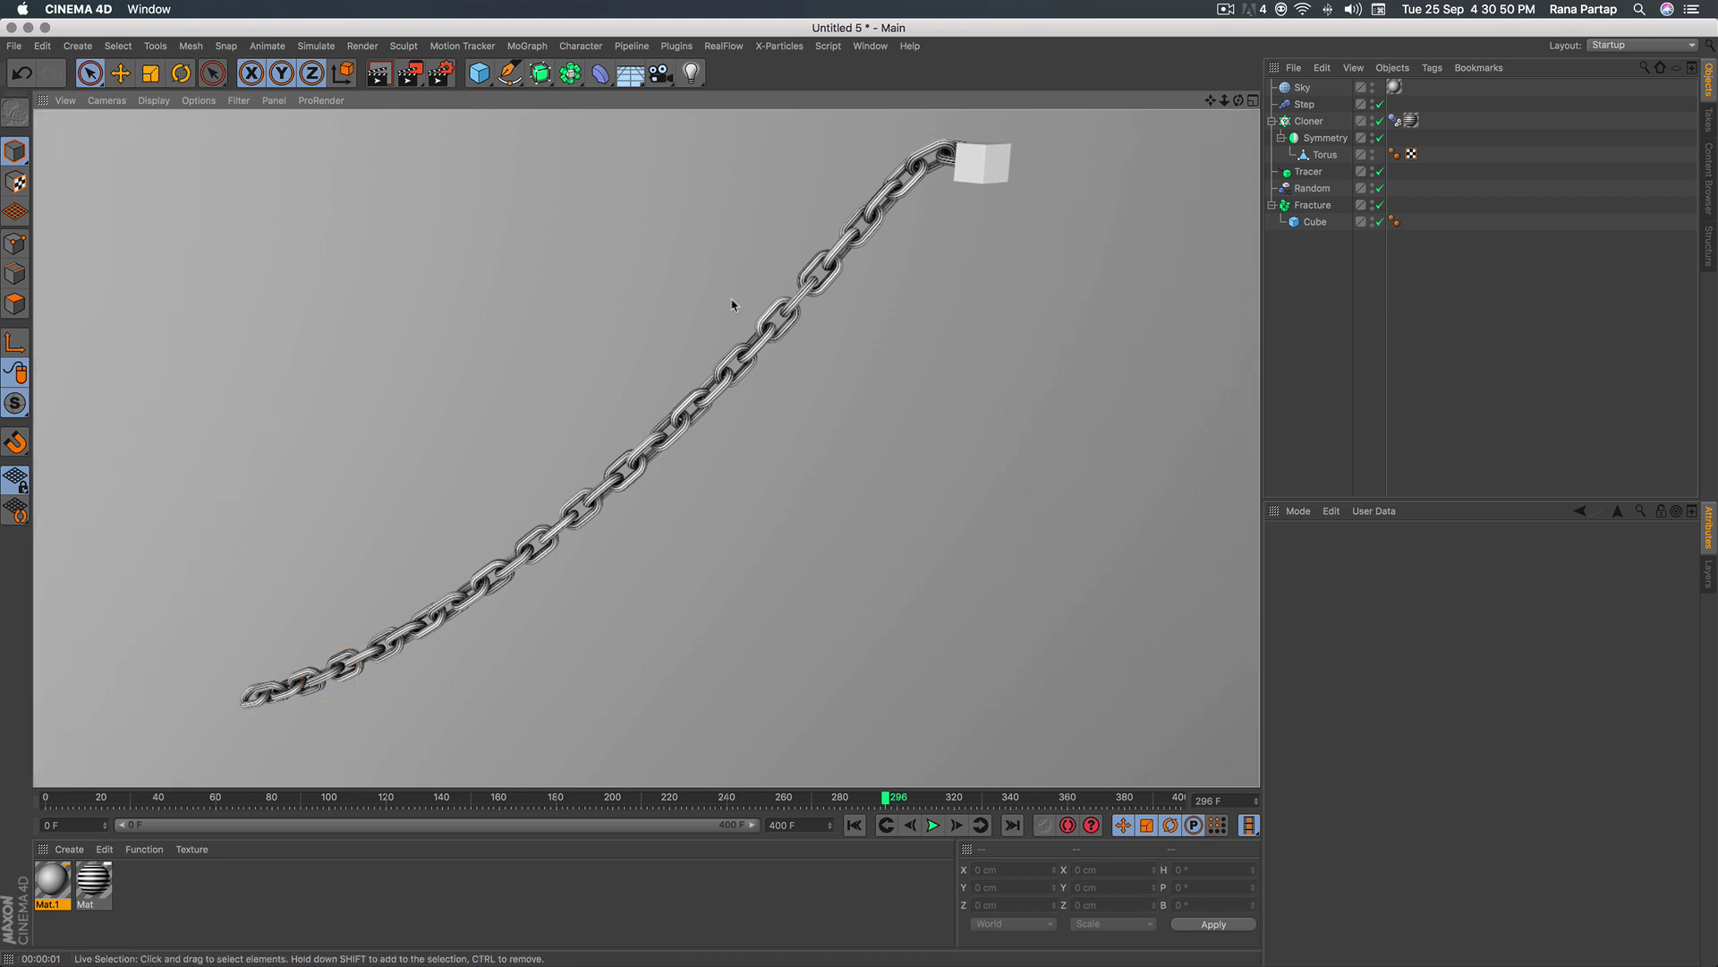